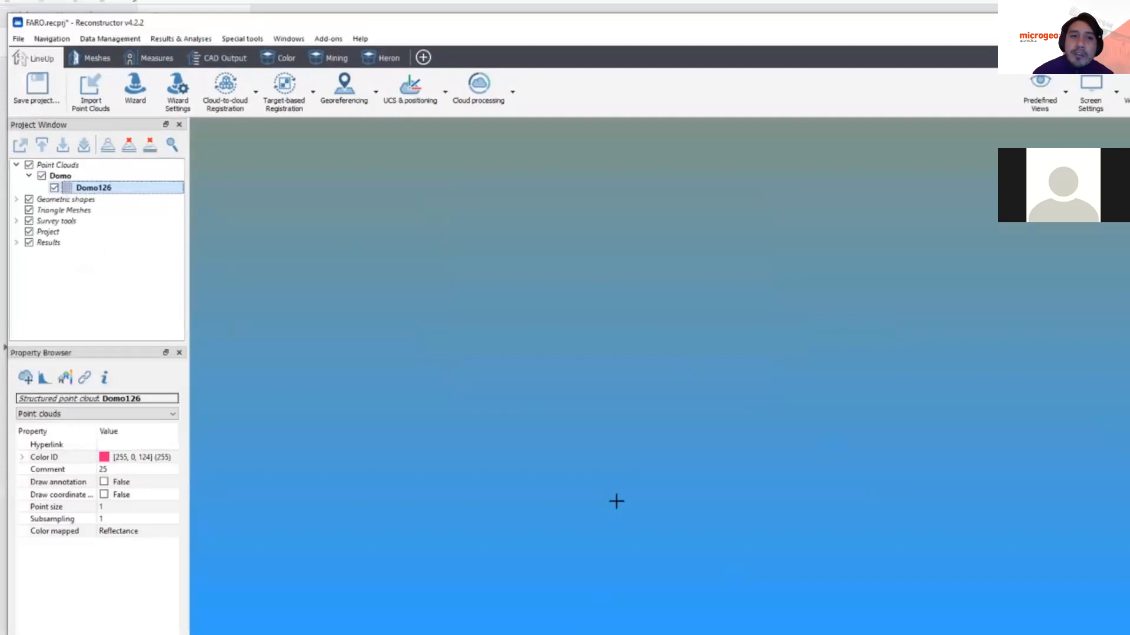
right_click(125, 188)
click(183, 300)
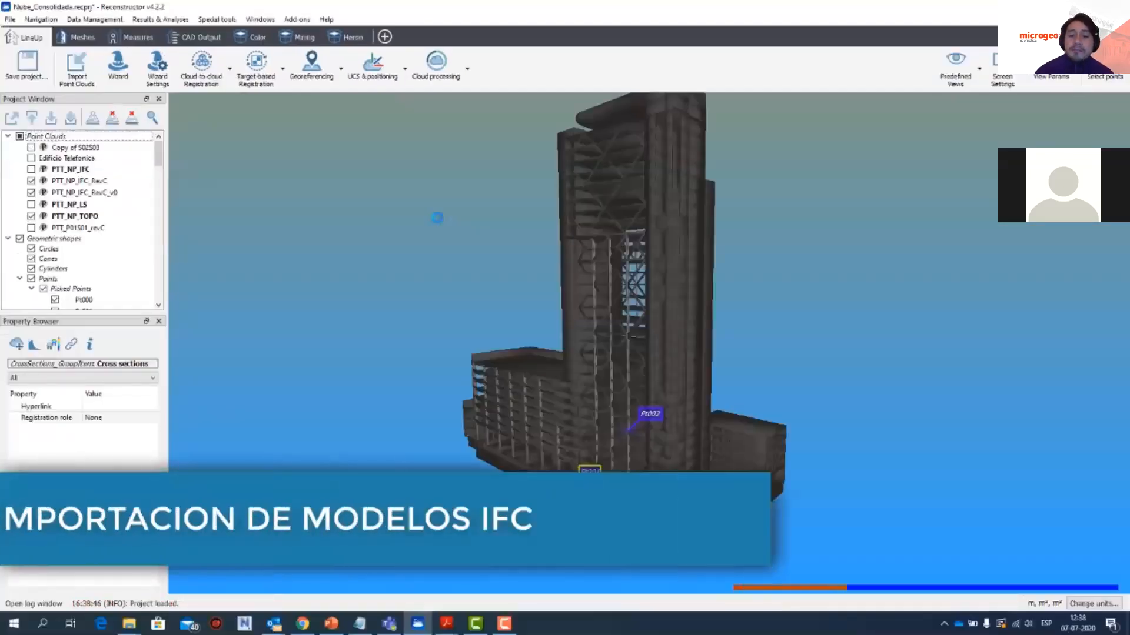
click(372, 66)
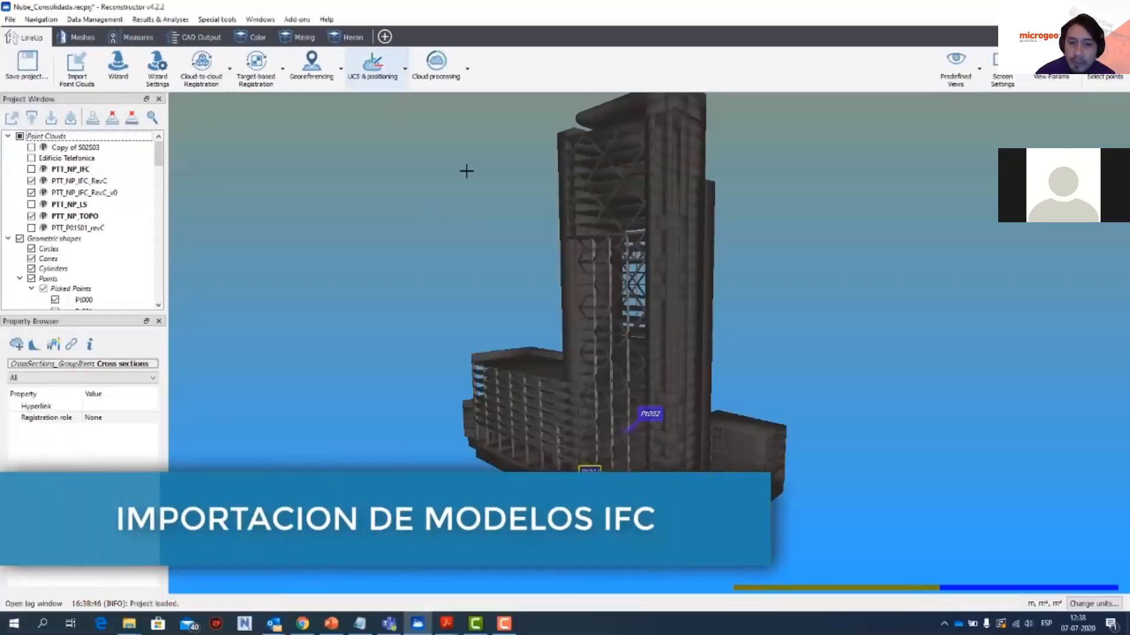
click(518, 166)
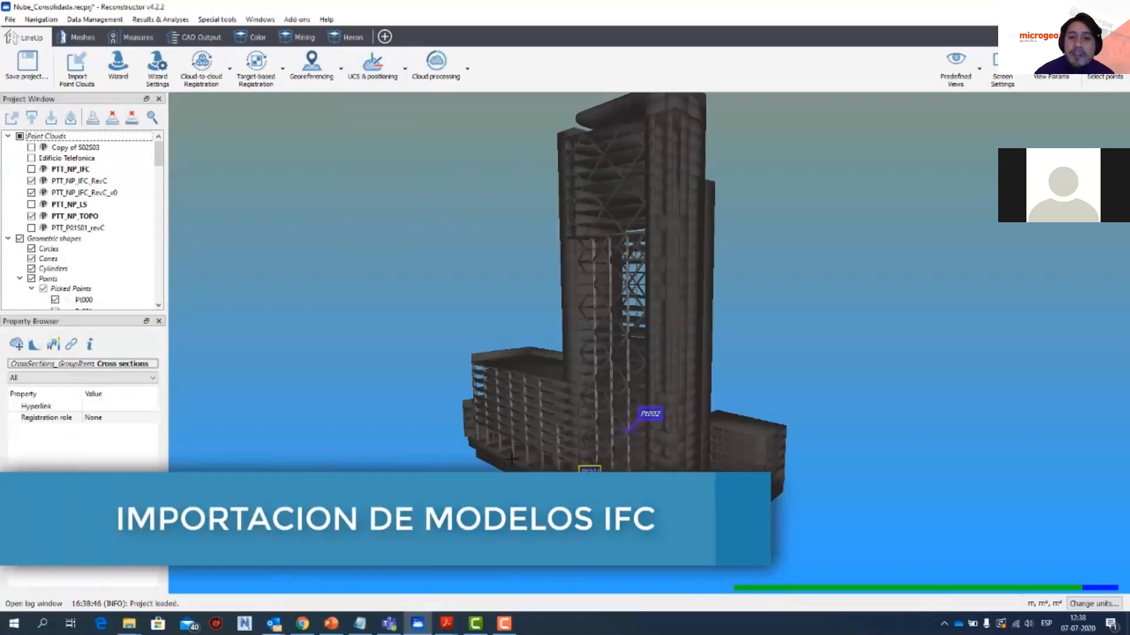
- Show the PTT_NP_IFC point cloud together with the building's IFC model
mouse_move(590, 420)
mouse_down()
mouse_move(600, 412)
mouse_move(603, 434)
mouse_up()
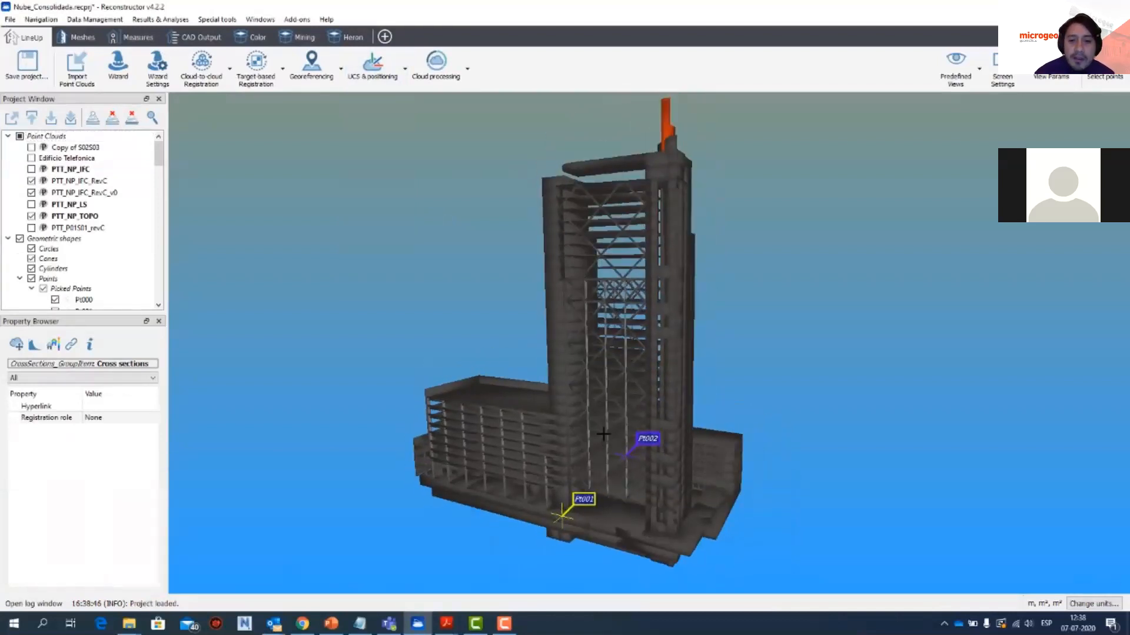
scroll(603, 434, up, 5)
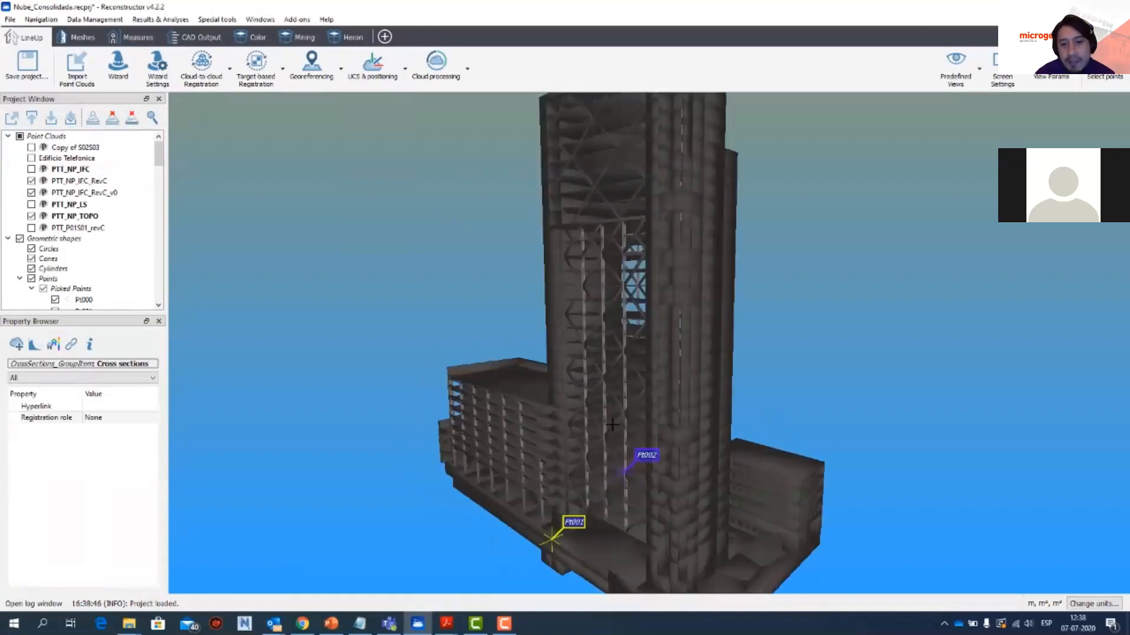
scroll(609, 426, up, 2)
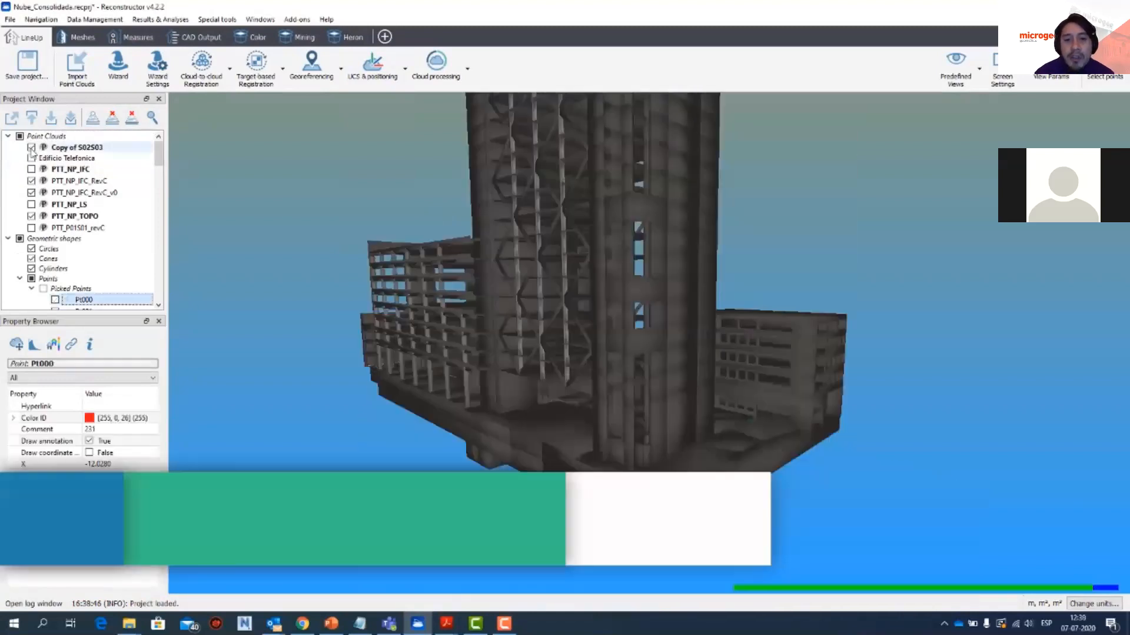
click(31, 170)
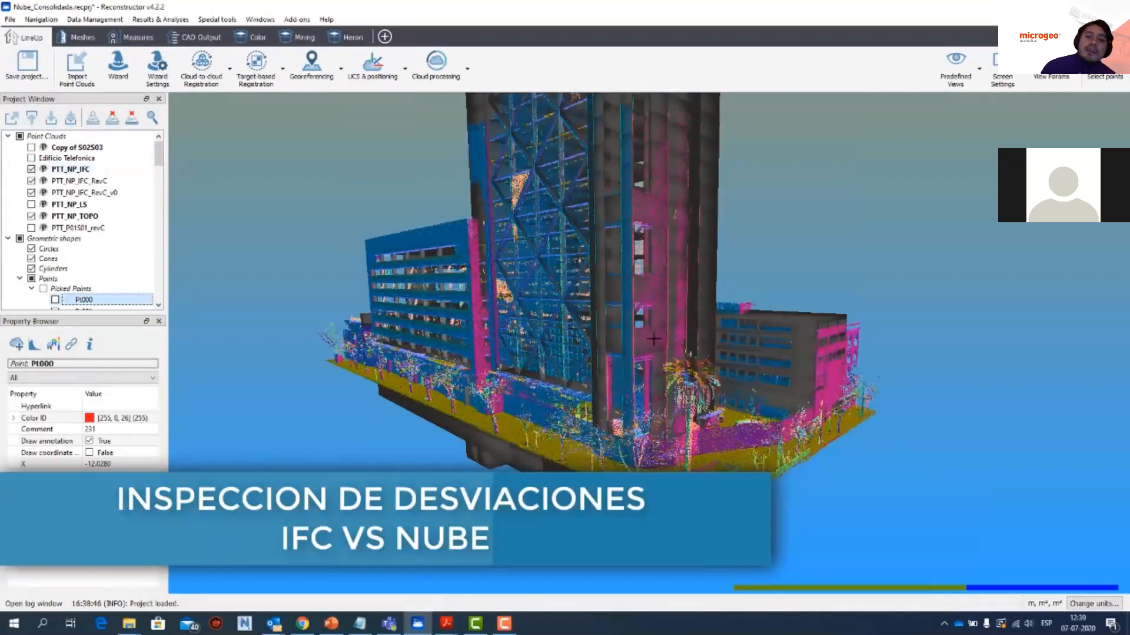
scroll(653, 338, up, 3)
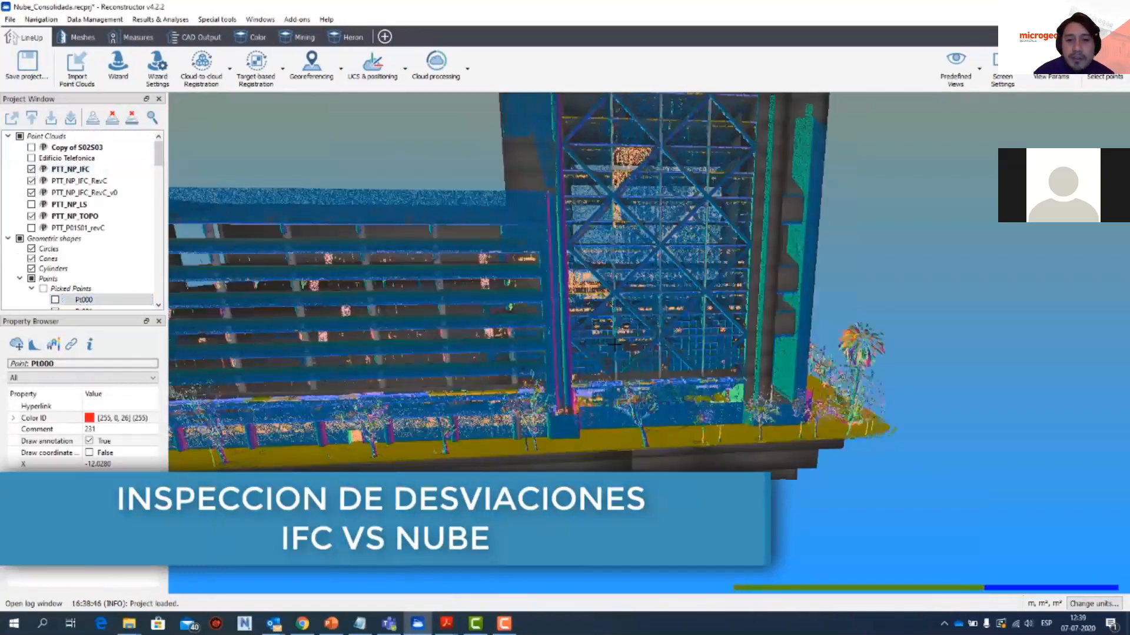
drag(614, 345, 682, 353)
scroll(683, 353, down, 2)
- Inspect the PTT_NP_IFC point cloud against the MODELO IFC PARA MICROGEO reference mesh and dismiss the completion notice
click(160, 20)
click(176, 103)
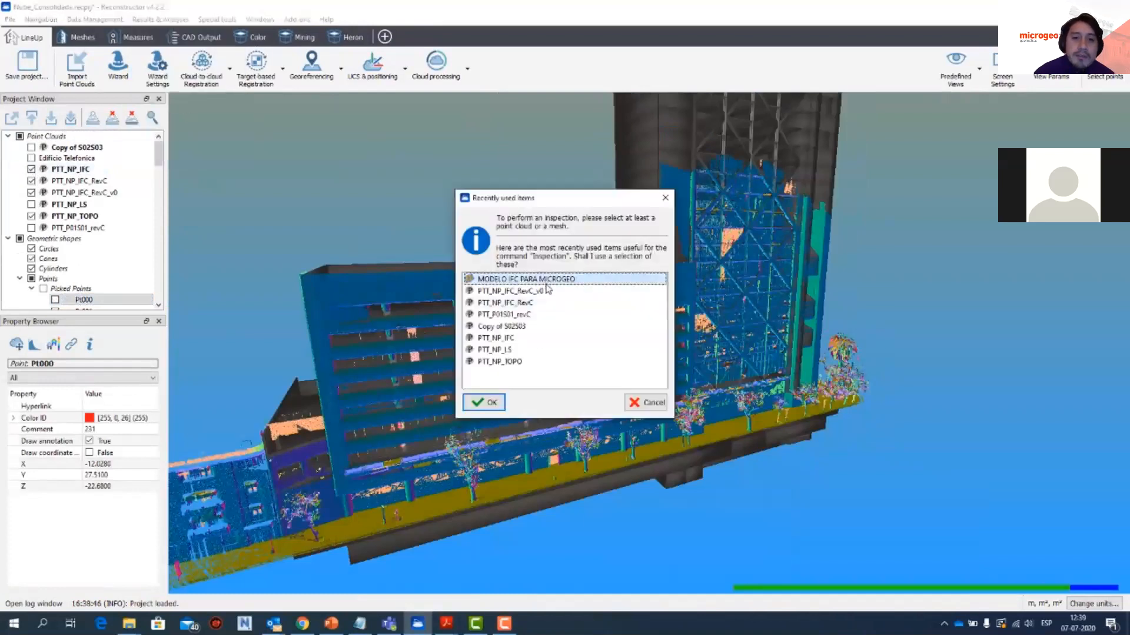
click(485, 402)
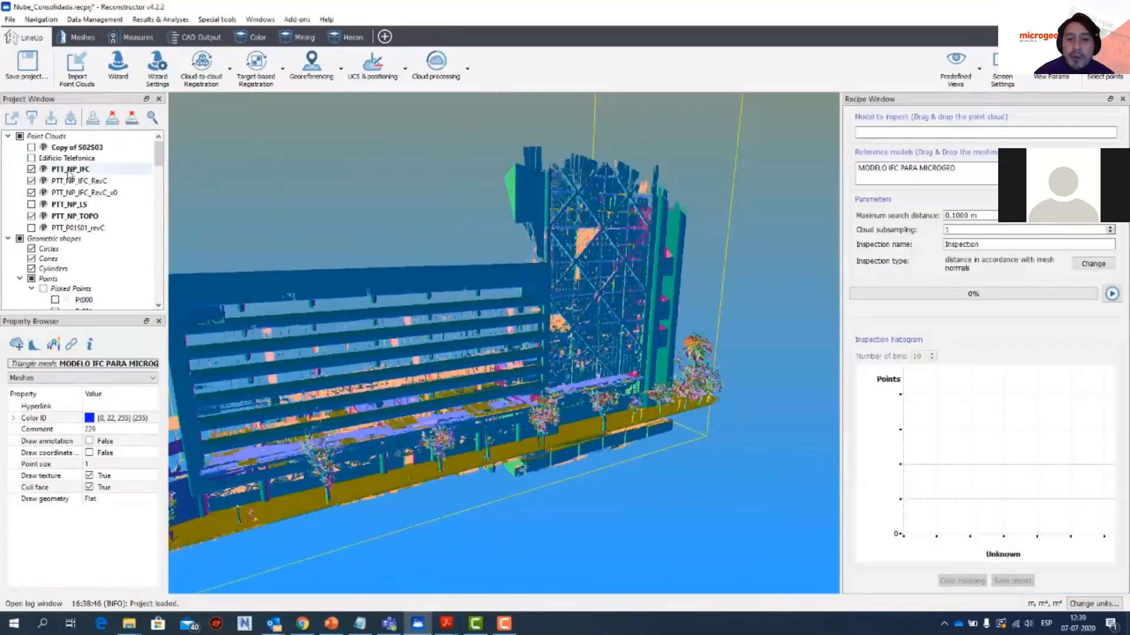
drag(70, 169, 909, 132)
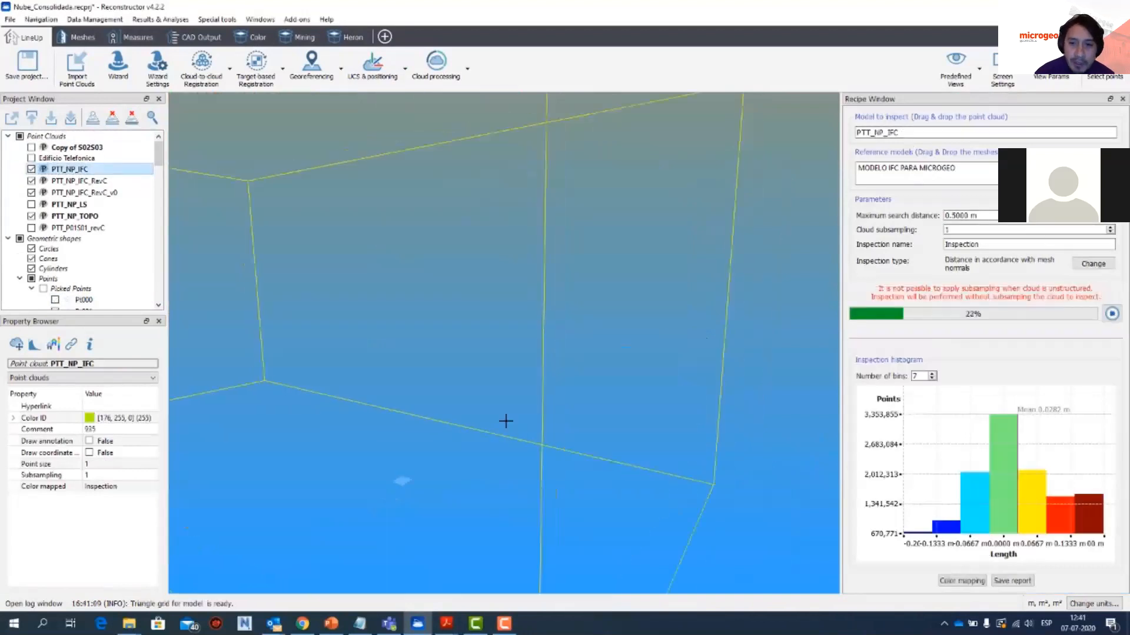
drag(504, 421, 588, 402)
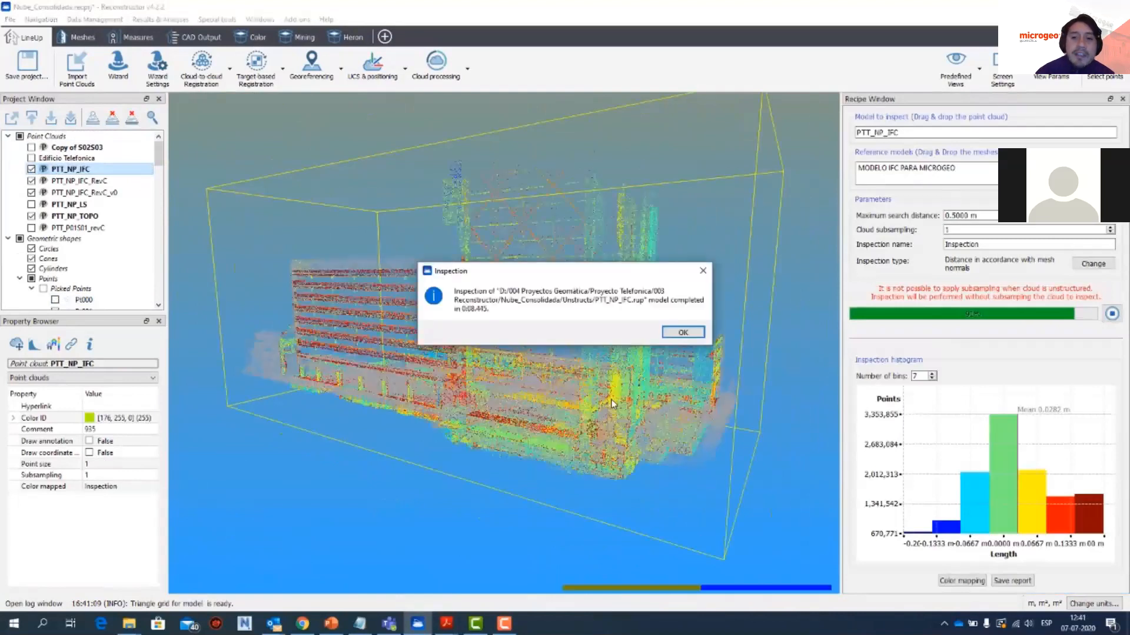
click(681, 333)
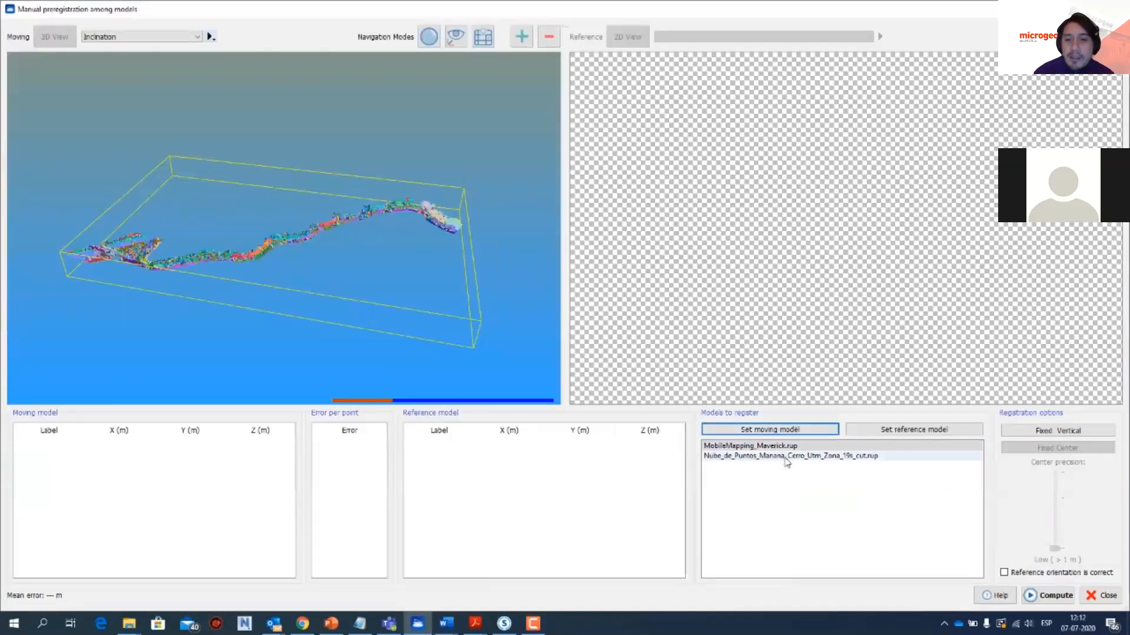
- Set Nube_de_Puntos_Manana_Cerro_Utm_Zona_19s_cut.rup as the reference model and color the moving model by Confidence
click(787, 456)
click(890, 430)
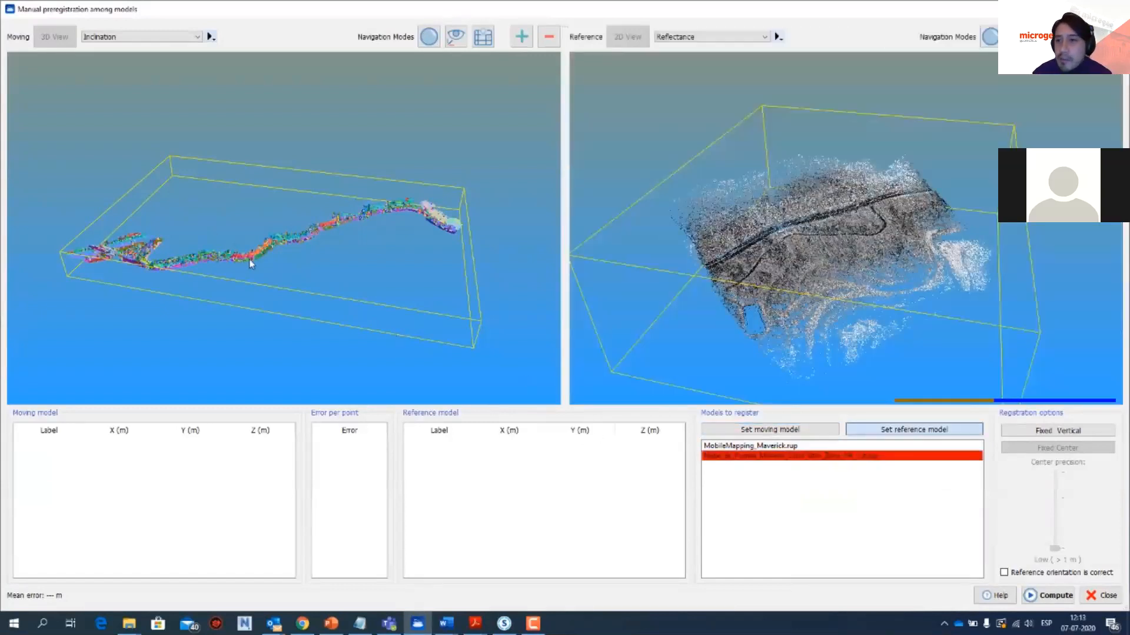
scroll(268, 266, up, 8)
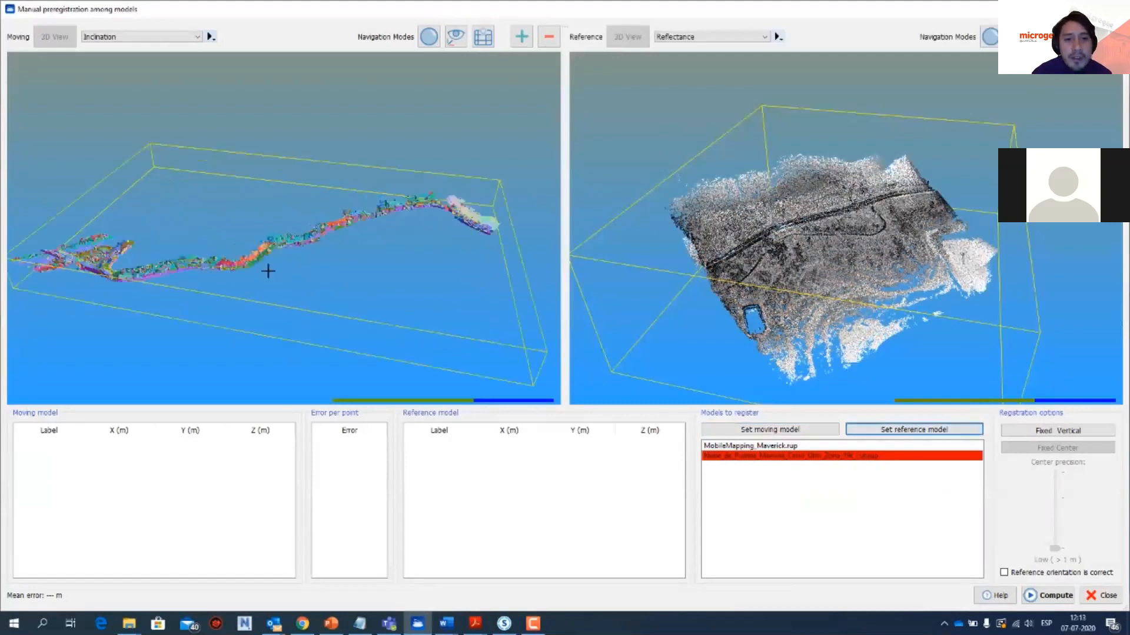
scroll(275, 263, up, 4)
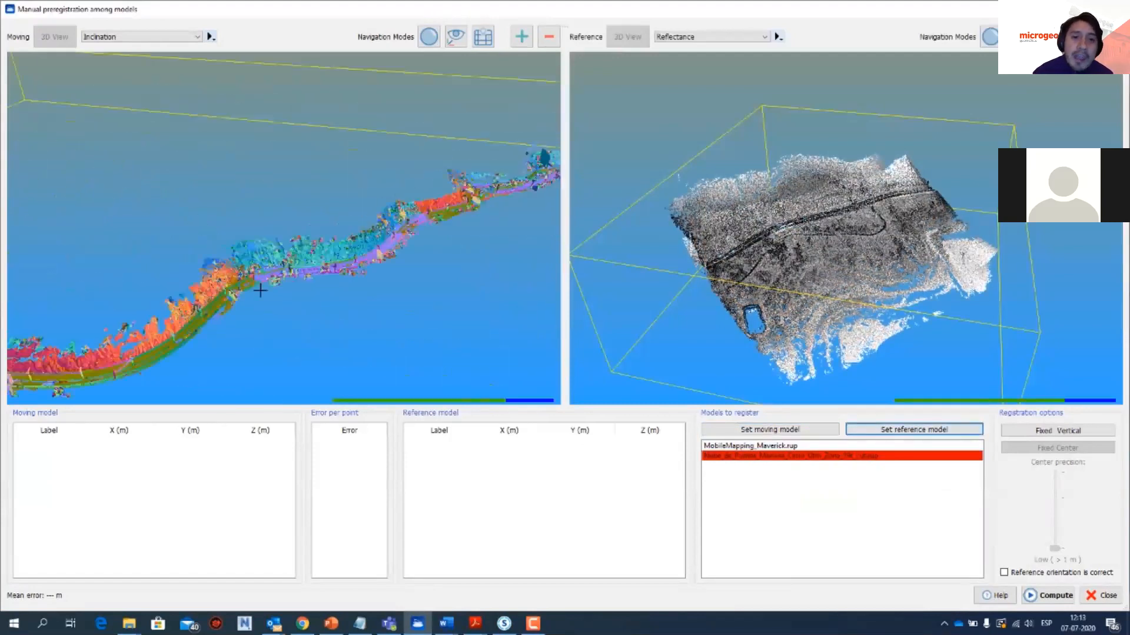
click(123, 33)
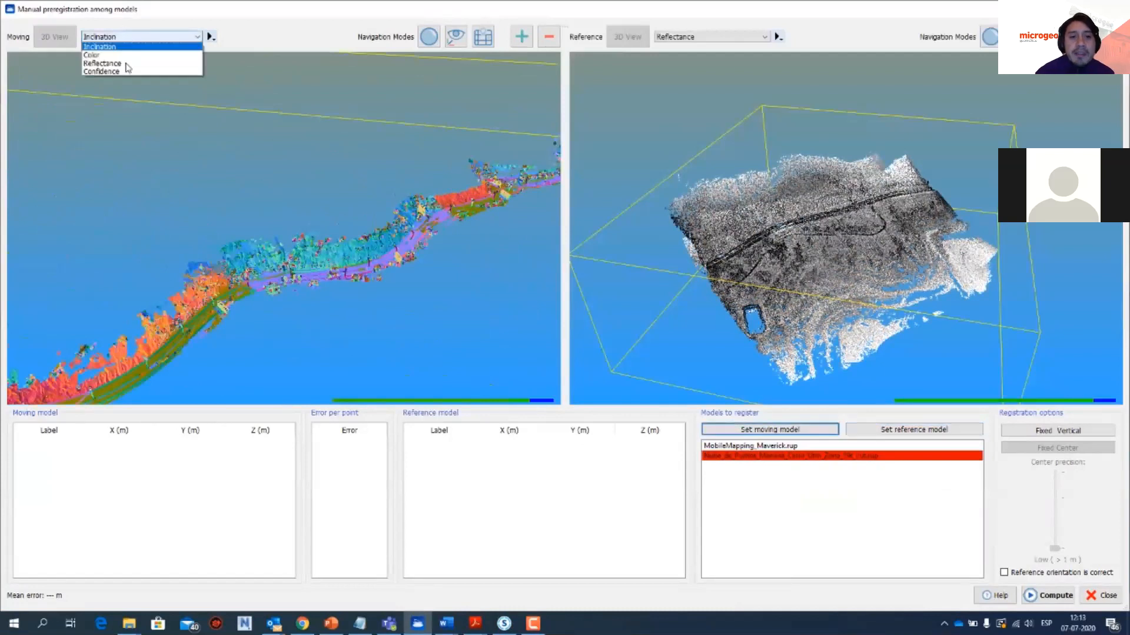
click(126, 73)
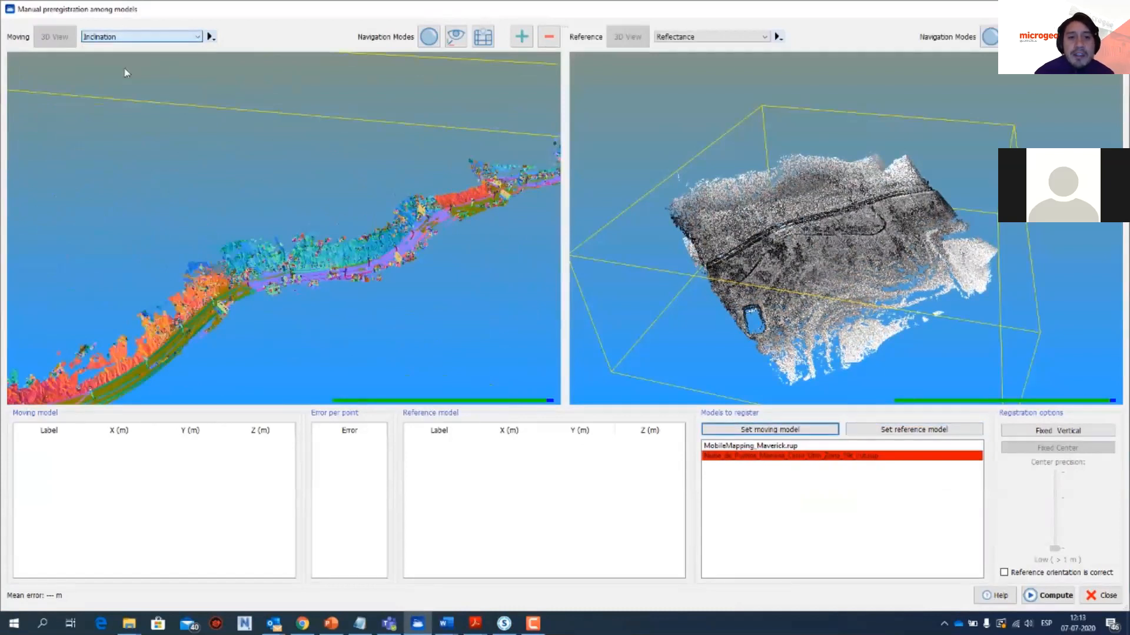
click(129, 36)
drag(268, 266, 416, 271)
scroll(412, 266, up, 3)
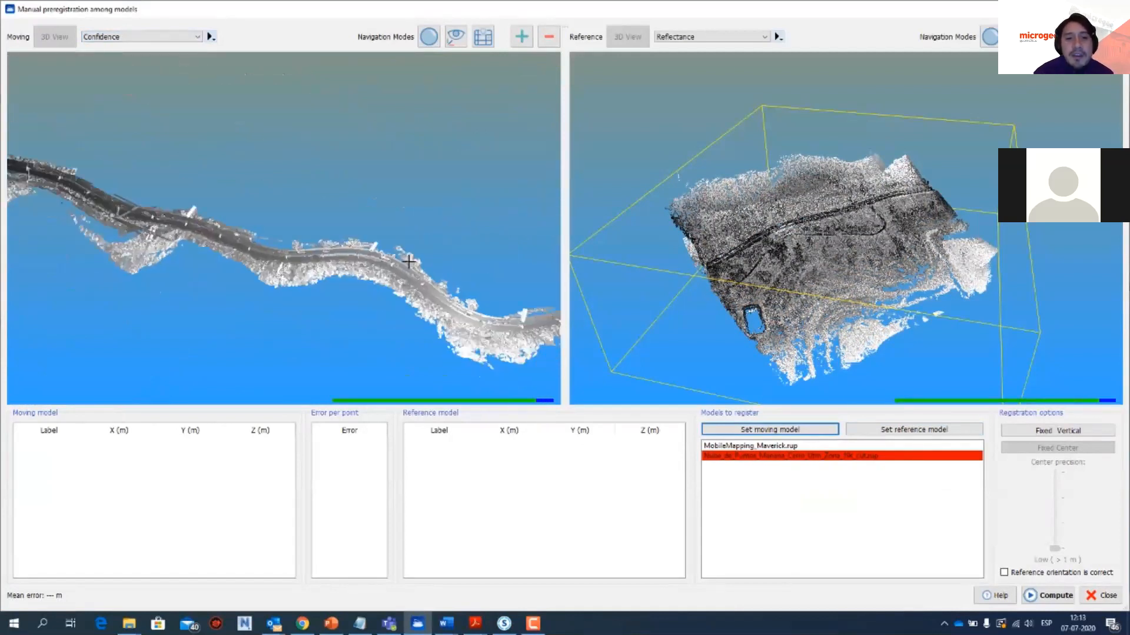
- Pick the third matching point on the billboard in the reference cloud
drag(982, 253, 731, 265)
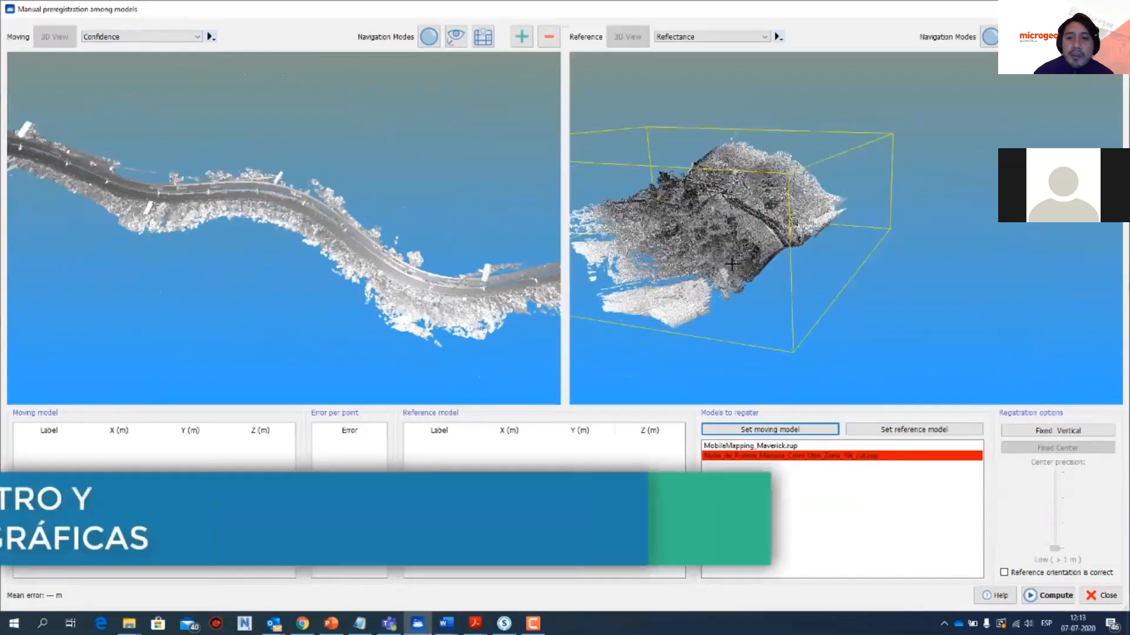
scroll(769, 262, up, 5)
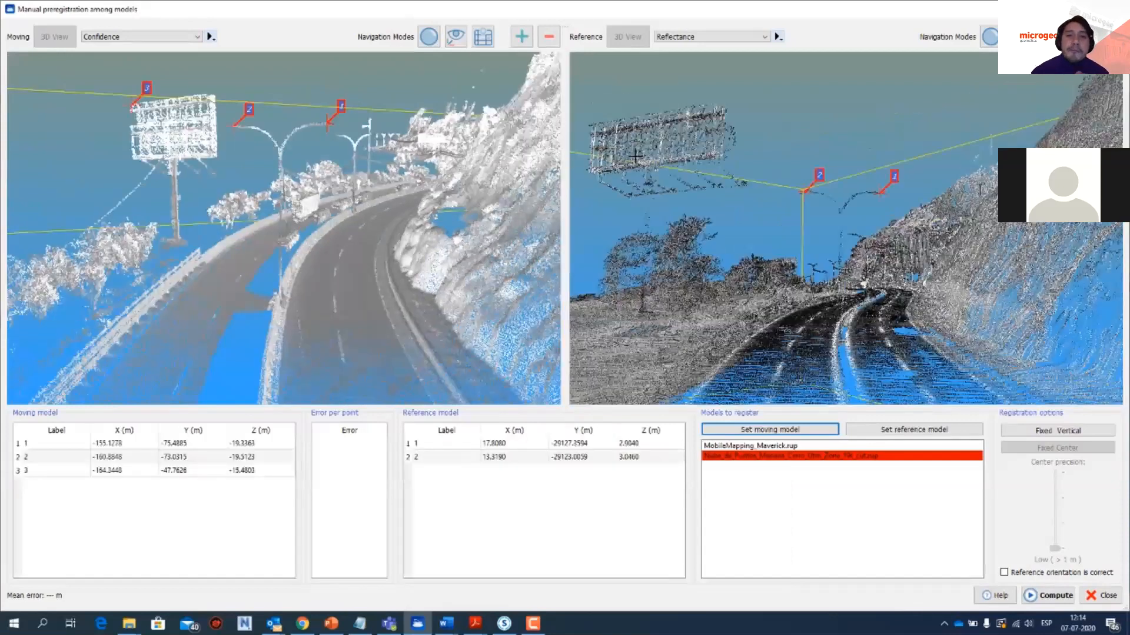
click(635, 156)
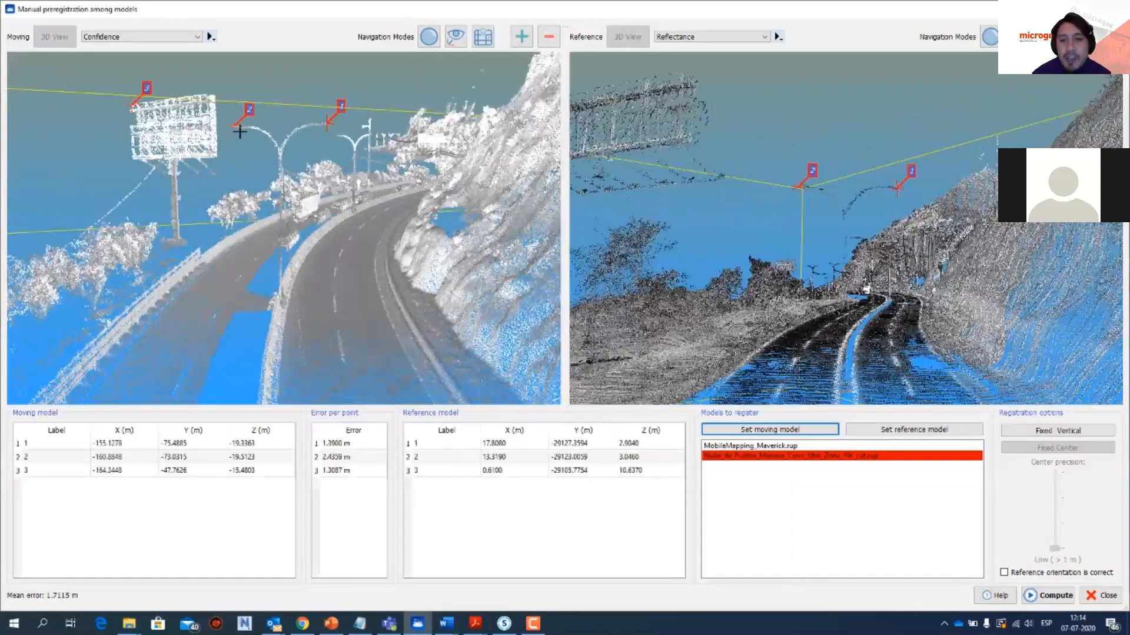
drag(897, 292, 986, 444)
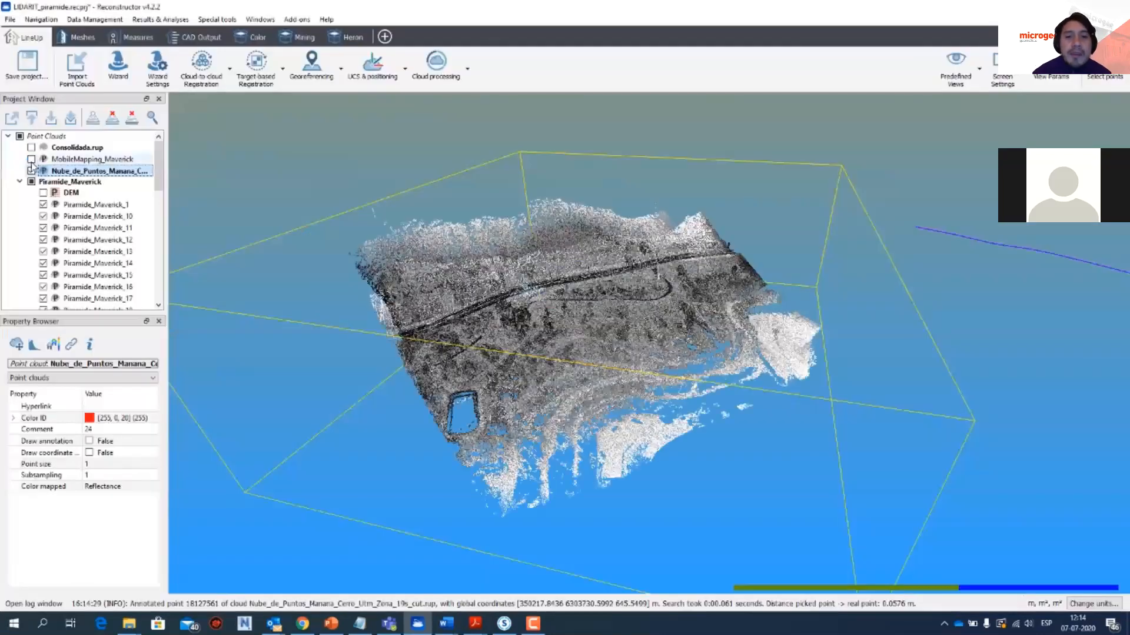
- Register the MobileMapping_Maverick cloud to the Nube_de_Puntos cloud with ICP, keeping the existing parameters, and redisplay both clouds
click(31, 159)
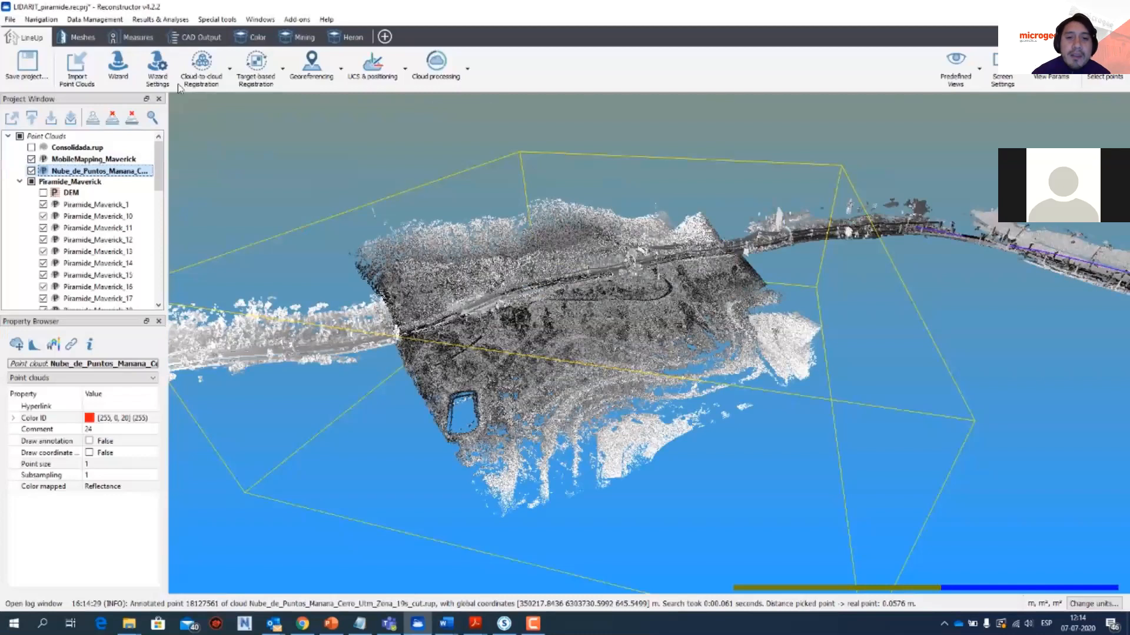
click(188, 82)
click(442, 466)
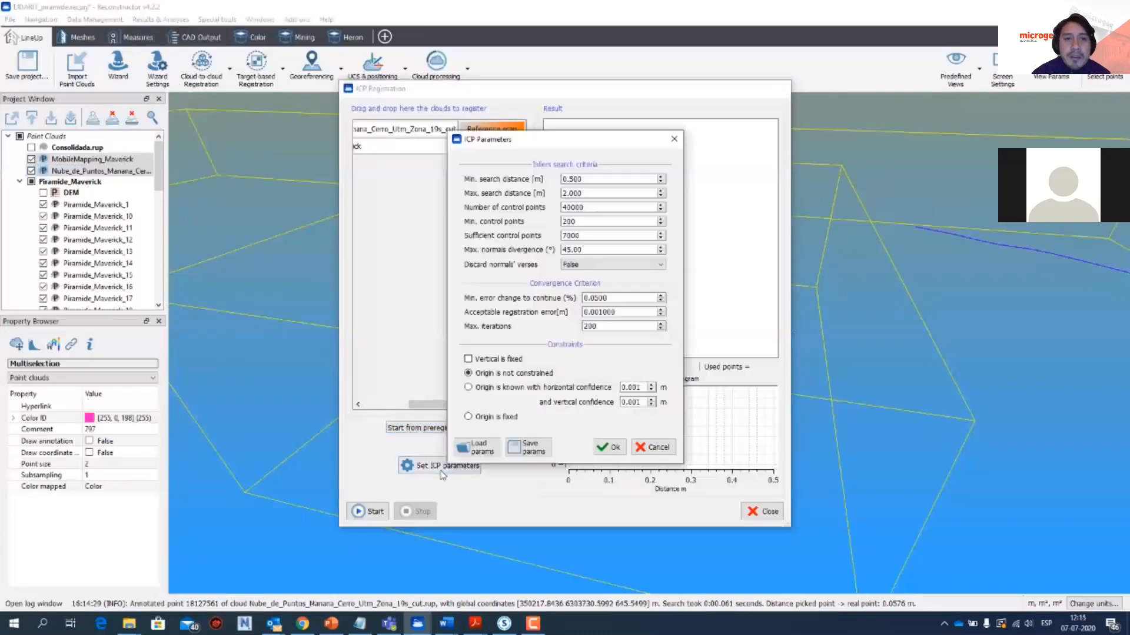
click(608, 447)
click(370, 512)
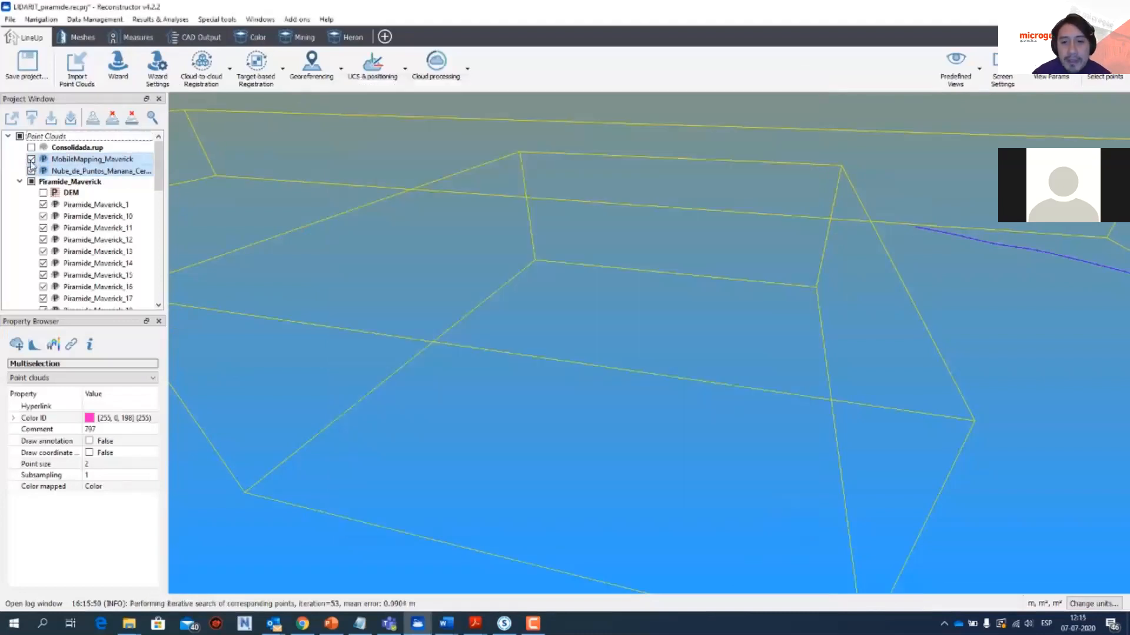
click(32, 160)
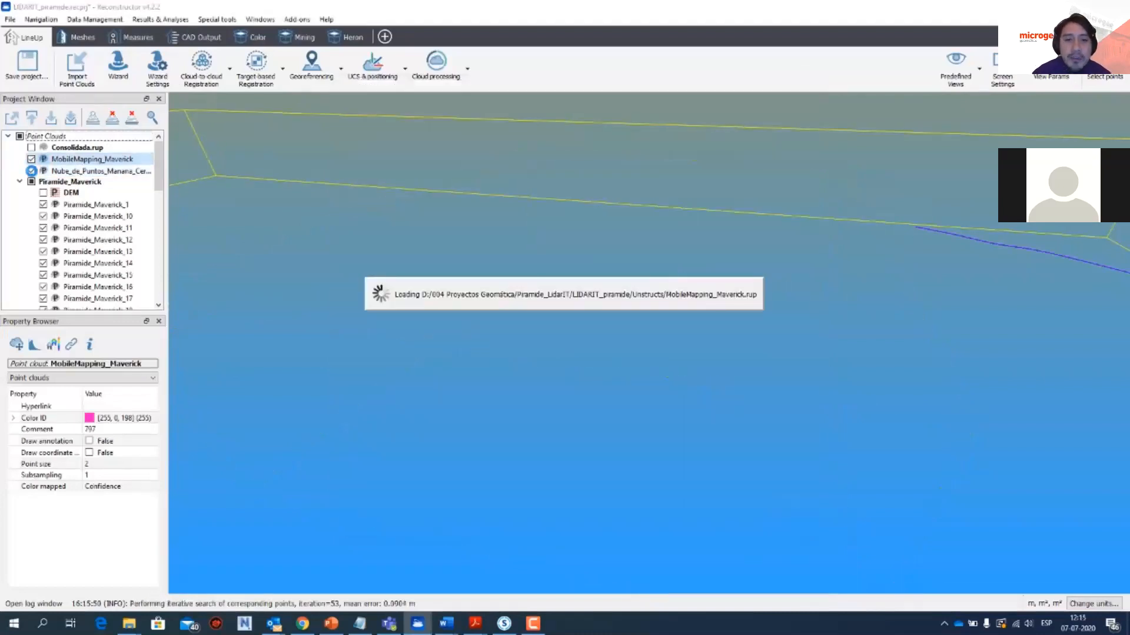
drag(753, 271, 671, 366)
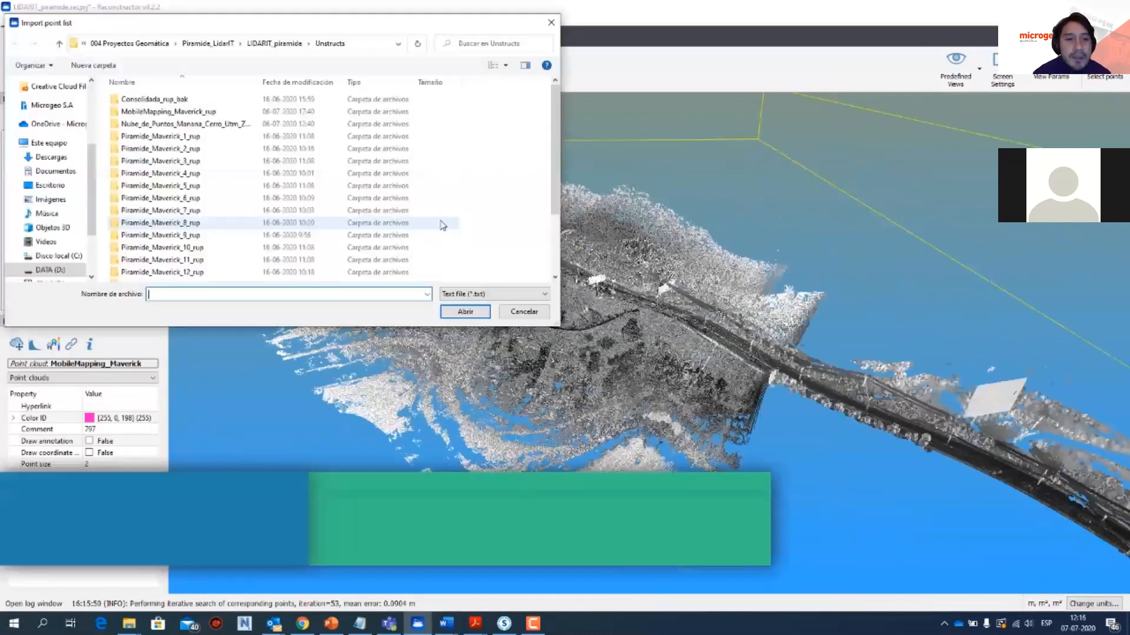
- Choose the Lev_luminarias.txt file for the point list import
scroll(443, 225, down, 3)
click(423, 275)
click(470, 313)
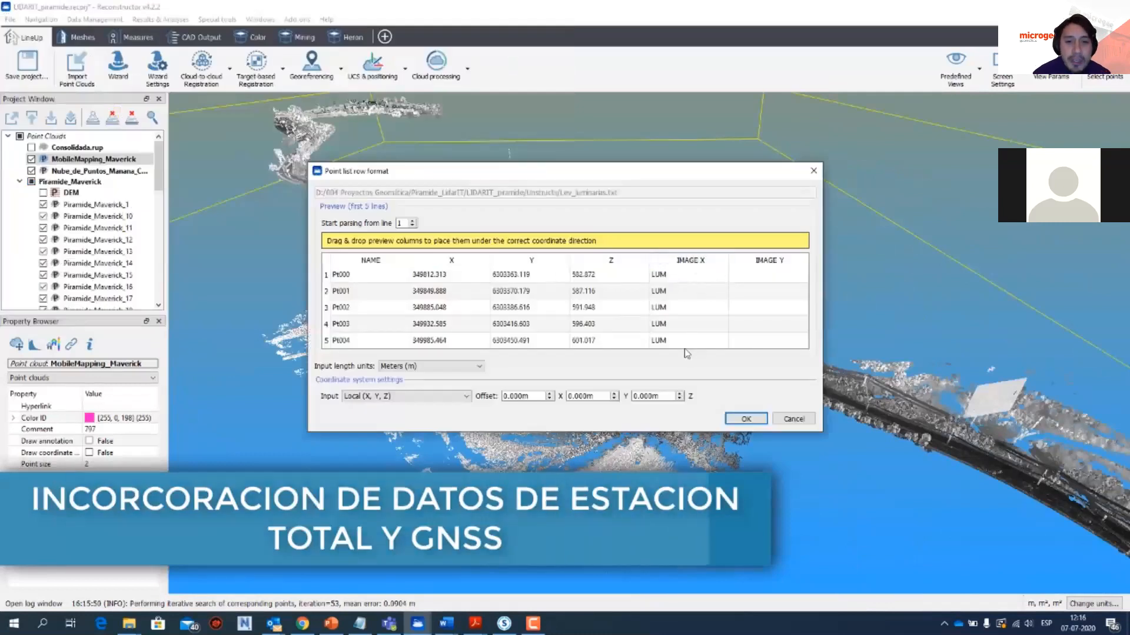
- Import the point list with UTM (Easting, Northing, Altitude) coordinates and the project UTM zone set to 19 South
click(690, 261)
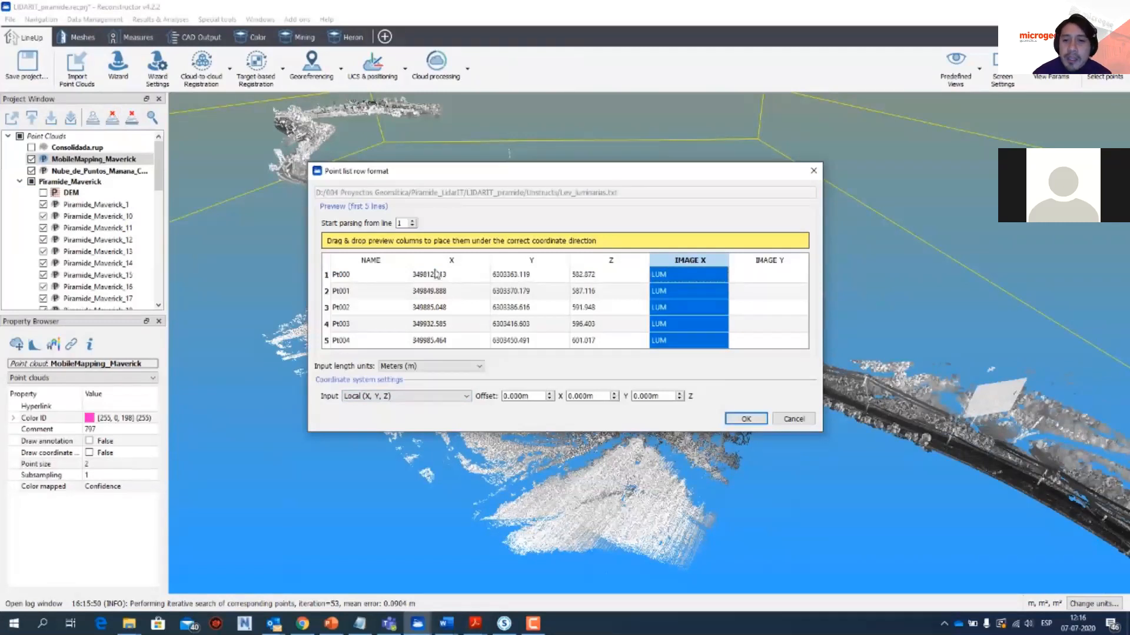
click(445, 396)
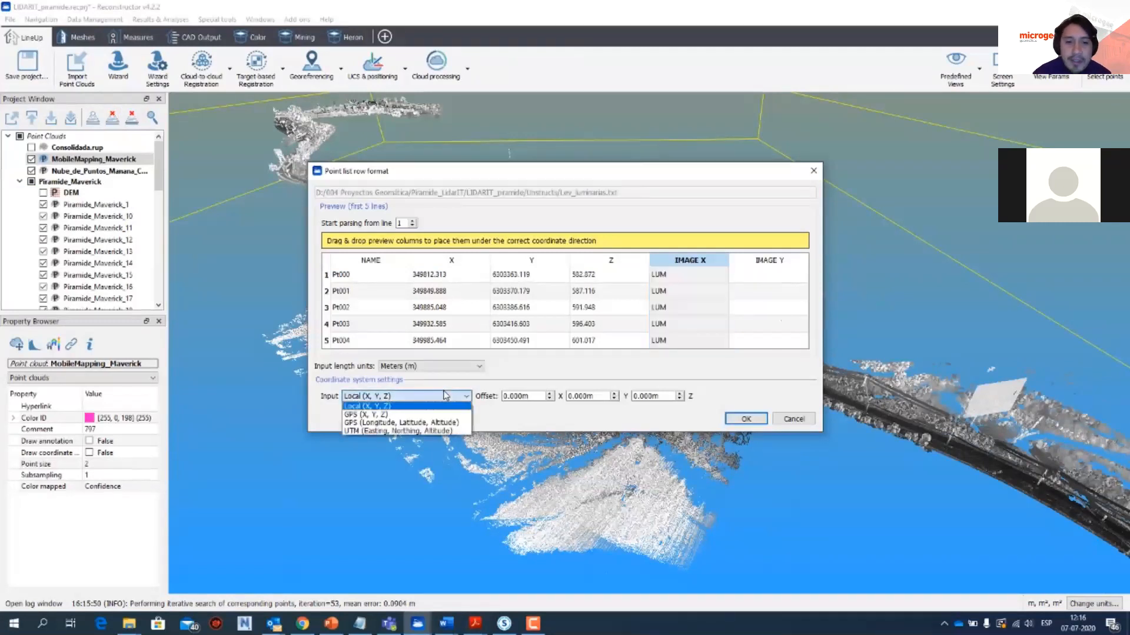
click(438, 430)
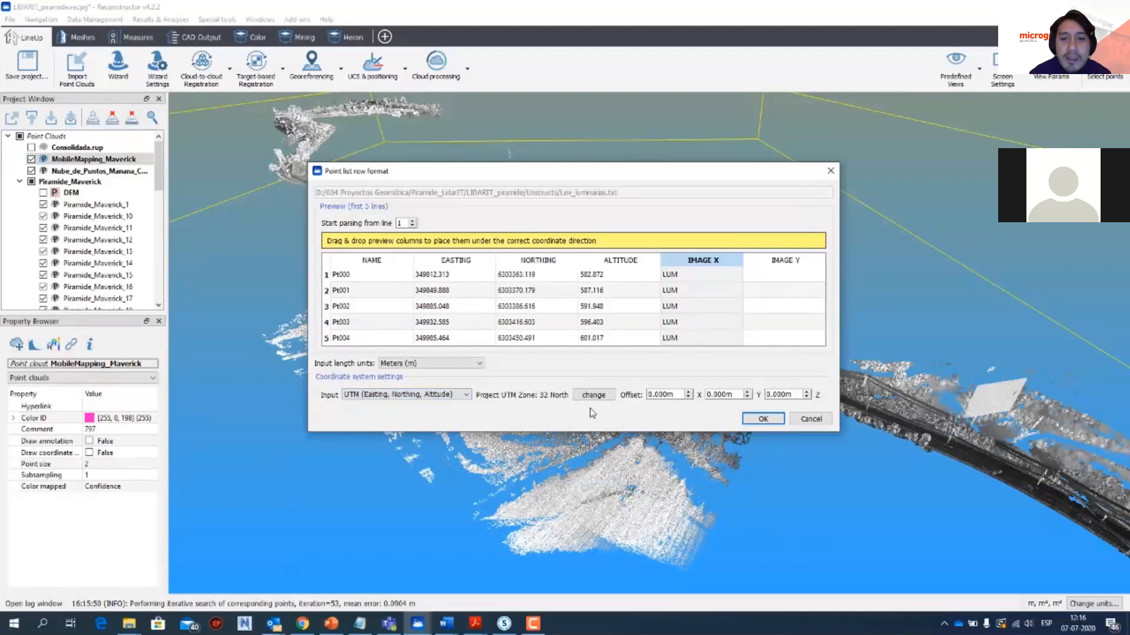
click(582, 396)
click(575, 295)
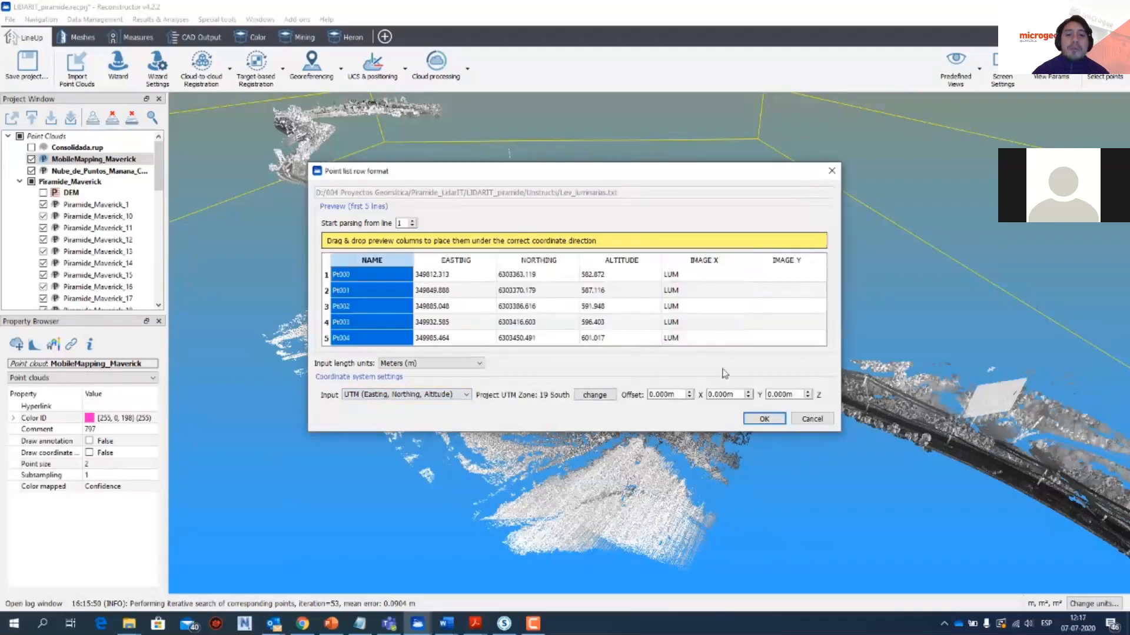
click(764, 418)
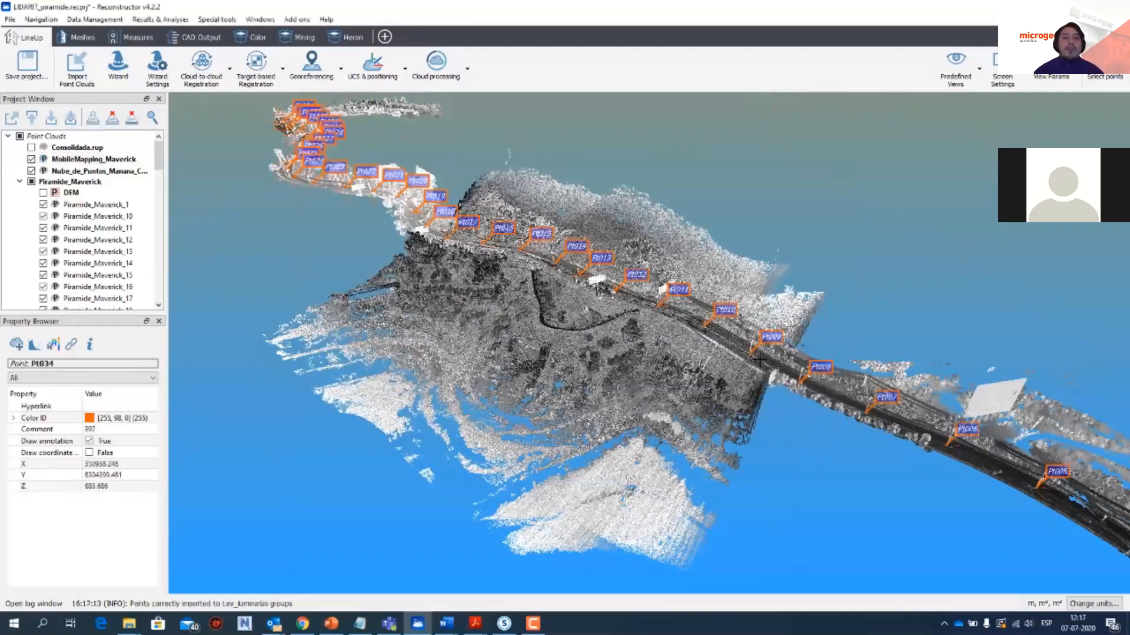
scroll(589, 362, down, 4)
drag(589, 362, 652, 336)
drag(847, 378, 707, 366)
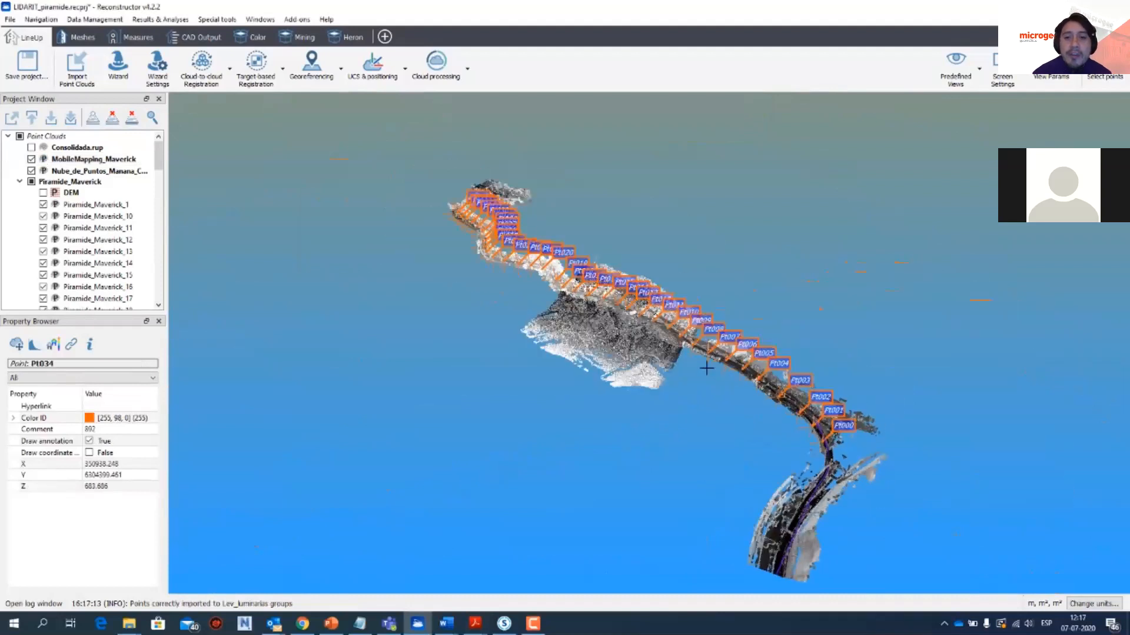
- Delete the points inside the freehand lasso selection on the displayed point clouds
click(32, 171)
scroll(598, 366, up, 5)
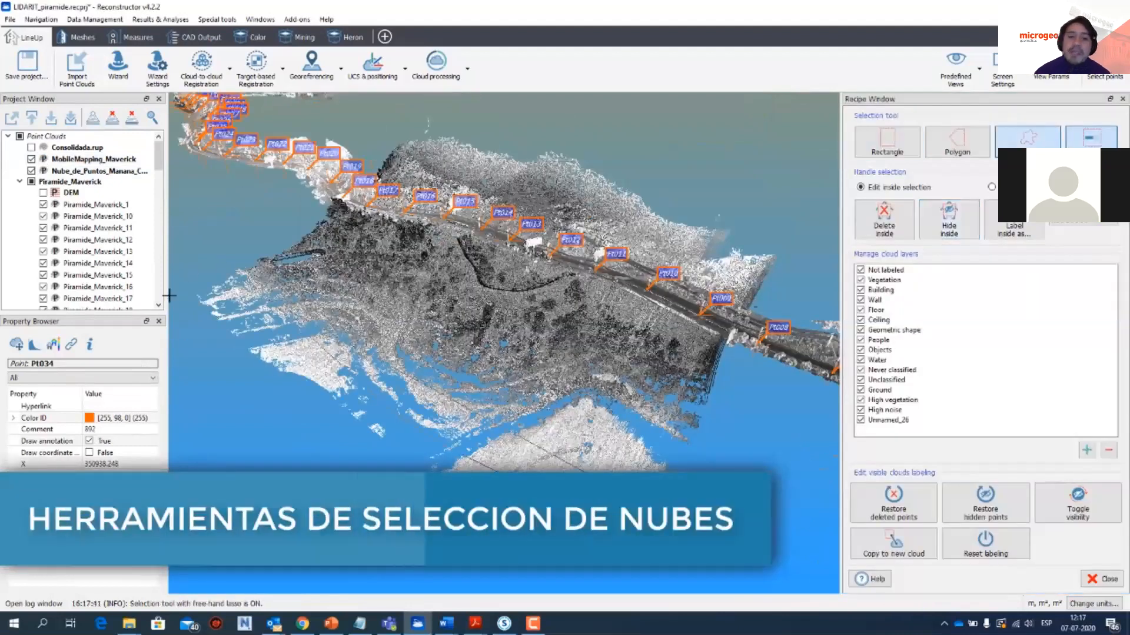
click(897, 229)
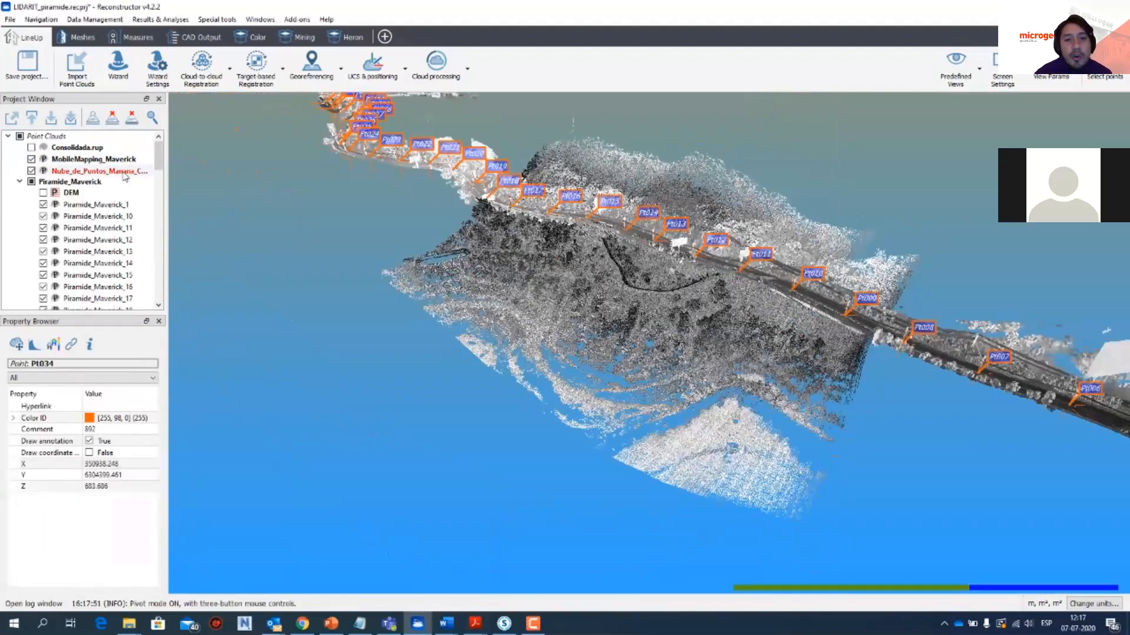
- Remove the Consolidada.rup point cloud from the project
click(124, 172)
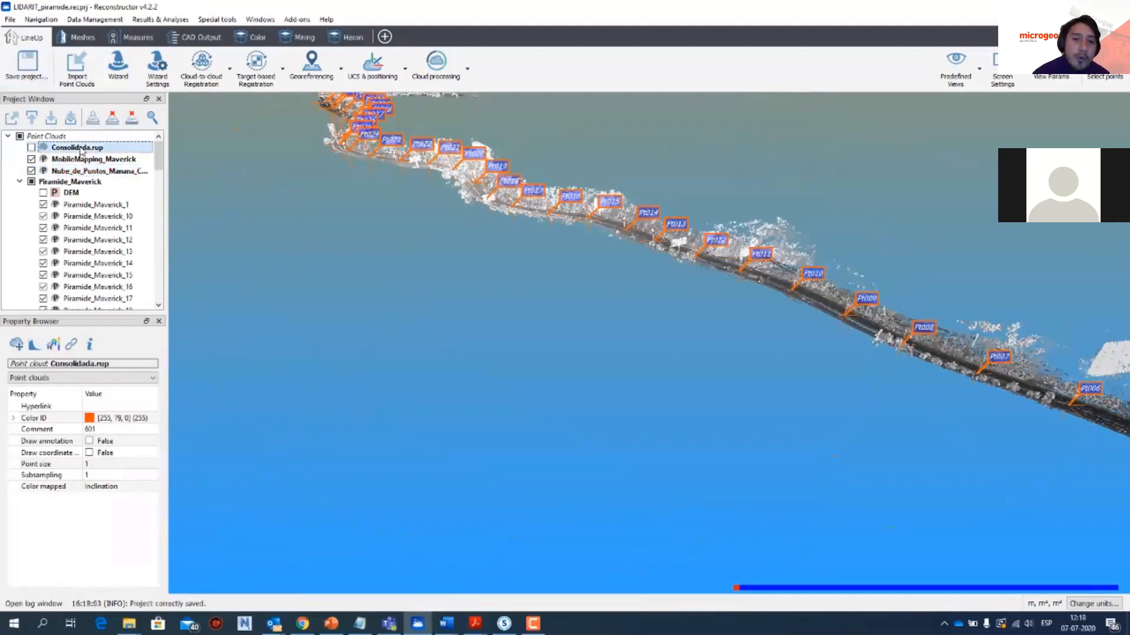
right_click(82, 148)
click(222, 404)
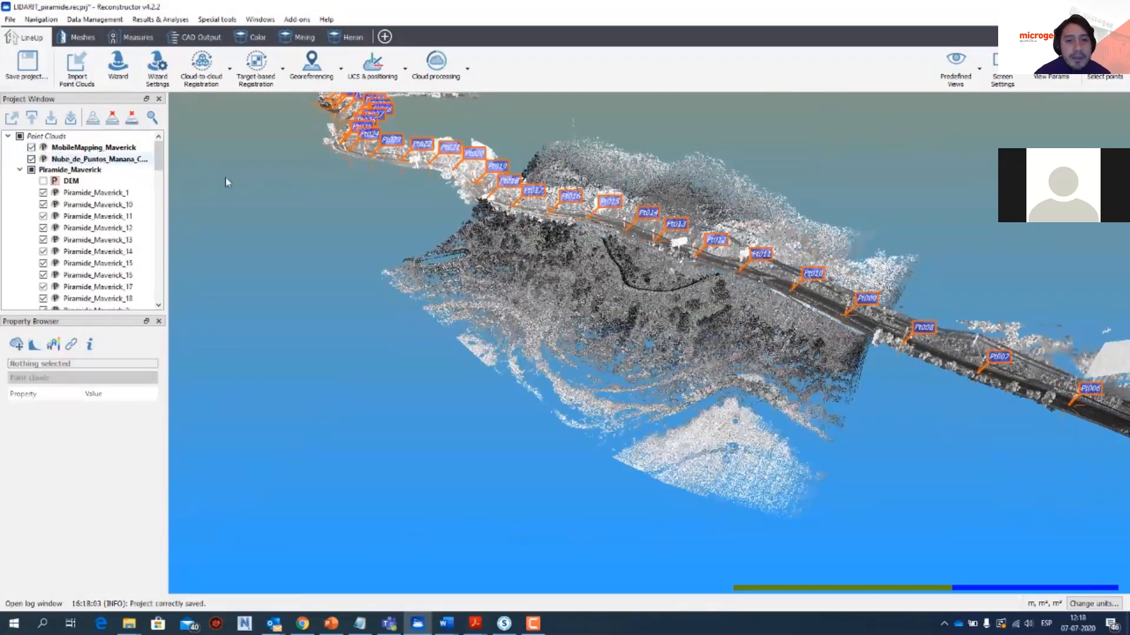
- Hide the Lev_luminarias point group among the geometric shapes
scroll(506, 327, down, 3)
drag(527, 356, 447, 364)
scroll(97, 276, down, 10)
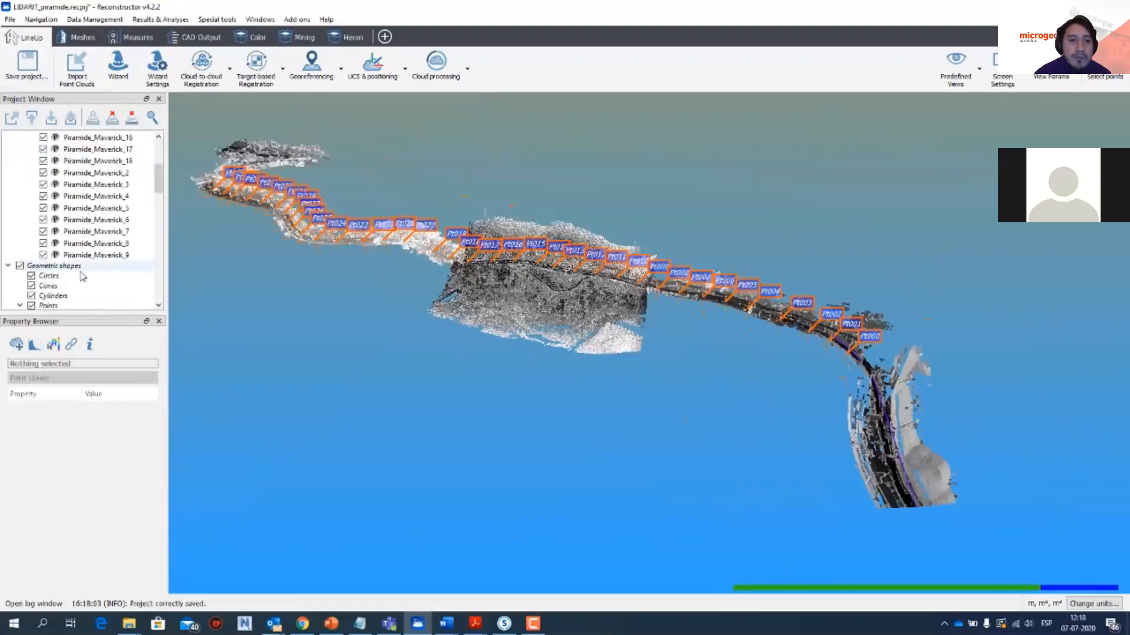
click(73, 156)
key(space)
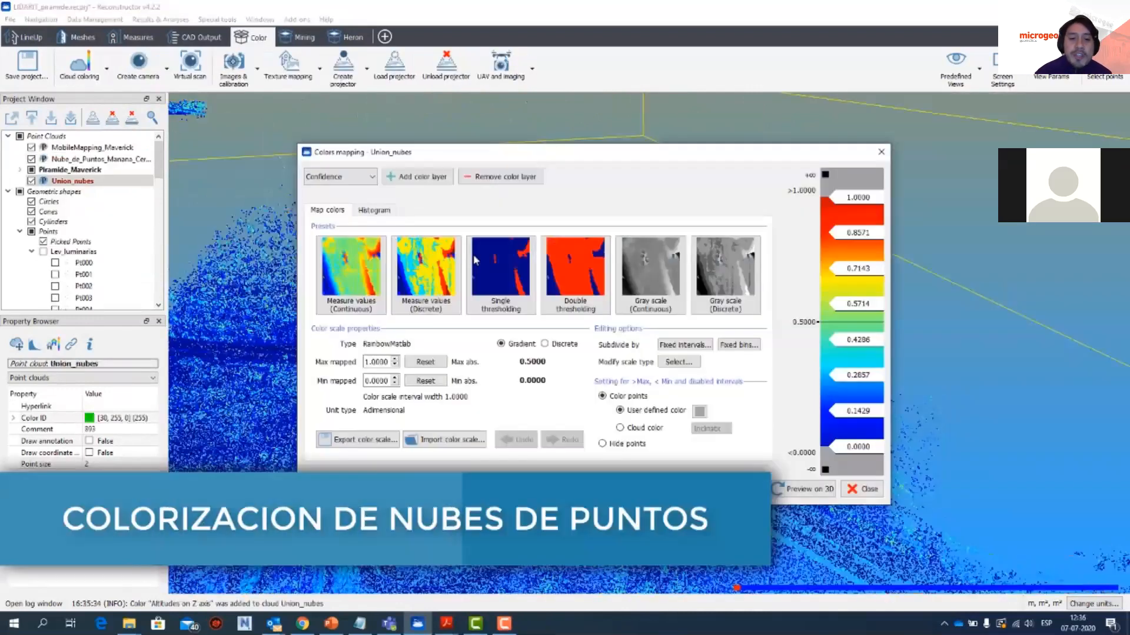
- Apply the Measure values (Discrete) preset to the Confidence color layer of Union_nubes
click(426, 274)
click(881, 152)
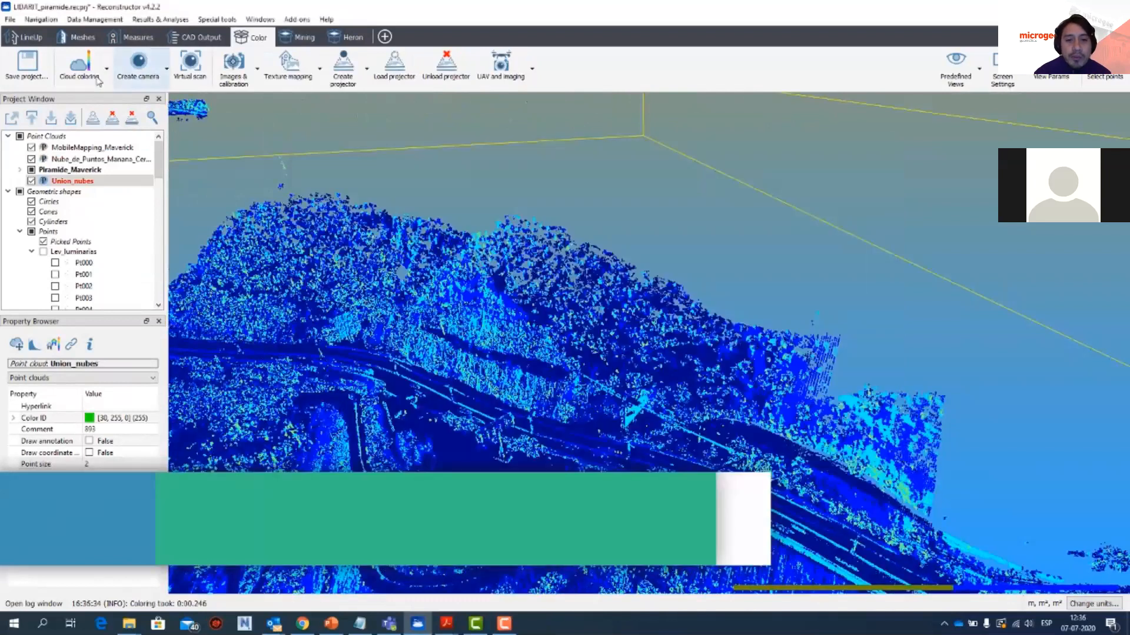
- Color Union_nubes by Altitudes on Z axis, with the color scale mapped from 520 m to 720 m
click(99, 82)
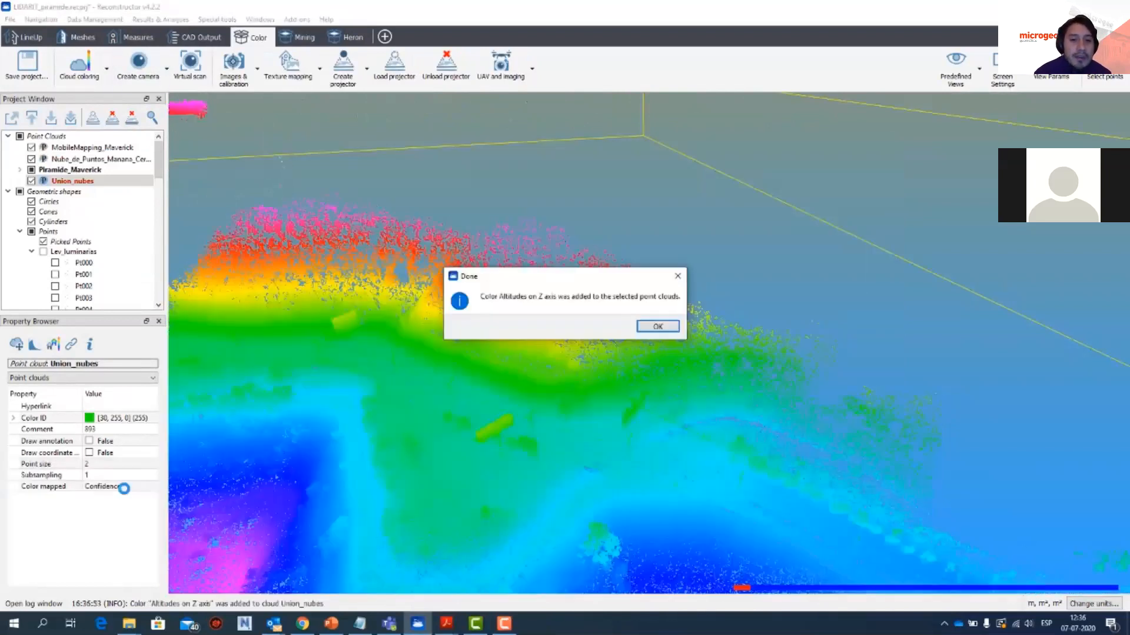
key(Return)
drag(403, 362, 405, 389)
text(720)
text(520m)
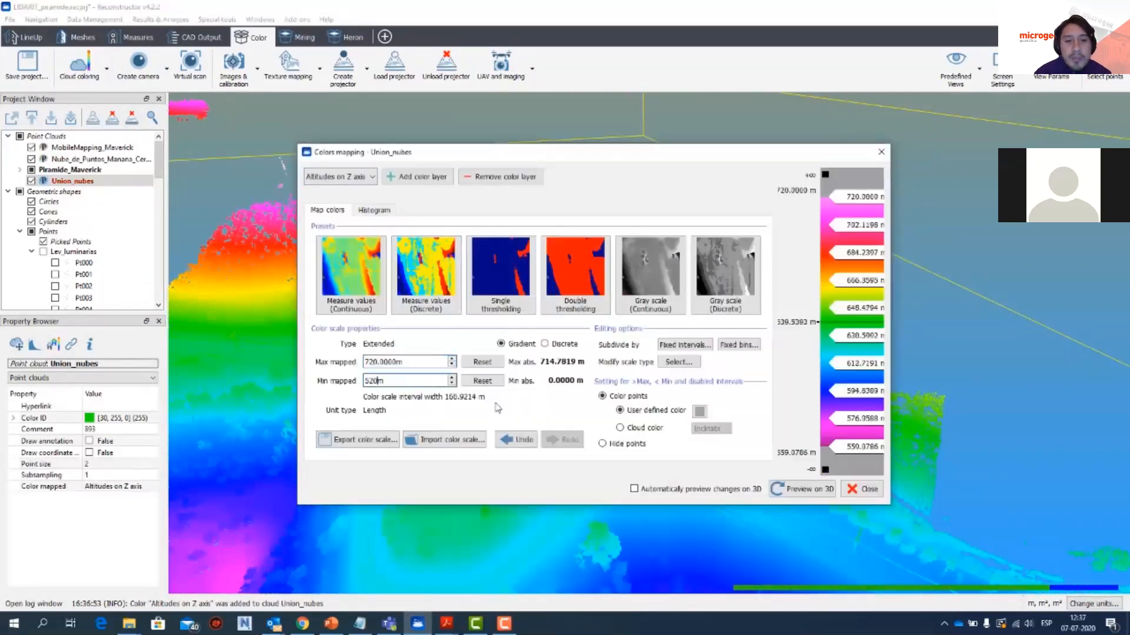
click(795, 493)
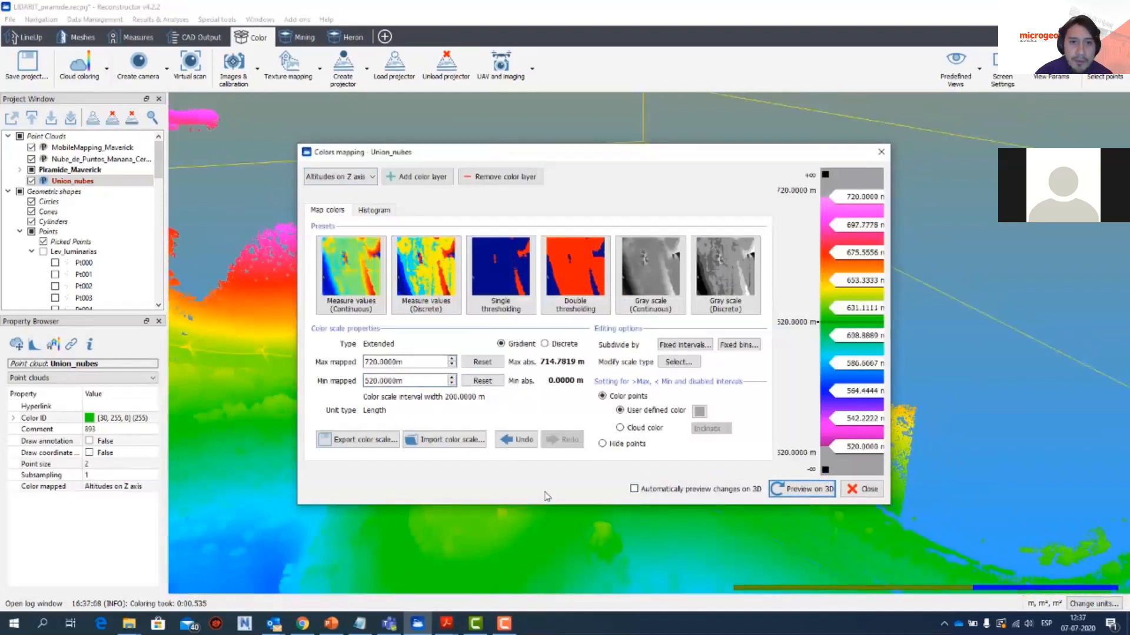
- Use the cloud color for points outside the mapped altitude range of Union_nubes and save the project
click(621, 428)
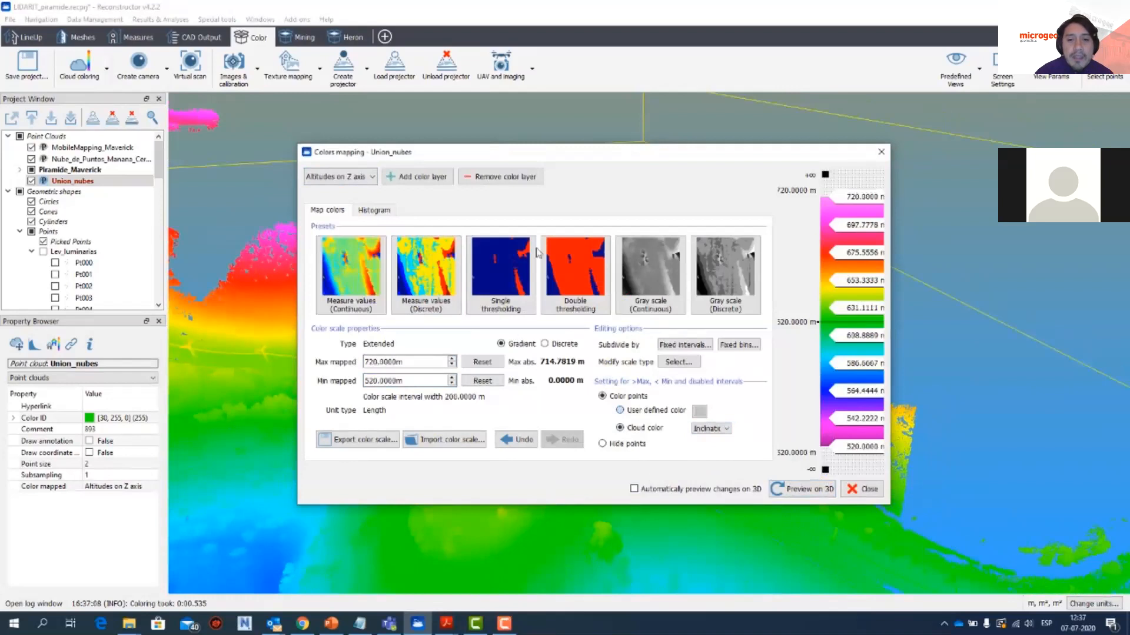
click(863, 491)
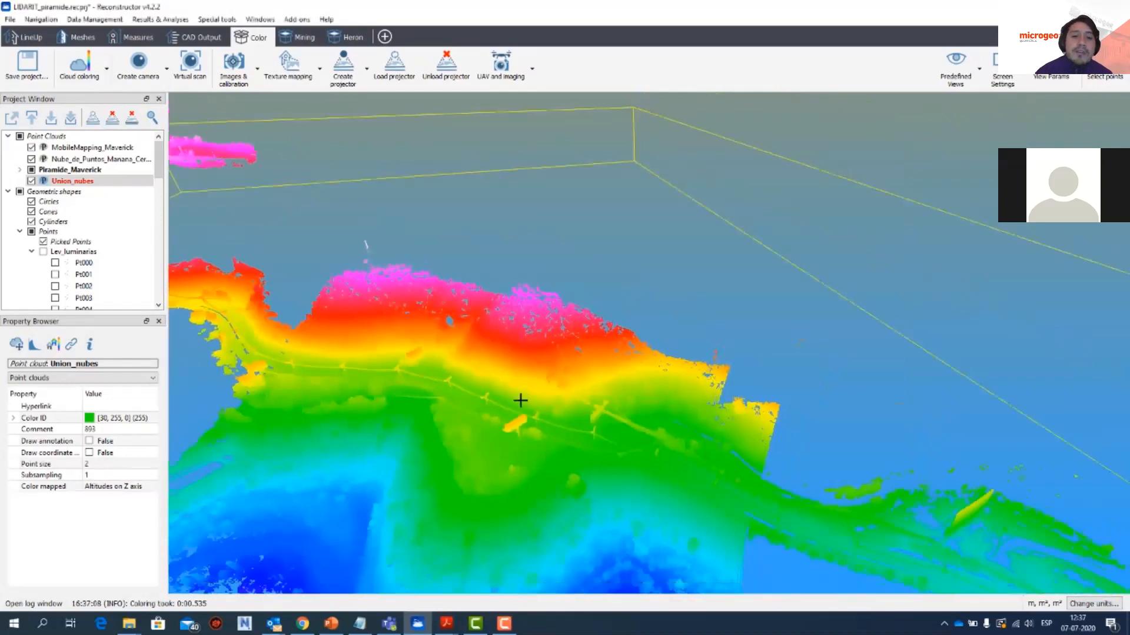
scroll(520, 401, down, 4)
drag(524, 303, 555, 322)
middle_drag(555, 322, 645, 356)
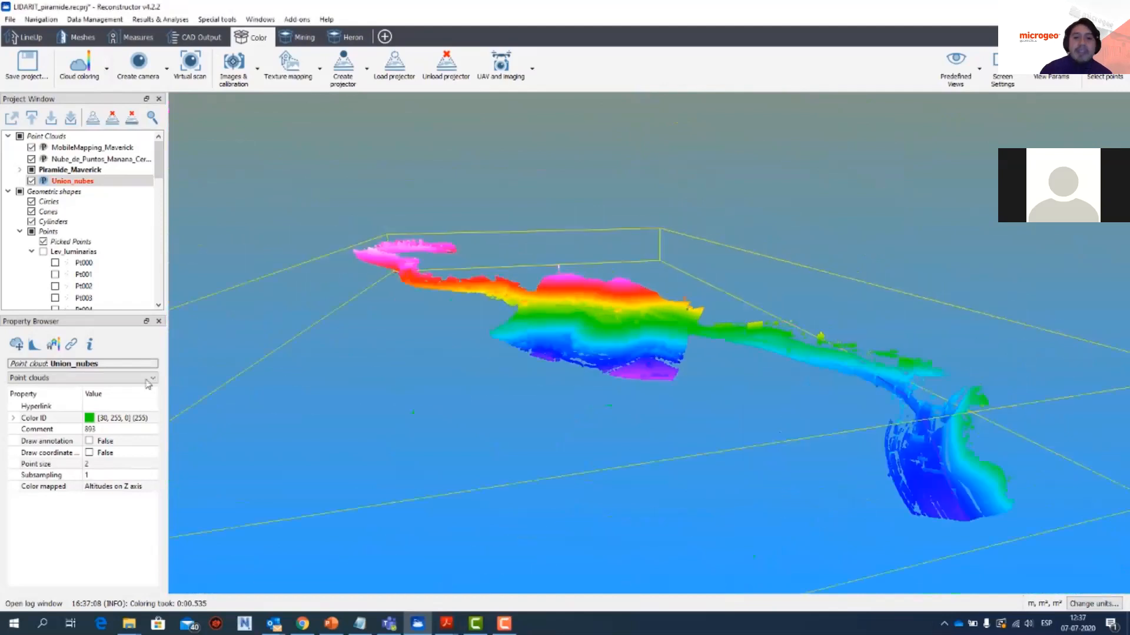
click(31, 74)
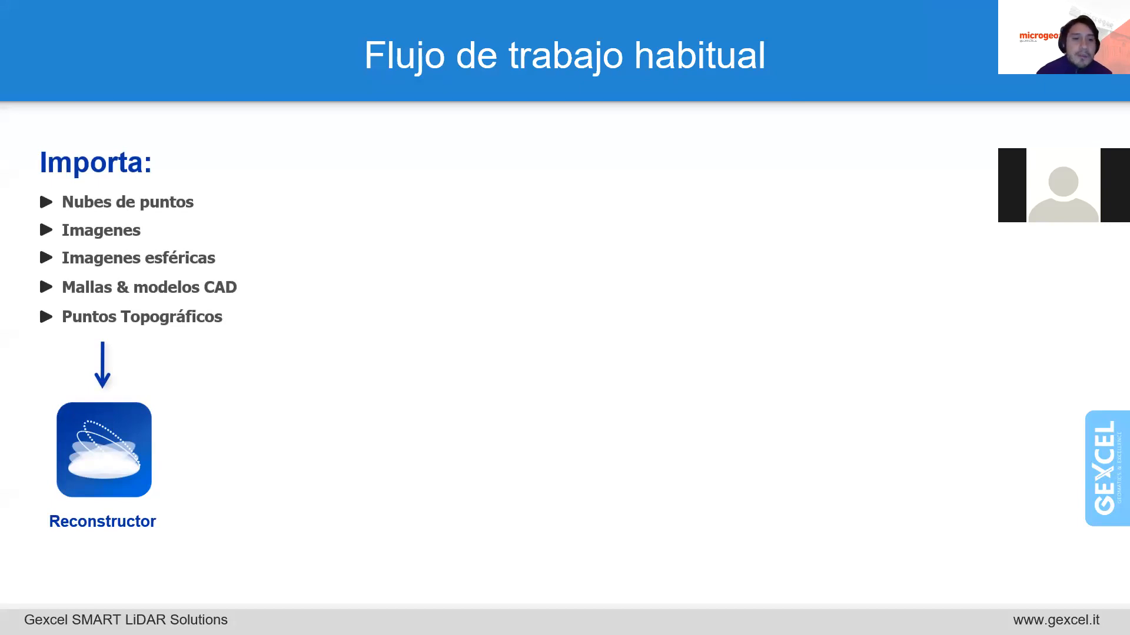
key(Right)
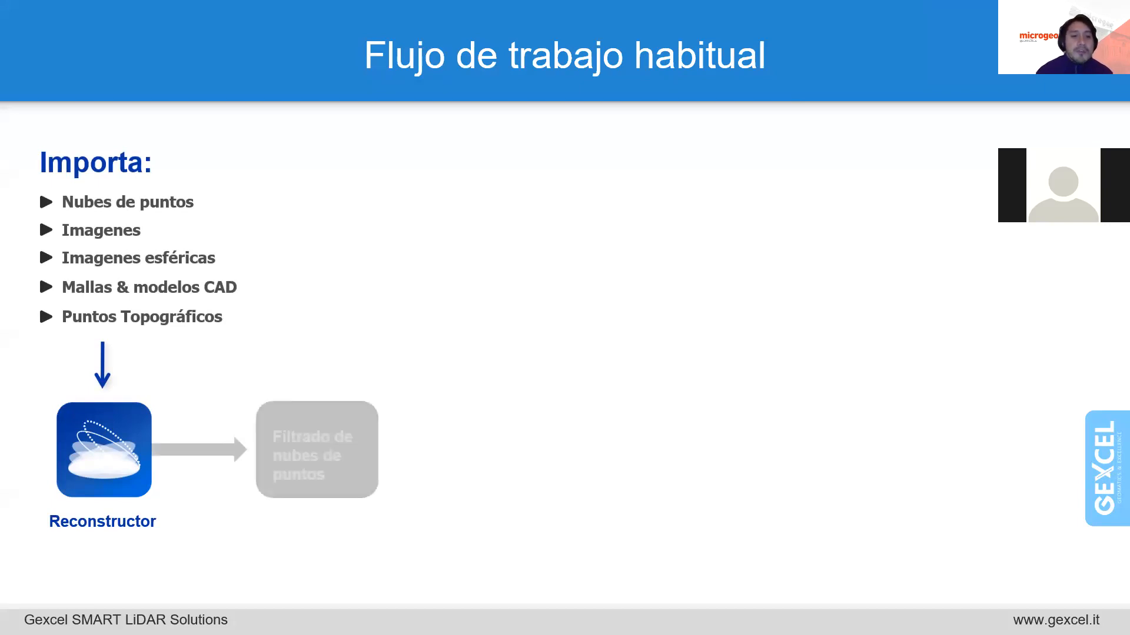
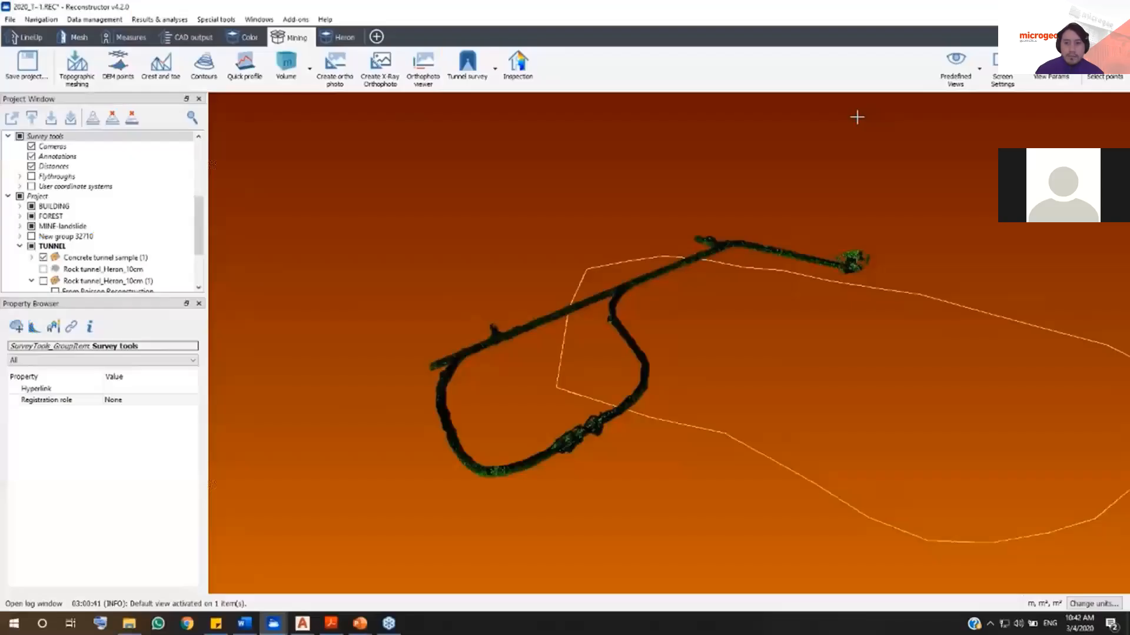
- Create a new section survey for tunnel cross sections in the tunnel project
drag(676, 326, 713, 419)
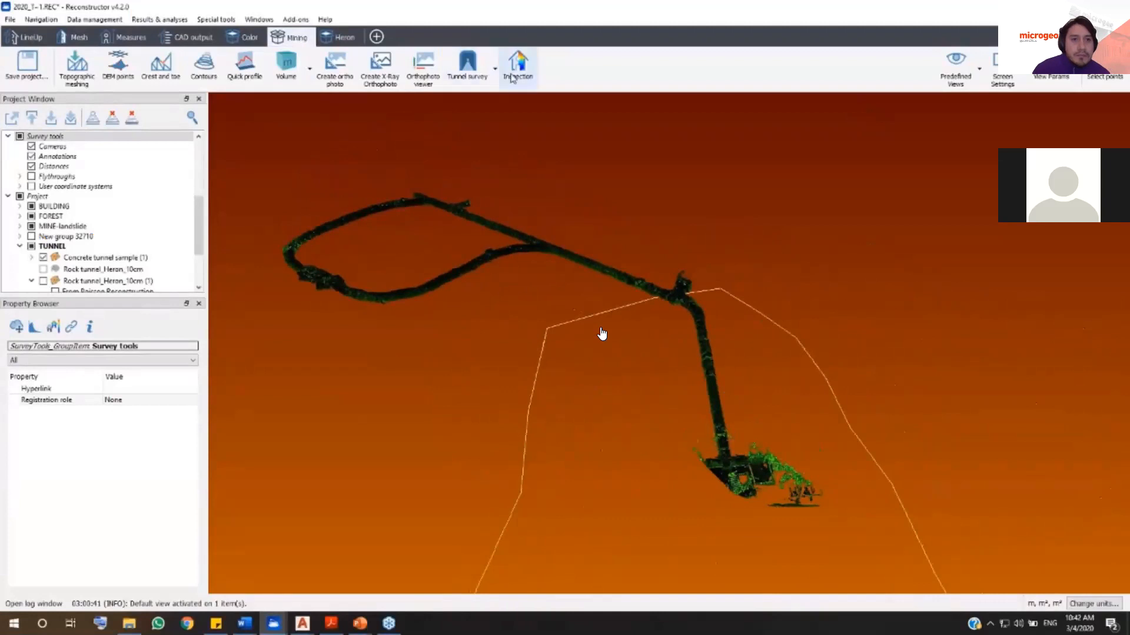
click(490, 80)
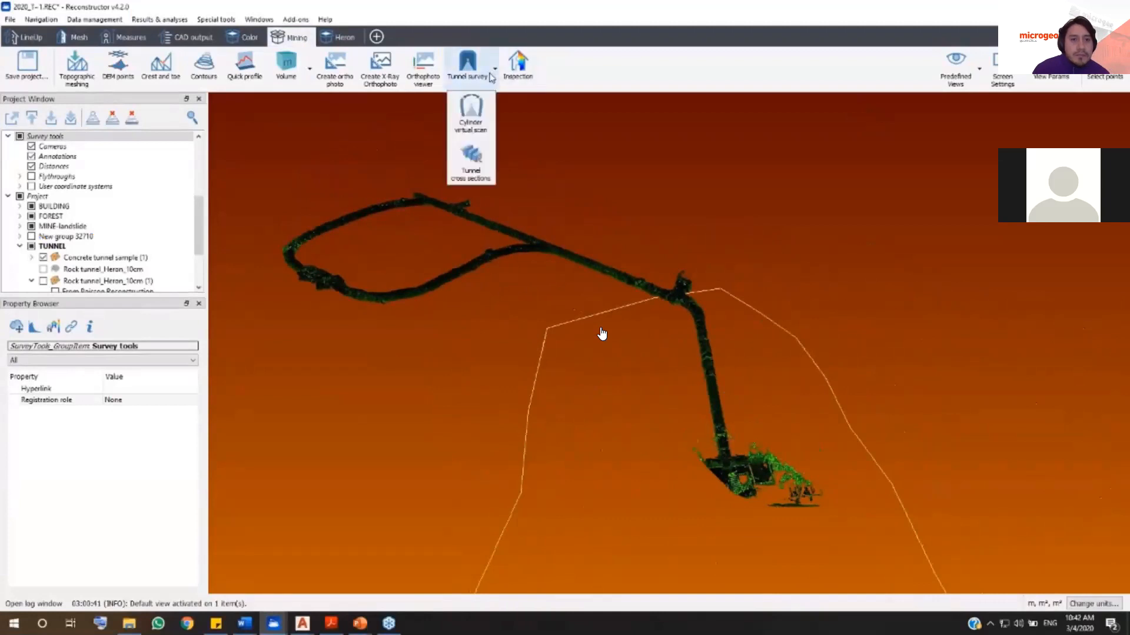
click(471, 163)
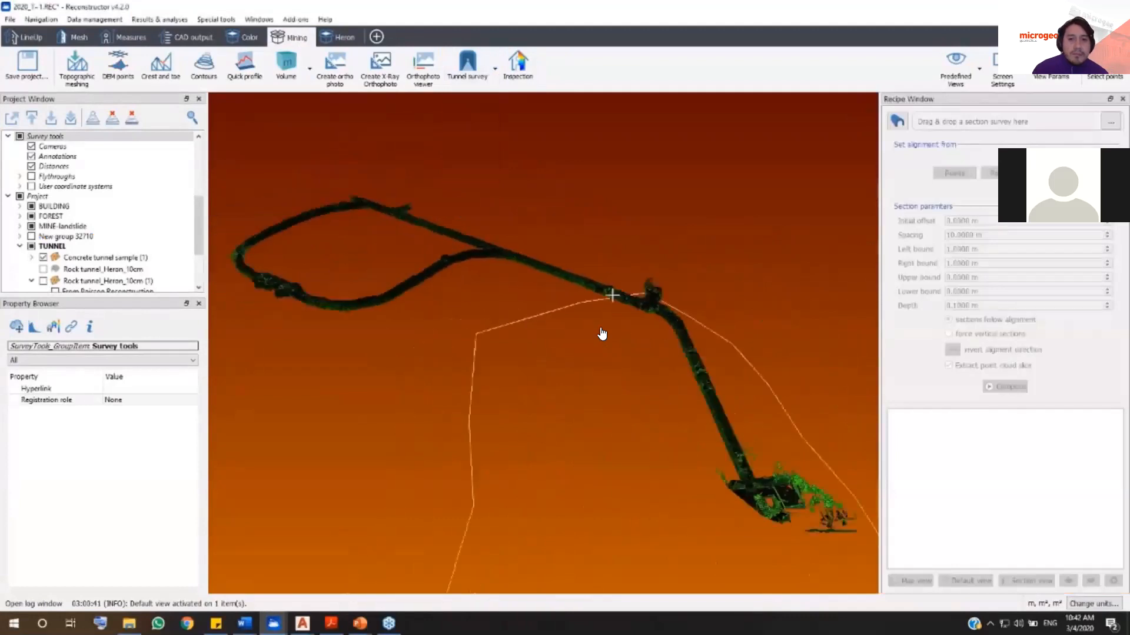
click(898, 122)
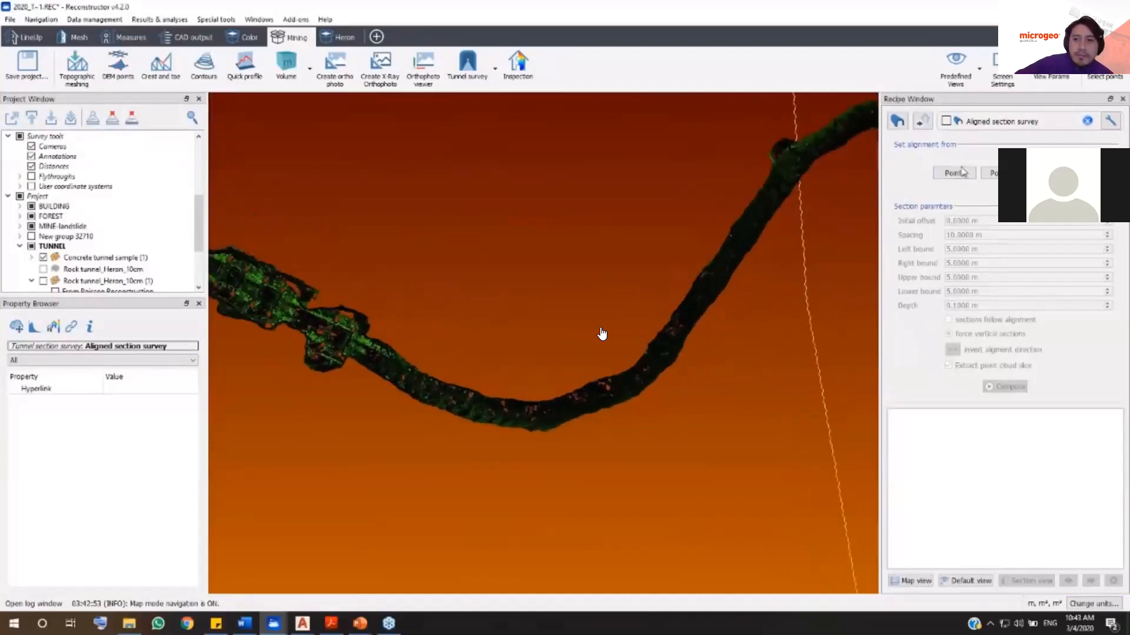
- Define the survey alignment from four points picked along the tunnel bend of the Rock tunnel_Heron_3cm cloud
click(957, 175)
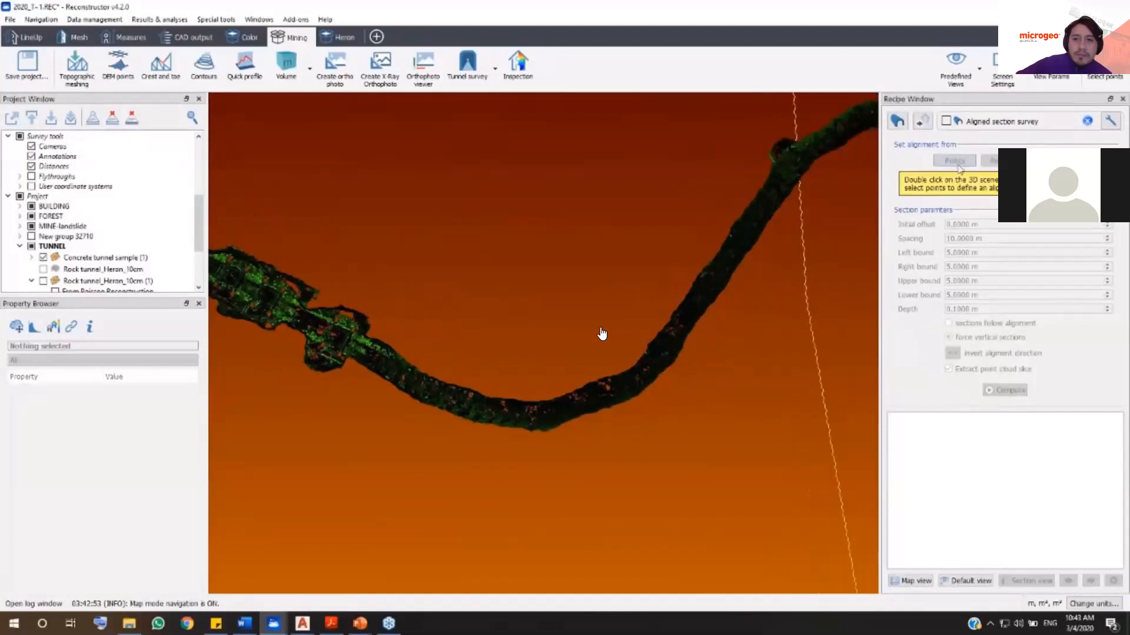
double_click(661, 347)
double_click(619, 386)
double_click(576, 406)
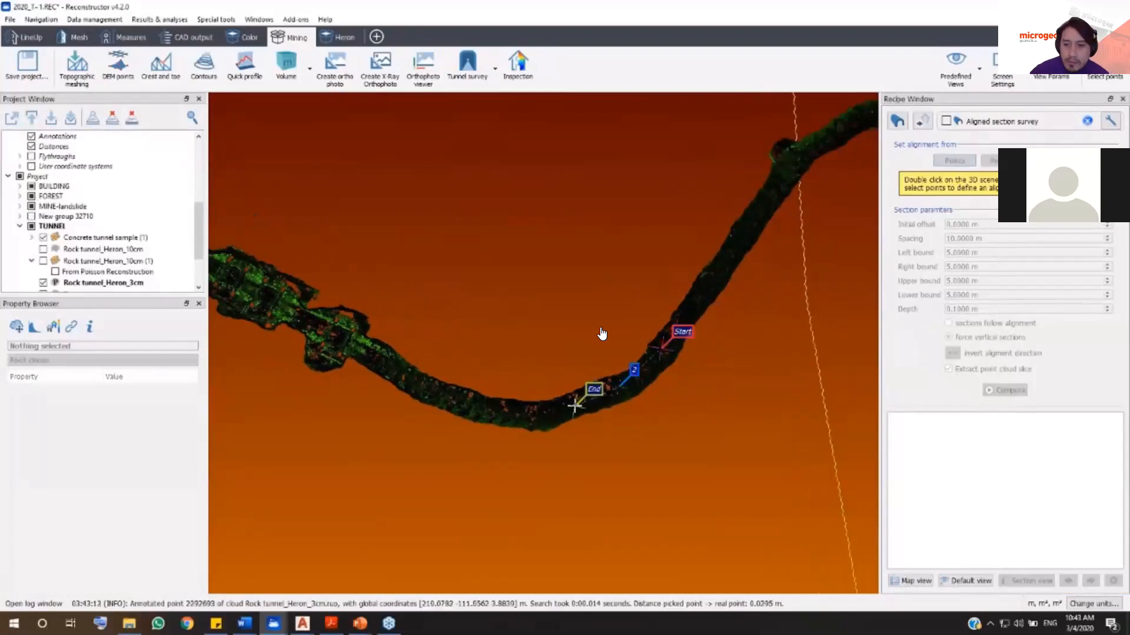
double_click(523, 415)
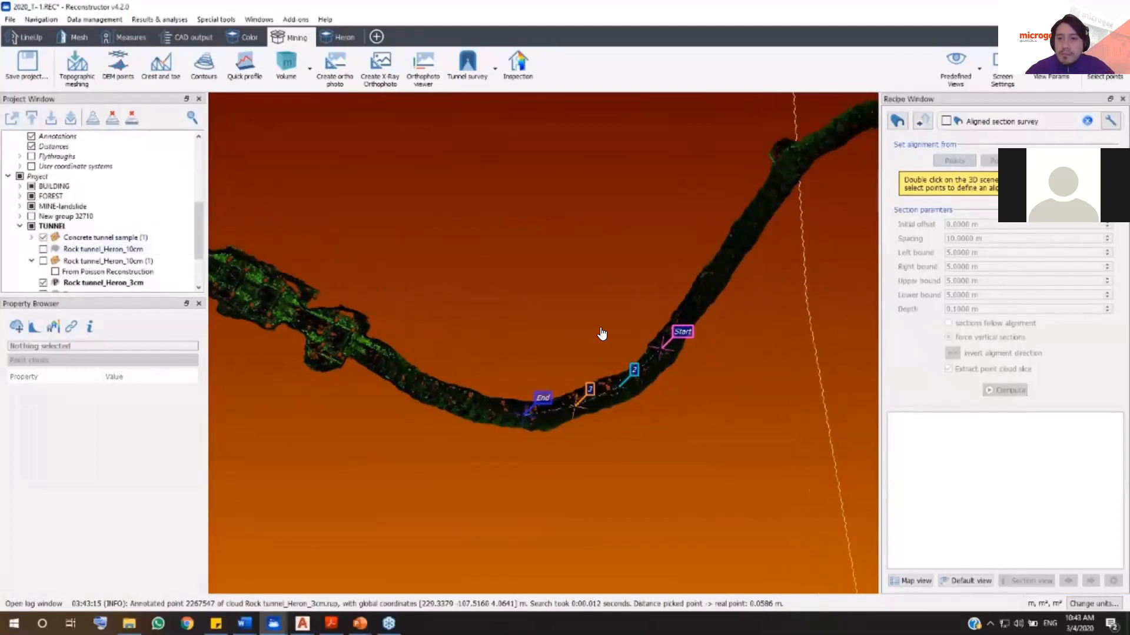
key(Return)
- Set the section spacing along the alignment to 30 m
scroll(598, 425, up, 3)
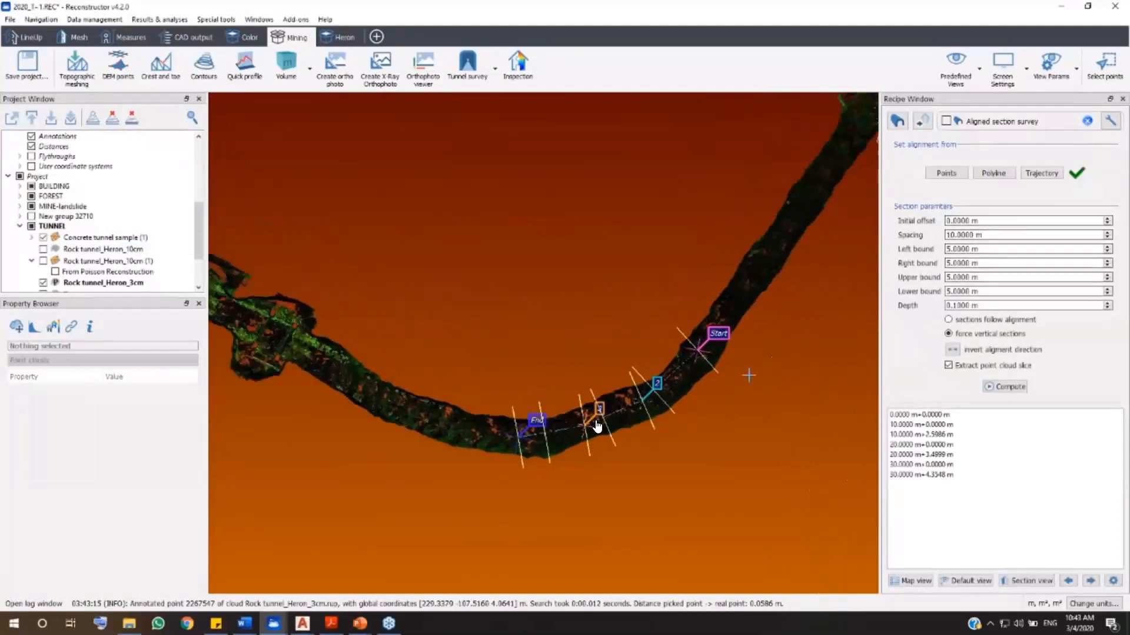
drag(974, 235, 945, 235)
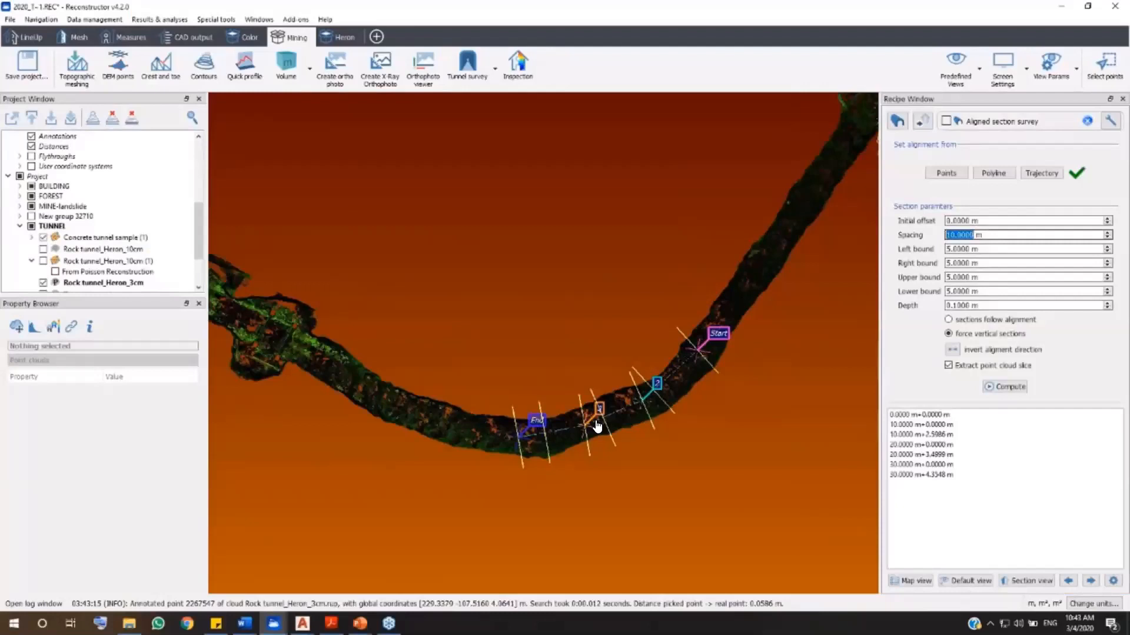
text(30)
key(Return)
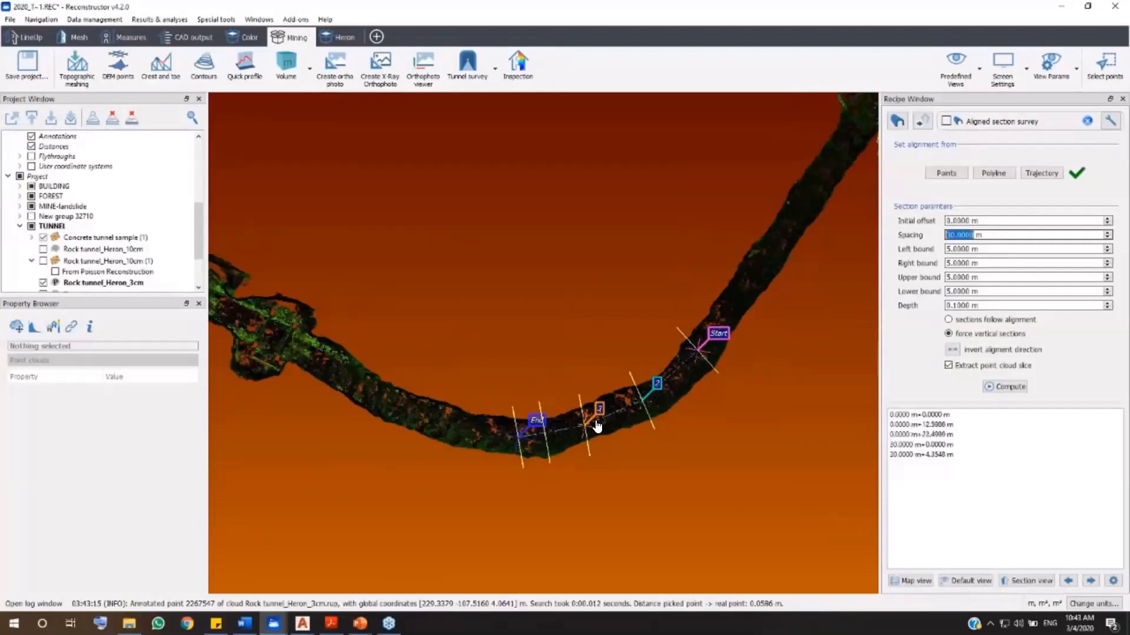
- Display the section at 0.0000 m+0.0000 m and set the Rock tunnel_Heron_3cm point size to 3
click(923, 414)
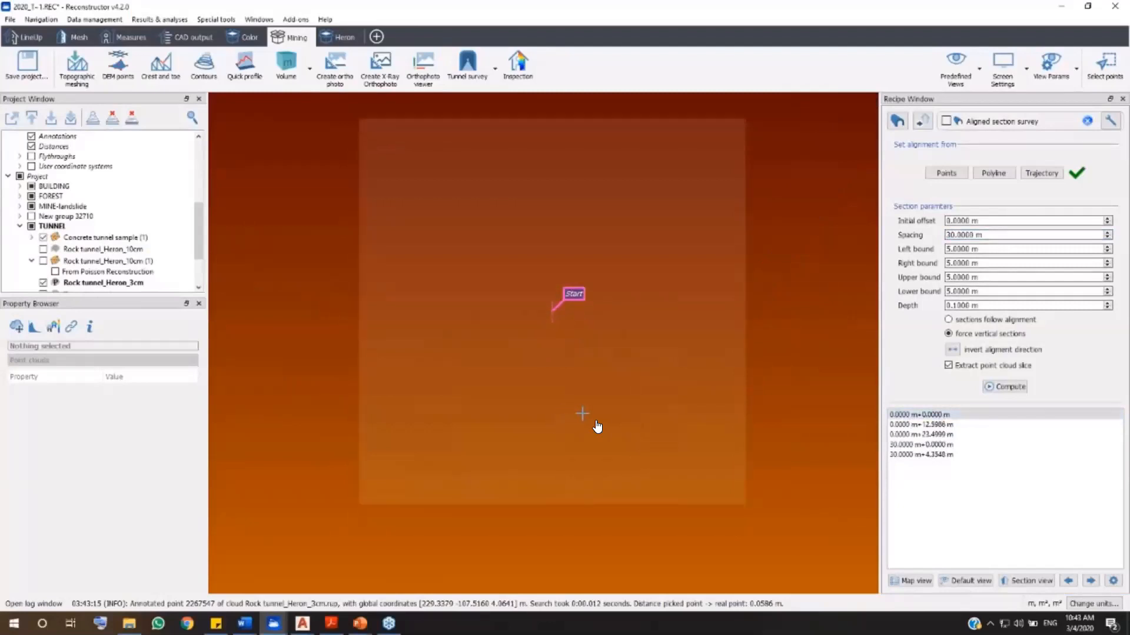
click(103, 283)
click(125, 447)
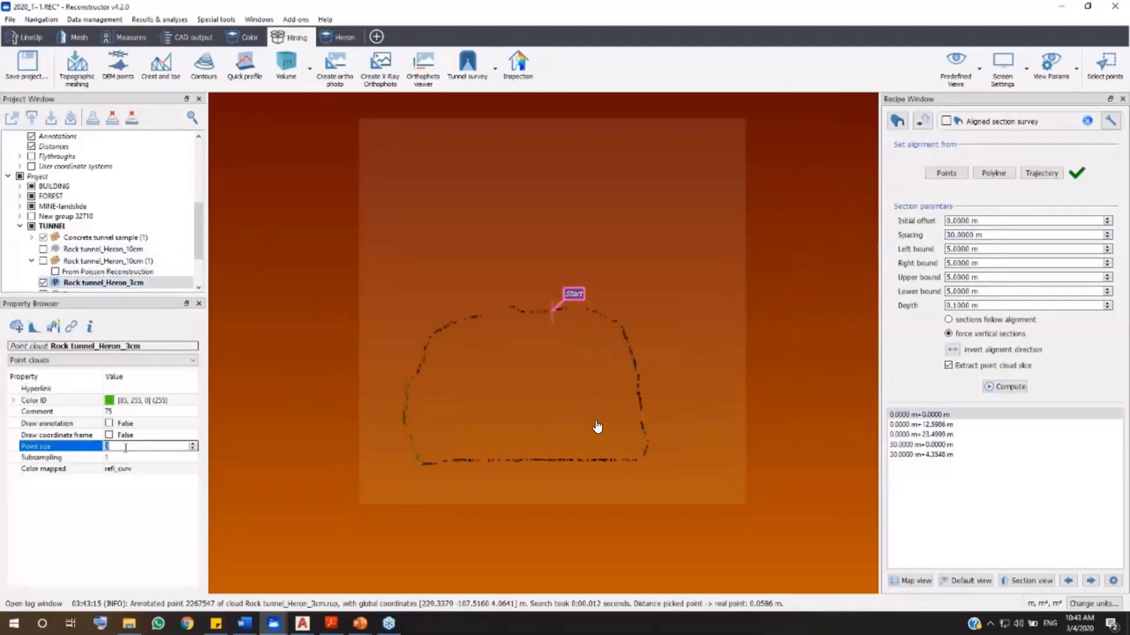
- Step through the section previews from 0.0000 m+12.5986 m to 30.0000 m+0.0000 m
click(944, 424)
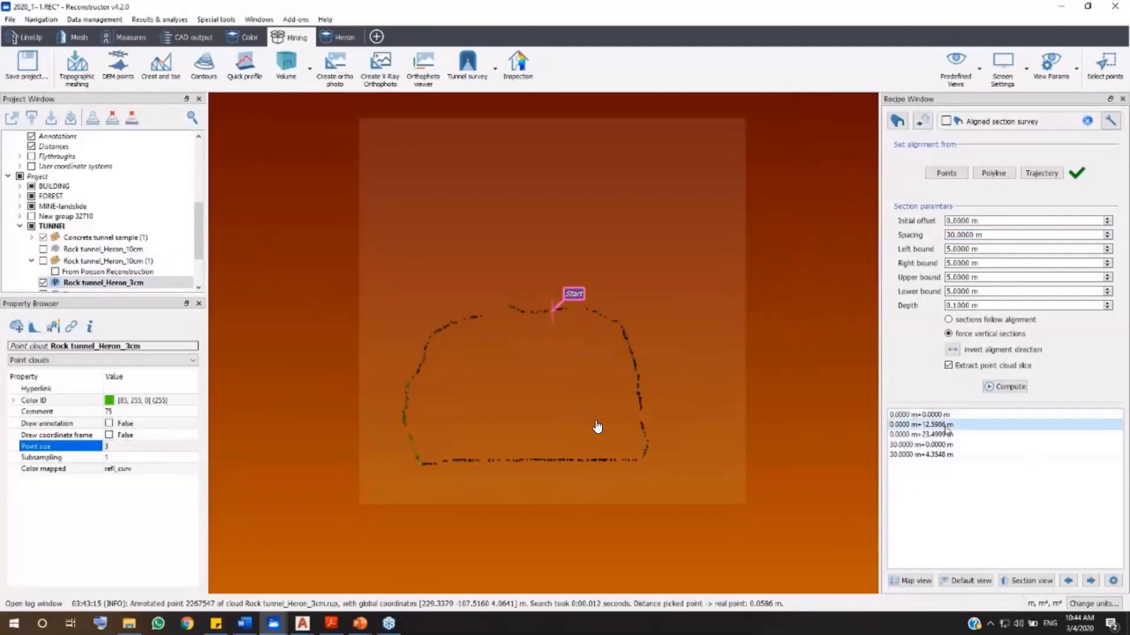
click(1091, 582)
click(1090, 581)
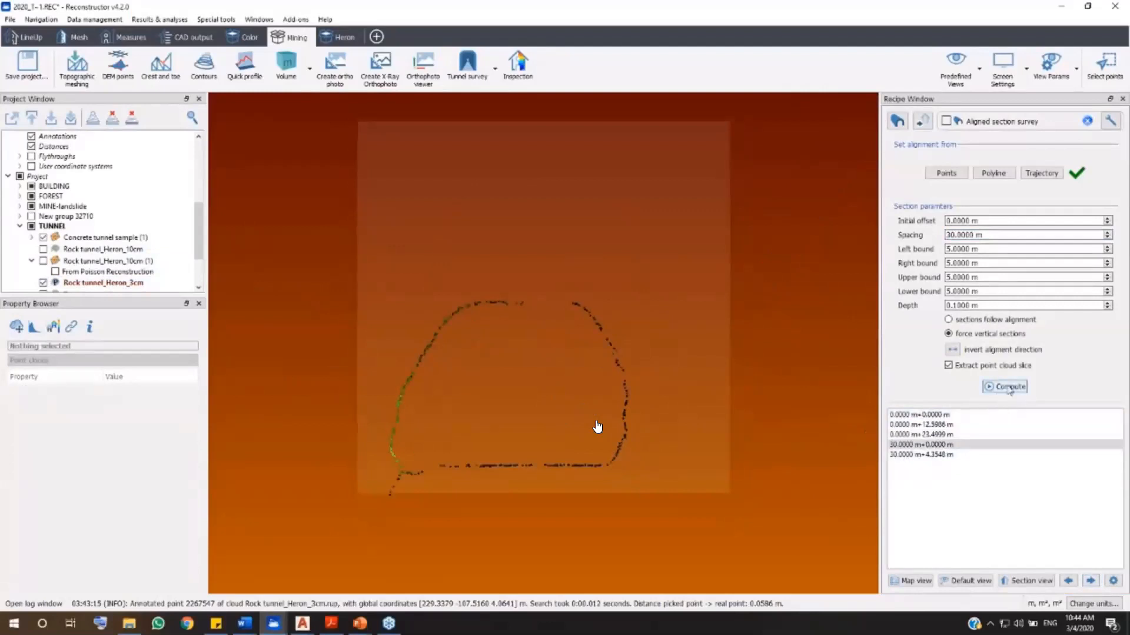
- Compute the tunnel sections with point cloud slices extracted and open them in the section viewer
click(1009, 389)
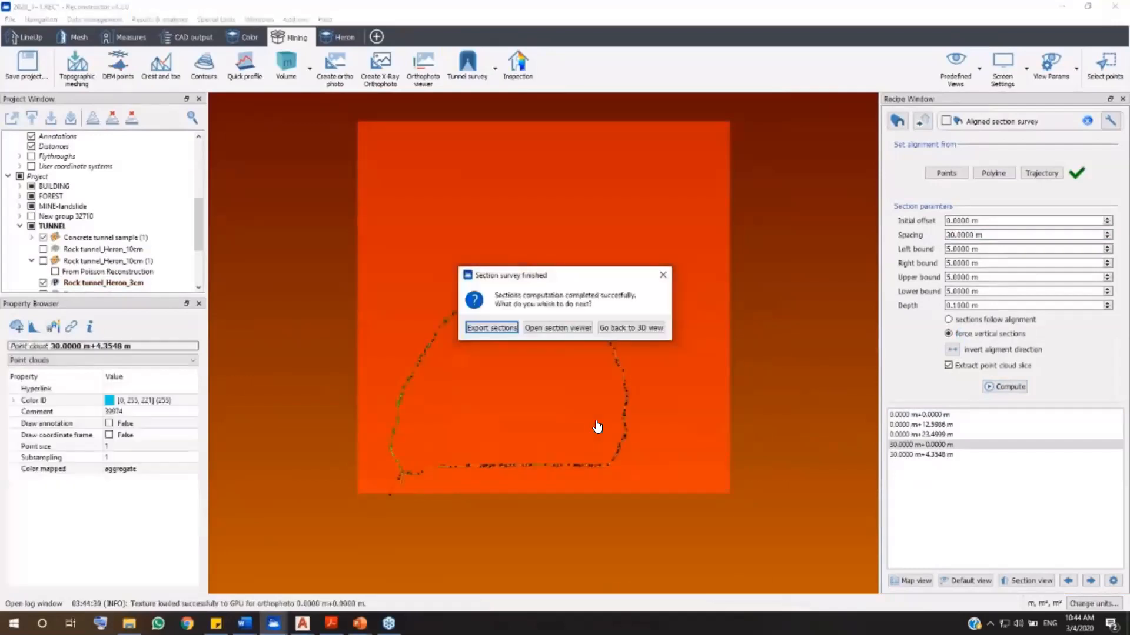
click(567, 328)
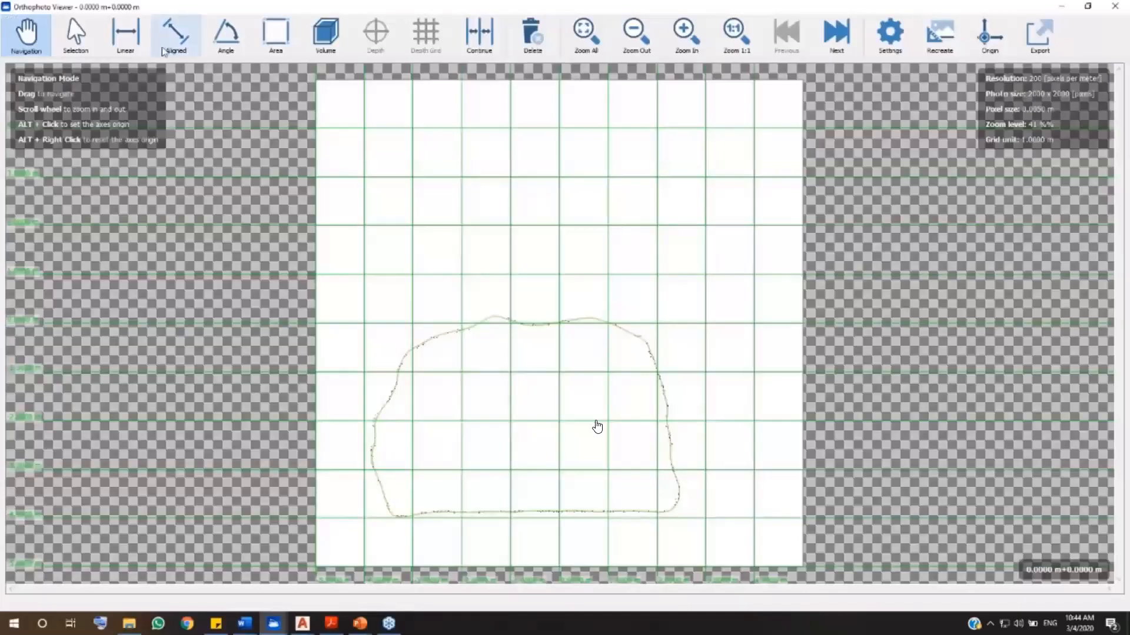
- Add an aligned dimension across the tunnel floor in the first section and set the dimension text size to 0.35 m
click(165, 52)
click(395, 516)
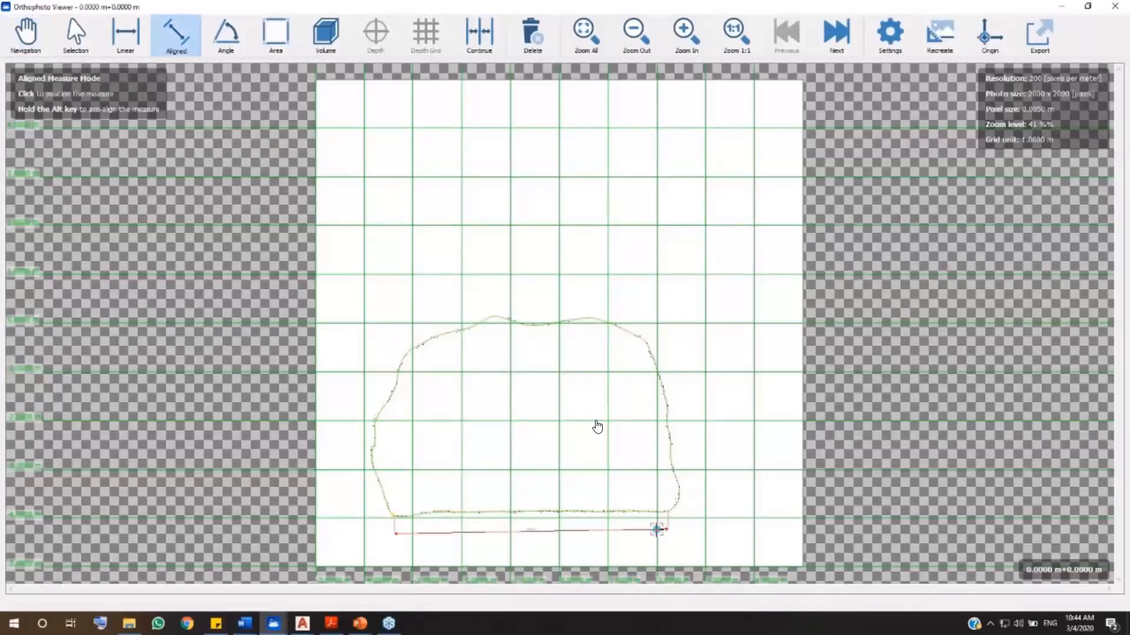
click(889, 36)
scroll(142, 334, up, 5)
scroll(142, 334, down, 5)
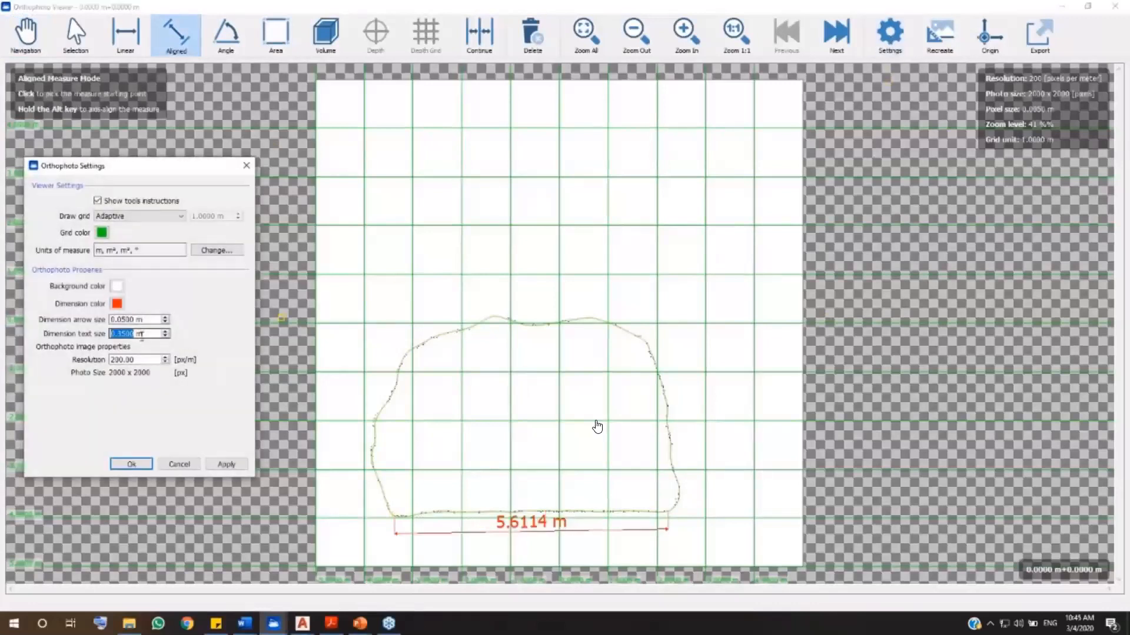
click(131, 465)
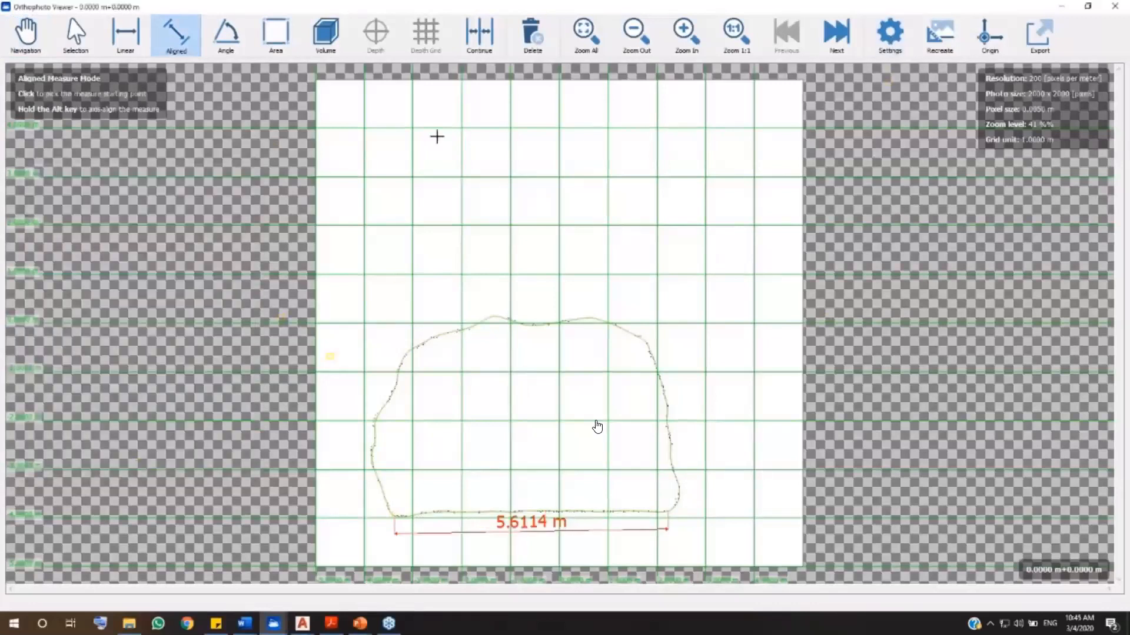
- Add a volume measure 1 m deep over the upper part of the first tunnel section, following the roof outline, and close the section viewer
click(328, 46)
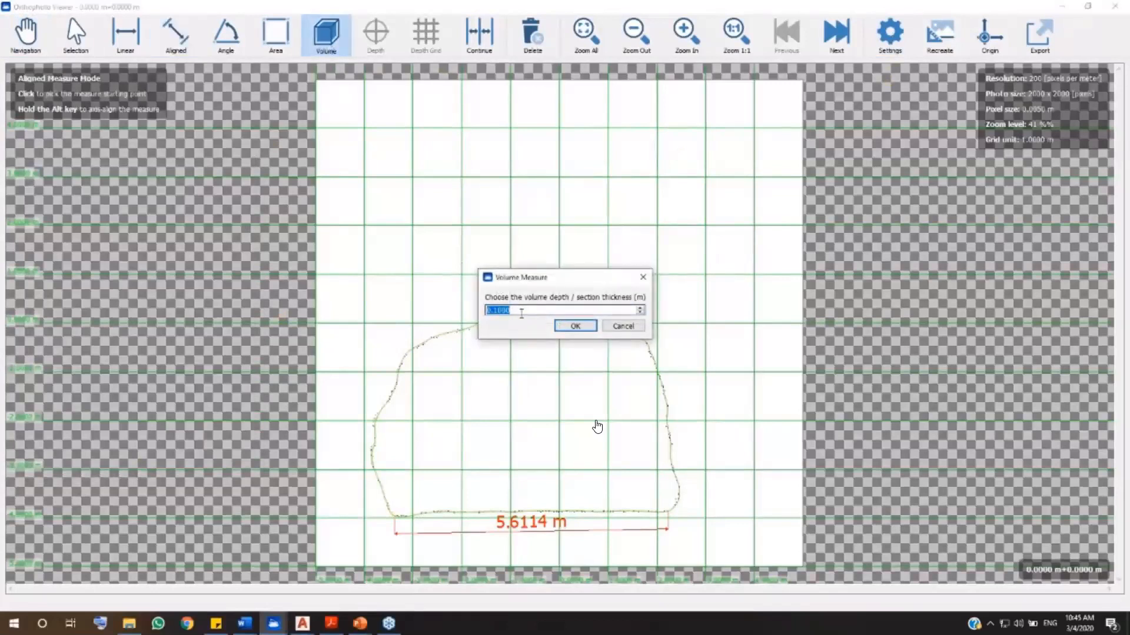
text(1)
key(Return)
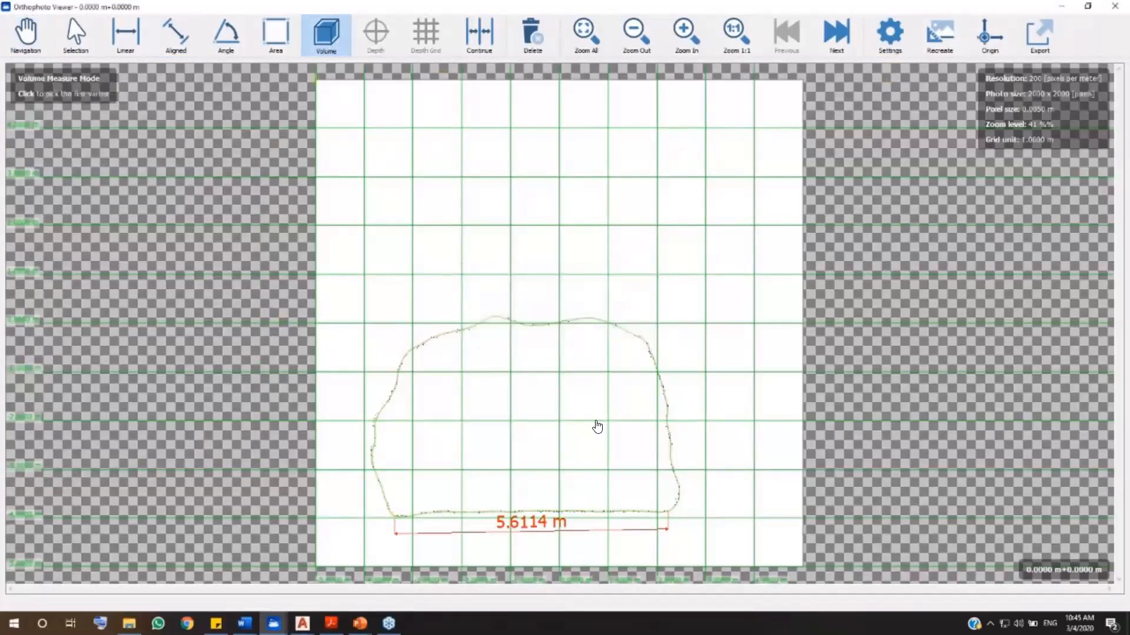
click(387, 403)
click(396, 383)
click(403, 355)
click(464, 329)
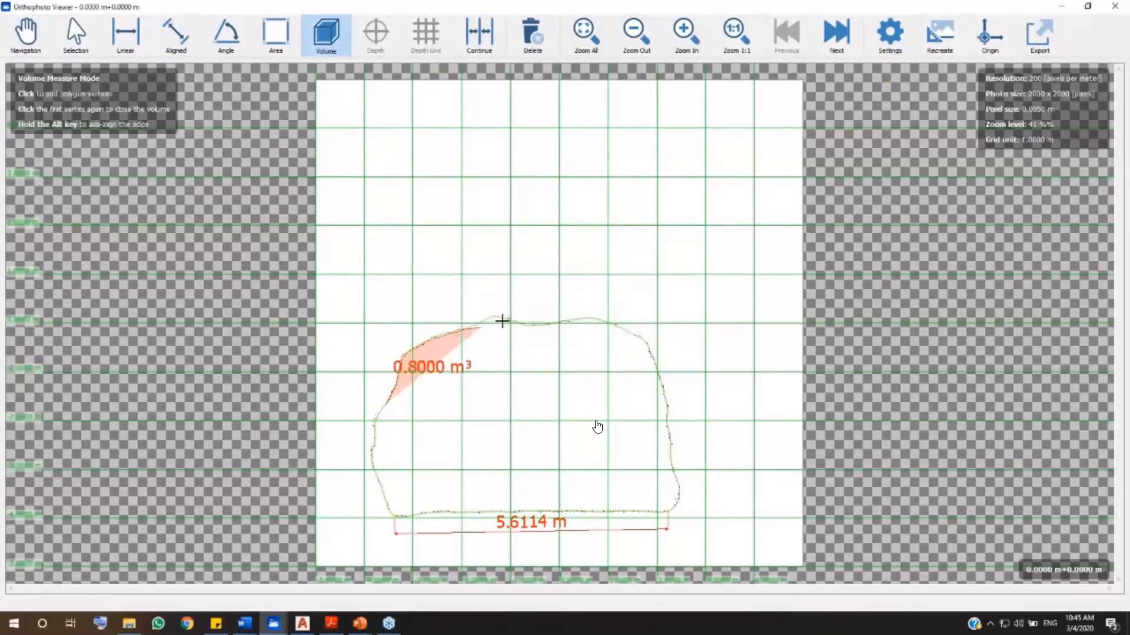
click(492, 317)
click(530, 326)
click(583, 319)
click(614, 324)
click(640, 336)
click(661, 380)
click(667, 404)
click(386, 403)
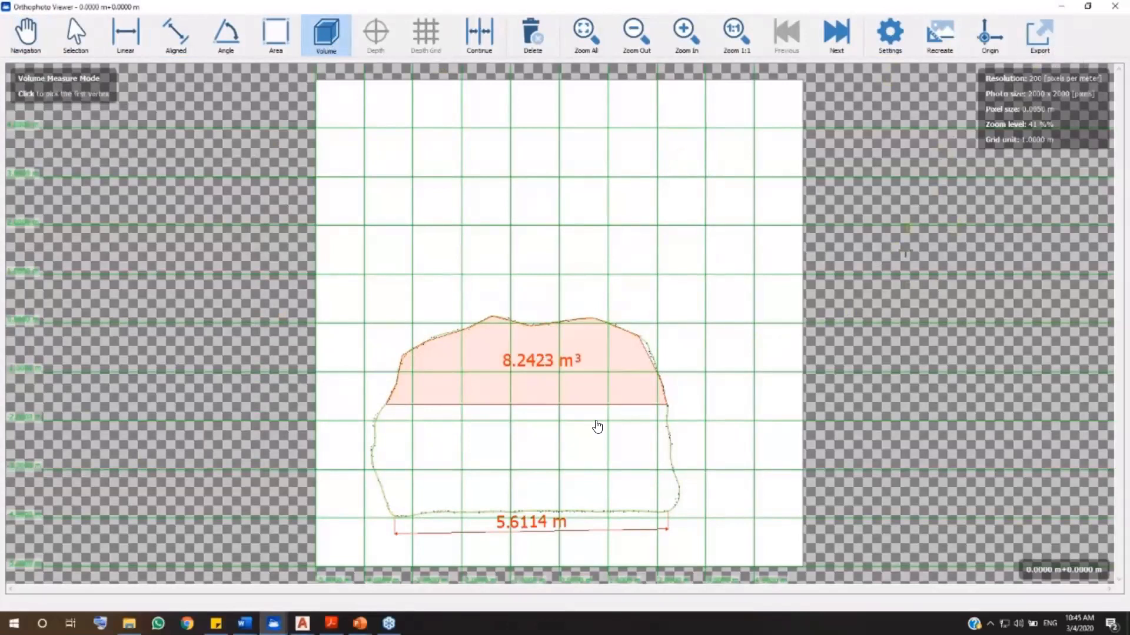
click(1116, 7)
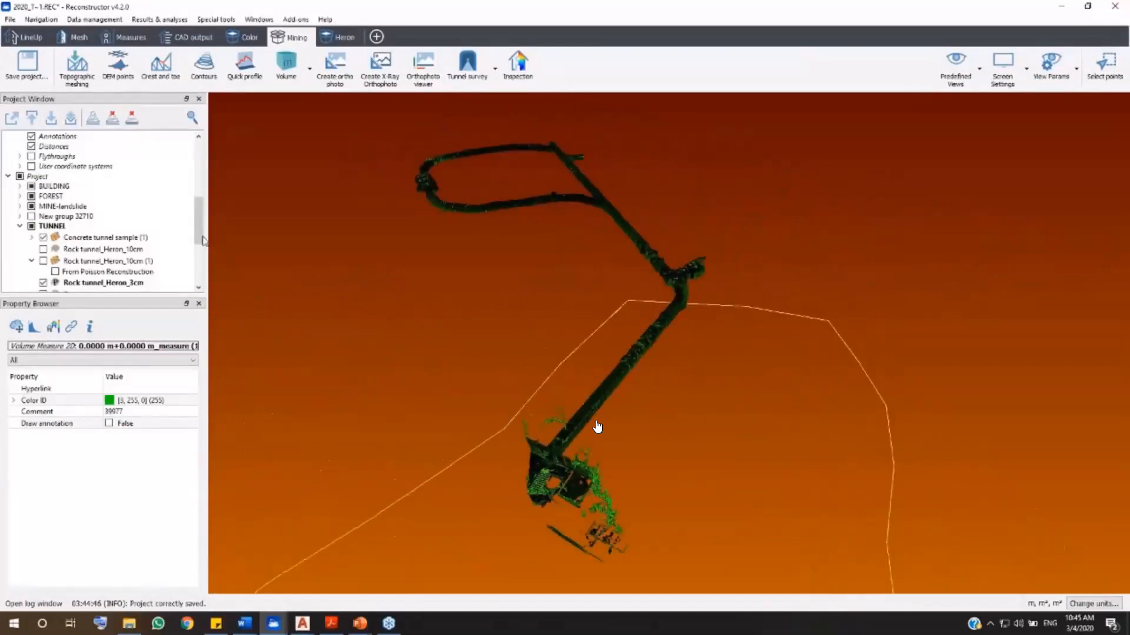
- Load the Tunnel inspection sample point cloud from the TUNNEL group
drag(203, 240, 203, 254)
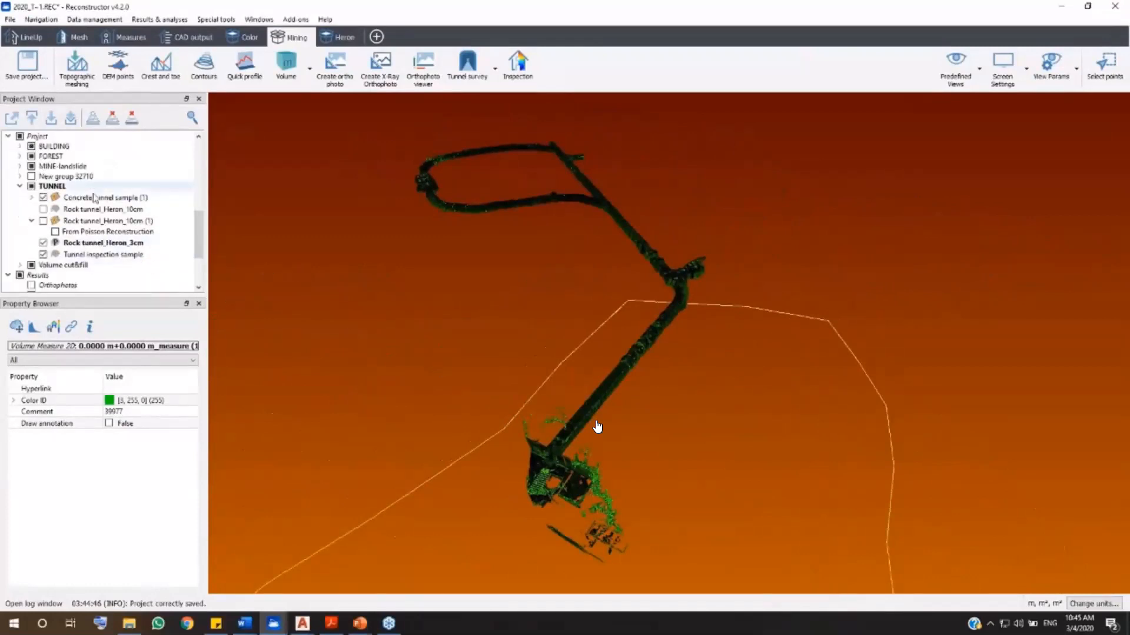
click(97, 255)
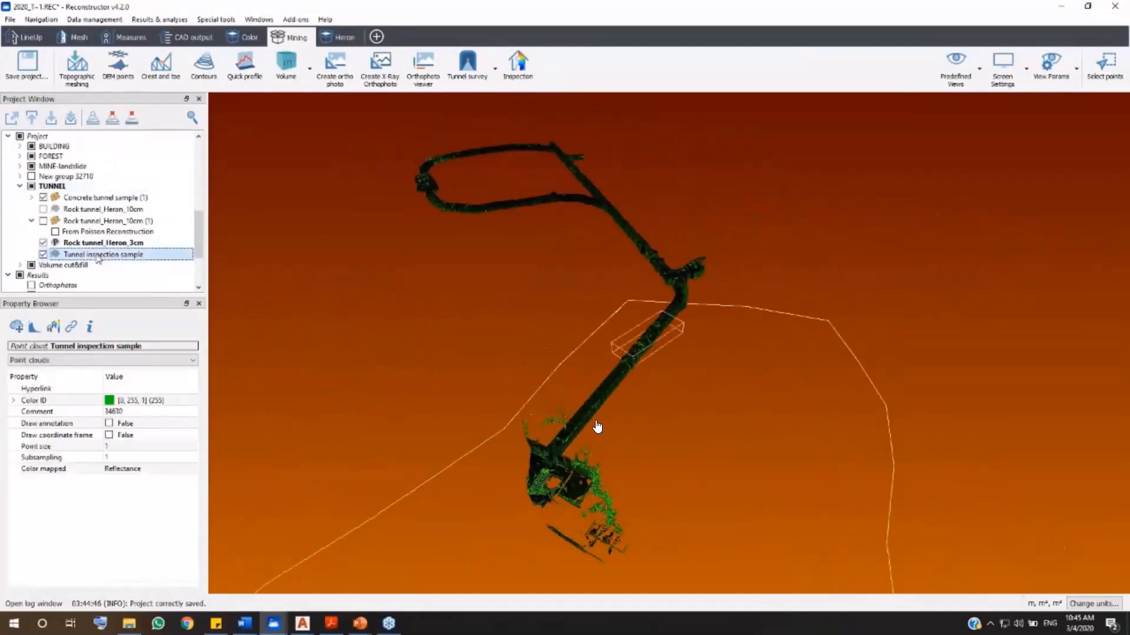
right_click(98, 254)
click(129, 263)
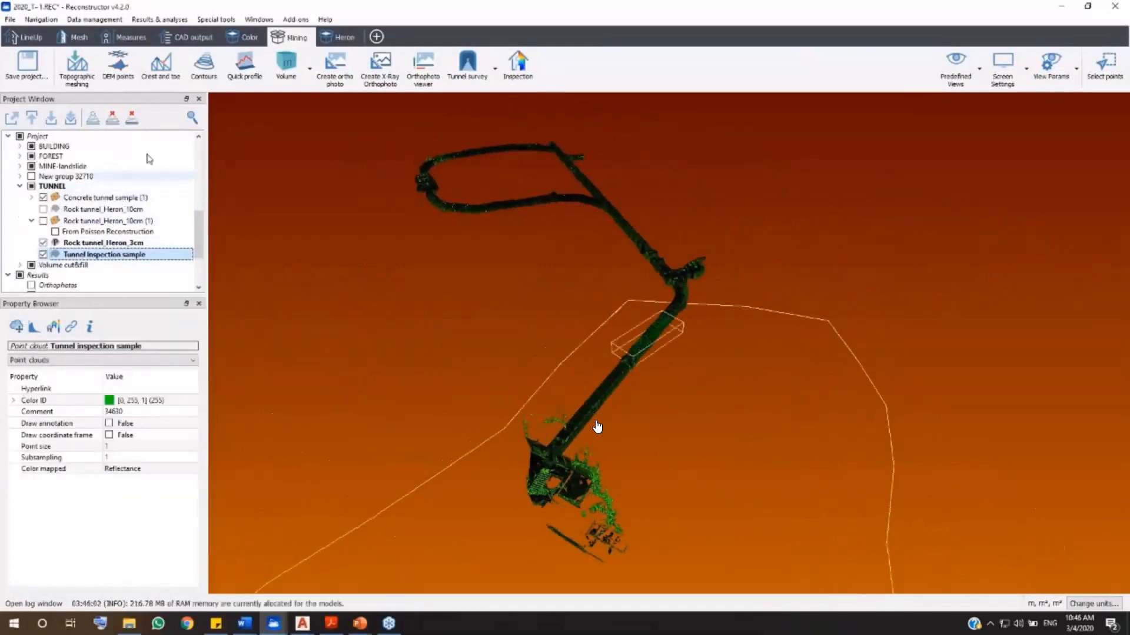
- Unload all models and load only the Concrete tunnel sample (1) mesh and the Tunnel inspection sample point cloud
click(71, 117)
click(112, 197)
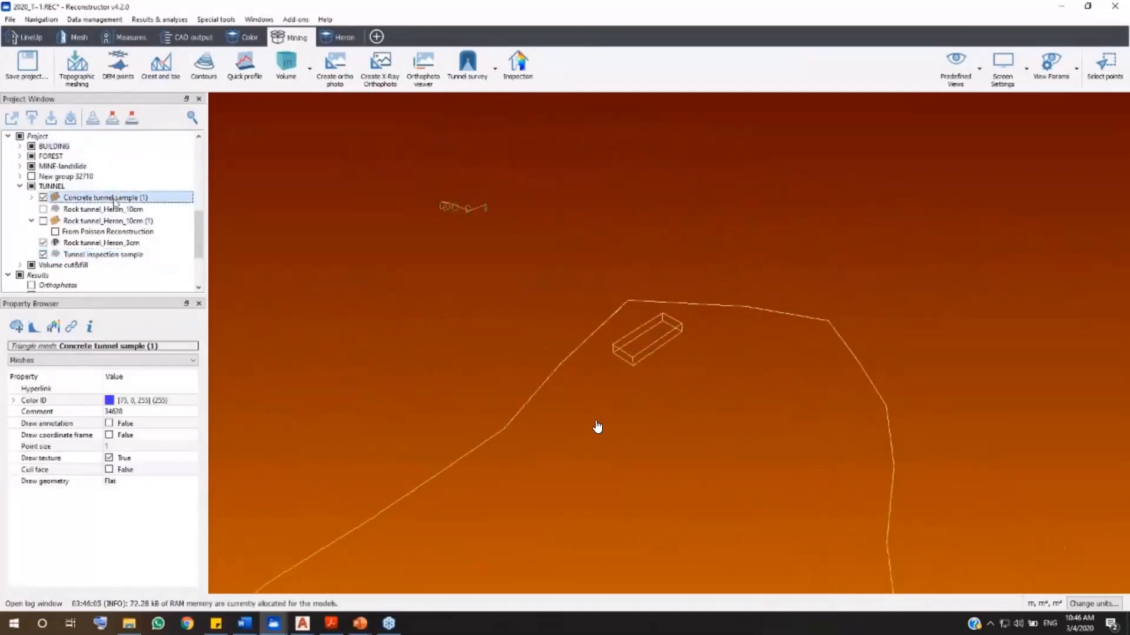
right_click(114, 198)
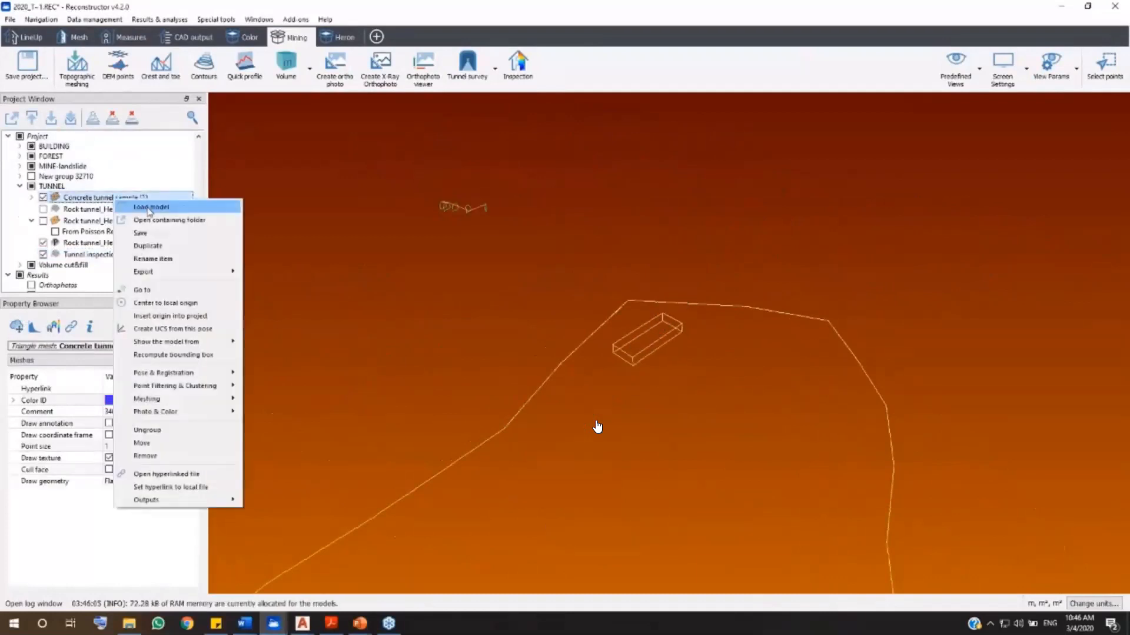
click(149, 210)
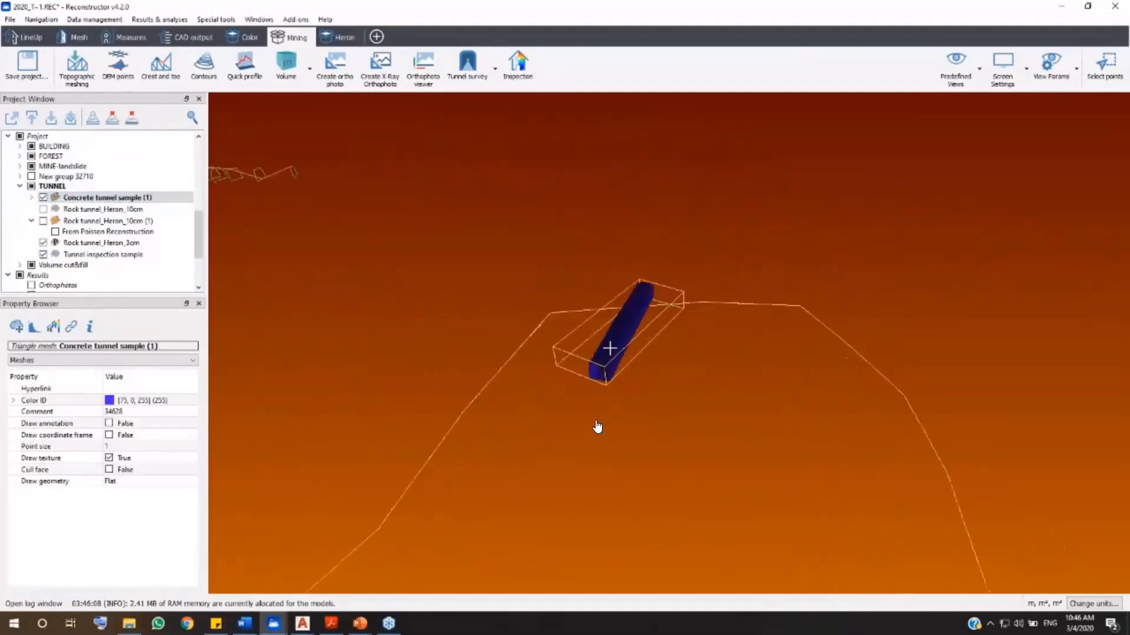
right_click(105, 256)
click(141, 267)
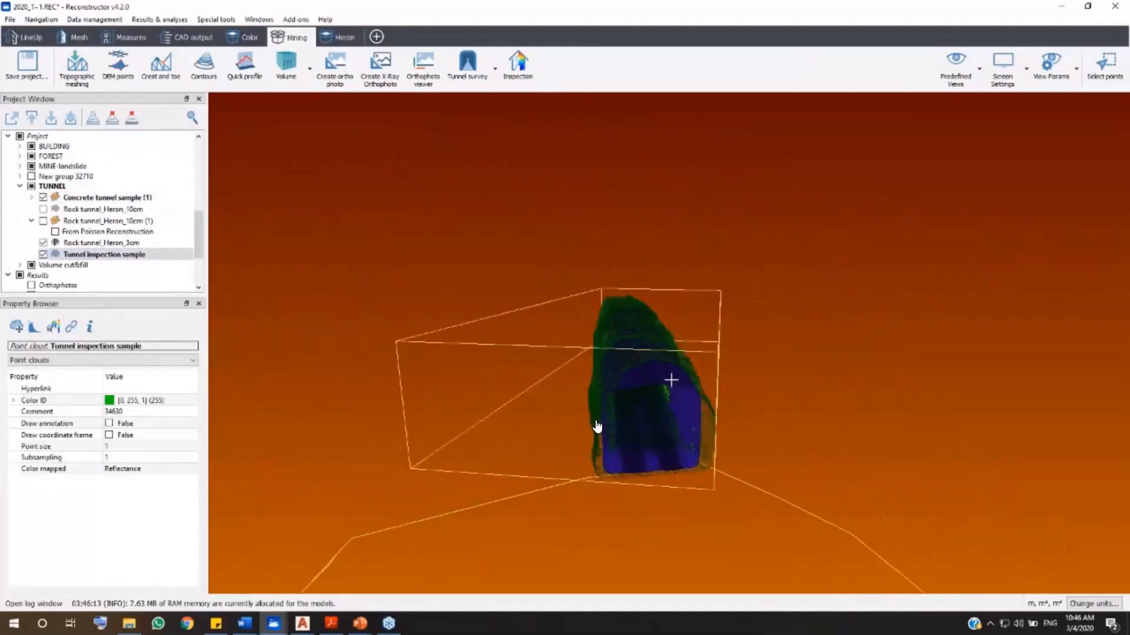
- Turn off Color by ID for the loaded tunnel models and view the tunnel from above
drag(634, 400, 650, 328)
click(1003, 81)
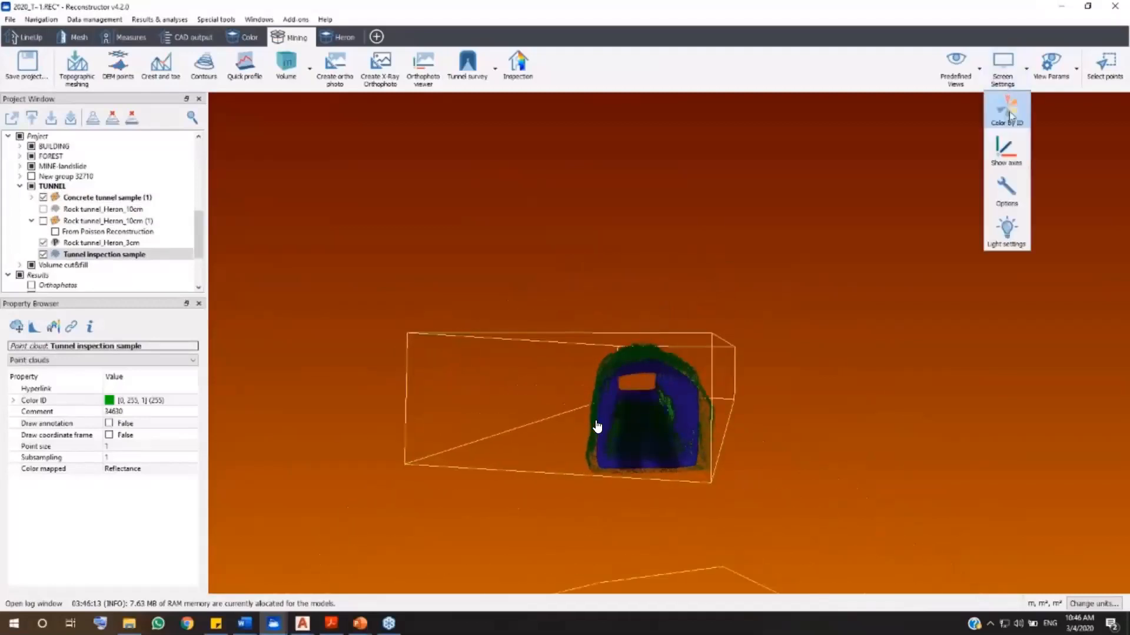
click(1007, 113)
drag(681, 387, 684, 431)
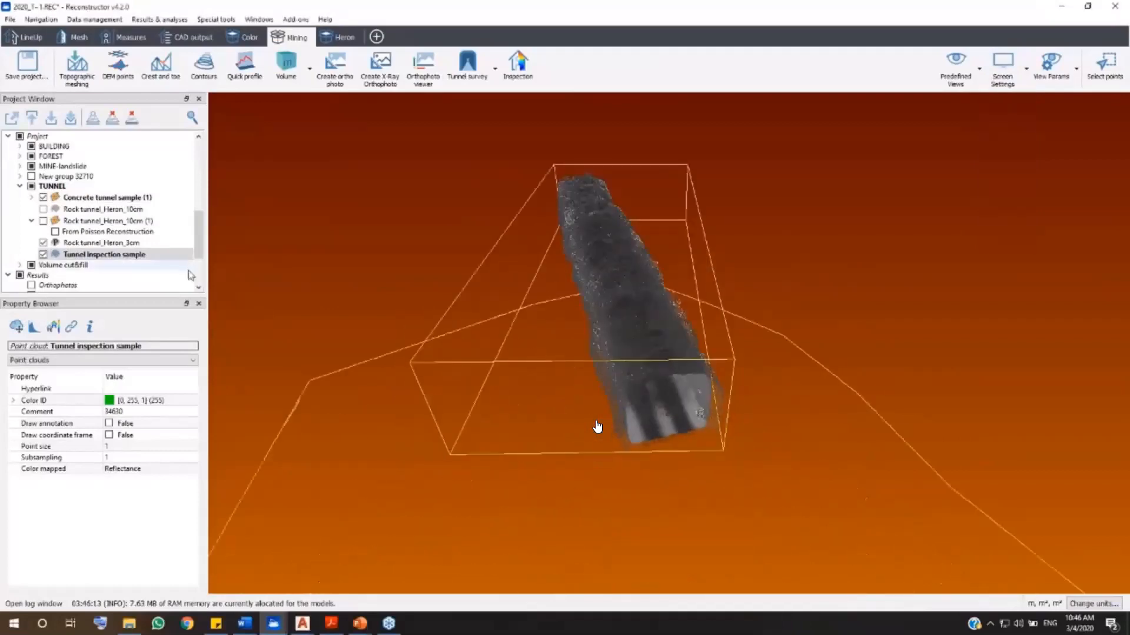
- Start an Inspection with Tunnel inspection sample as the model to inspect and Concrete tunnel sample (1) as the reference mesh
click(124, 256)
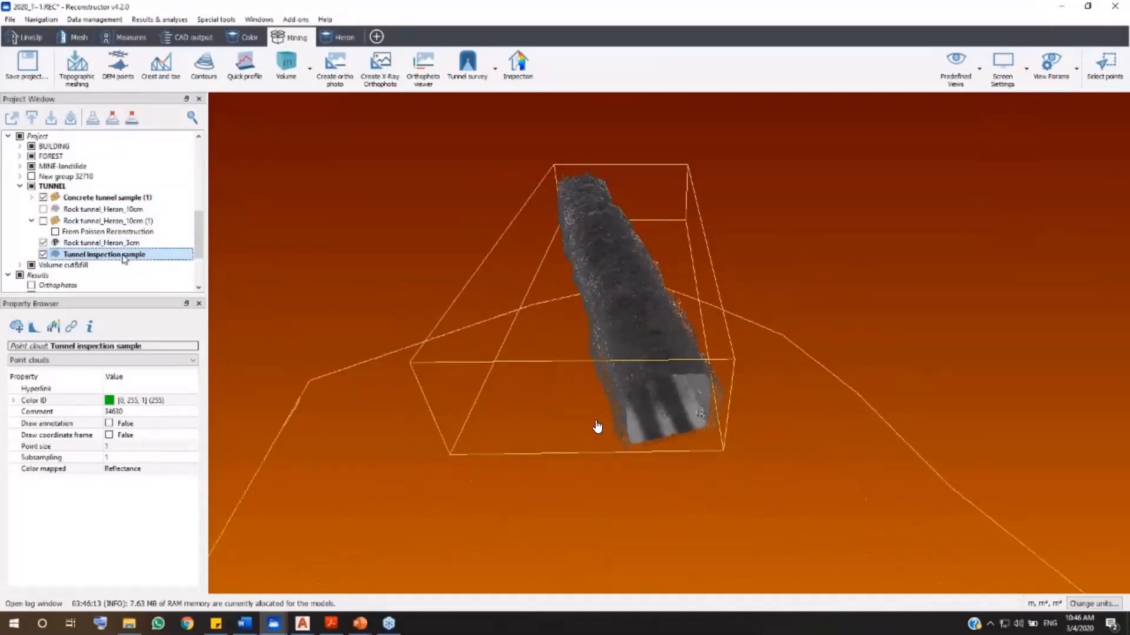
ctrl+click(105, 199)
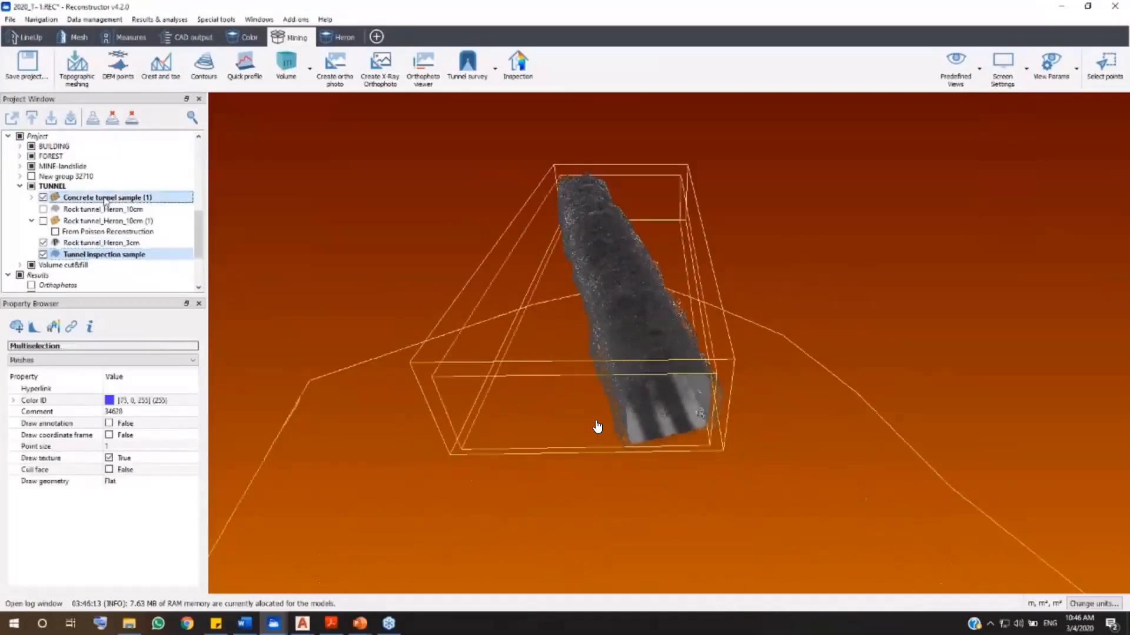
click(537, 82)
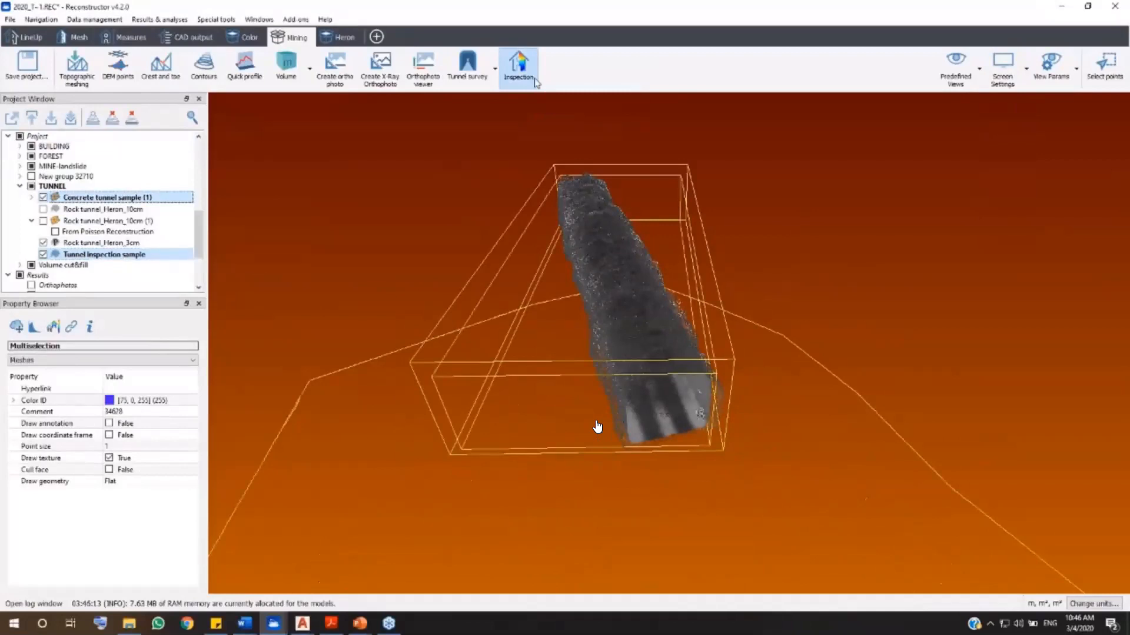
click(130, 37)
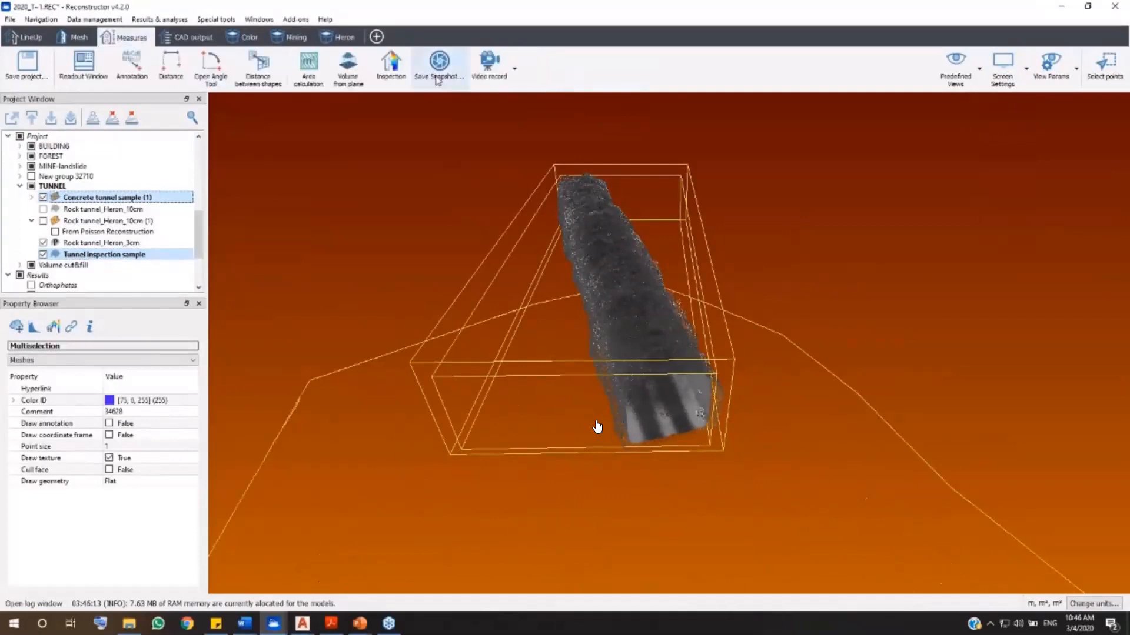
click(290, 40)
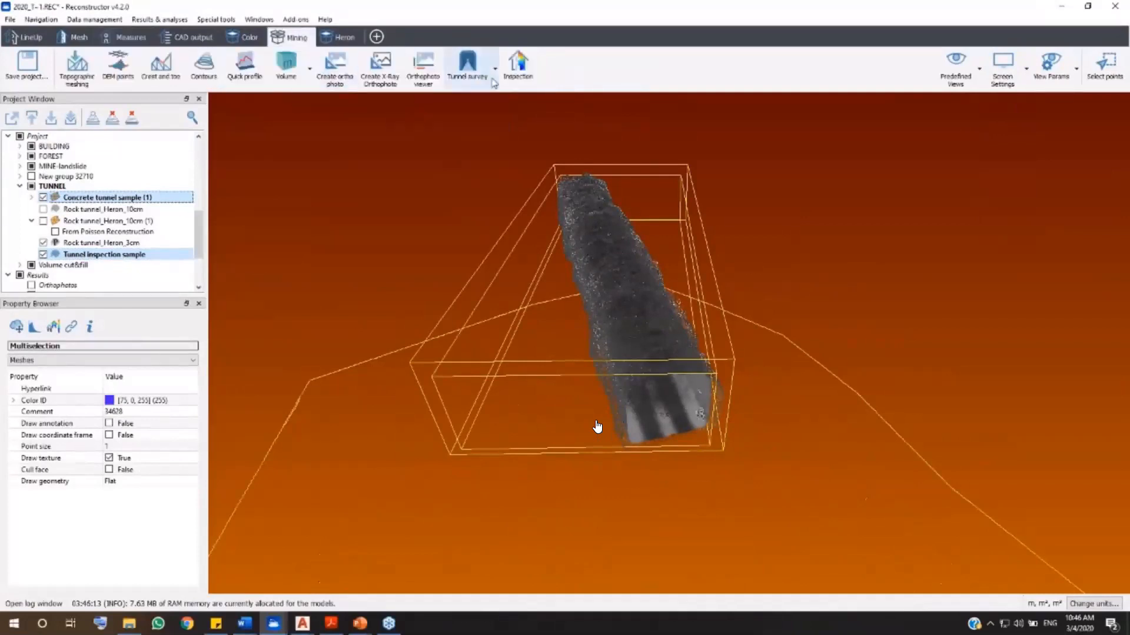
click(521, 87)
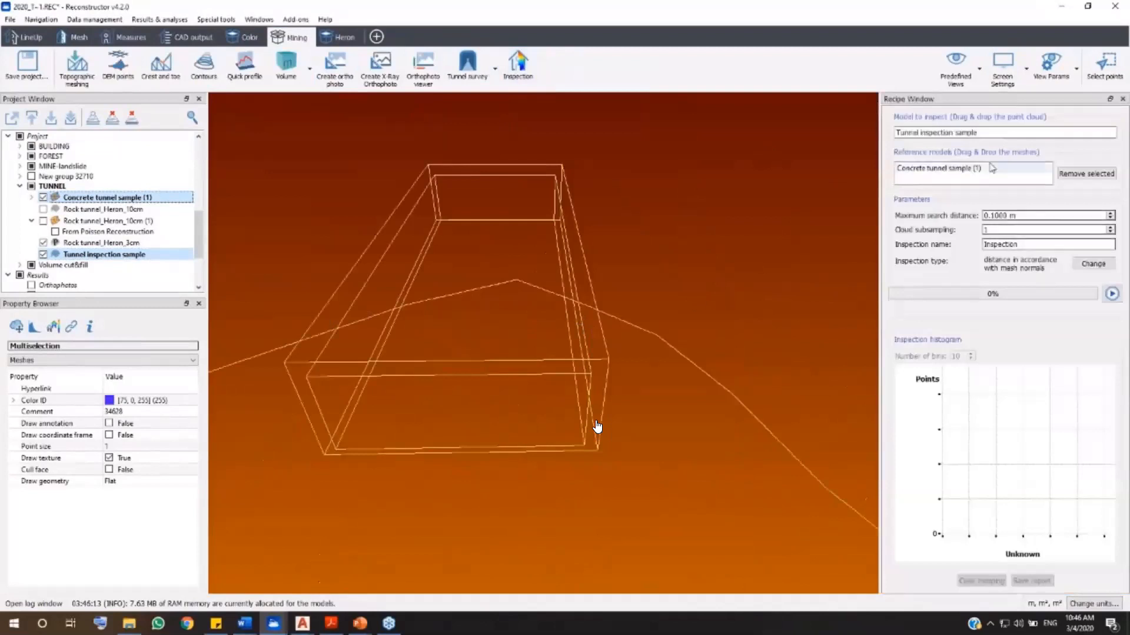
click(996, 133)
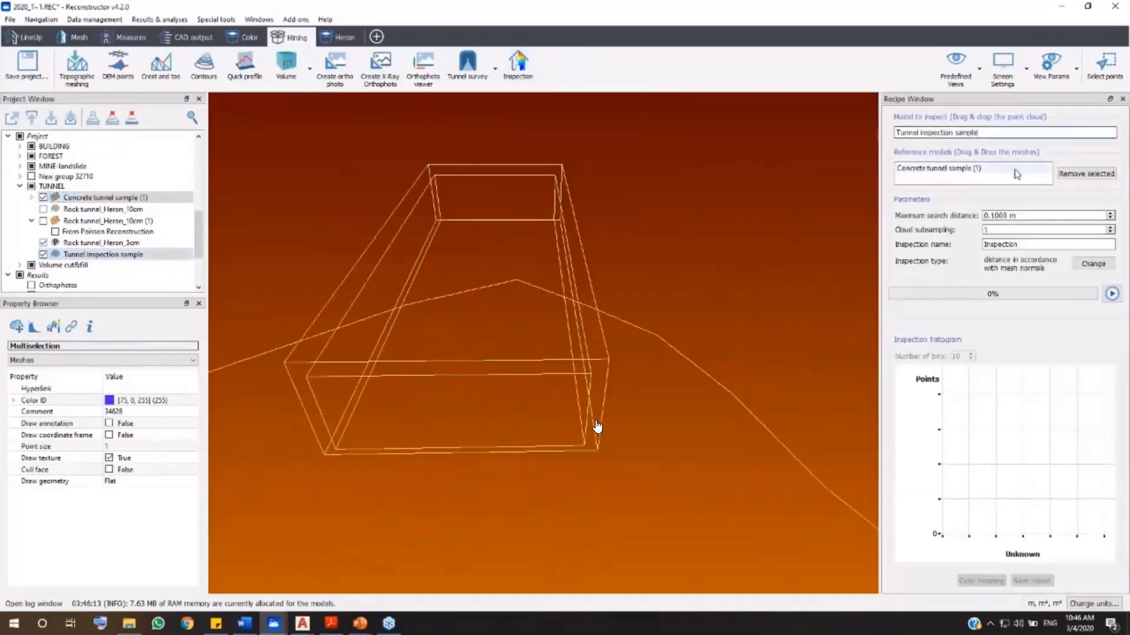
- Set the maximum search distance to 0.3 m, name it "Inspection - tunnel inspection" and choose Complete inspection with signed values
drag(991, 216, 1006, 216)
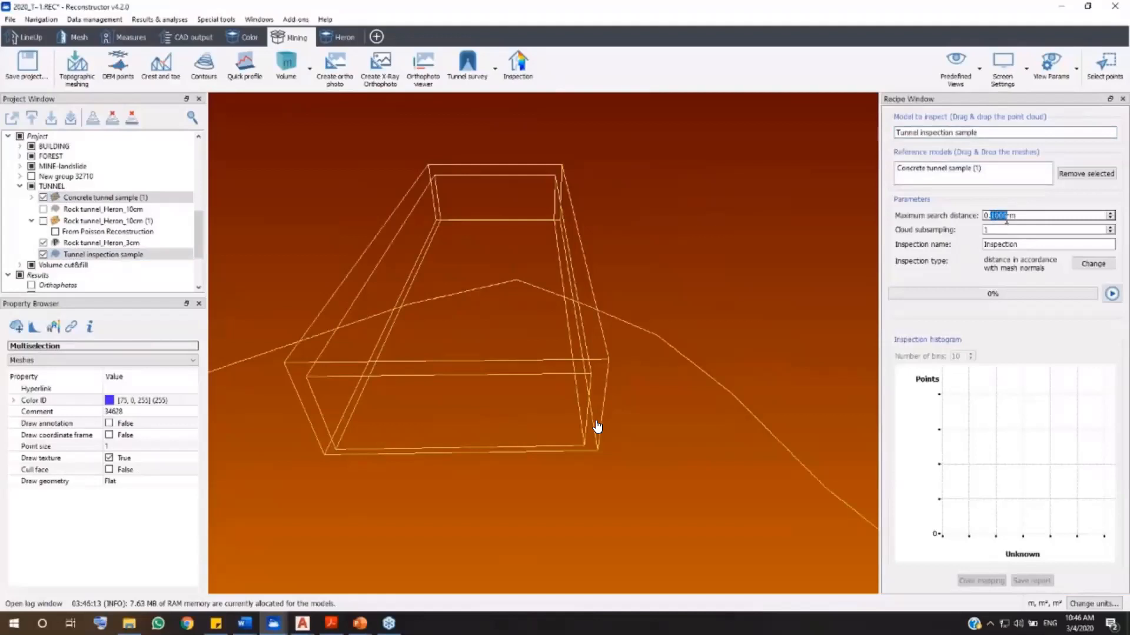
text(3)
click(1038, 245)
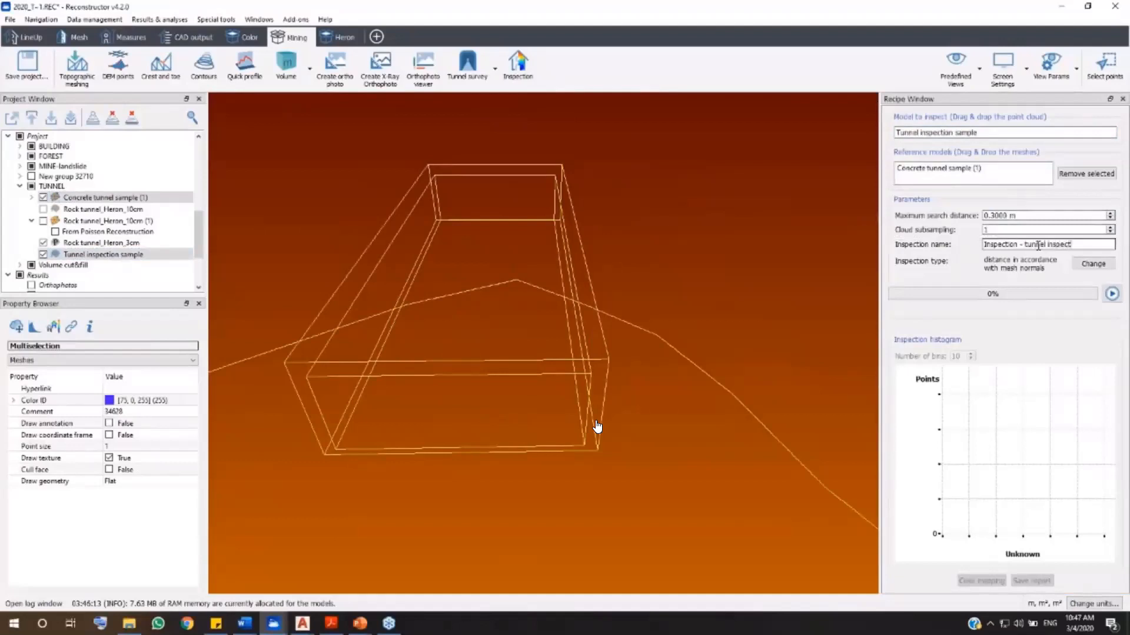
click(1093, 263)
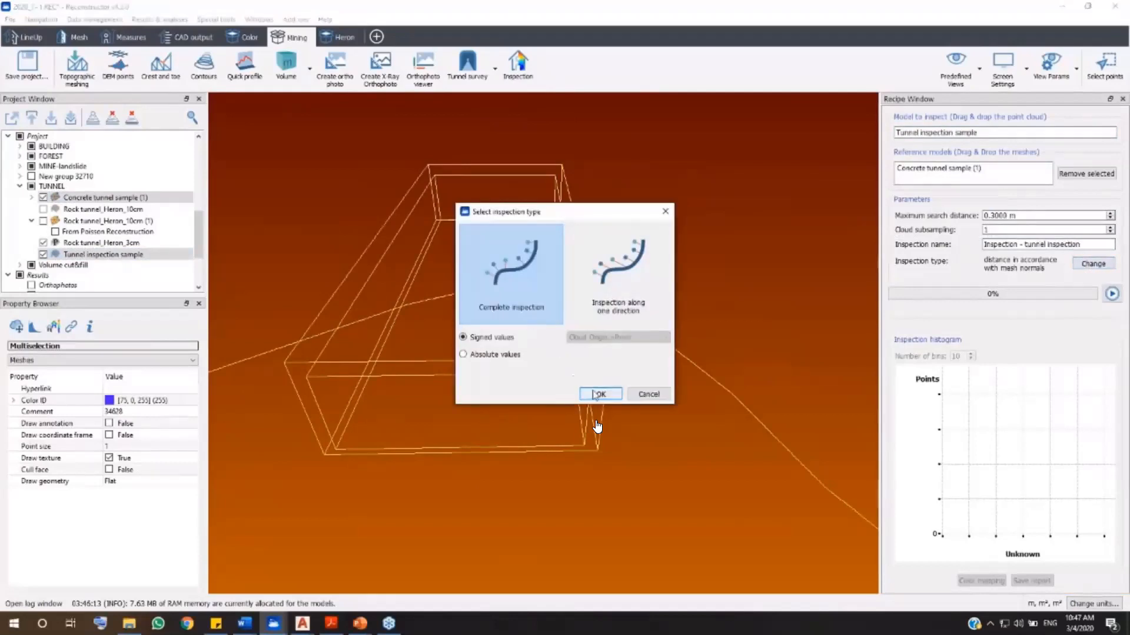
click(597, 394)
- Run the tunnel inspection and examine the colored cloud and the inspection histogram
click(1109, 296)
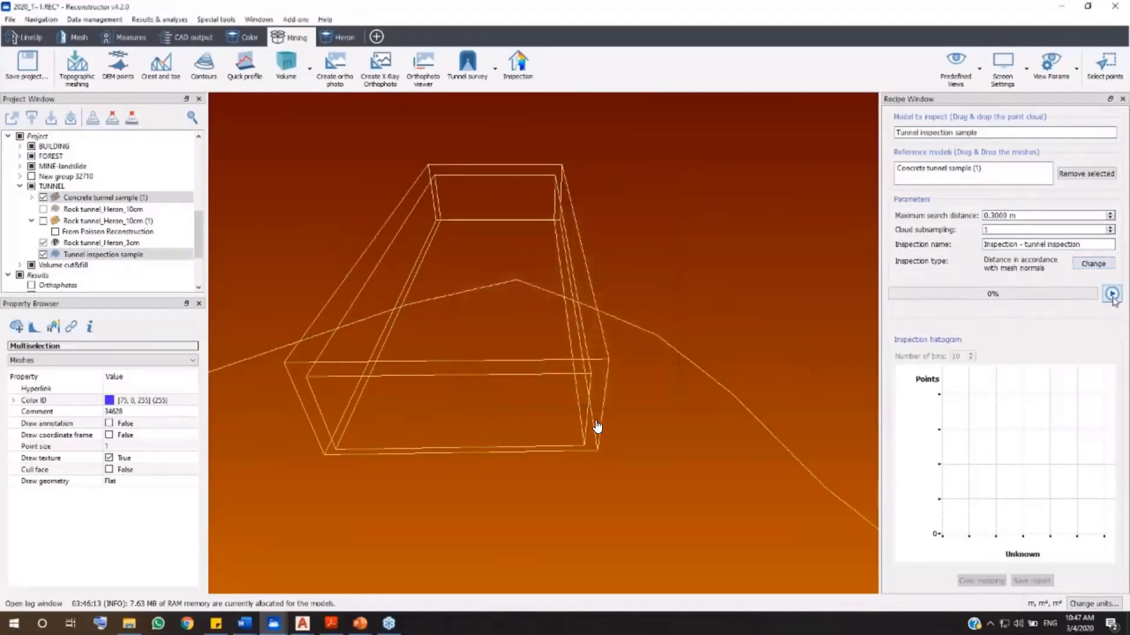
click(677, 327)
drag(597, 427, 598, 426)
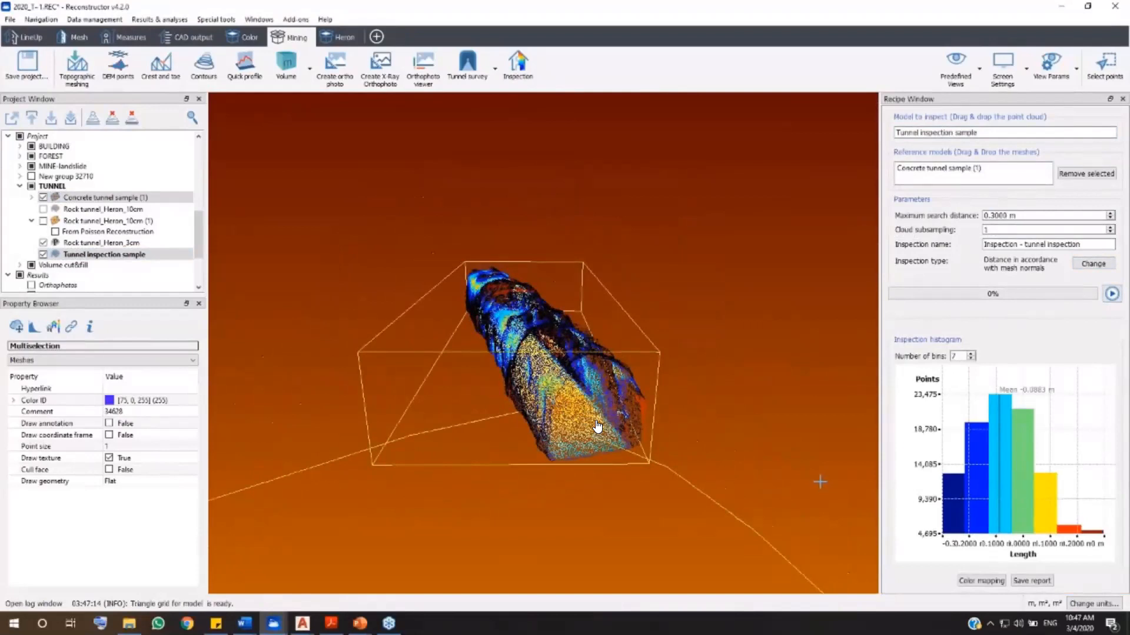
mouse_move(950, 516)
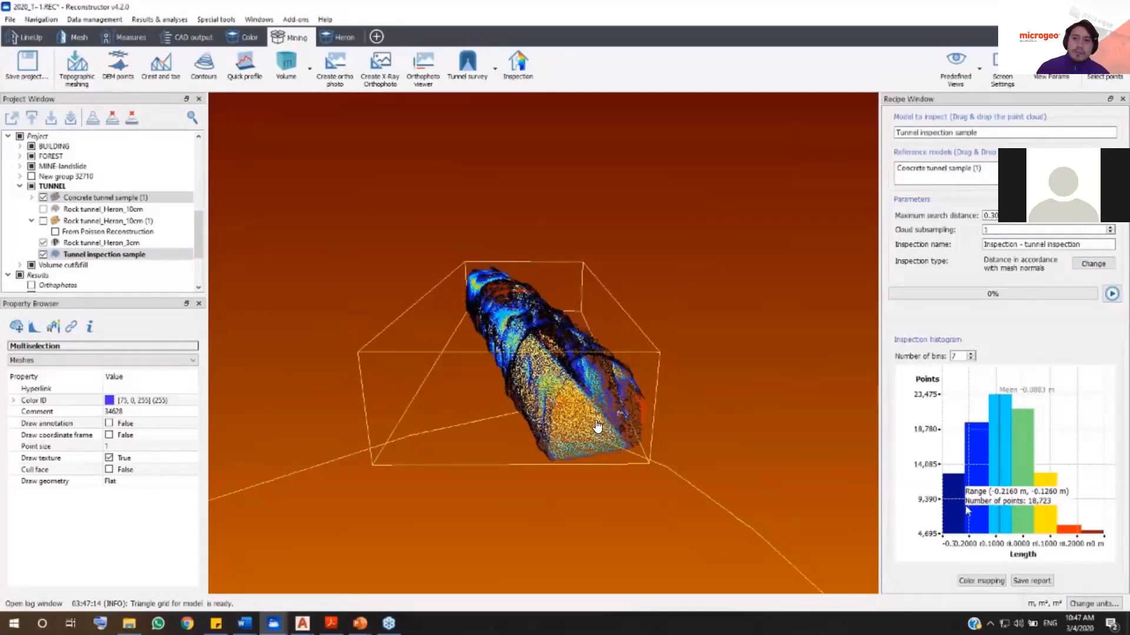
drag(548, 411, 524, 447)
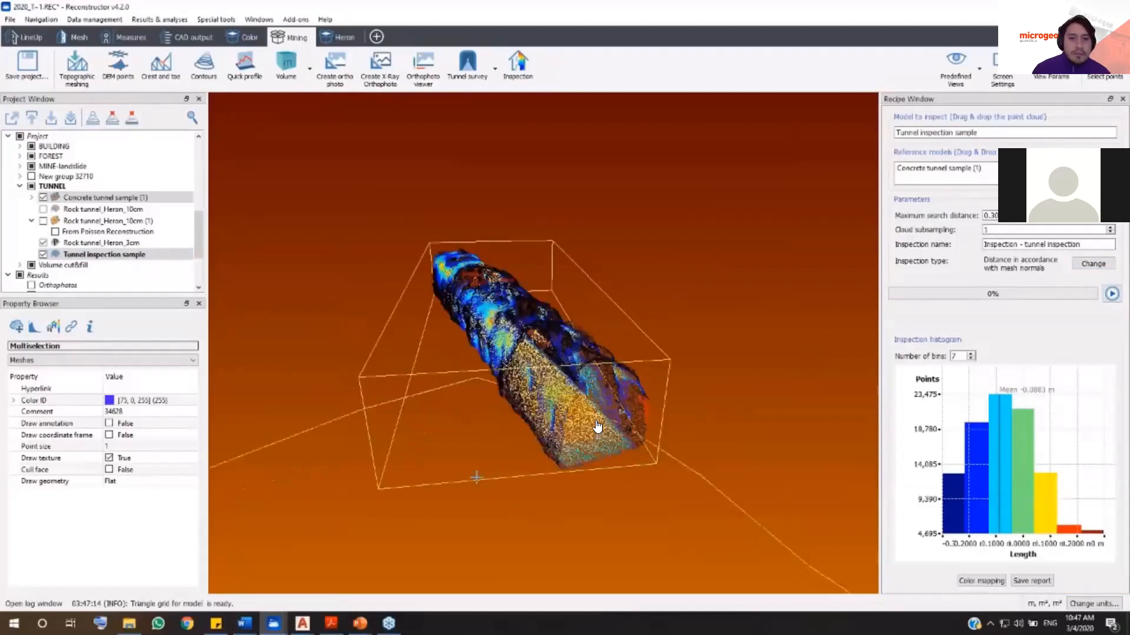
- Switch to AutoCAD and review the exported Rock tunnel_Heron_3cm sections and the dimensioned section image in Drawing1
click(301, 623)
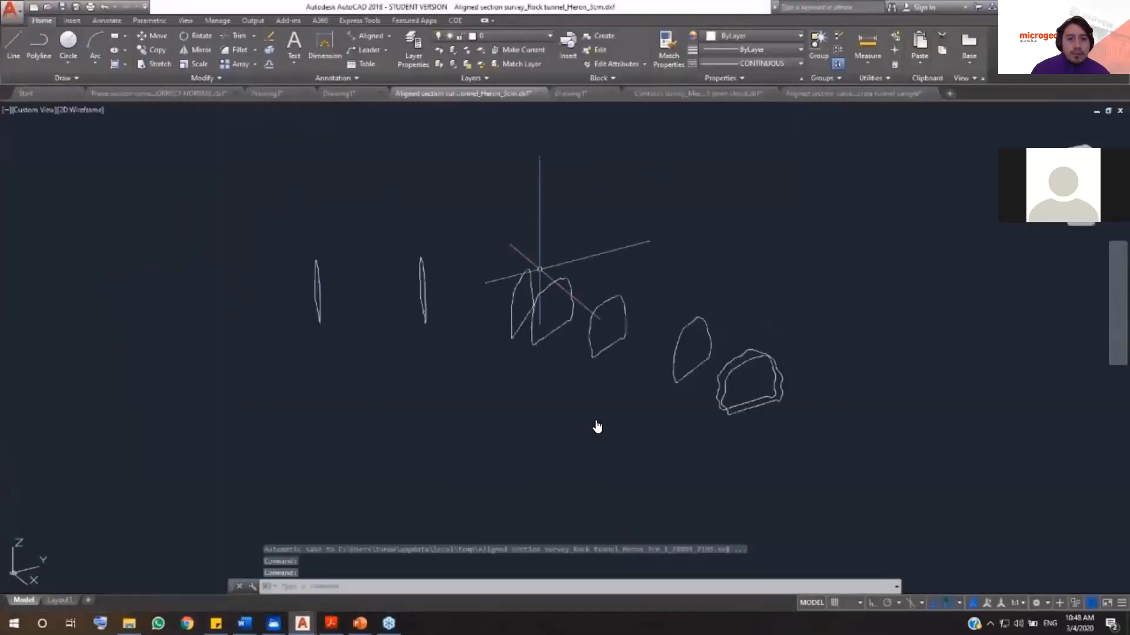
shift+middle_drag(610, 374, 592, 412)
key(ctrl+Tab)
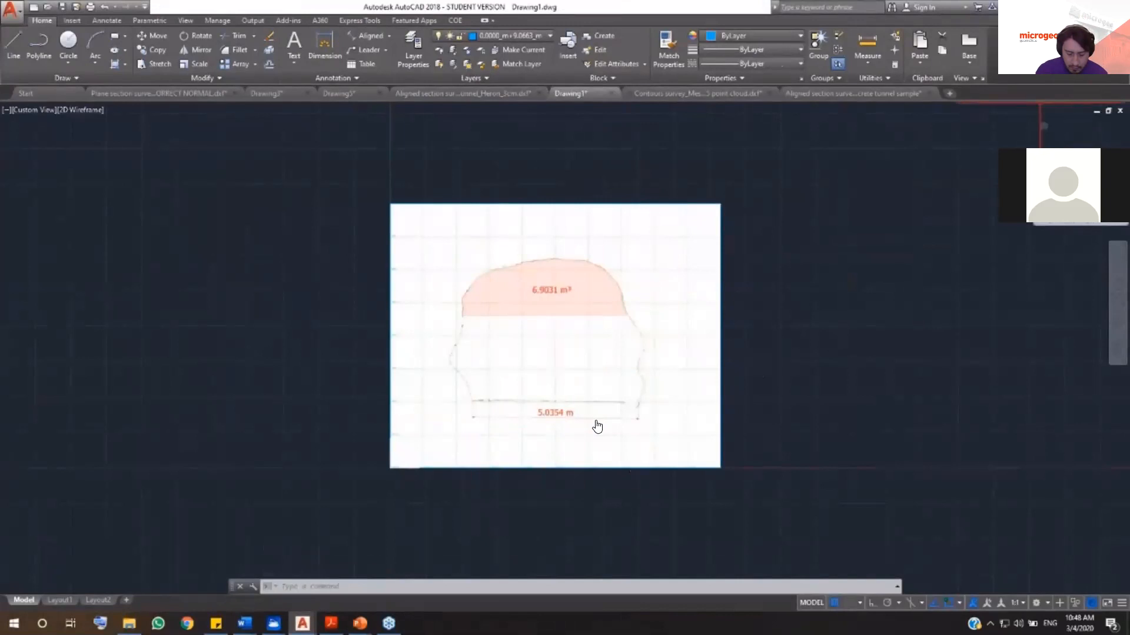
- Switch back to Reconstructor, close the inspection settings and look at the available tunnel survey tools
key(alt+Tab)
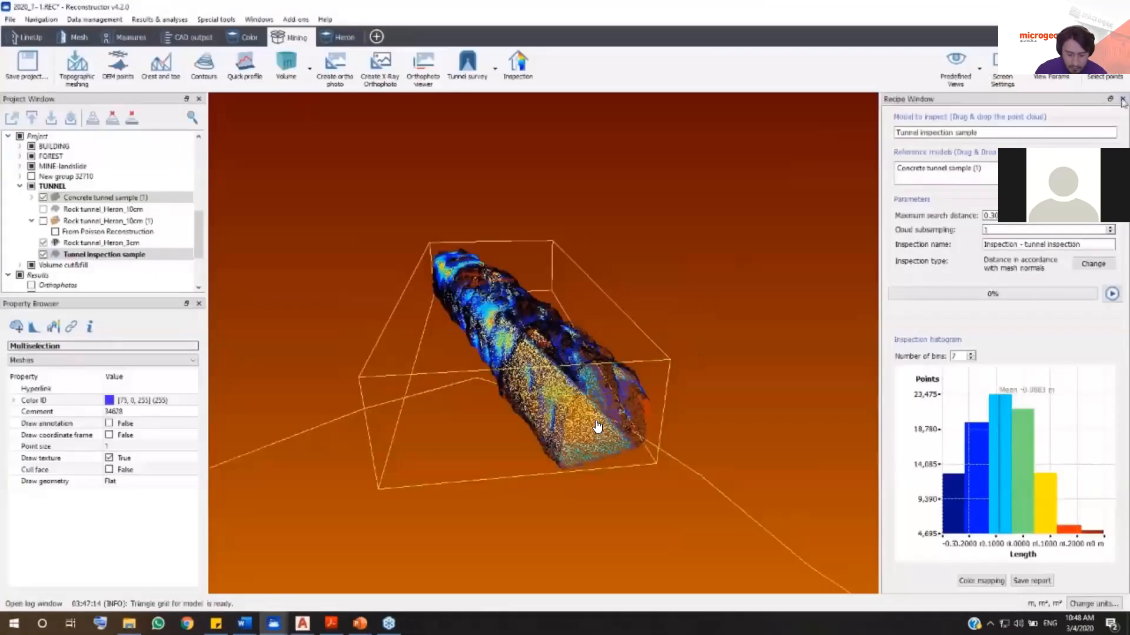
click(1122, 99)
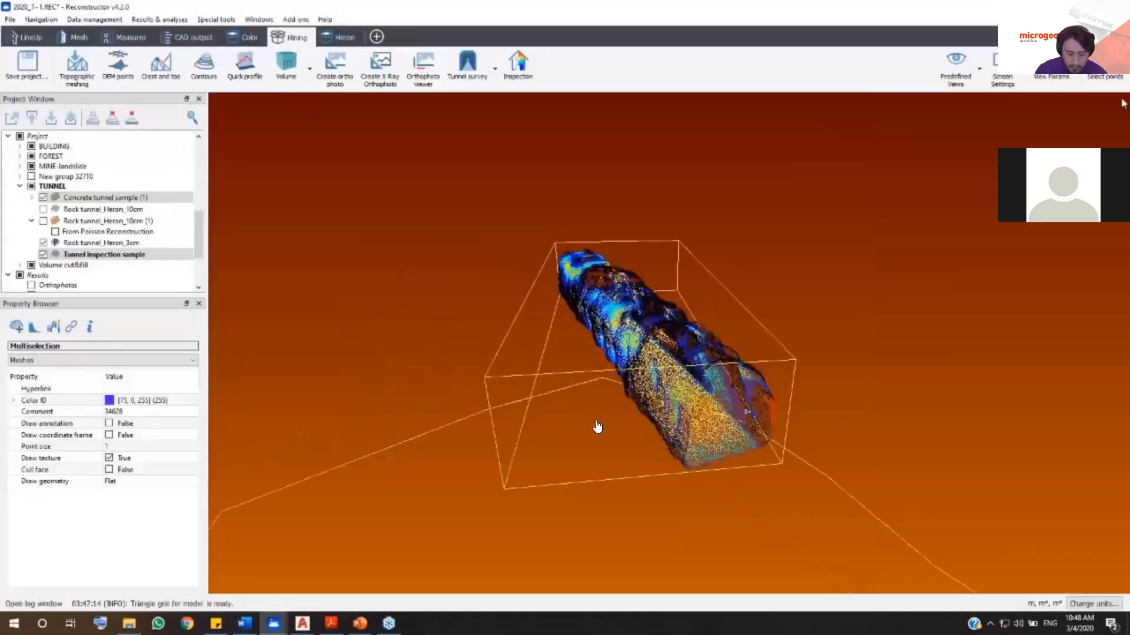
click(490, 87)
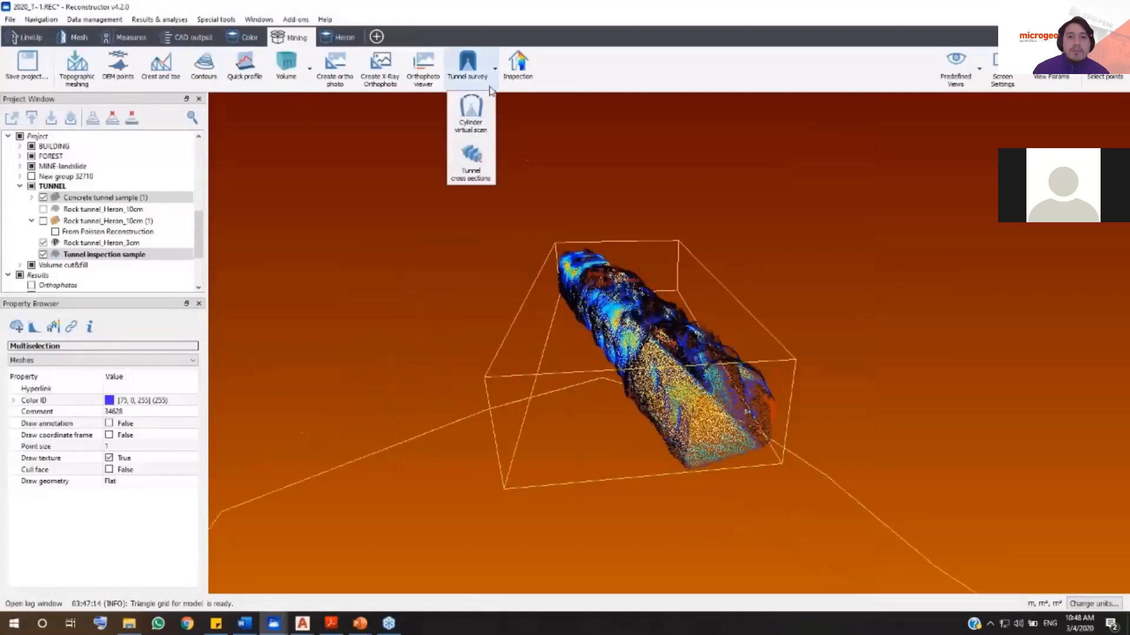
drag(668, 312, 635, 309)
key(alt+Tab)
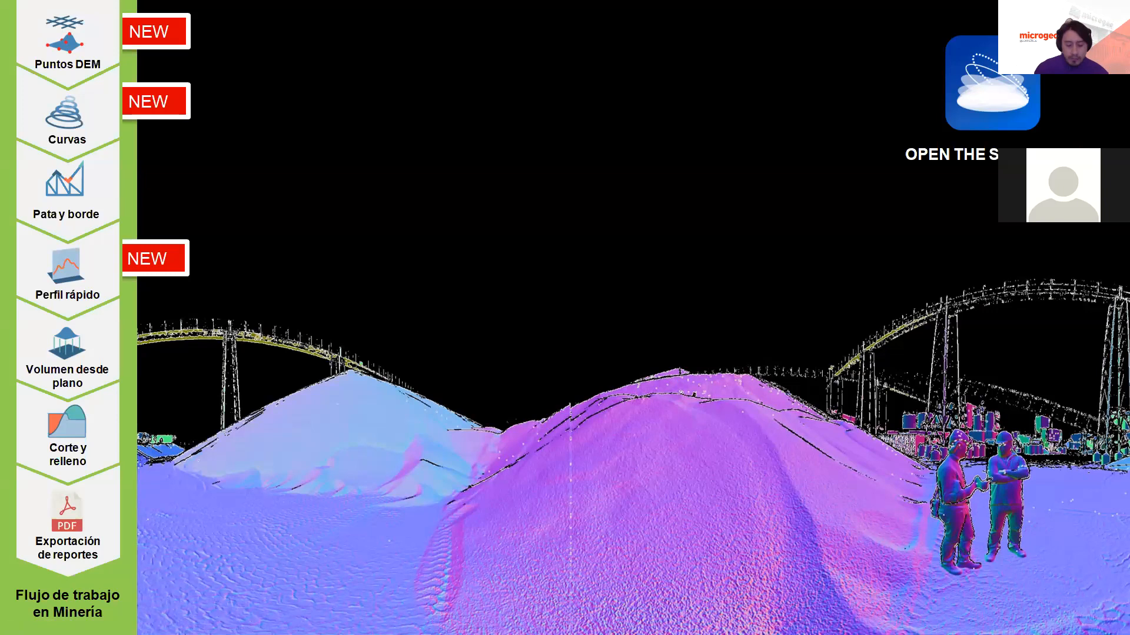
key(XF86AudioRaiseVolume)
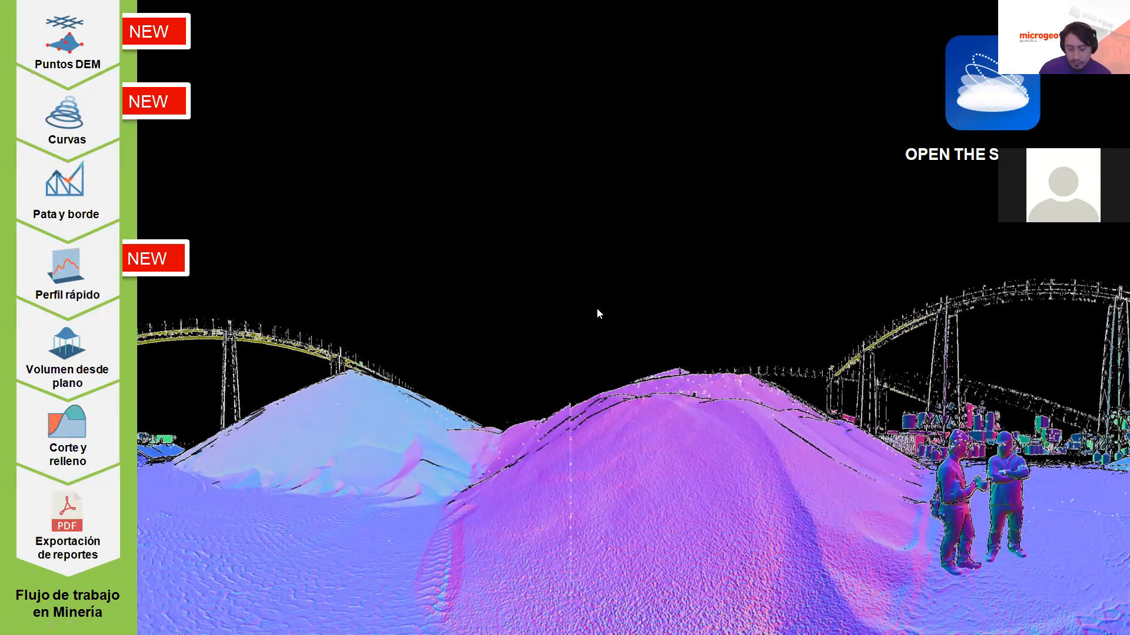
- Switch to the stockpile project in Reconstructor and create a contours survey of the stockpile
key(alt+Tab)
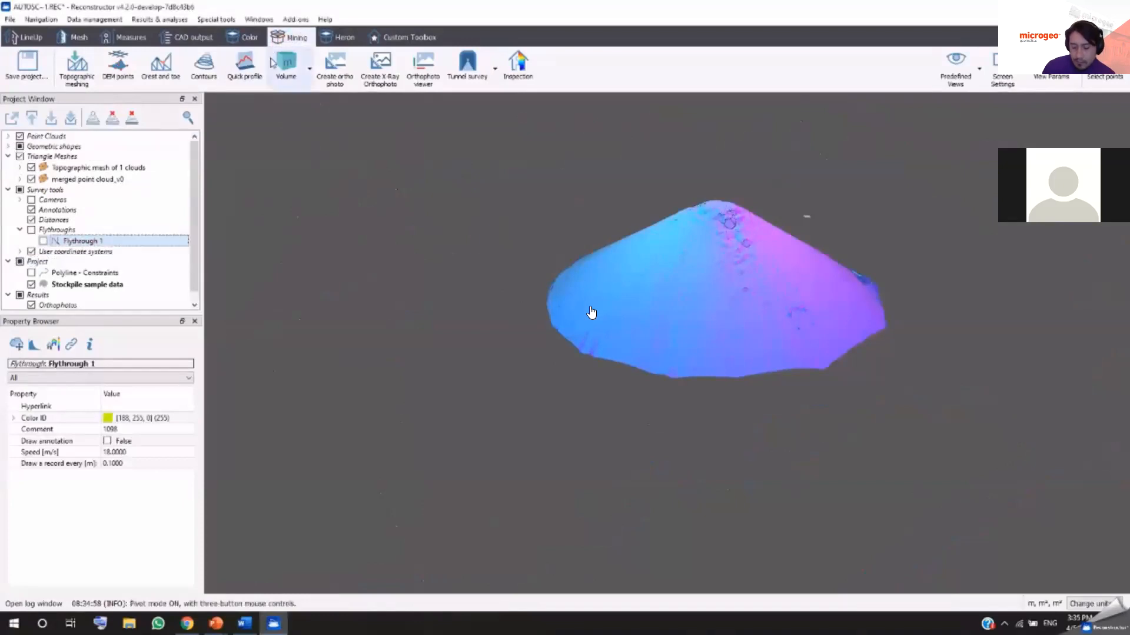
click(205, 66)
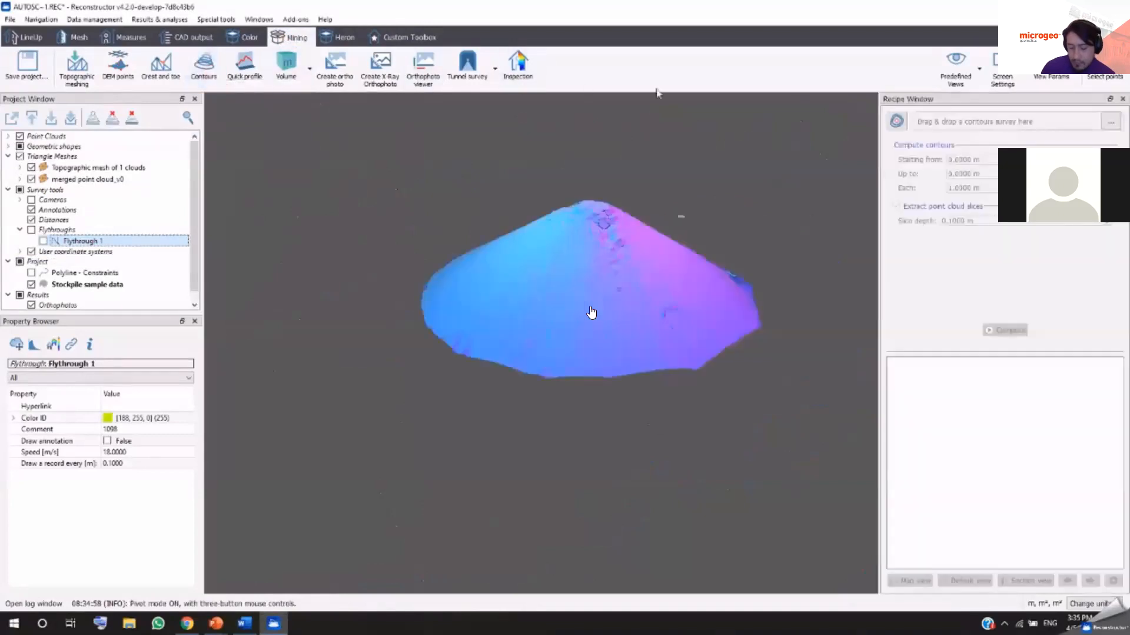
click(894, 127)
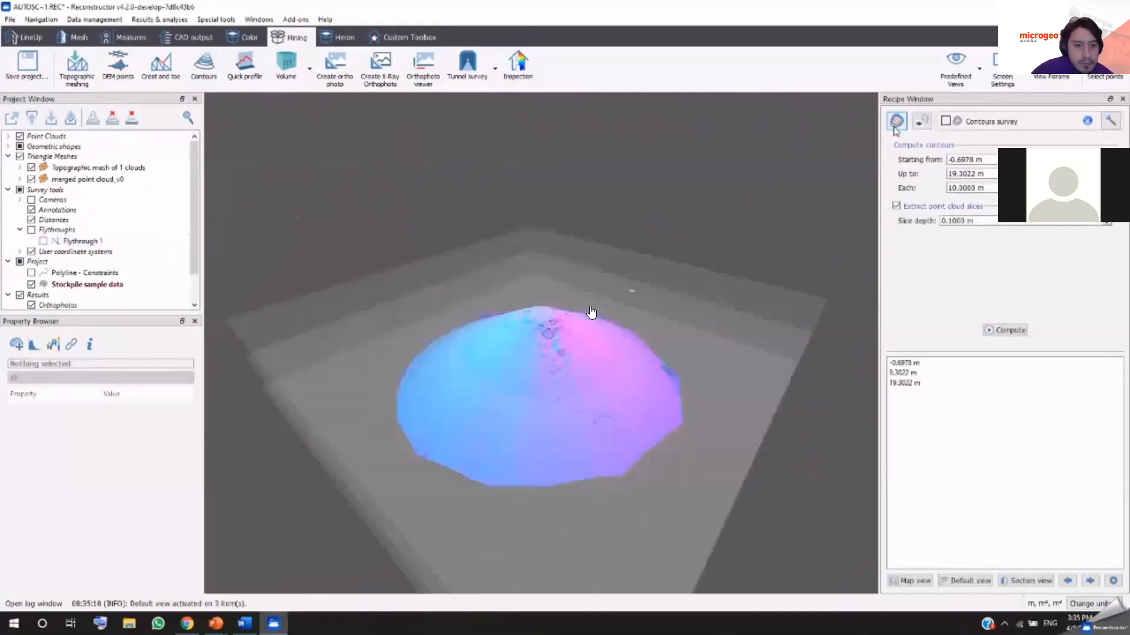
scroll(587, 371, down, 2)
scroll(591, 313, down, 2)
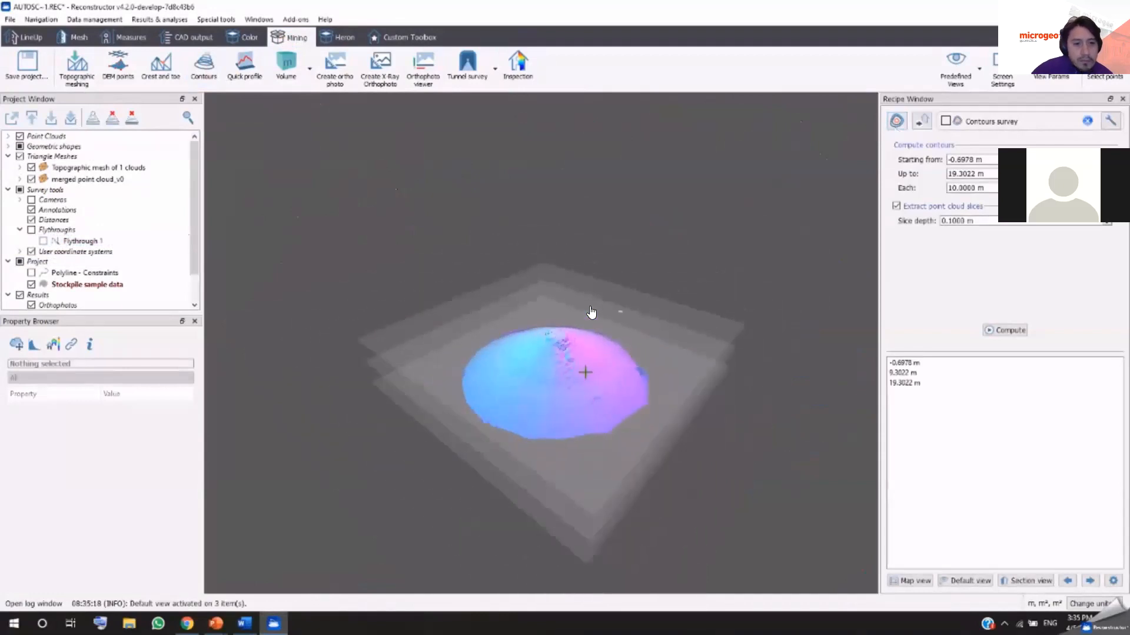
middle_drag(592, 312, 590, 278)
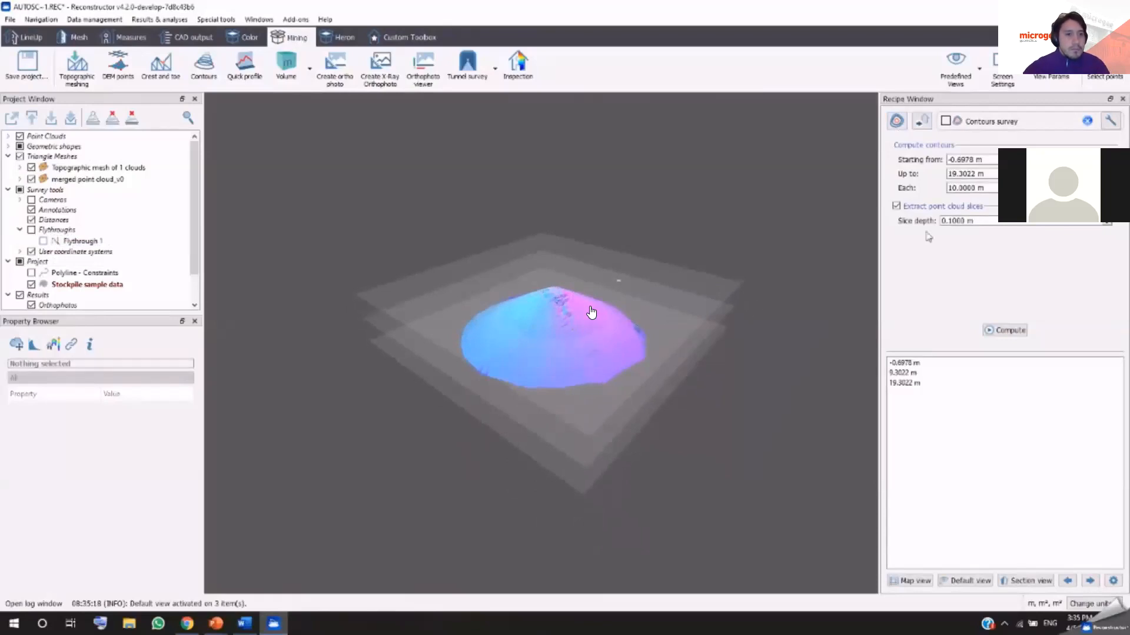
- Set the contours survey to start from 3 m with a contour each 3 m
click(992, 159)
double_click(993, 159)
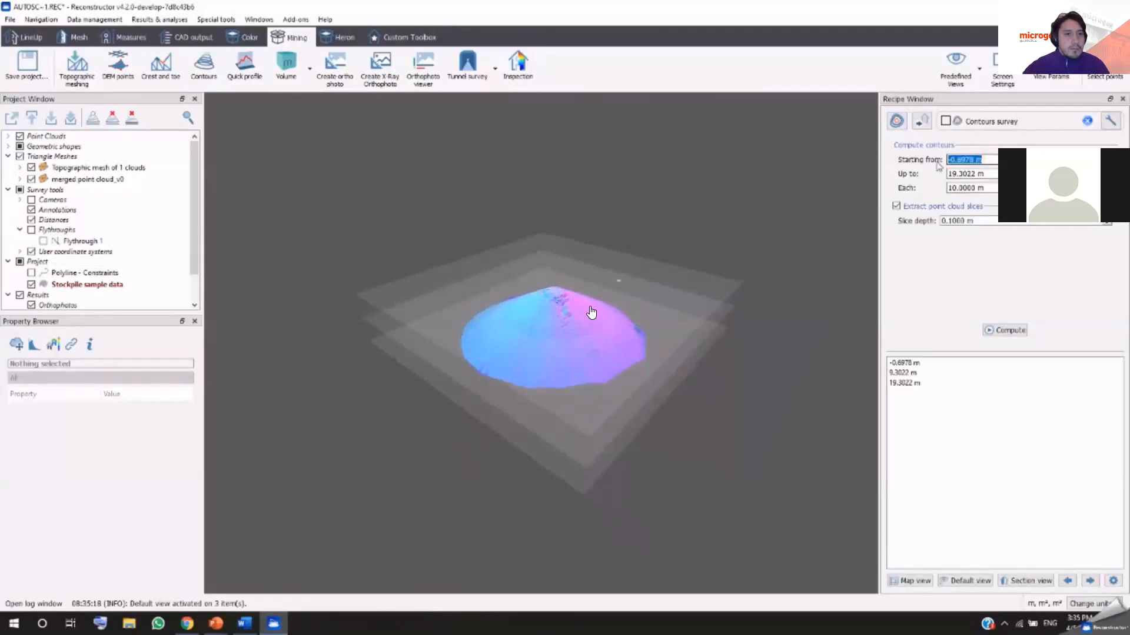
text(3)
key(Tab)
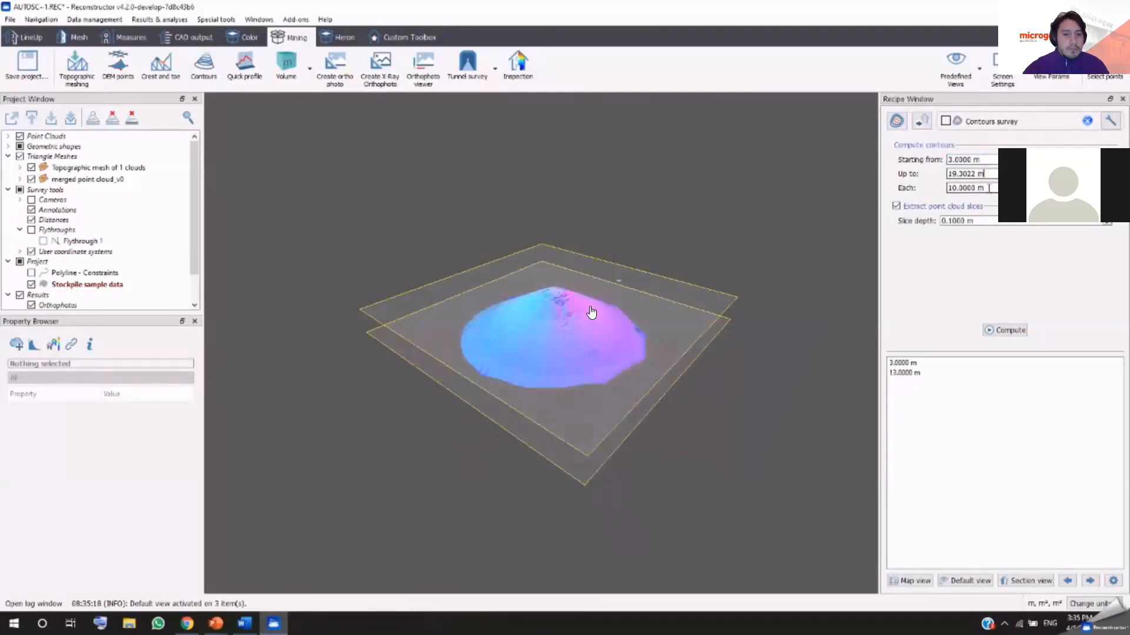
drag(975, 188, 946, 189)
text(3)
click(996, 175)
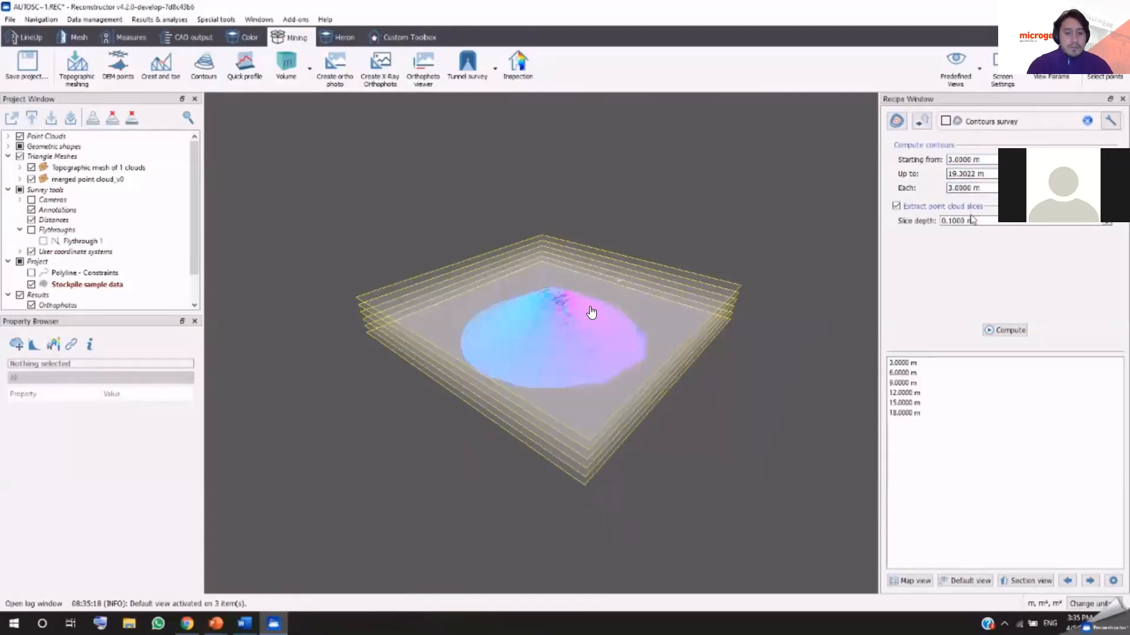
- Preview each contour slice from 3 m to 18 m in turn and restore the default 3D view
click(915, 363)
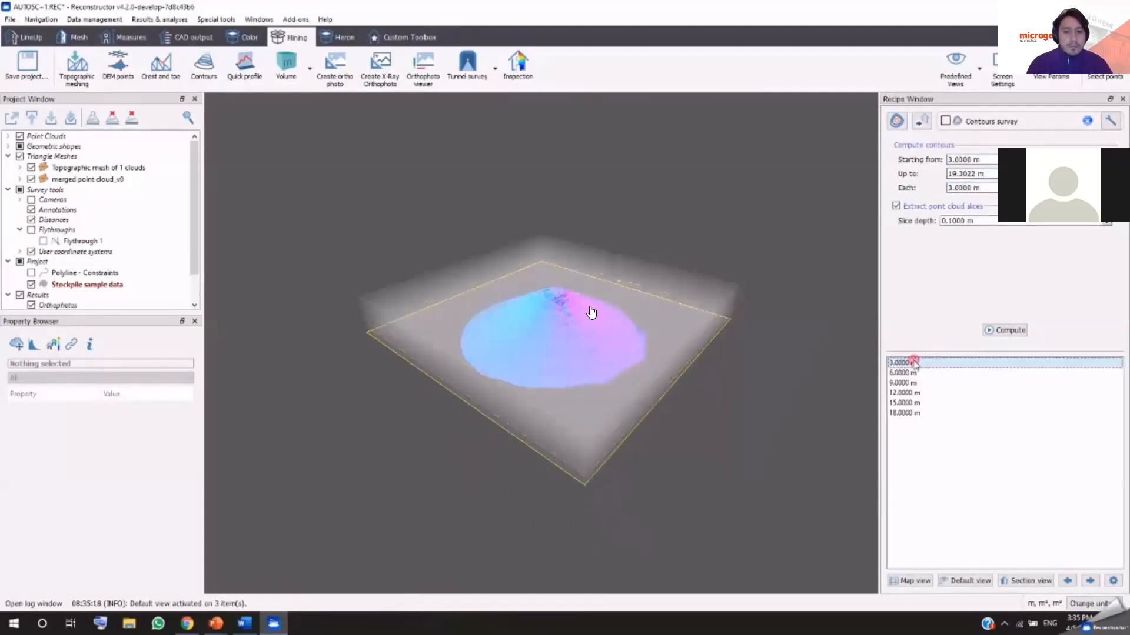
click(914, 375)
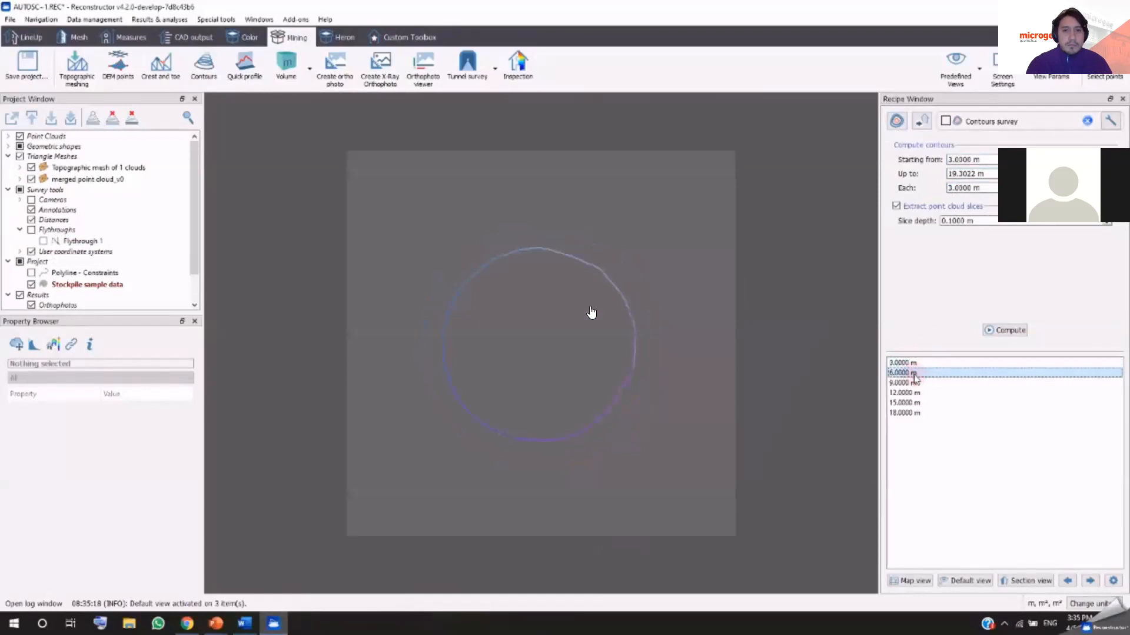
click(915, 384)
click(915, 393)
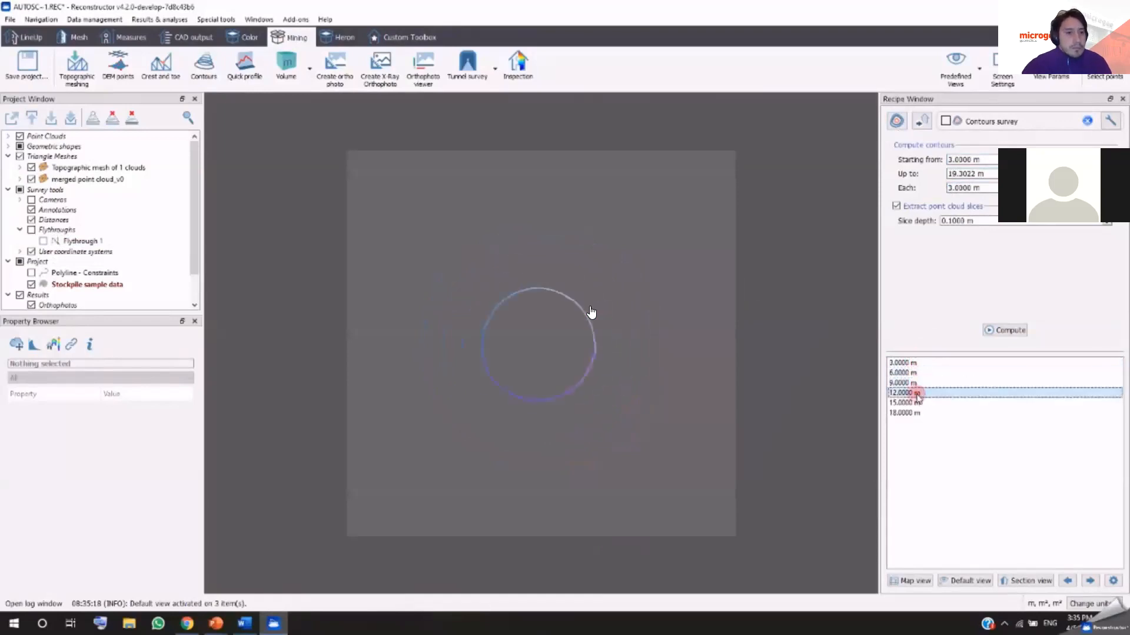
click(918, 404)
click(916, 413)
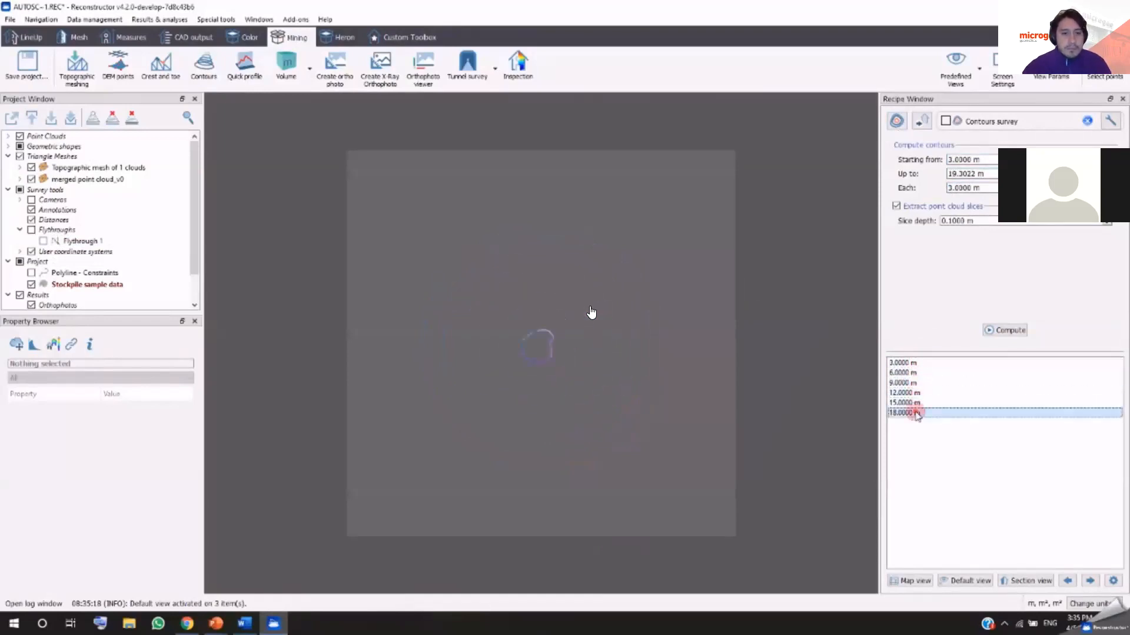
click(965, 581)
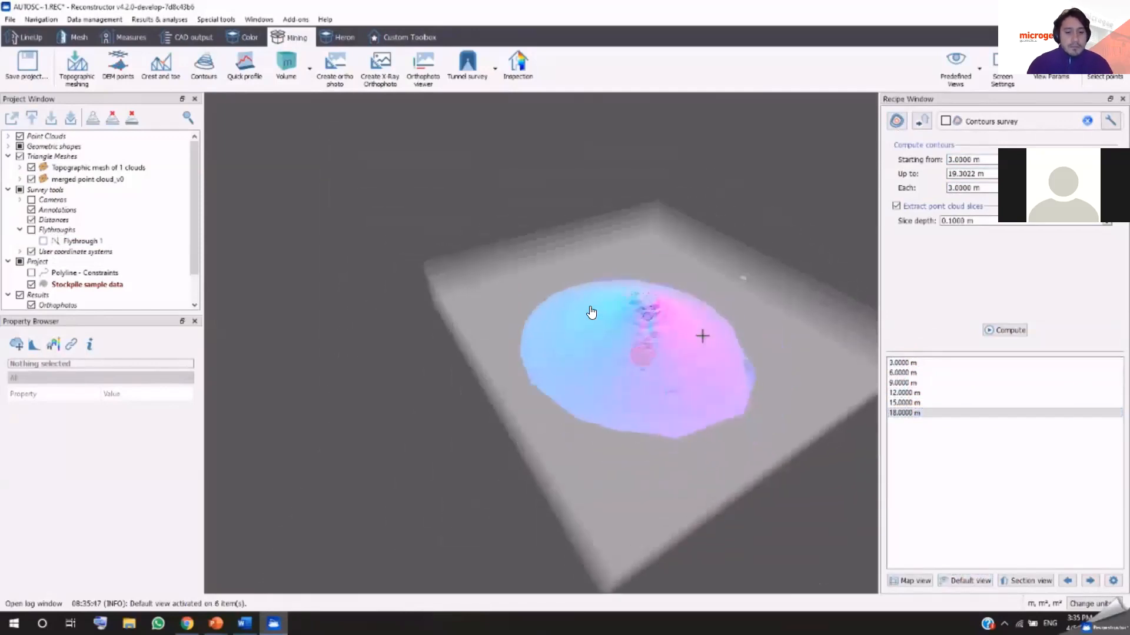
- Step forward from the 12 m contour slice to 18 m, and back down to the 6 m slice
click(941, 394)
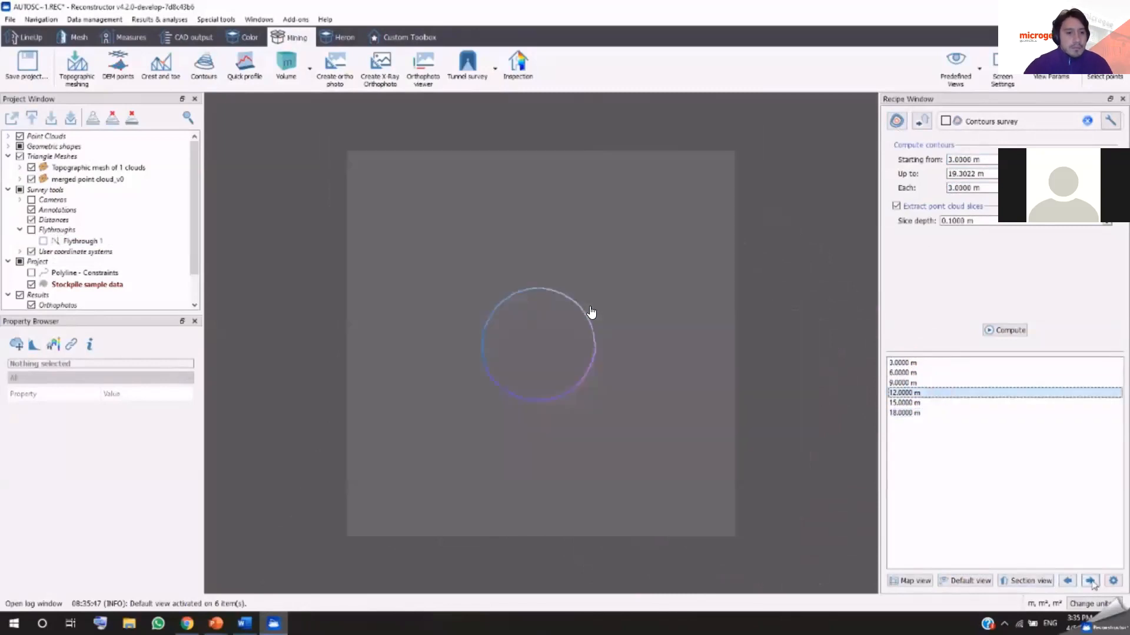
click(1090, 582)
click(1091, 581)
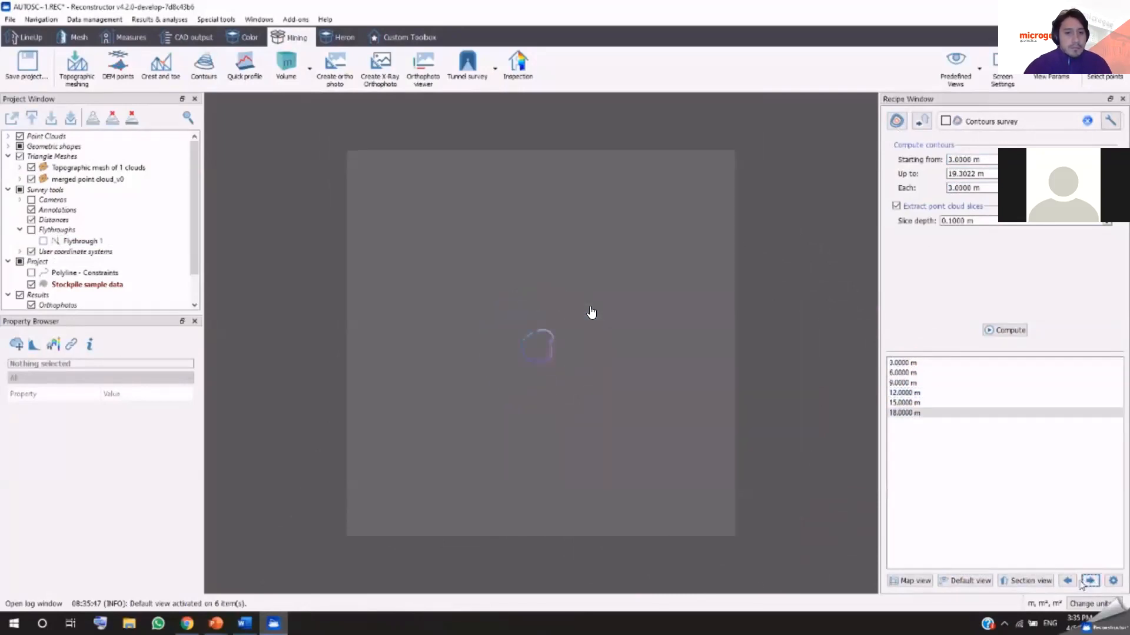
click(1068, 581)
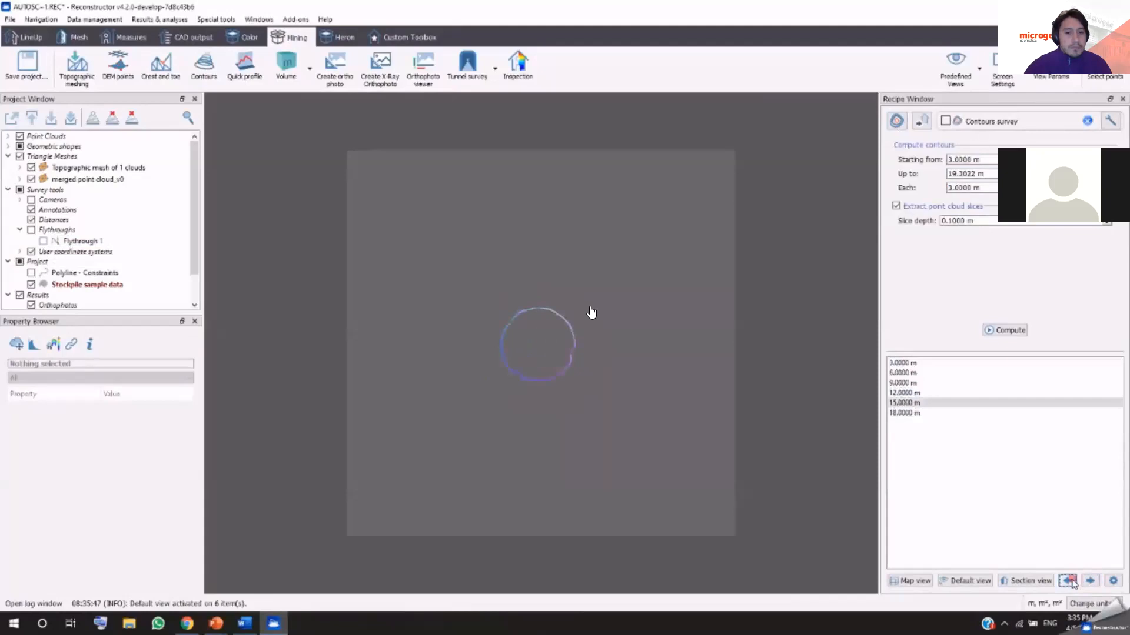
click(1068, 582)
click(1068, 581)
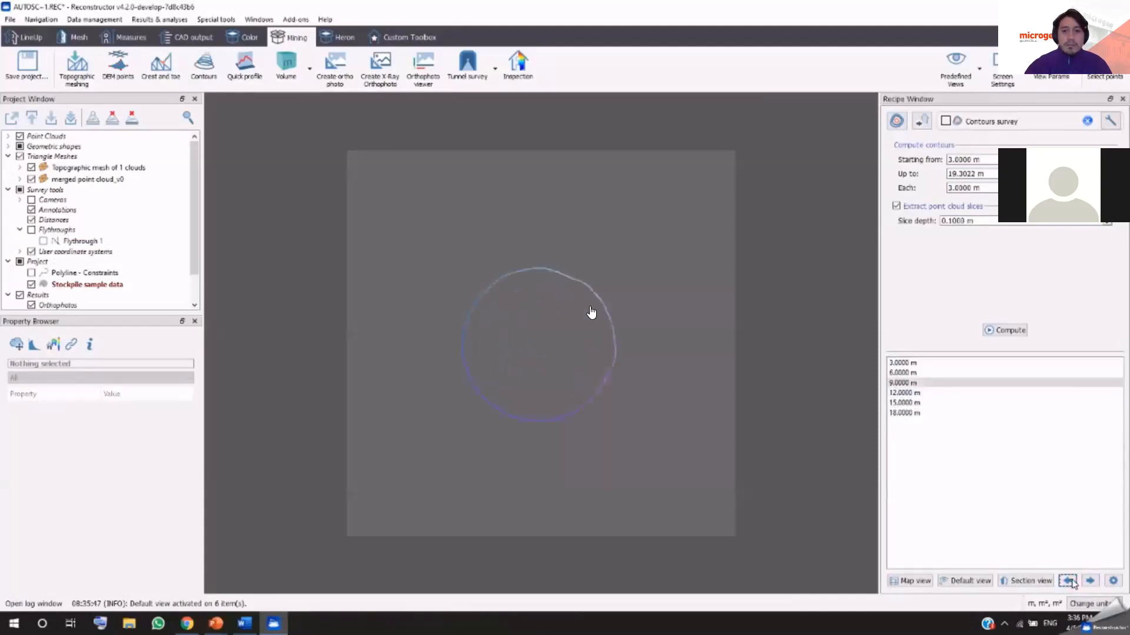
click(1068, 581)
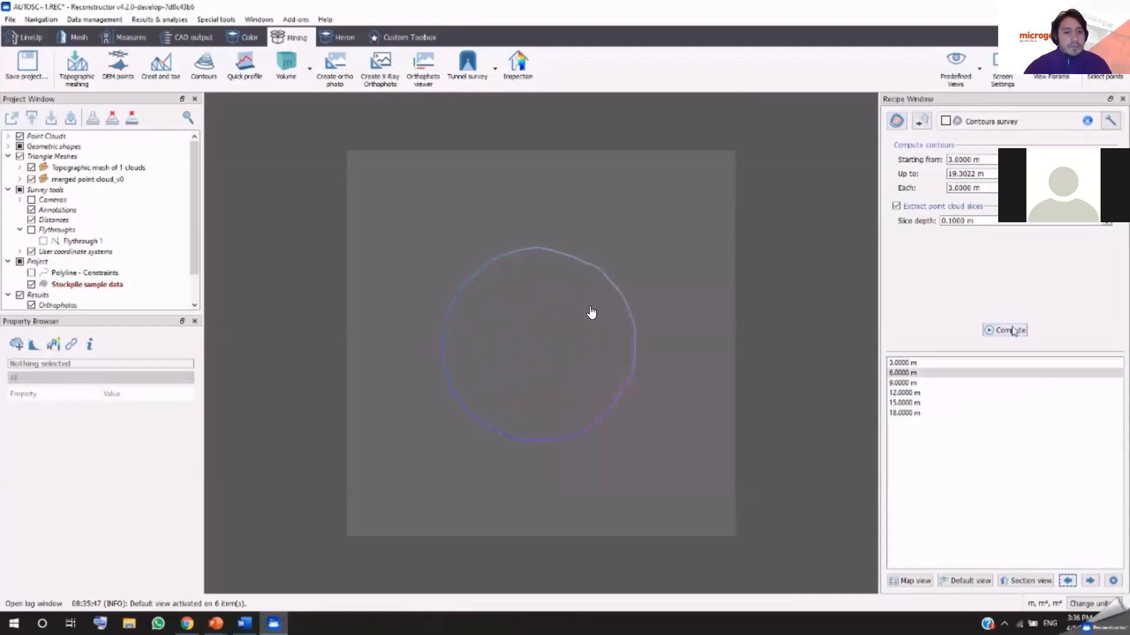
- Compute the contour sections, open them in the section viewer and advance to the 12 m section
click(1005, 330)
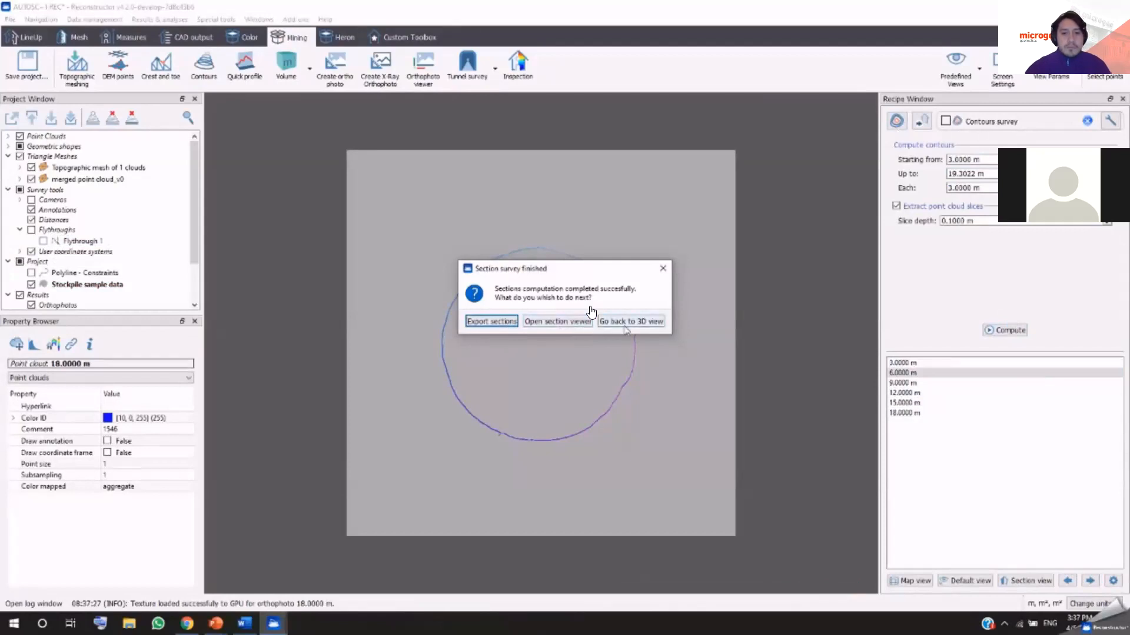
click(586, 324)
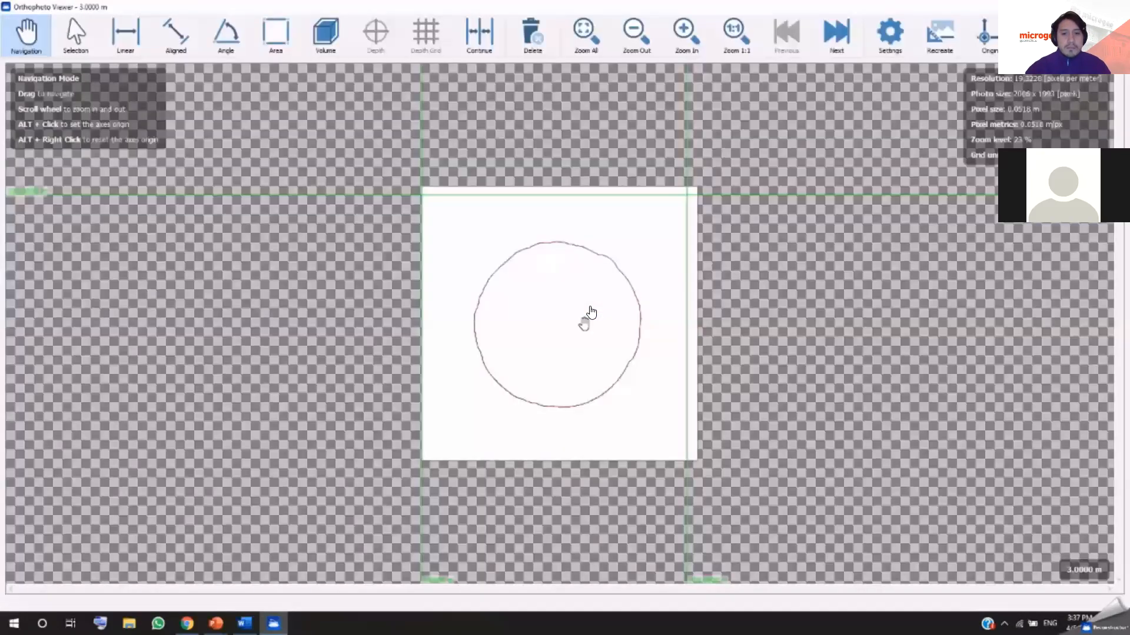
click(849, 54)
click(849, 54)
click(849, 54)
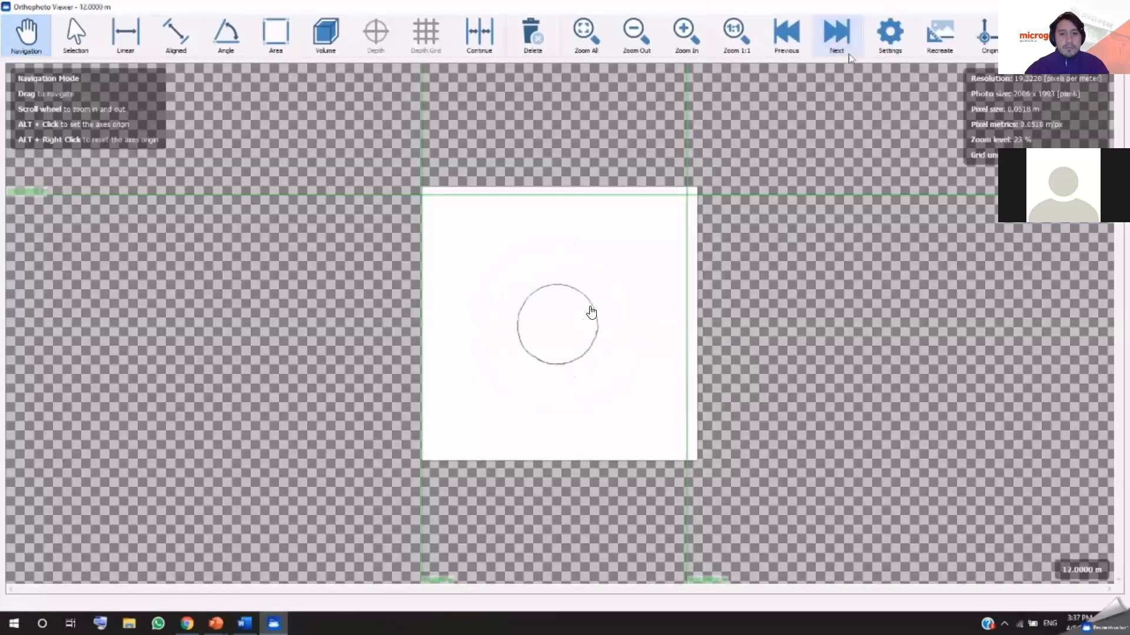
- Measure the width of the 12 m contour with an aligned dimension across the circle
scroll(638, 294, up, 4)
click(176, 34)
click(471, 325)
click(639, 318)
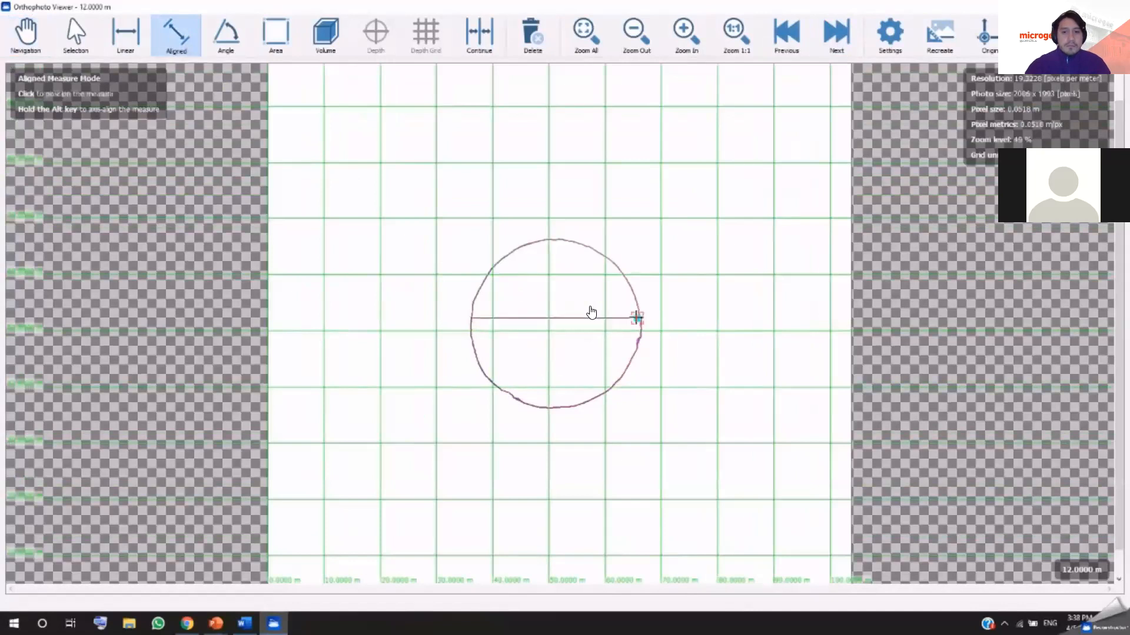
- Set the orthophoto's dimension text size to 1 m, apply it and inspect the dimension on the 12 m section
click(898, 44)
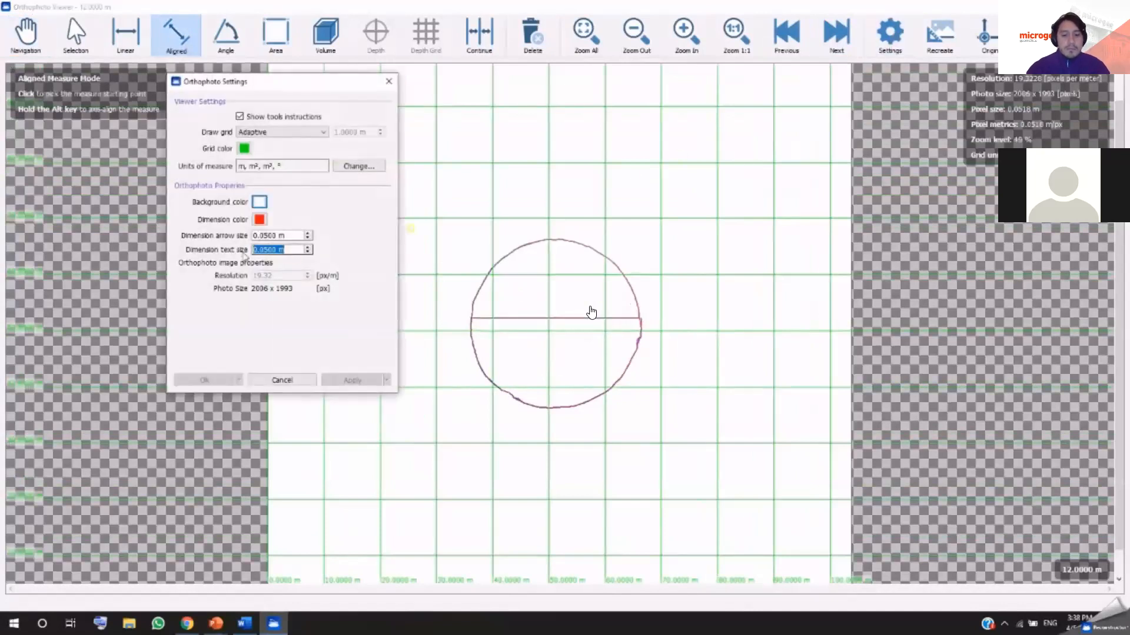
text(1)
key(shift+Tab)
click(355, 380)
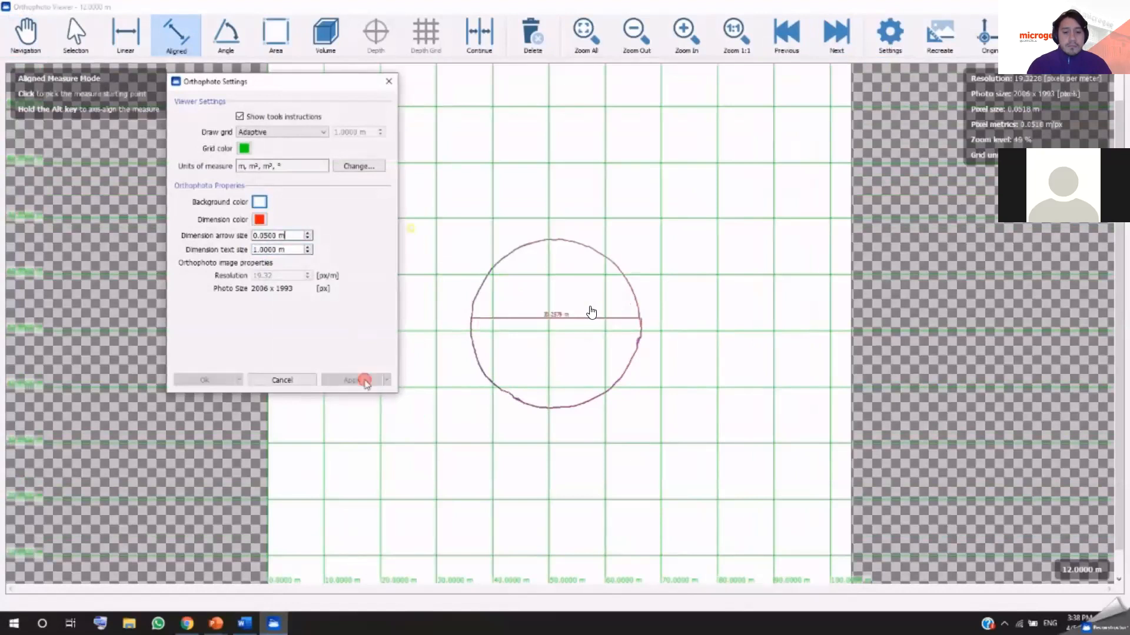
click(283, 381)
scroll(530, 347, up, 3)
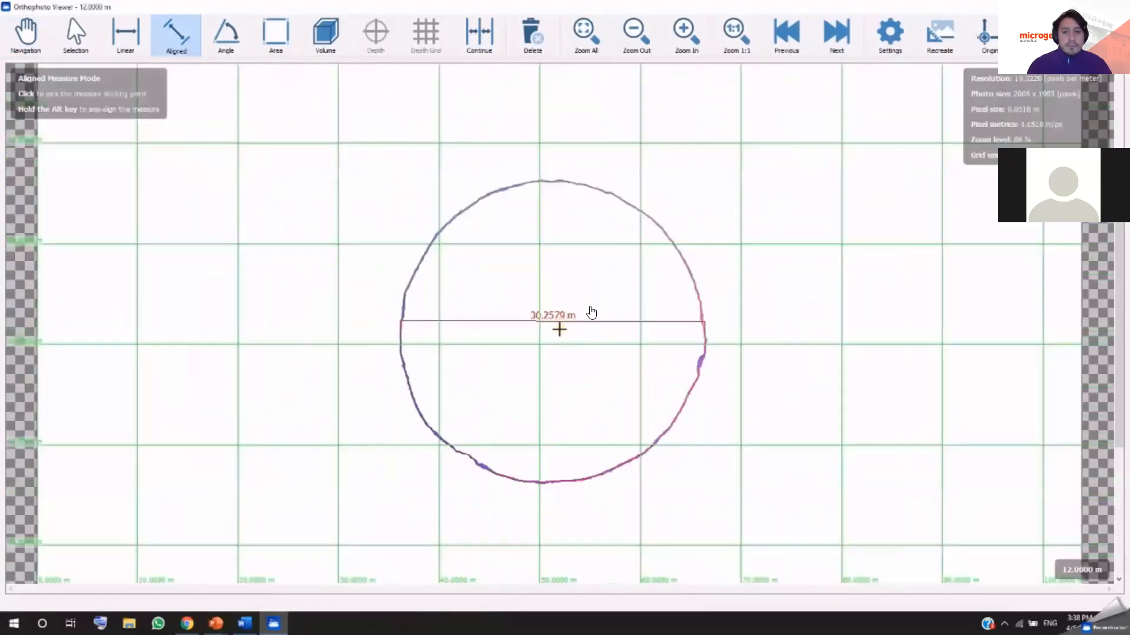
scroll(592, 312, down, 3)
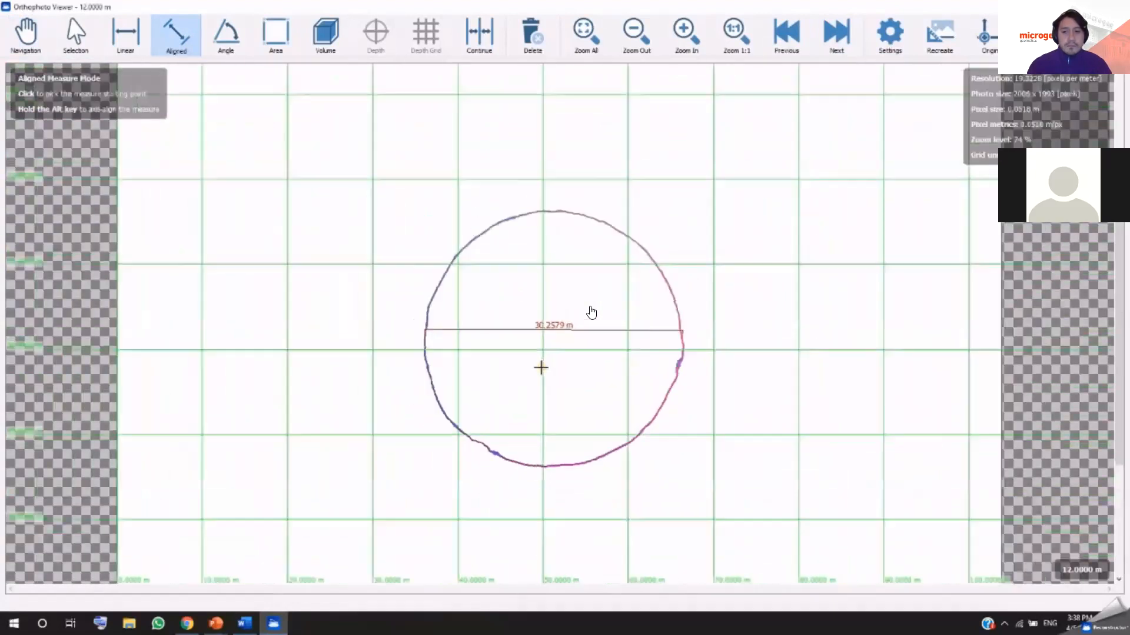
scroll(591, 312, down, 1)
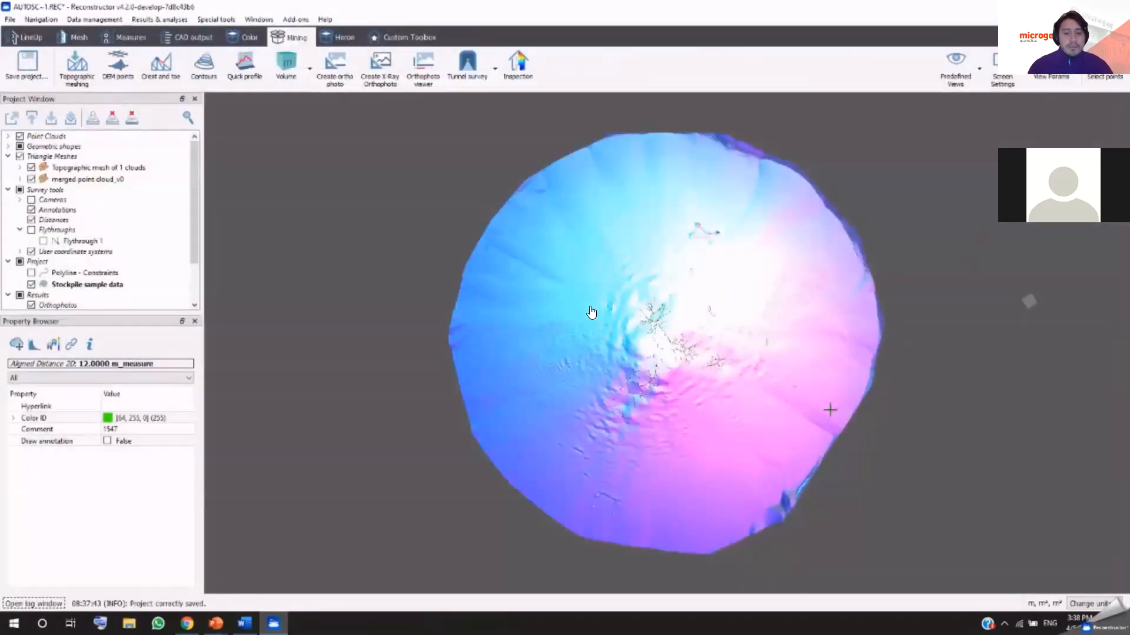
- Expand the contours survey's cross-sections in the project and unload the Stockpile sample data cloud to reveal the contour lines
drag(700, 423, 756, 348)
drag(192, 242, 191, 278)
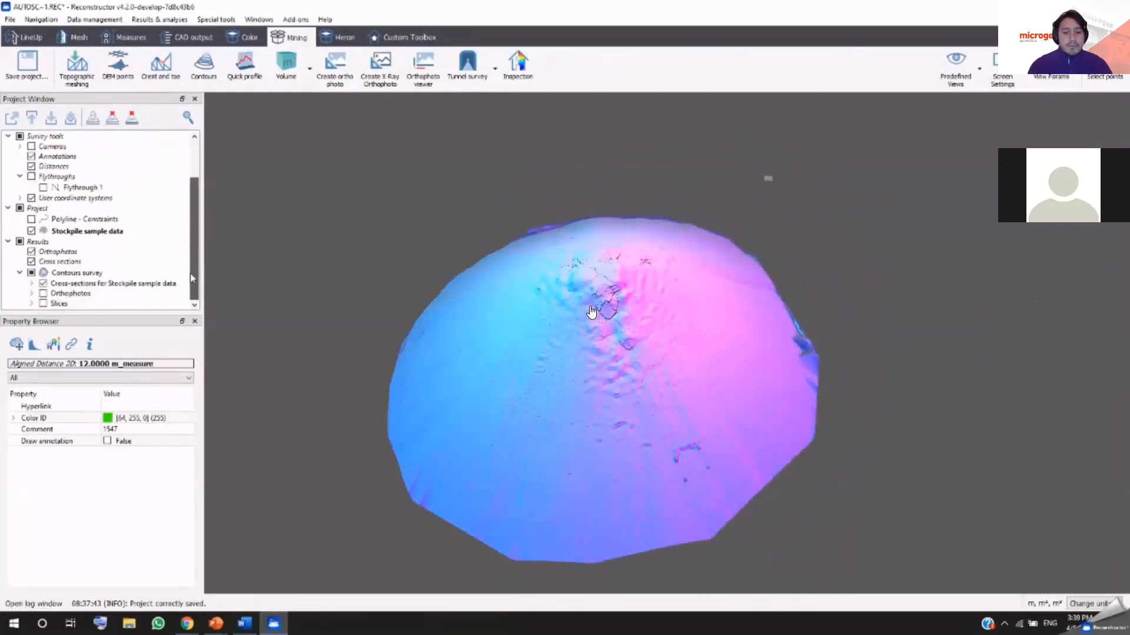
click(34, 246)
click(63, 275)
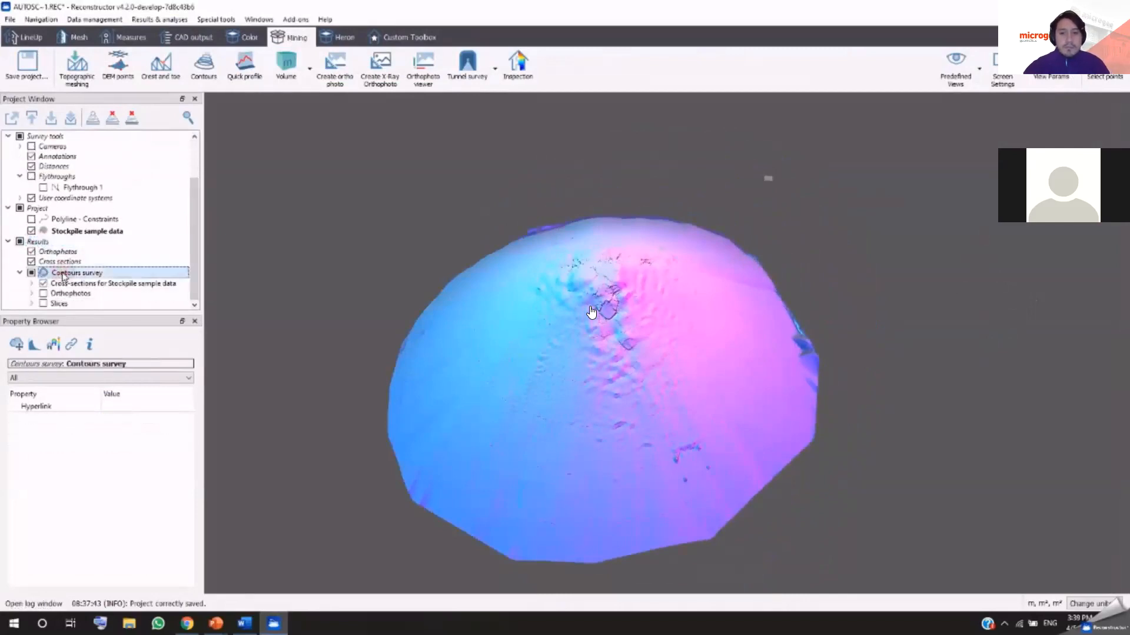
click(32, 283)
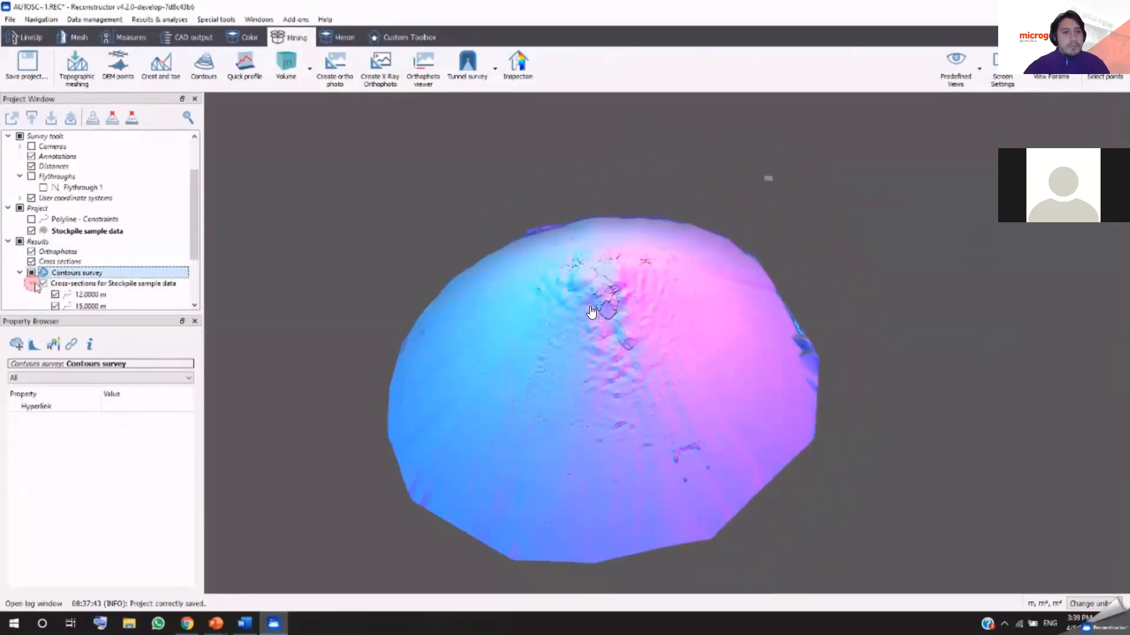
scroll(100, 288, down, 1)
scroll(102, 287, down, 2)
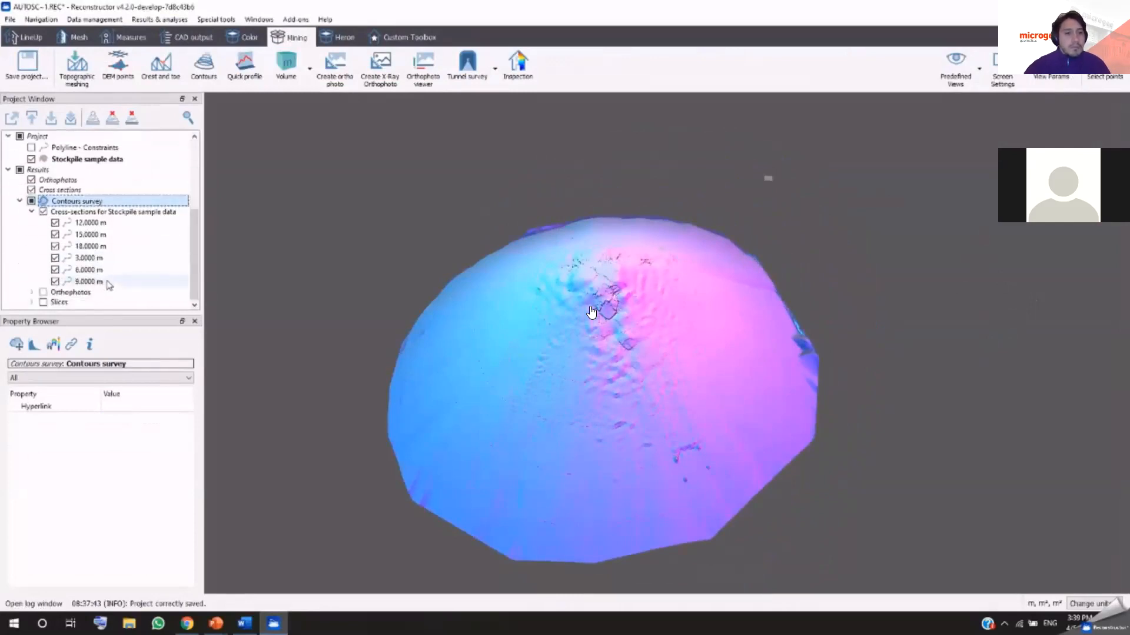
right_click(92, 164)
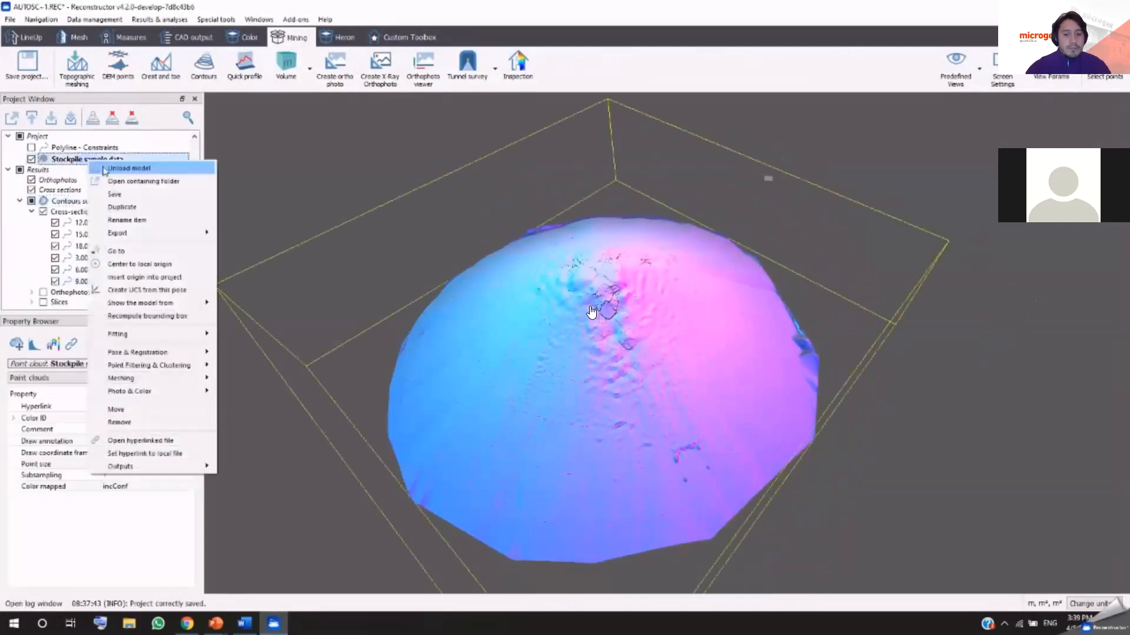
click(117, 167)
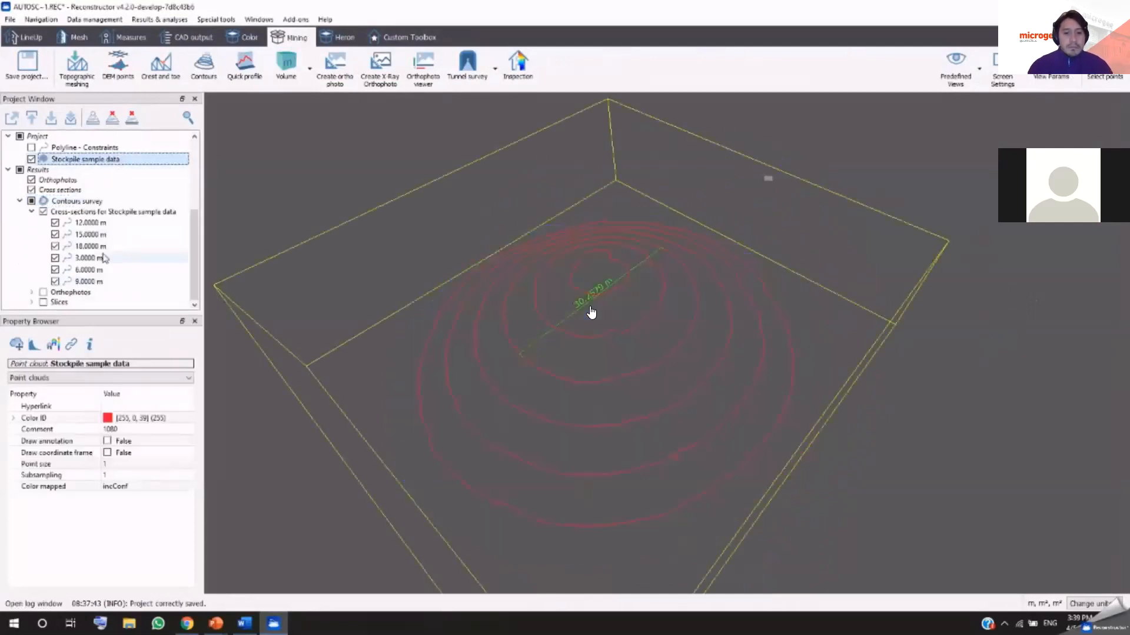
- Expand the contours survey's Orthophotos and Slices groups and review their items
click(31, 292)
scroll(117, 274, down, 3)
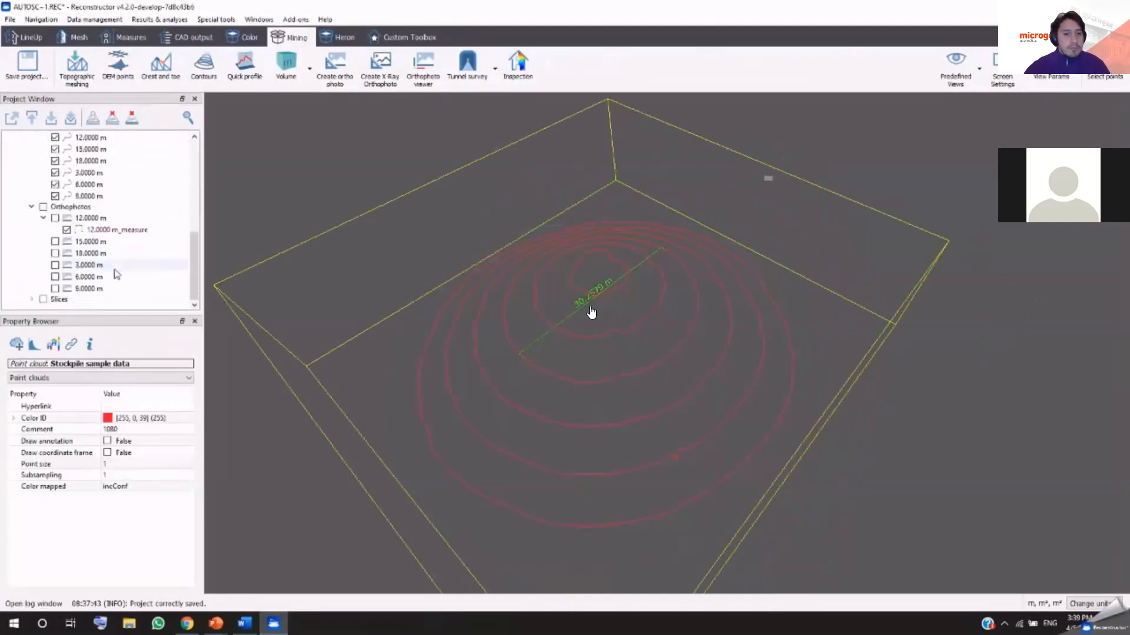
click(32, 299)
scroll(113, 280, down, 2)
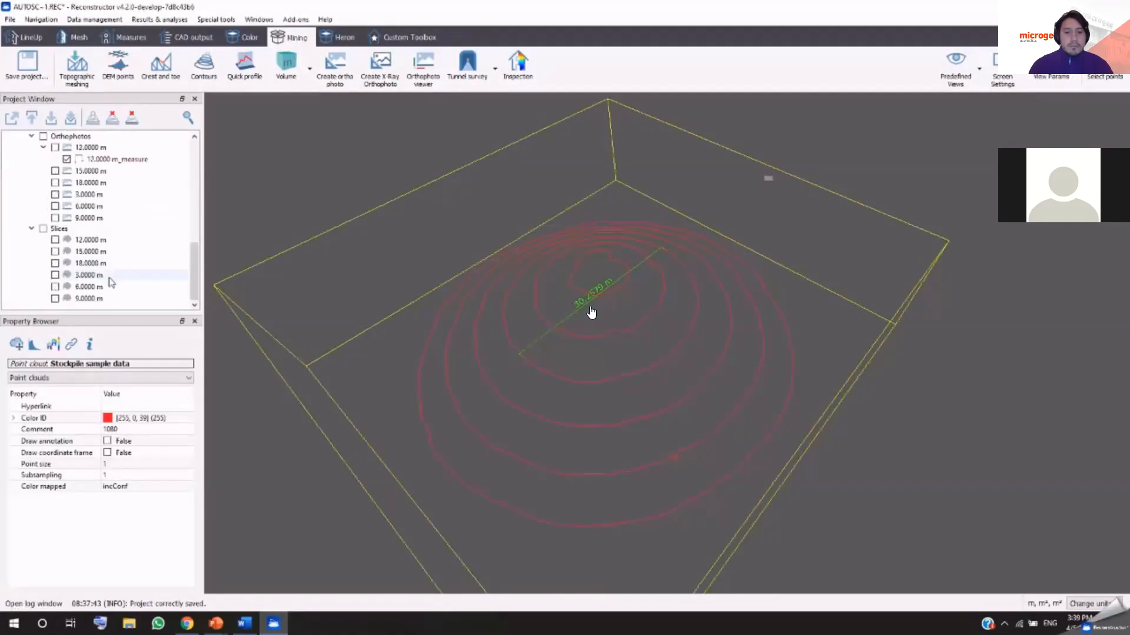
- Open the section survey export settings for the Contours survey
scroll(111, 282, up, 3)
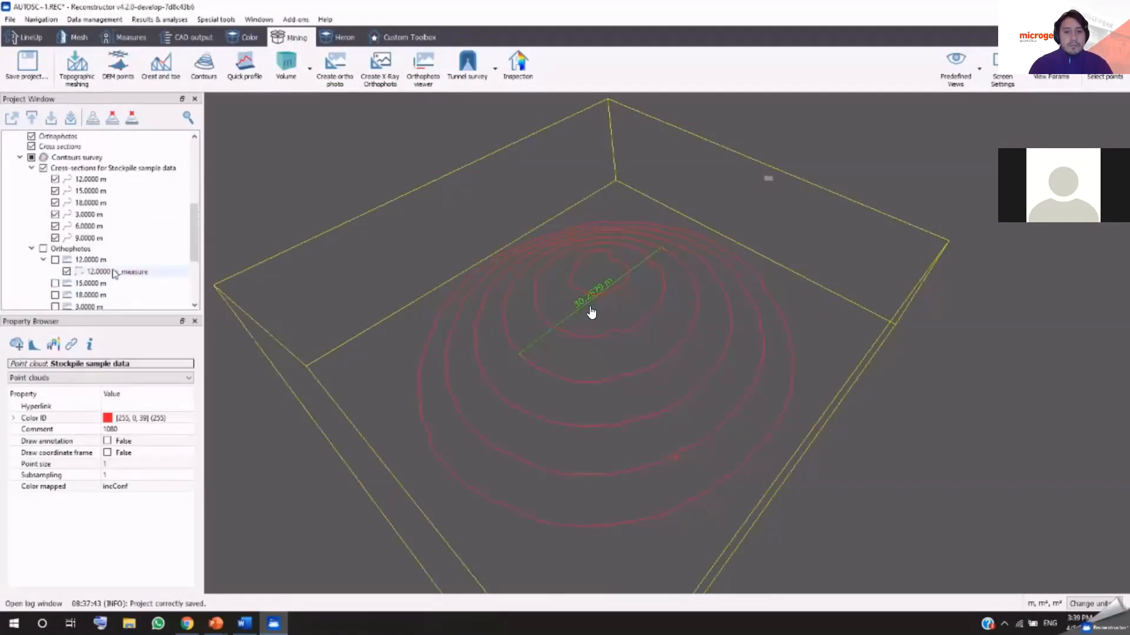
click(88, 158)
right_click(94, 157)
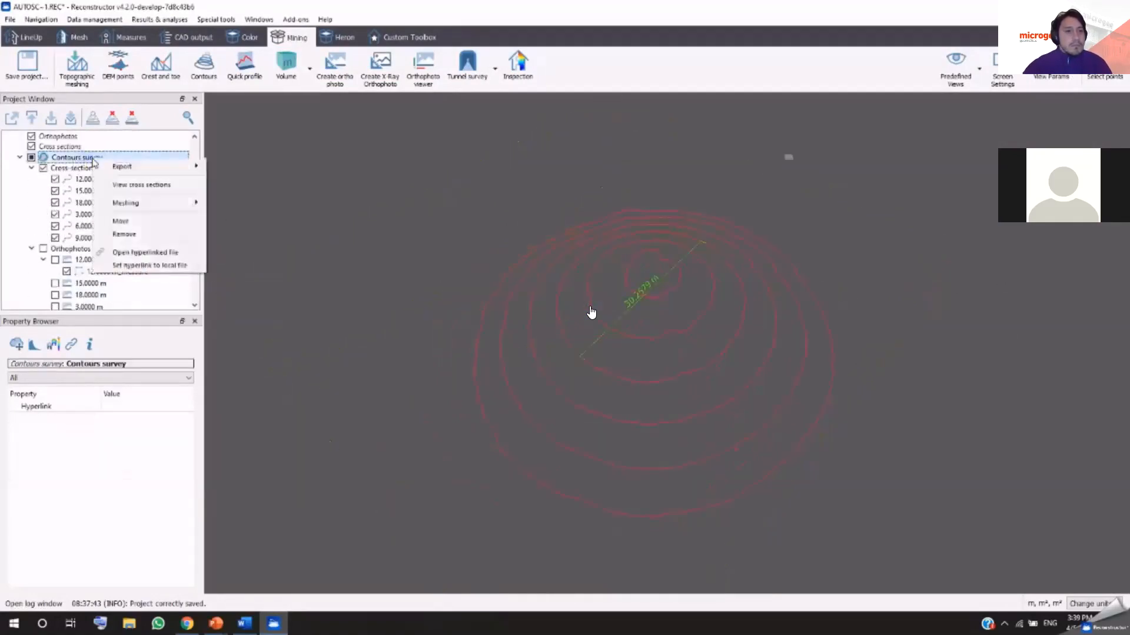
click(132, 166)
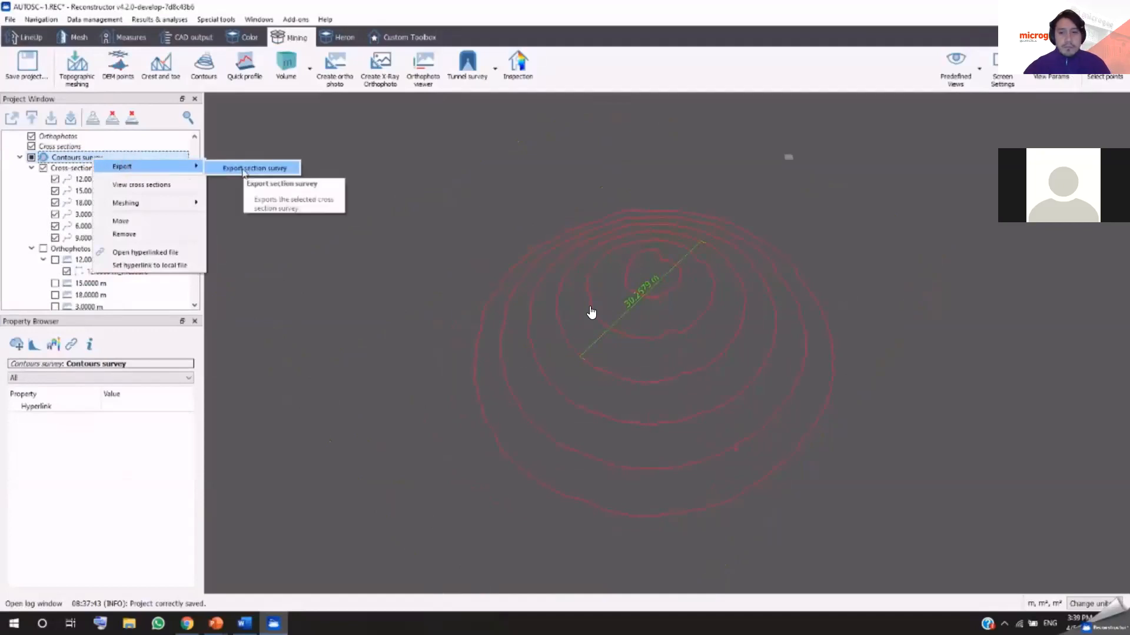
click(255, 168)
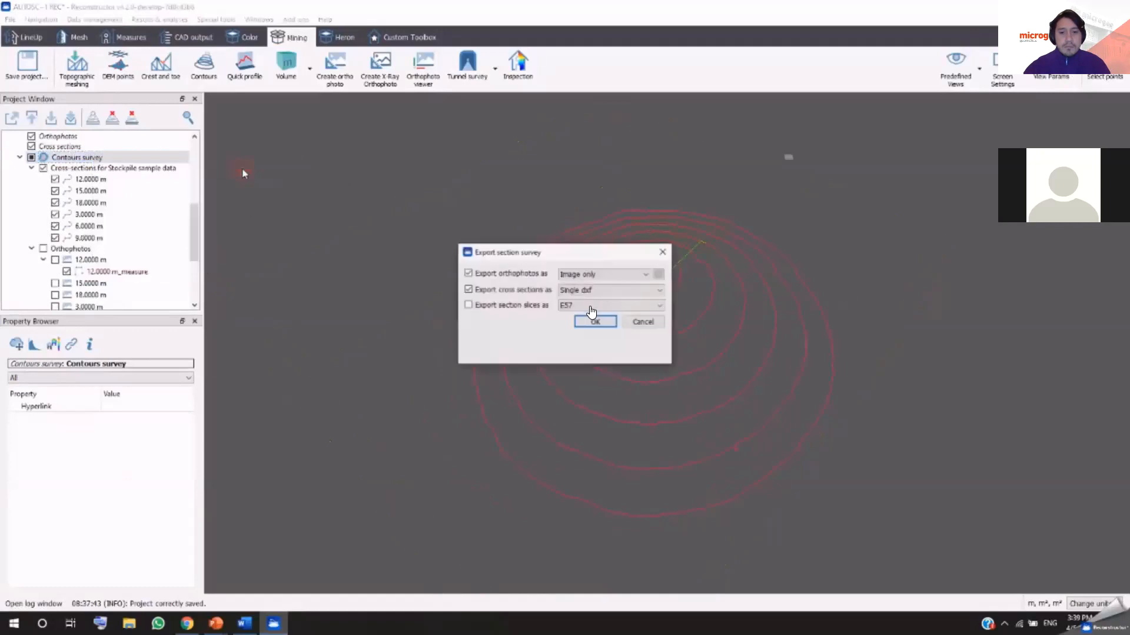
- Set the orthophoto export to Image + AutoCAD script and review its AutoCAD position, UCS and layer settings
drag(522, 258, 321, 247)
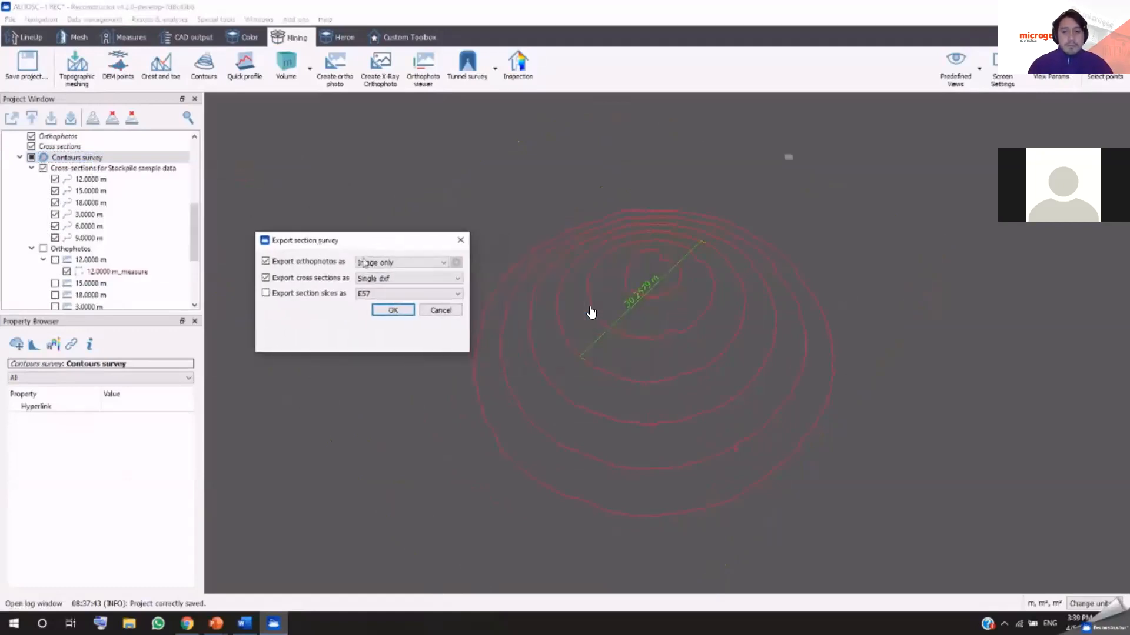
click(445, 263)
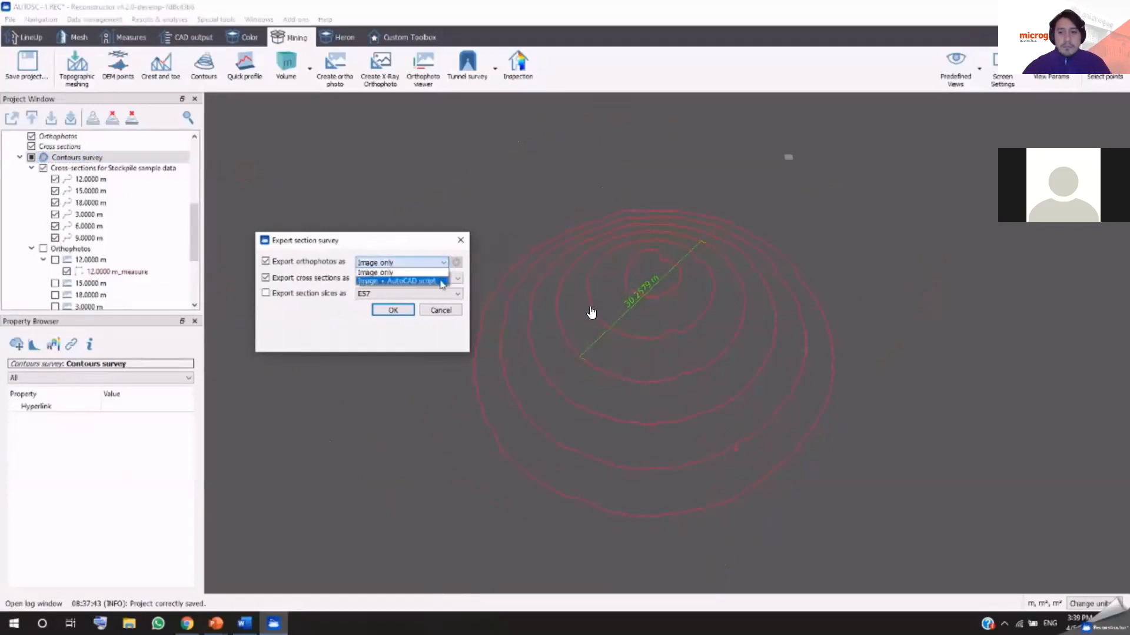
click(442, 282)
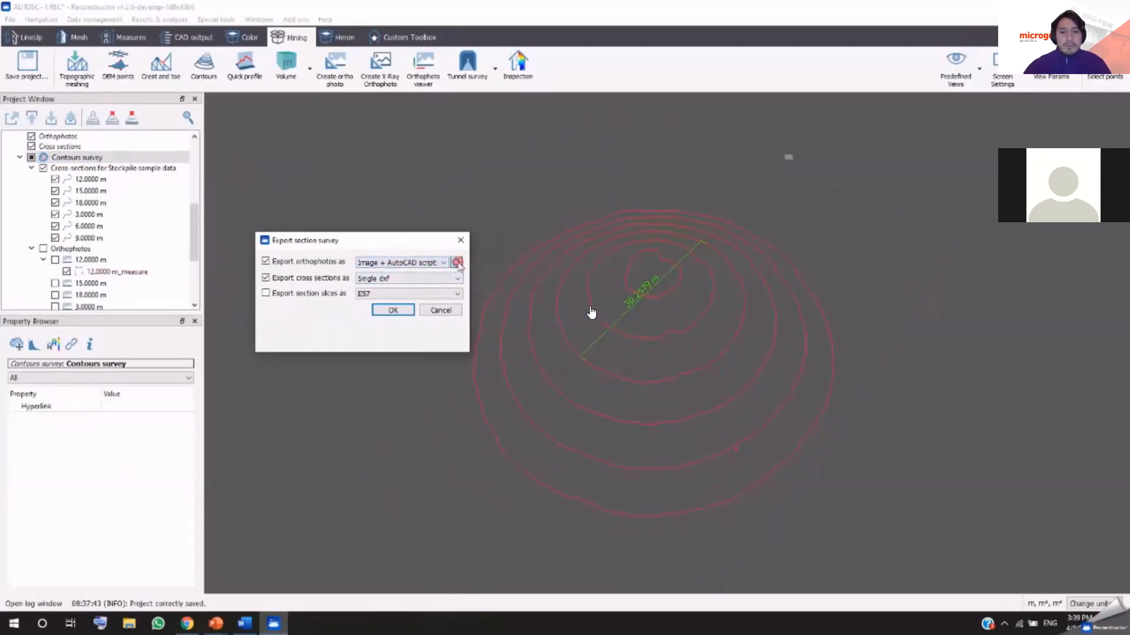
click(457, 263)
click(266, 271)
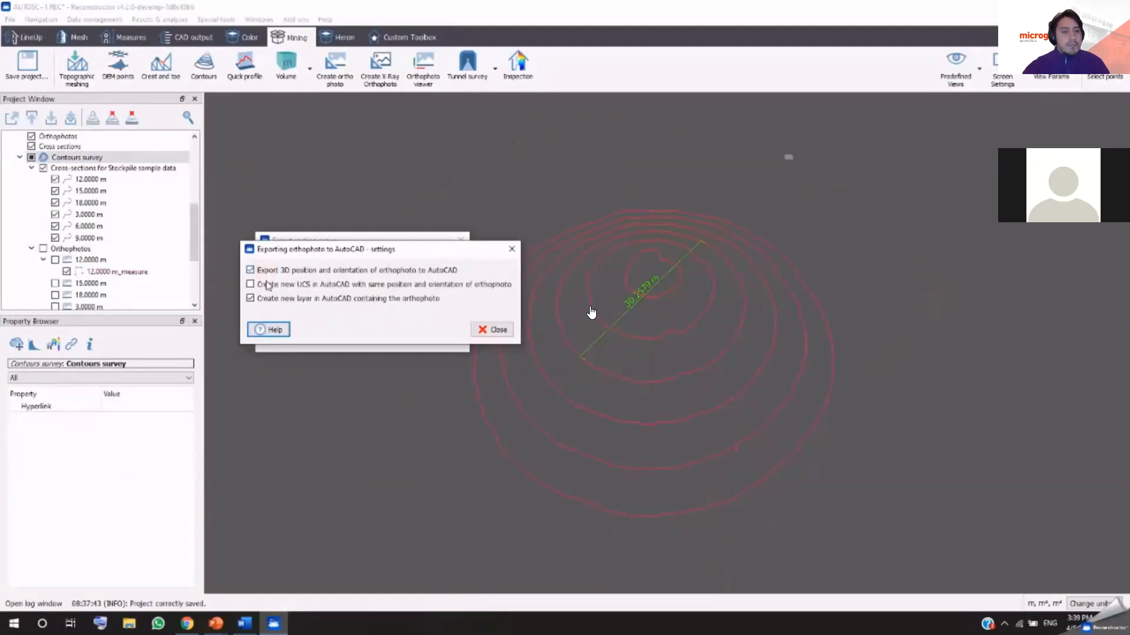
click(268, 287)
click(500, 331)
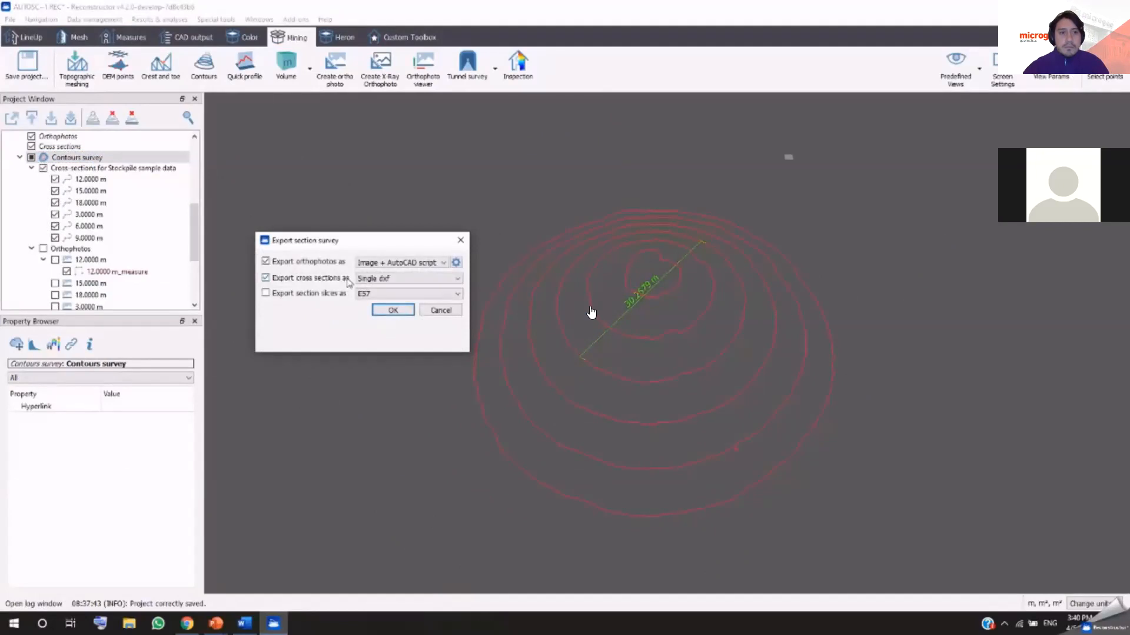
- Keep cross-sections as a single dxf, include the section slices as E57 and run the survey export
click(439, 279)
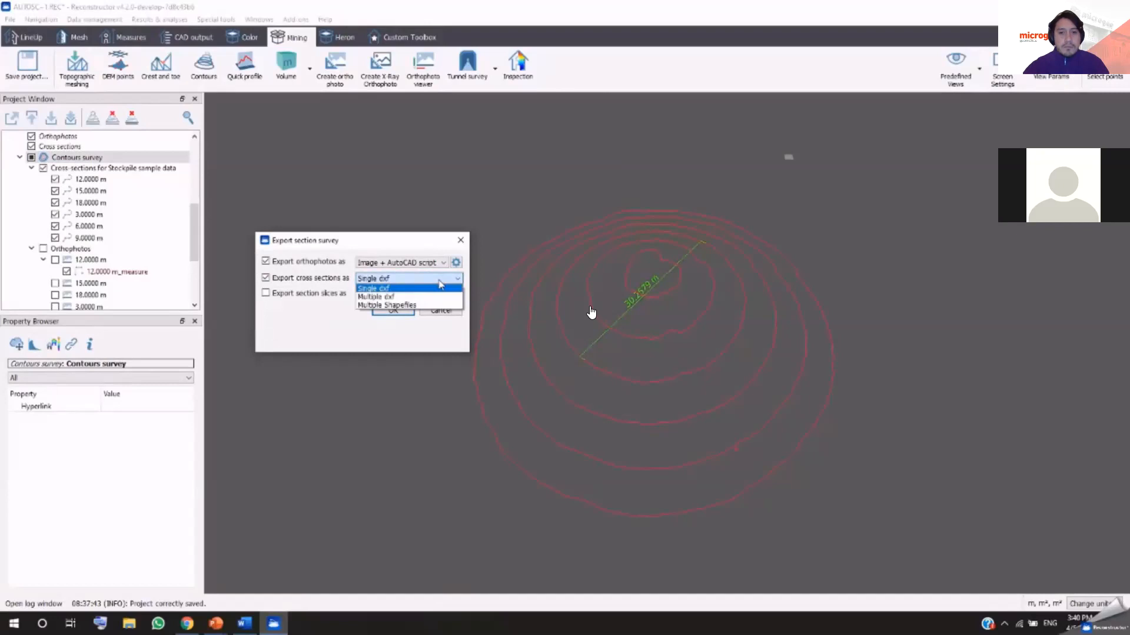
click(441, 288)
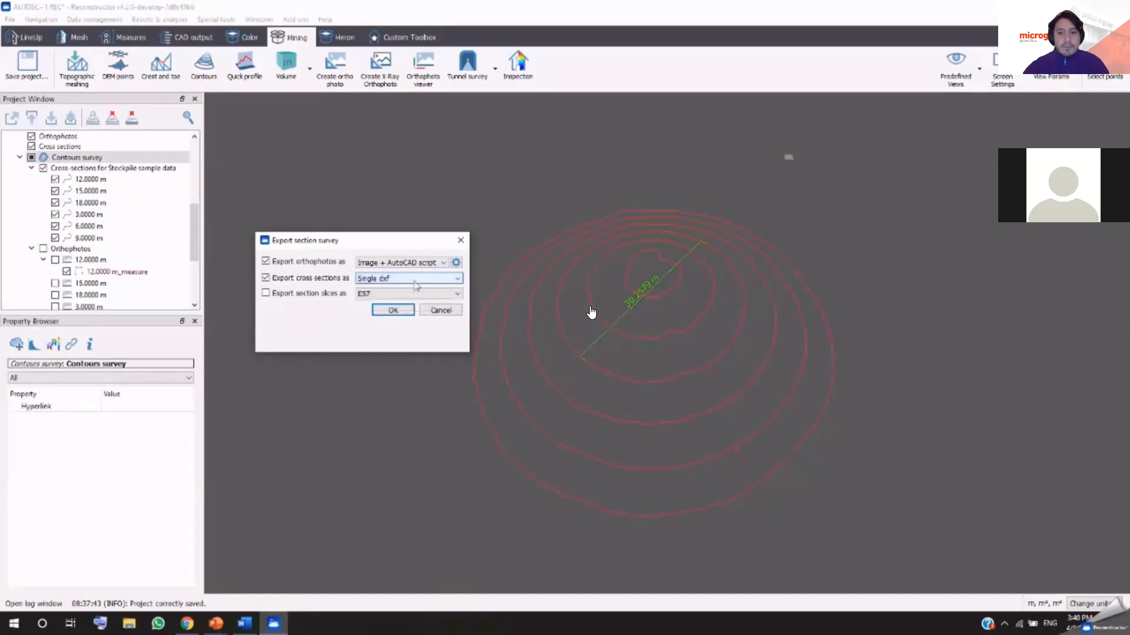
click(316, 296)
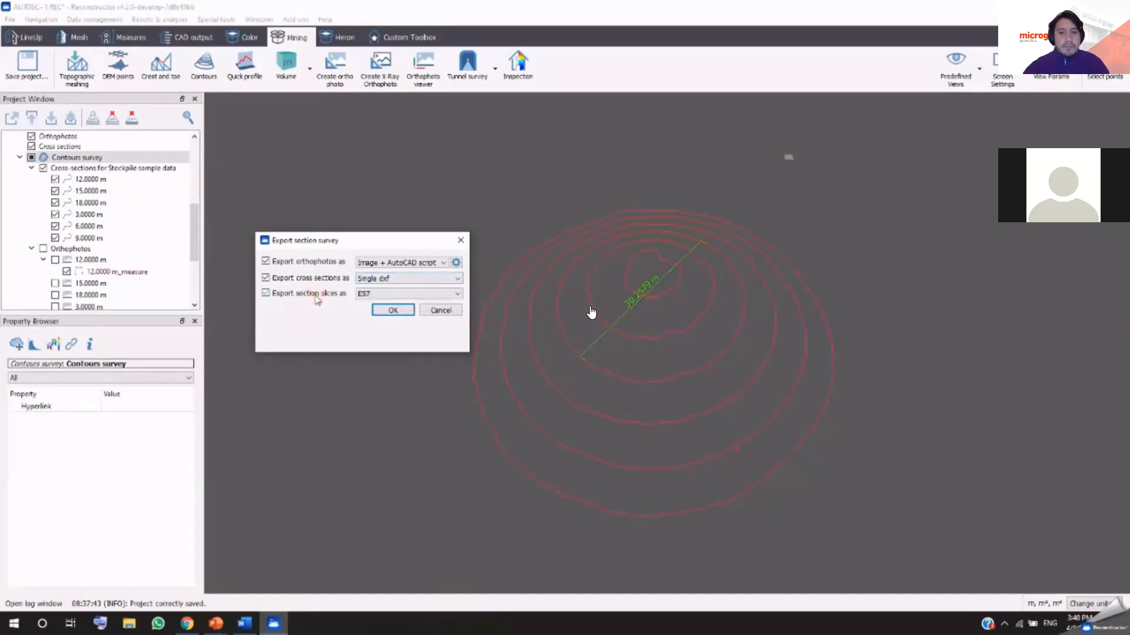
click(457, 295)
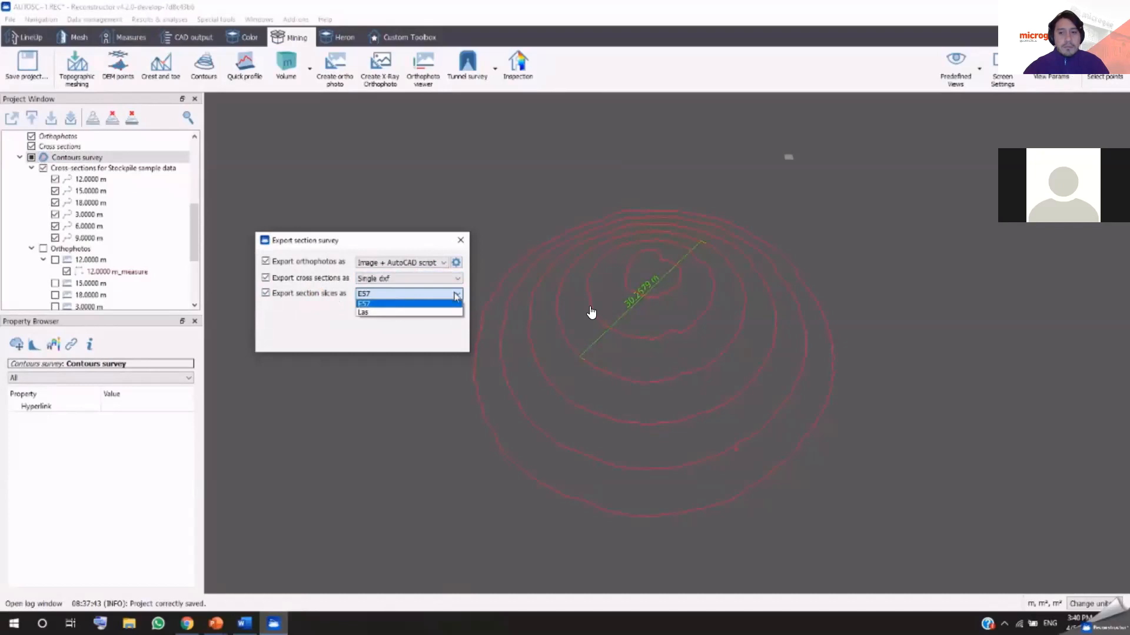
click(406, 304)
click(394, 310)
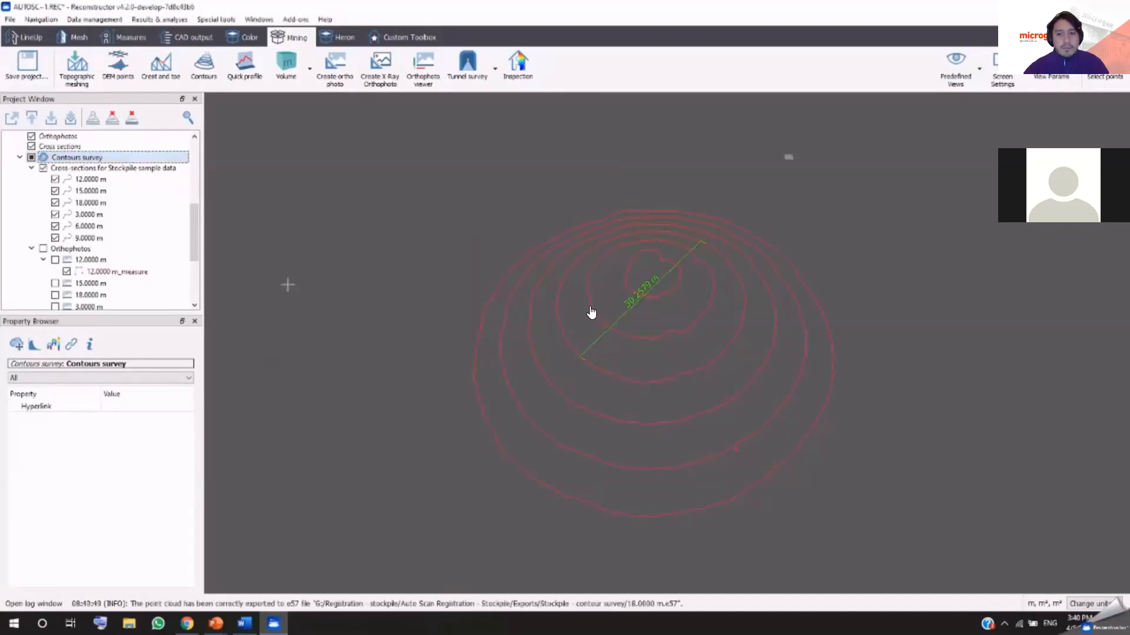
- Open the project folder from the Stockpile sample data cloud and examine the exported files in Exports, Stockpile - contour survey
drag(195, 250, 197, 218)
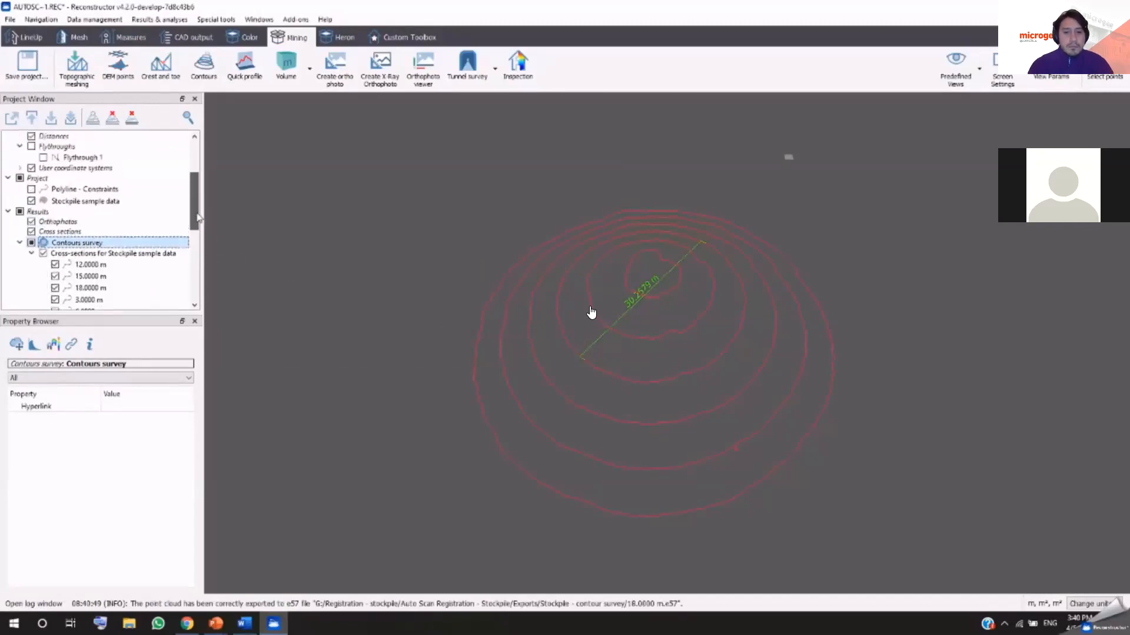
click(116, 205)
right_click(115, 203)
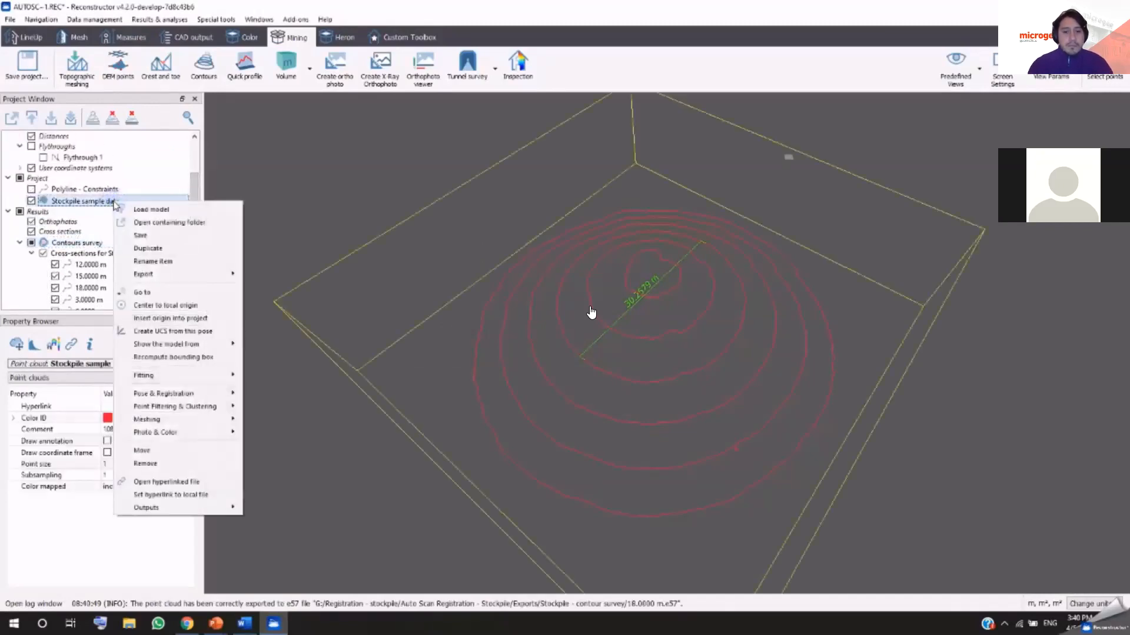
click(158, 223)
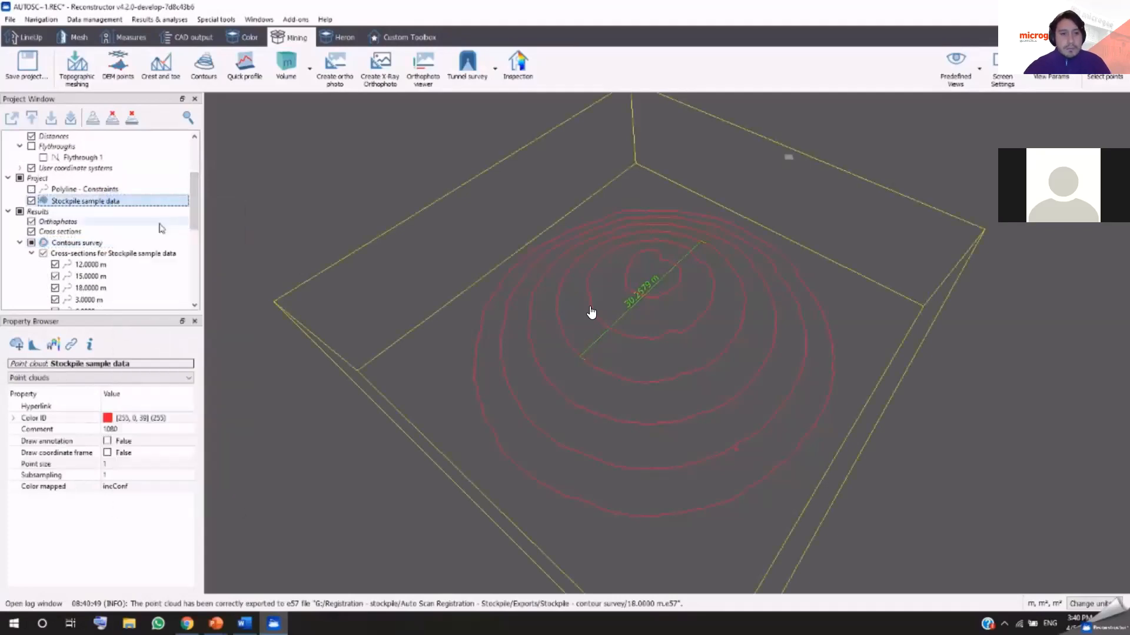
click(588, 241)
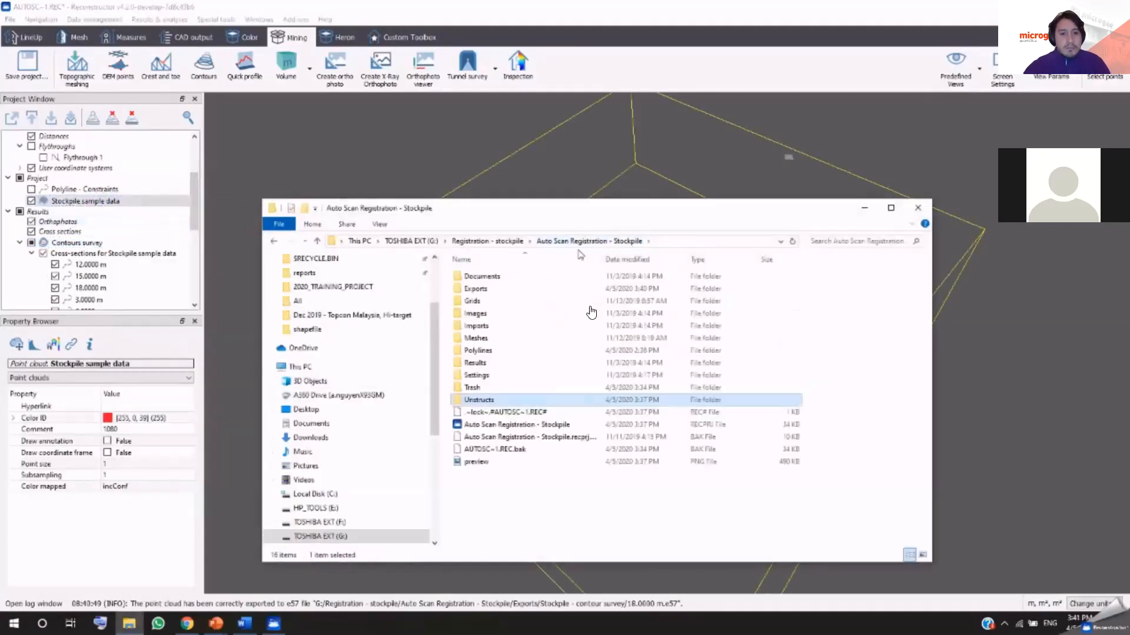
double_click(490, 289)
double_click(518, 339)
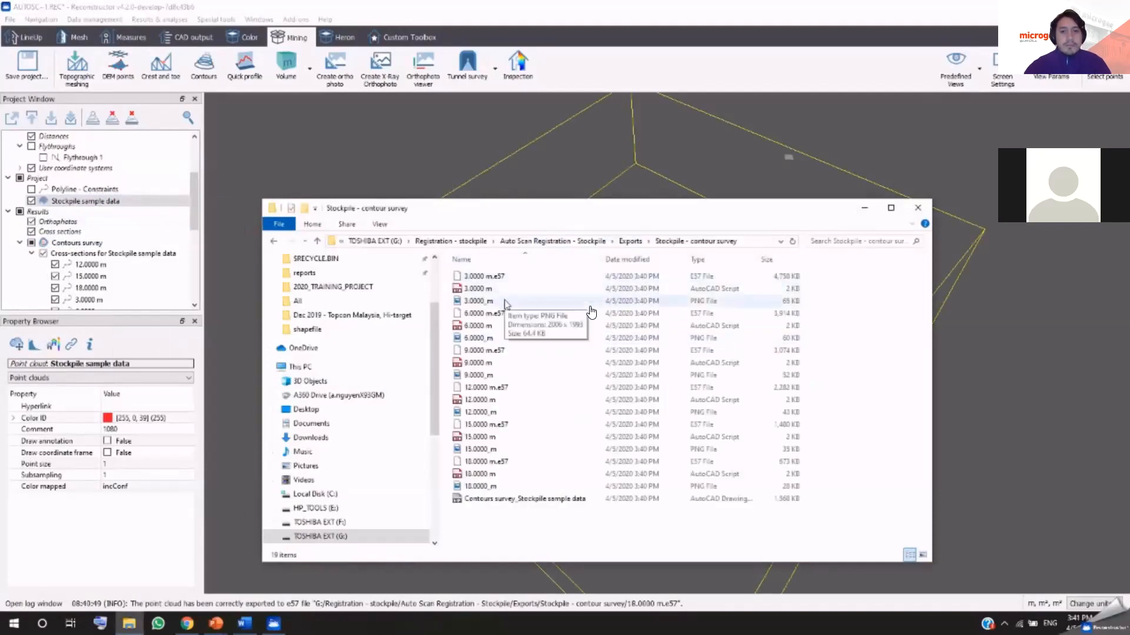
click(600, 500)
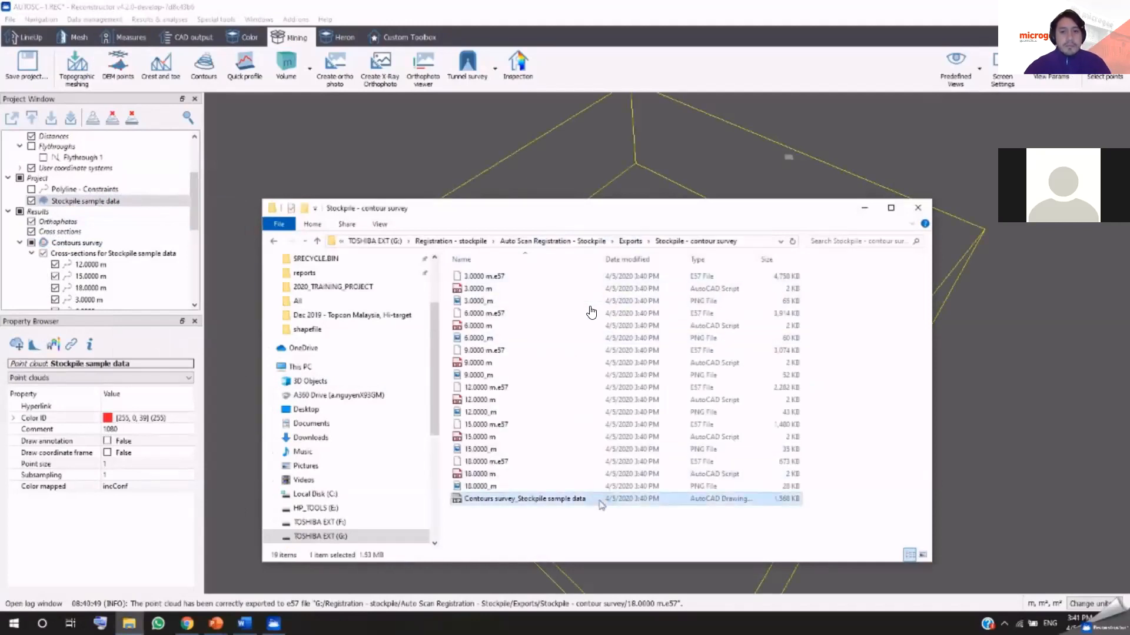
click(917, 207)
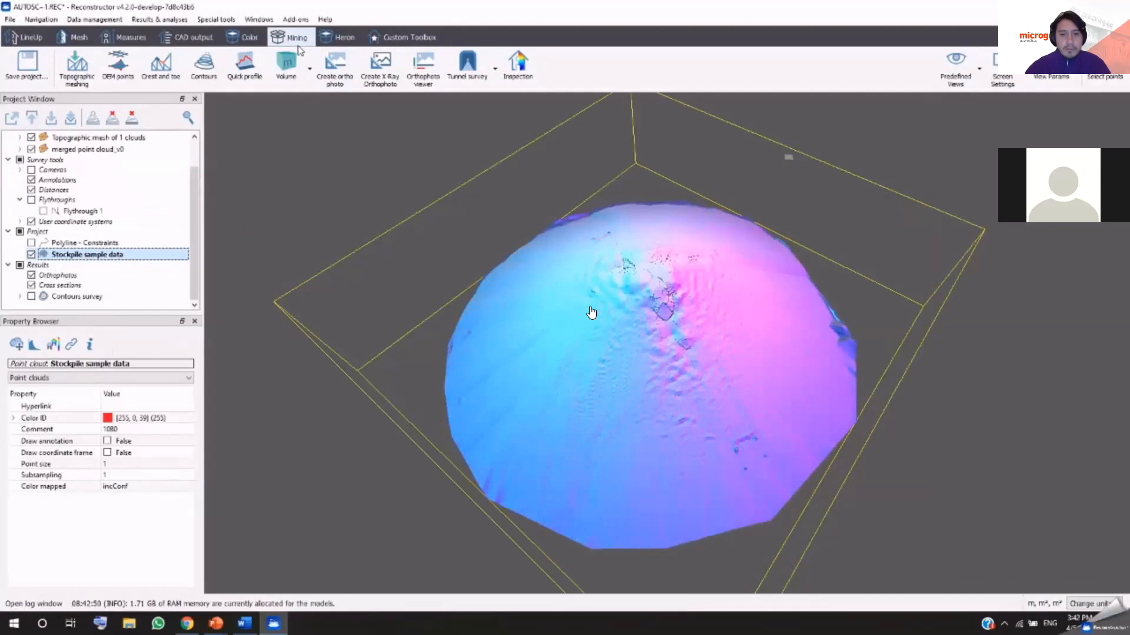
- Start DEM points extraction on the Stockpile sample data cloud, using Polyline - Constraints as the border
click(127, 71)
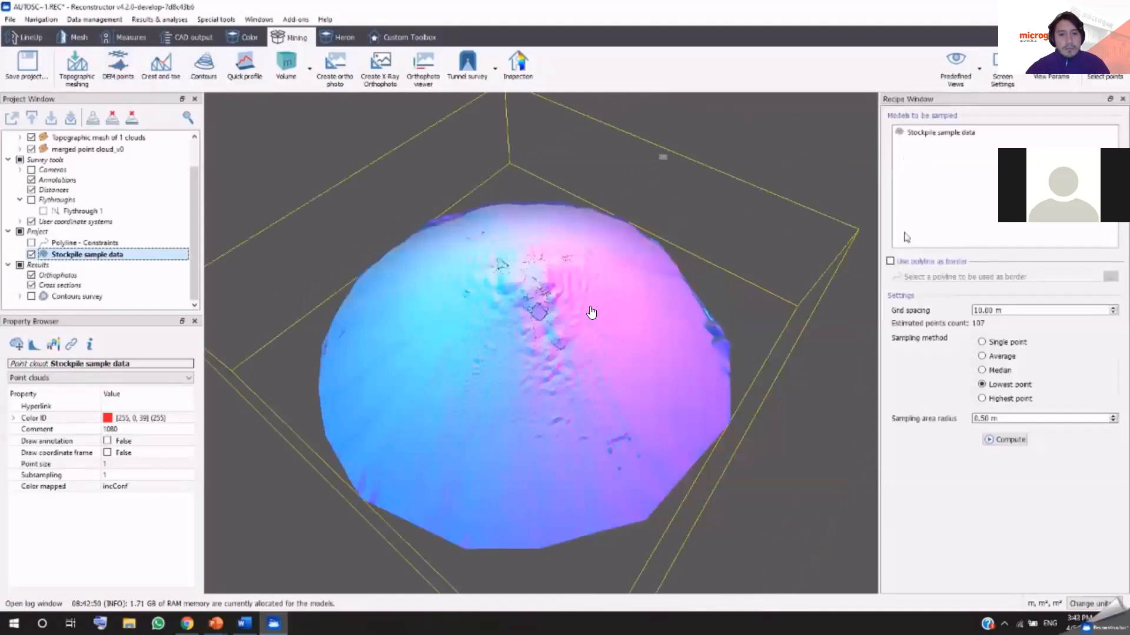
click(890, 261)
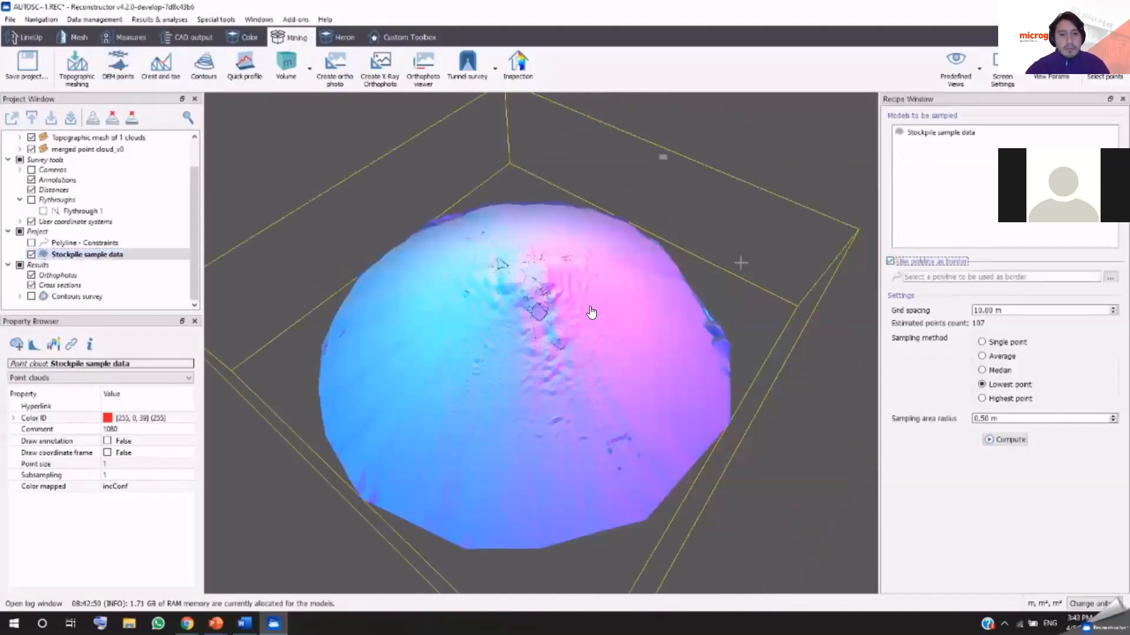
click(76, 245)
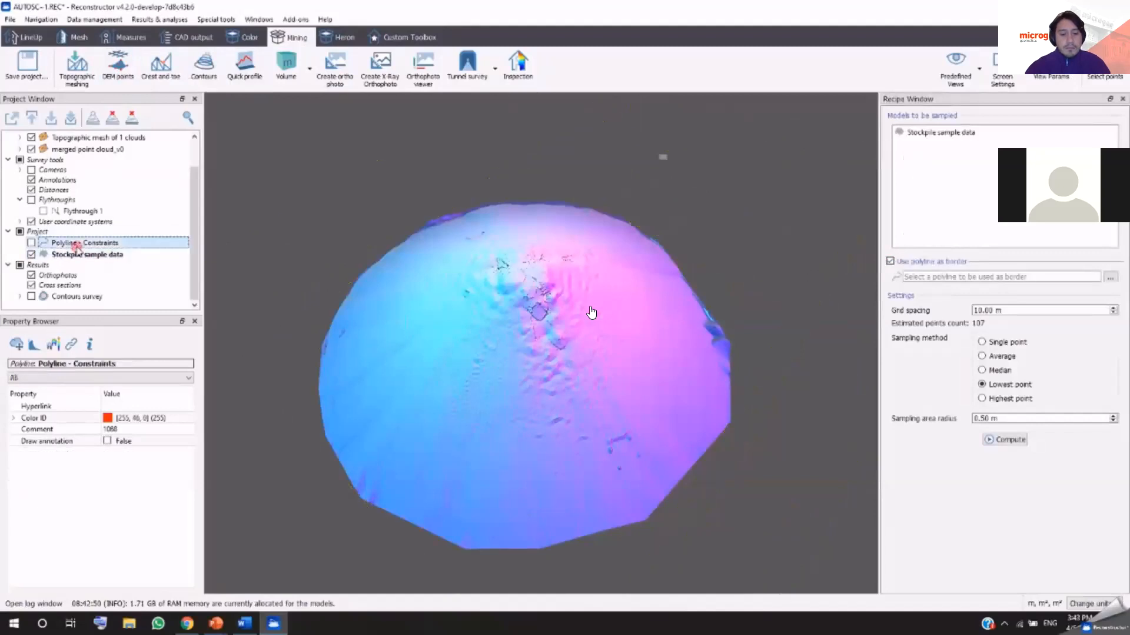
click(31, 243)
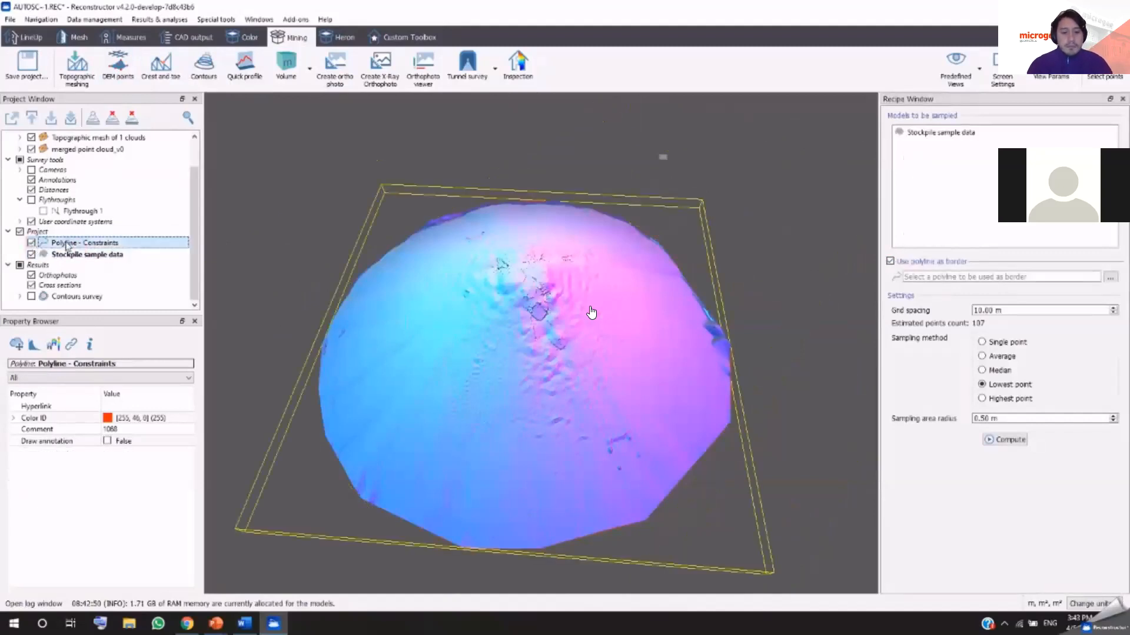
mouse_move(67, 246)
mouse_down()
mouse_move(167, 269)
mouse_move(985, 304)
mouse_move(985, 284)
mouse_up()
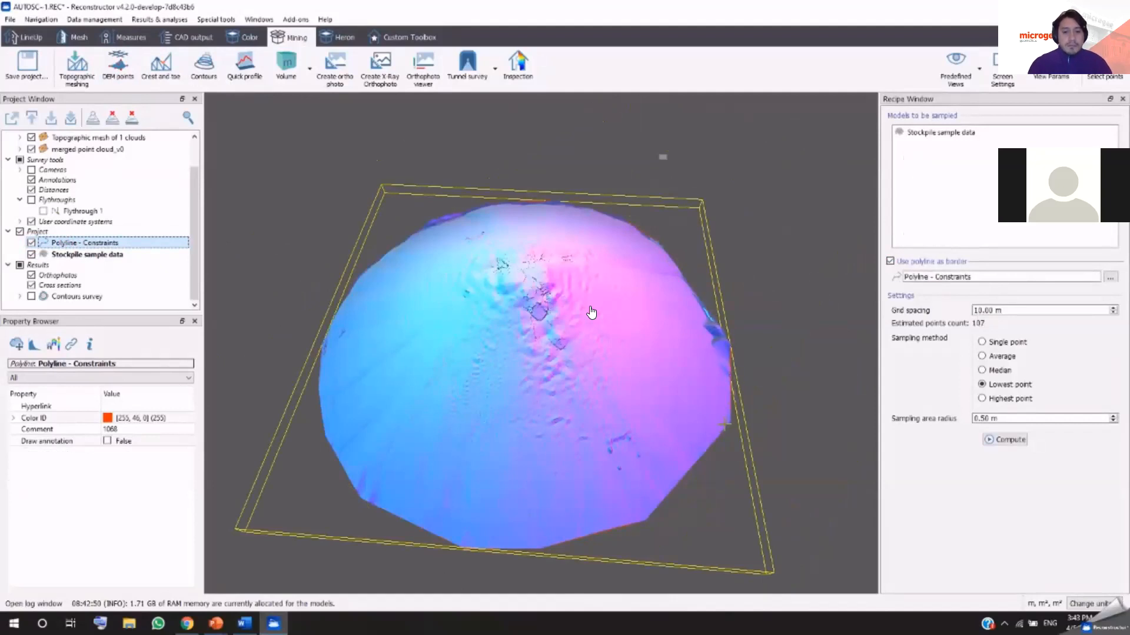
- Set the grid spacing to 0.5 m and the sampling area radius to 0.25 m, and compute the DEM points
drag(1004, 310, 968, 313)
text(0.5)
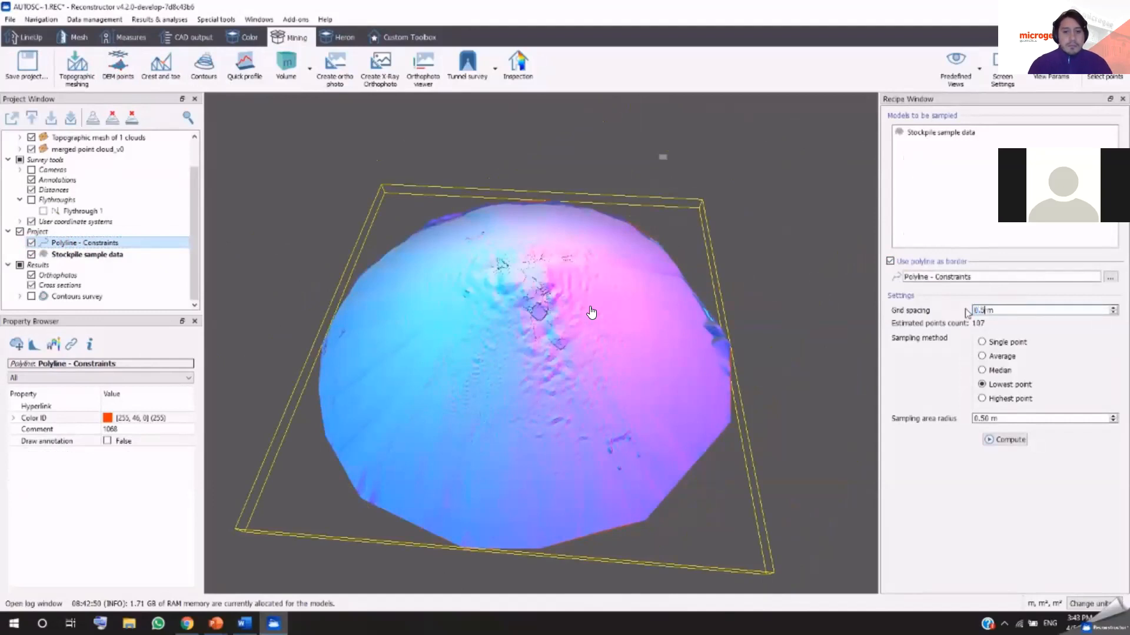
click(1011, 418)
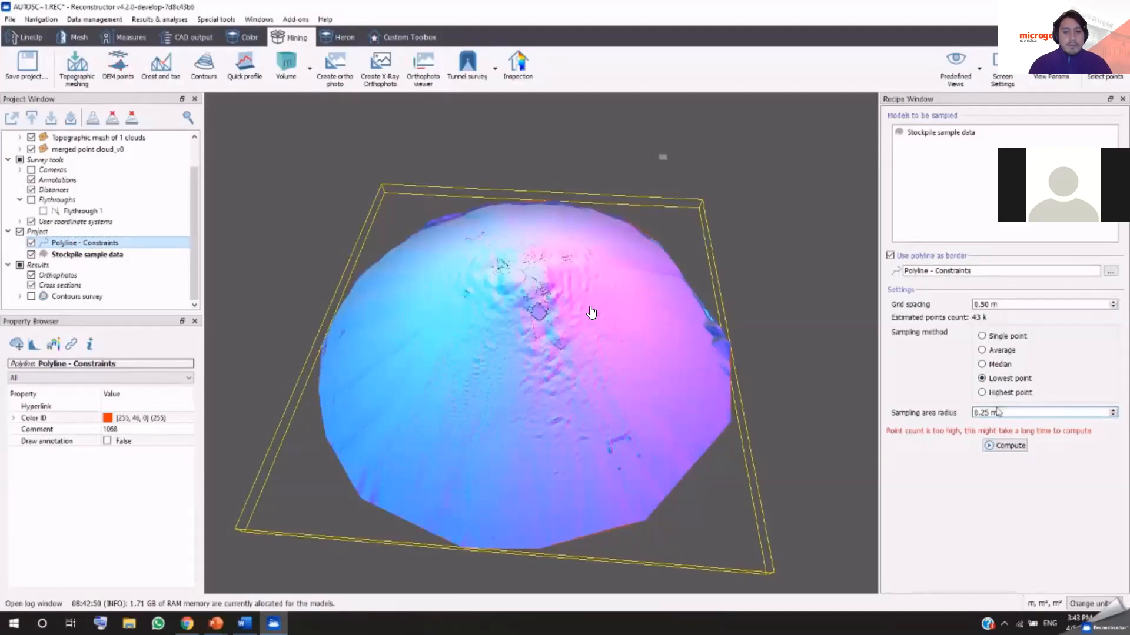
click(1003, 447)
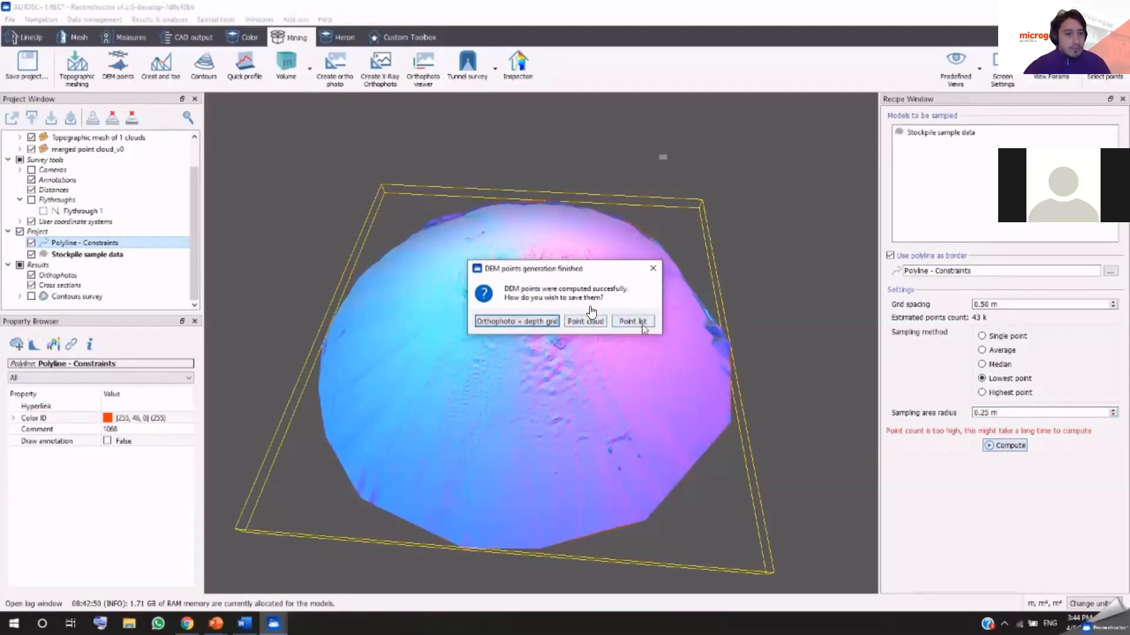
- Save the computed DEM points as a point cloud named "DEM Points - Stockpile application"
click(602, 323)
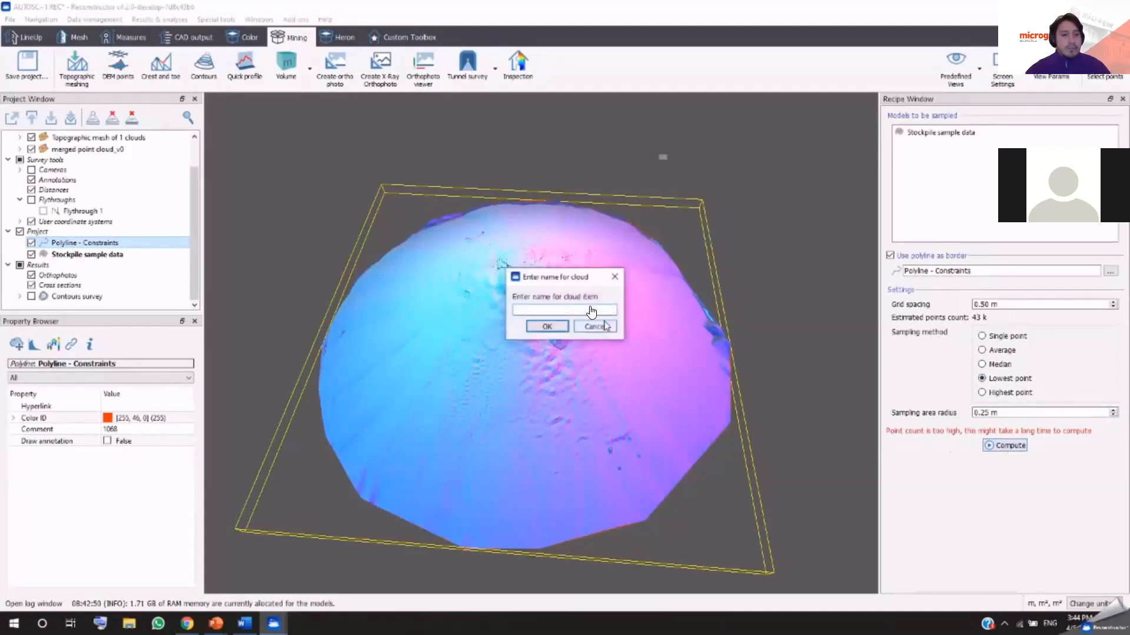
text(DEM Points - Sto)
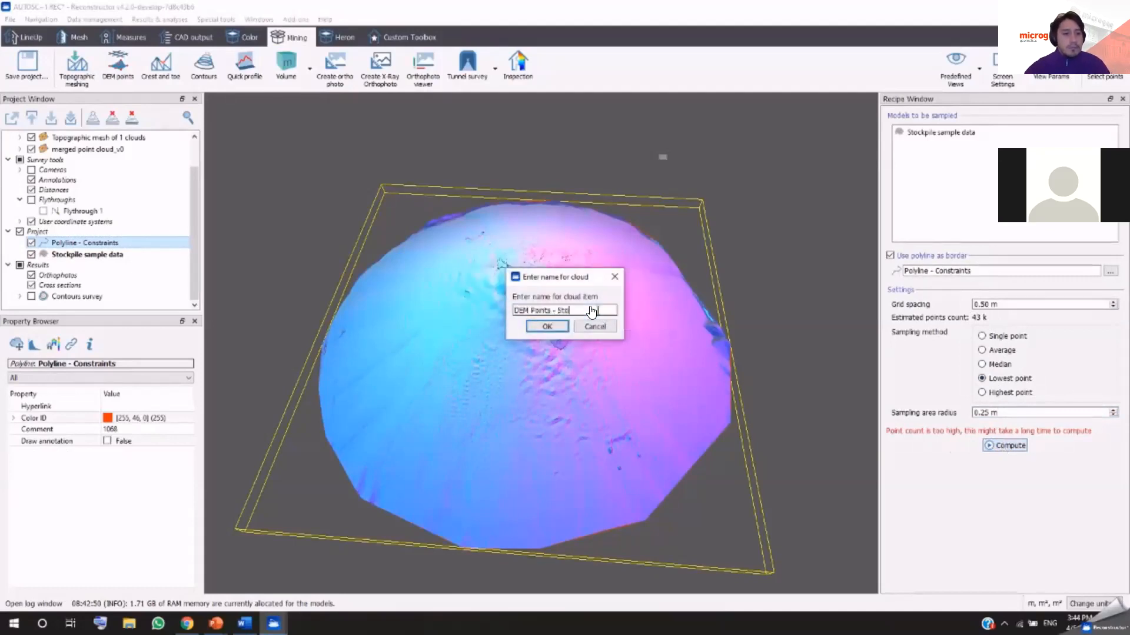
text(ckpile application)
key(Return)
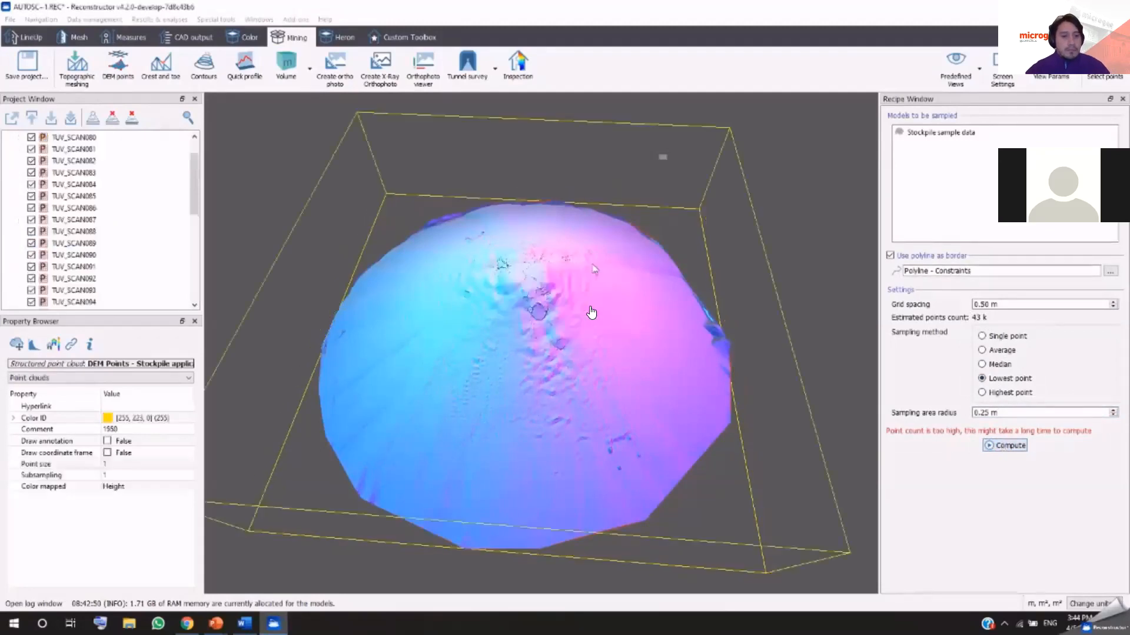
- Load only the DEM Points - Stockpile application cloud and set its point size to 3
drag(196, 198, 196, 144)
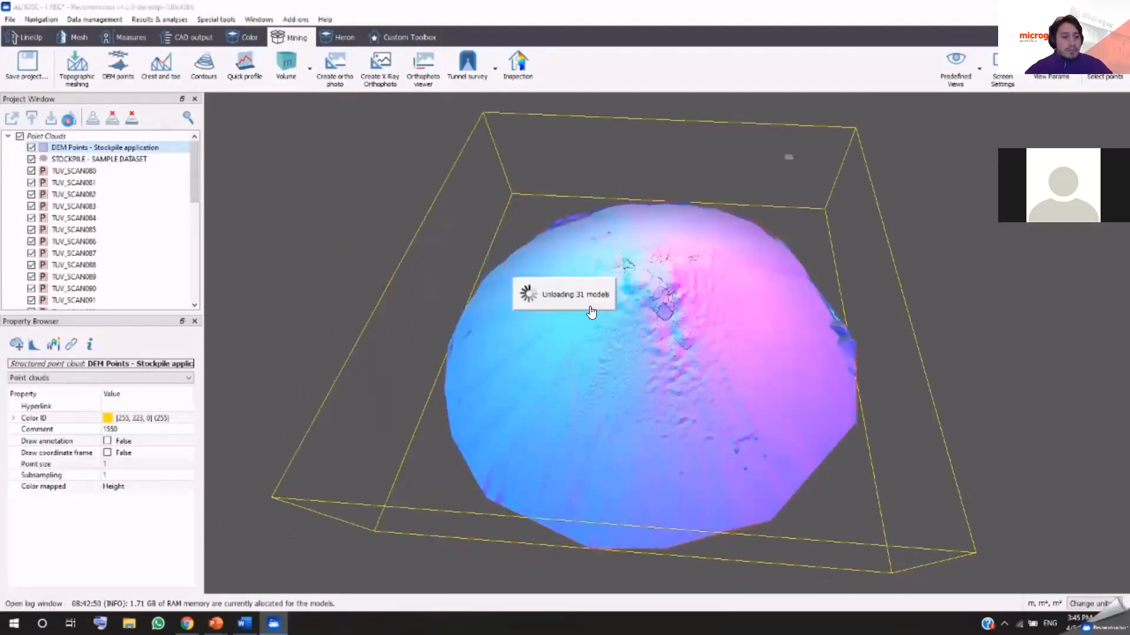
right_click(83, 148)
click(121, 154)
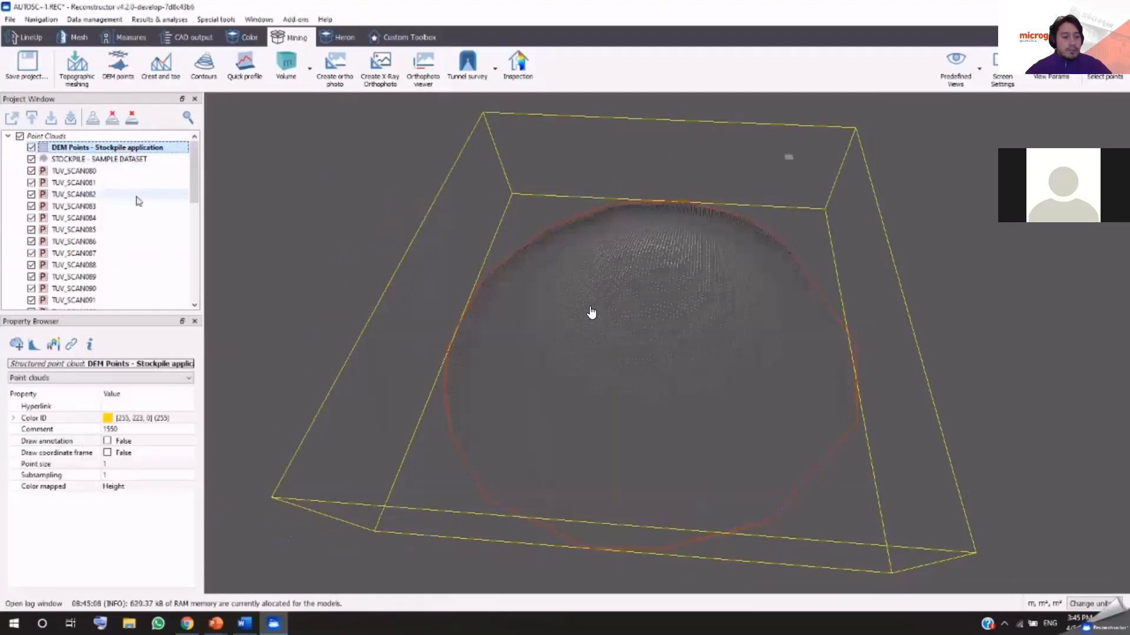
click(118, 465)
text(3)
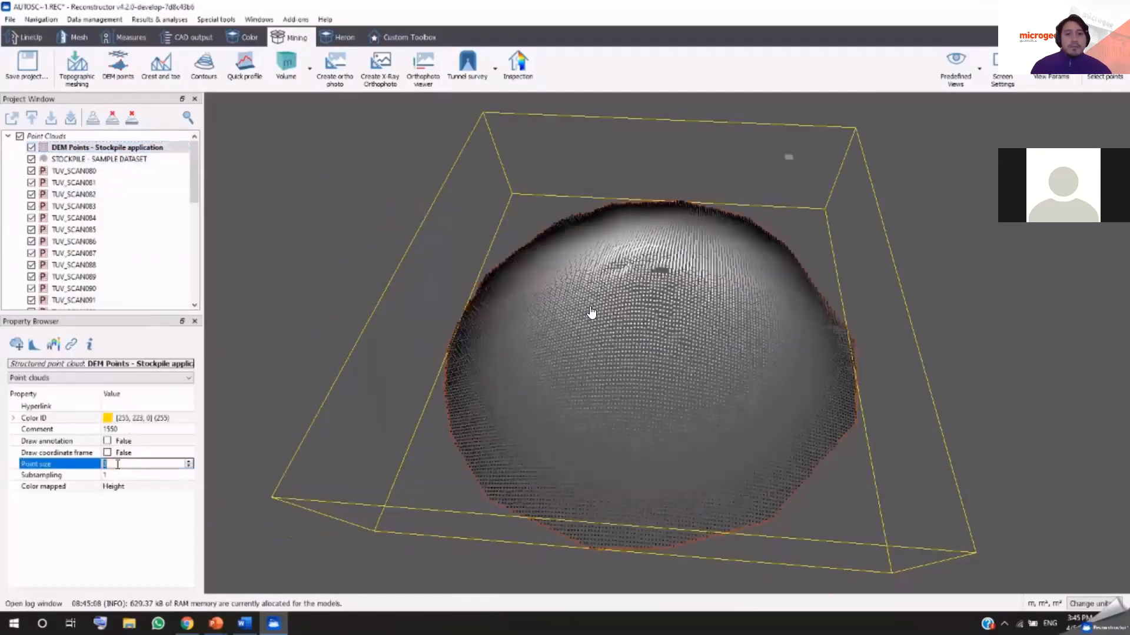
- Map the colours of the DEM Points - Stockpile application cloud by Height
click(125, 487)
click(124, 486)
click(130, 494)
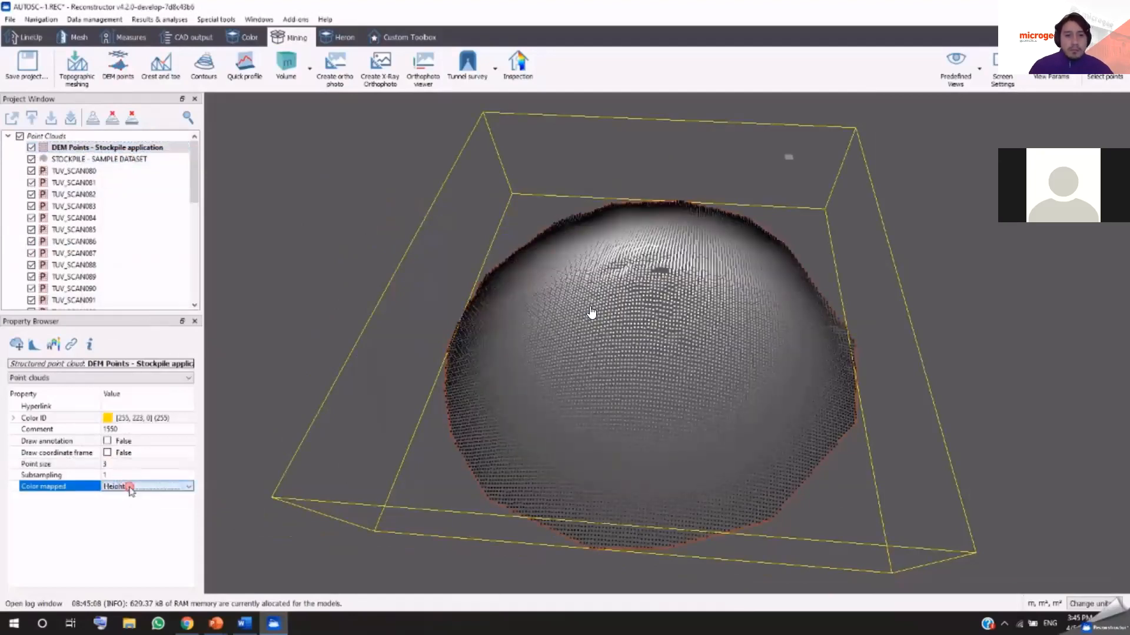
drag(730, 458, 618, 378)
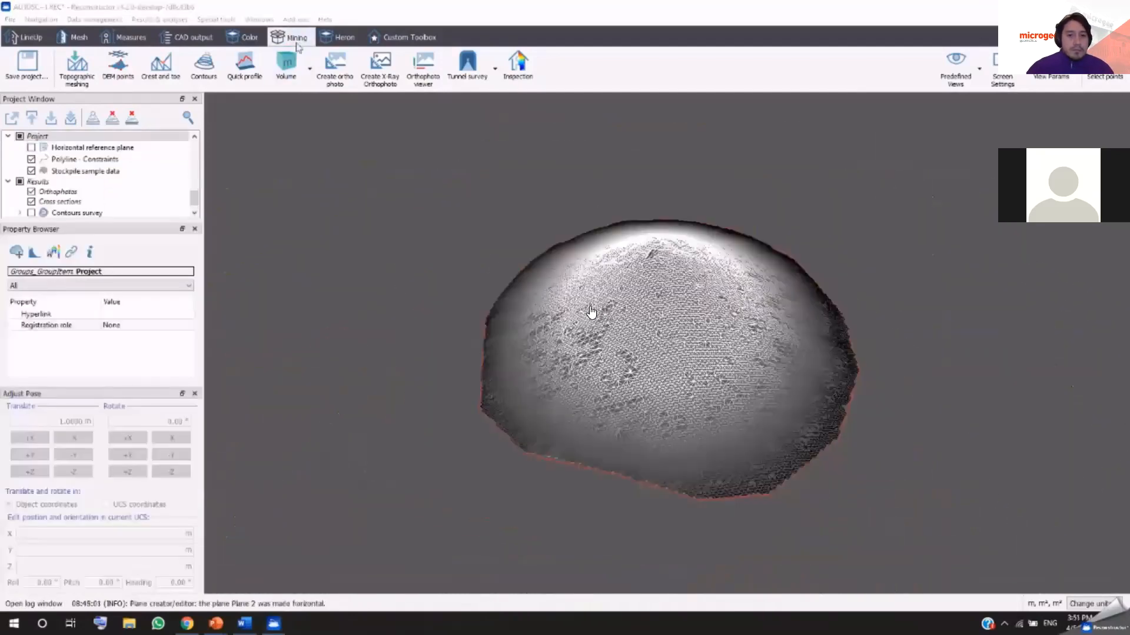
- Start a Volume from plane calculation and choose the DEM Points - Stockpile application mesh as the surface to integrate
click(310, 69)
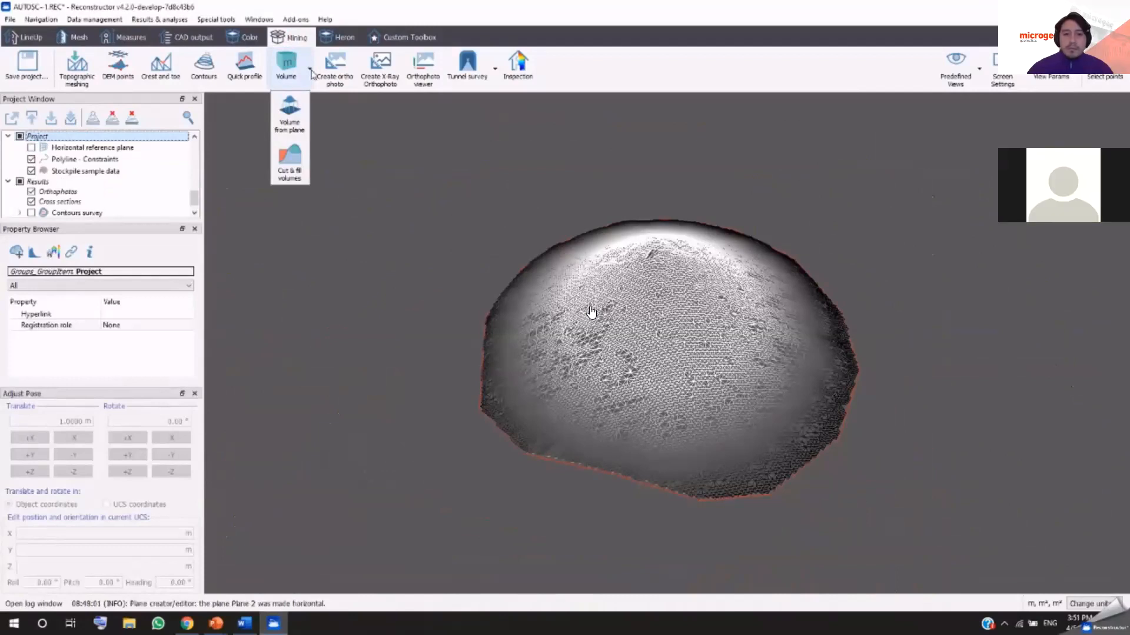
click(291, 112)
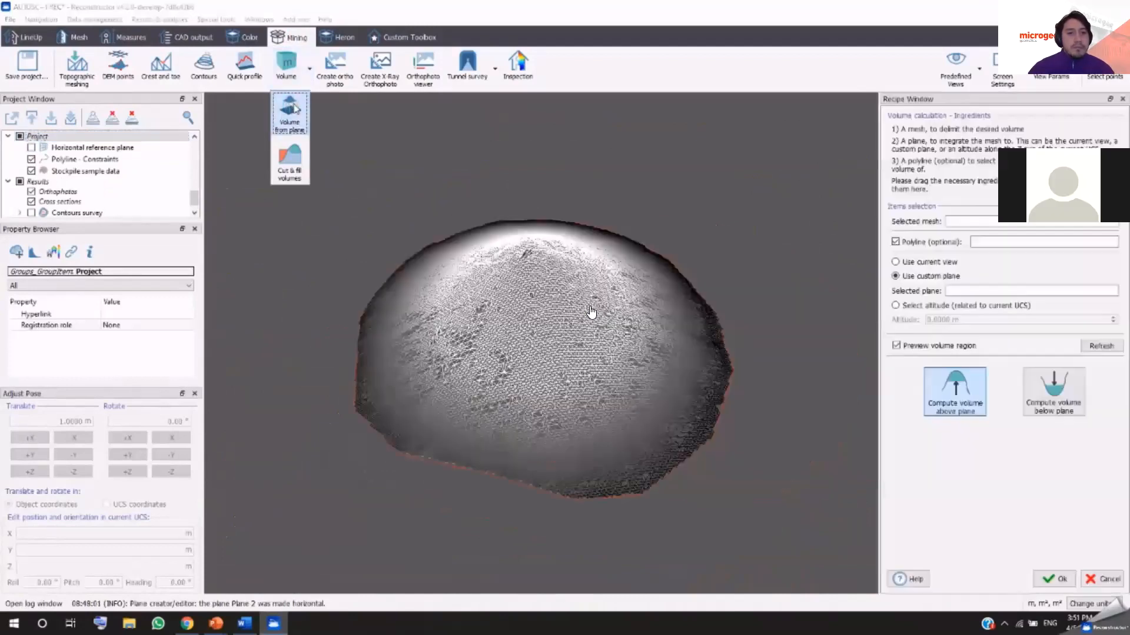
drag(194, 197, 194, 170)
click(123, 168)
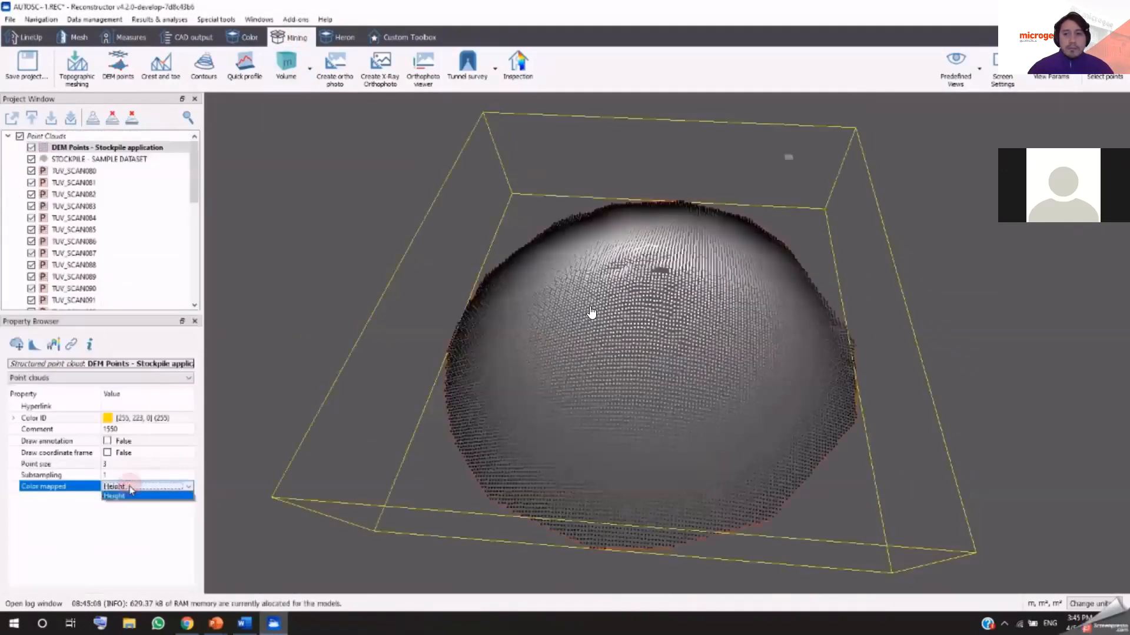
- Examine the height-mapped DEM point grid of the stockpile from several angles, up close and as a whole
click(130, 491)
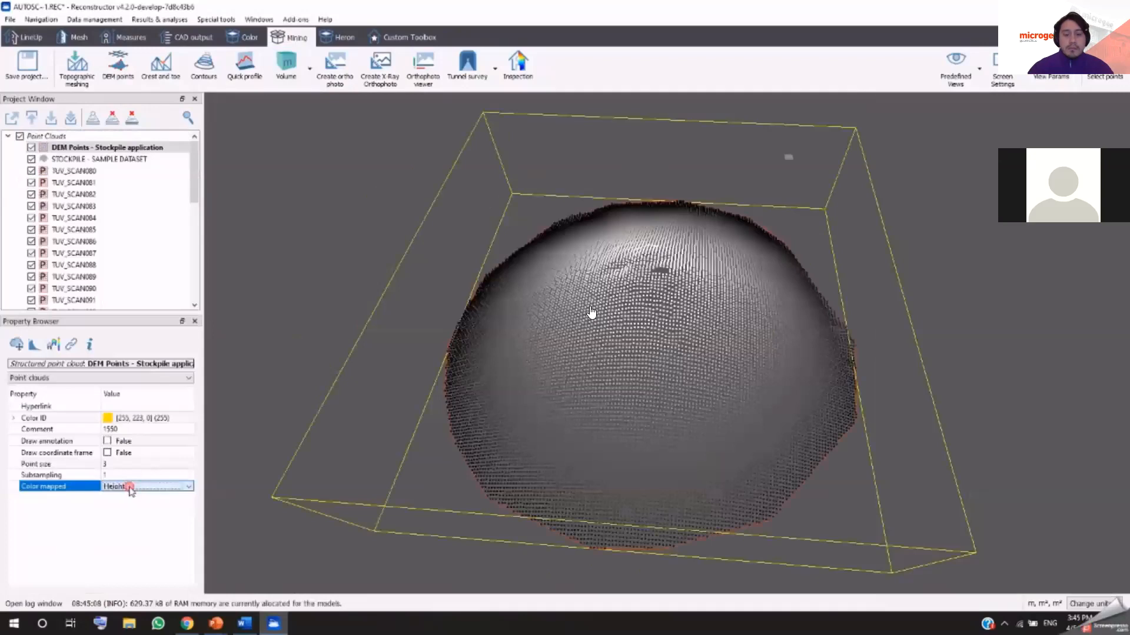
drag(731, 459, 767, 368)
drag(620, 432, 693, 476)
drag(504, 436, 586, 442)
middle_drag(374, 404, 461, 419)
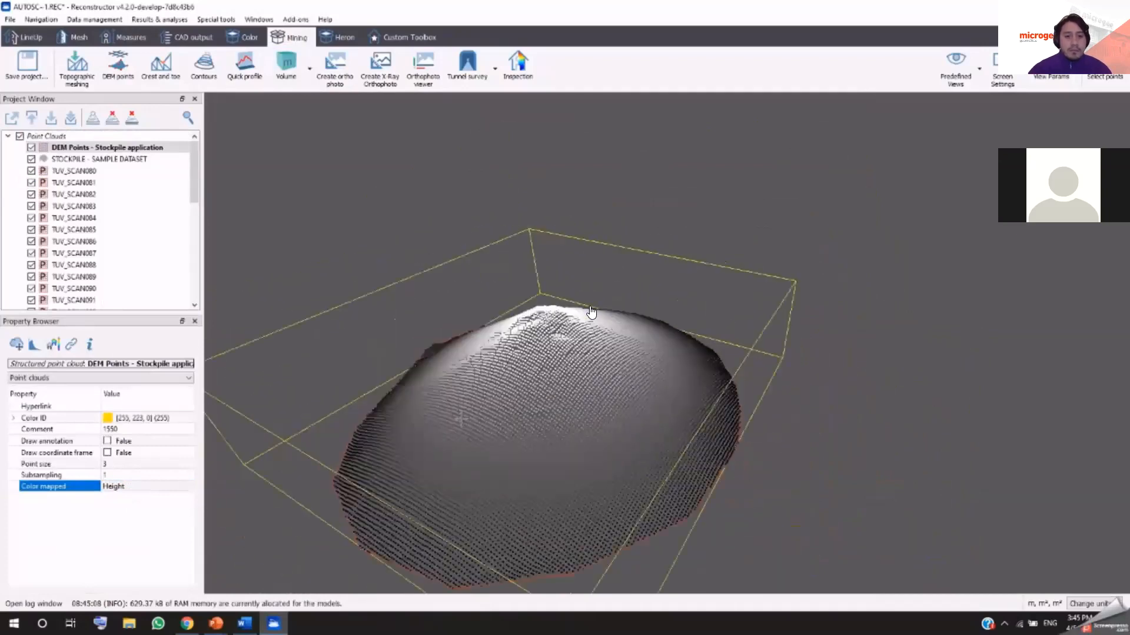
scroll(591, 312, up, 6)
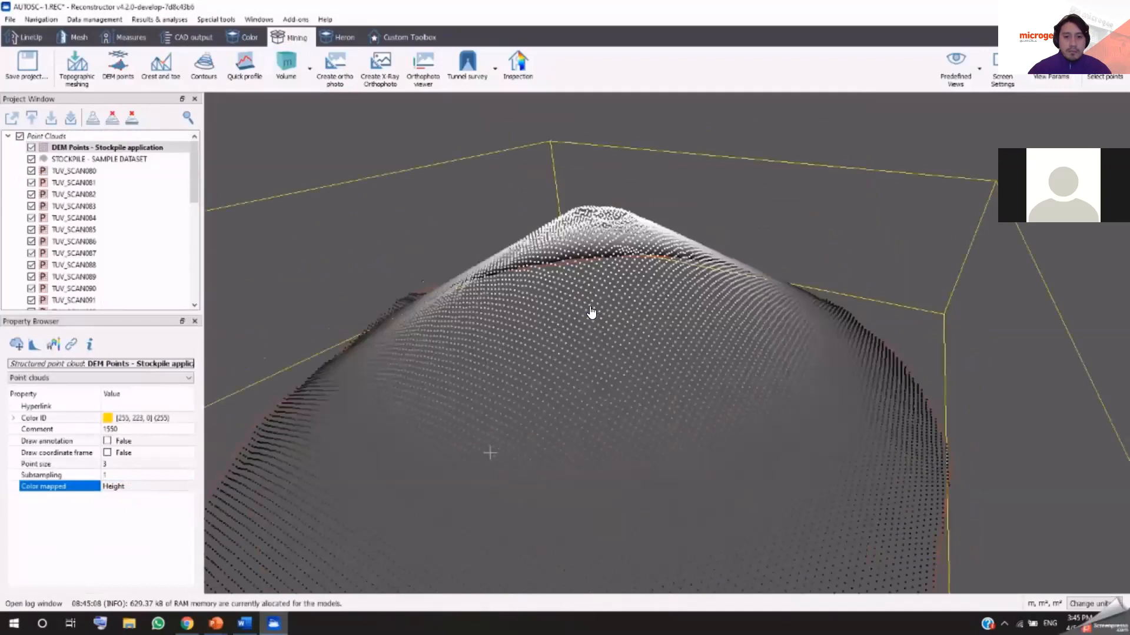
scroll(592, 312, down, 6)
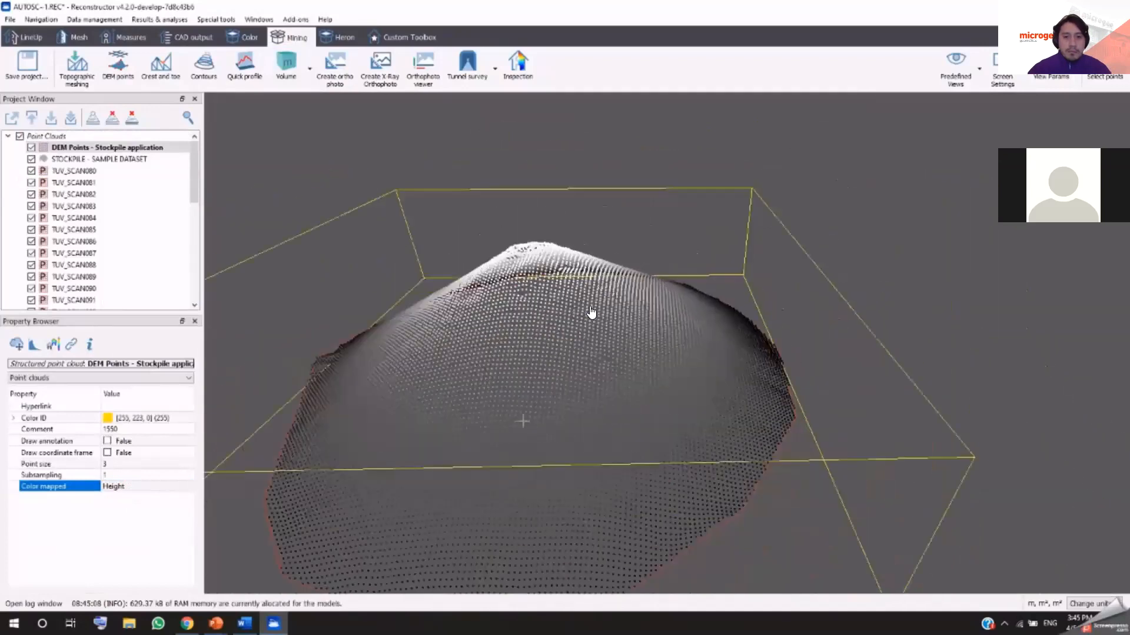
scroll(591, 312, down, 5)
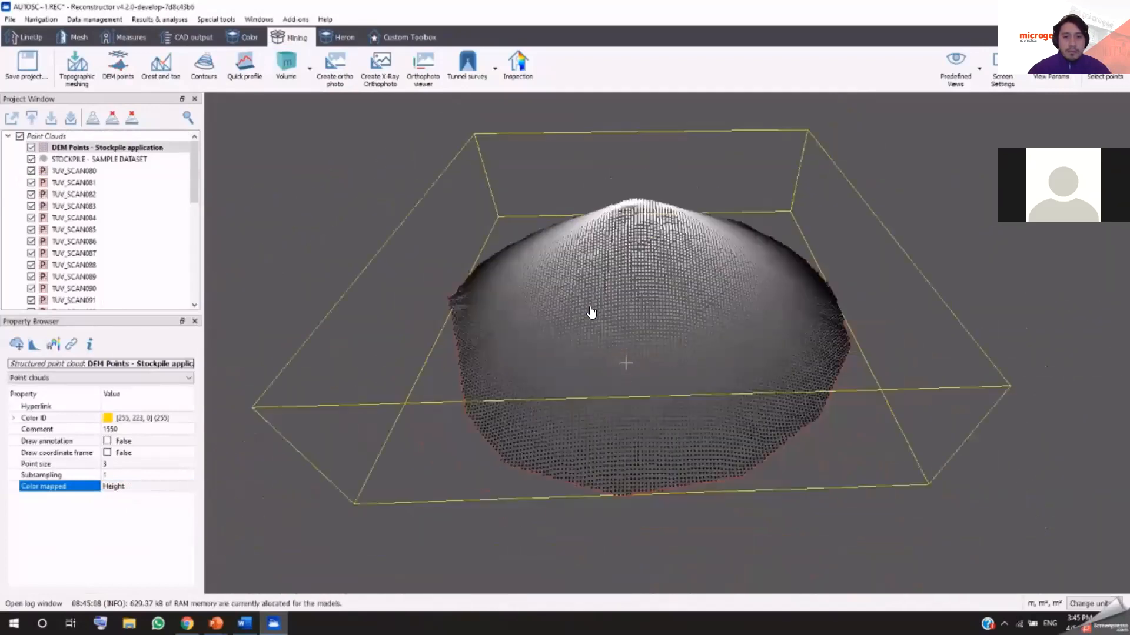
- Create a multiresolution mesh from the DEM Points - Stockpile application cloud, saving the modified cloud first
right_click(157, 151)
mouse_move(224, 380)
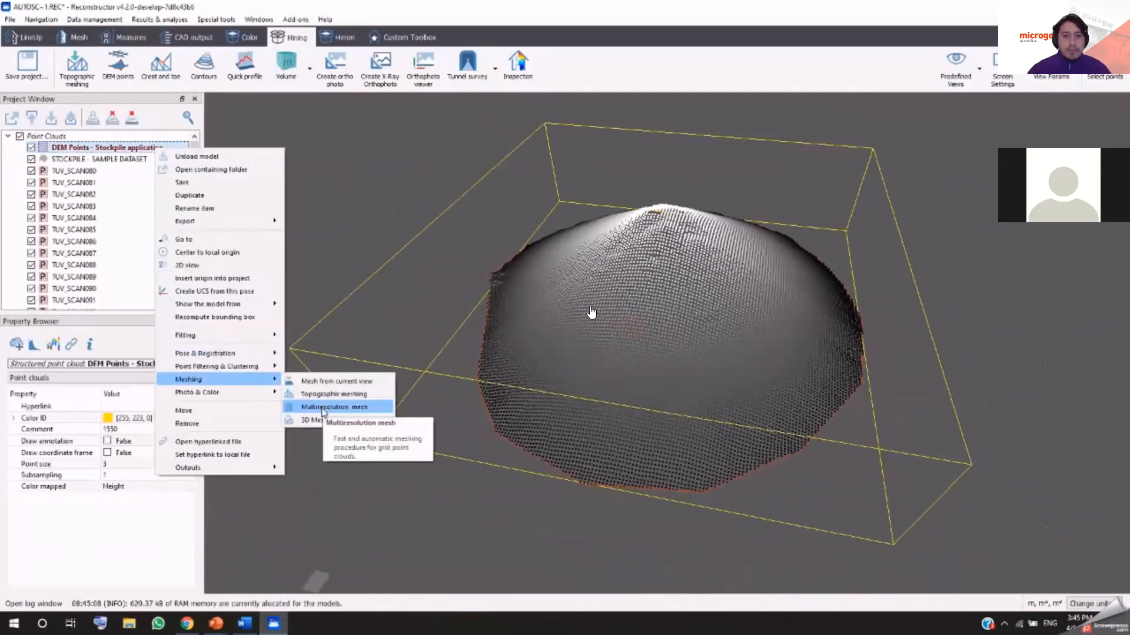
click(329, 407)
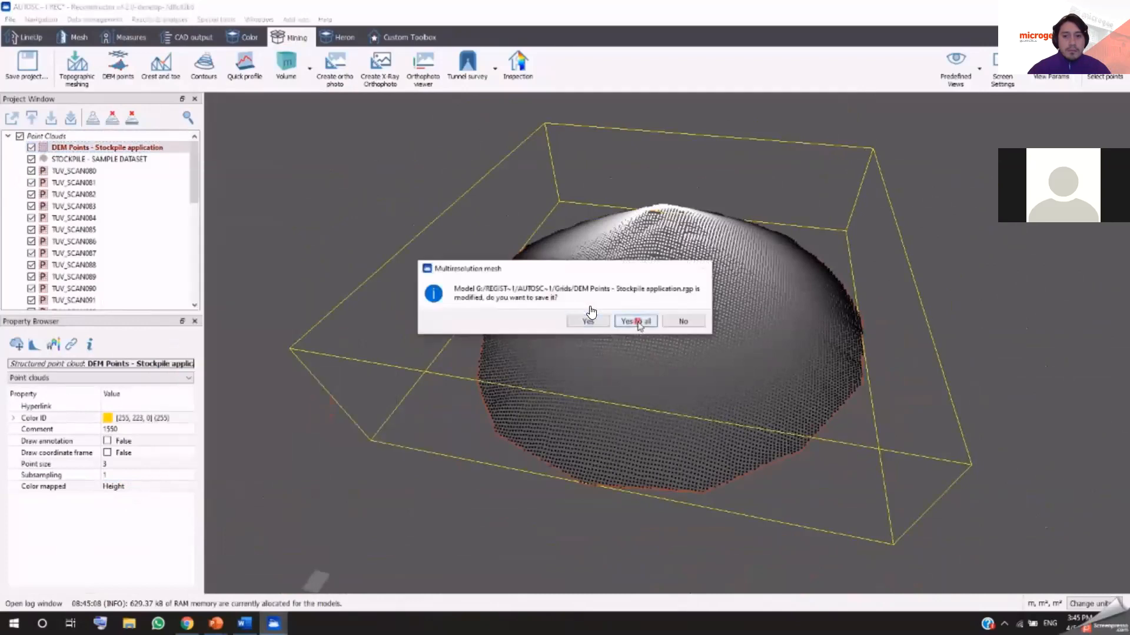
click(637, 321)
click(350, 98)
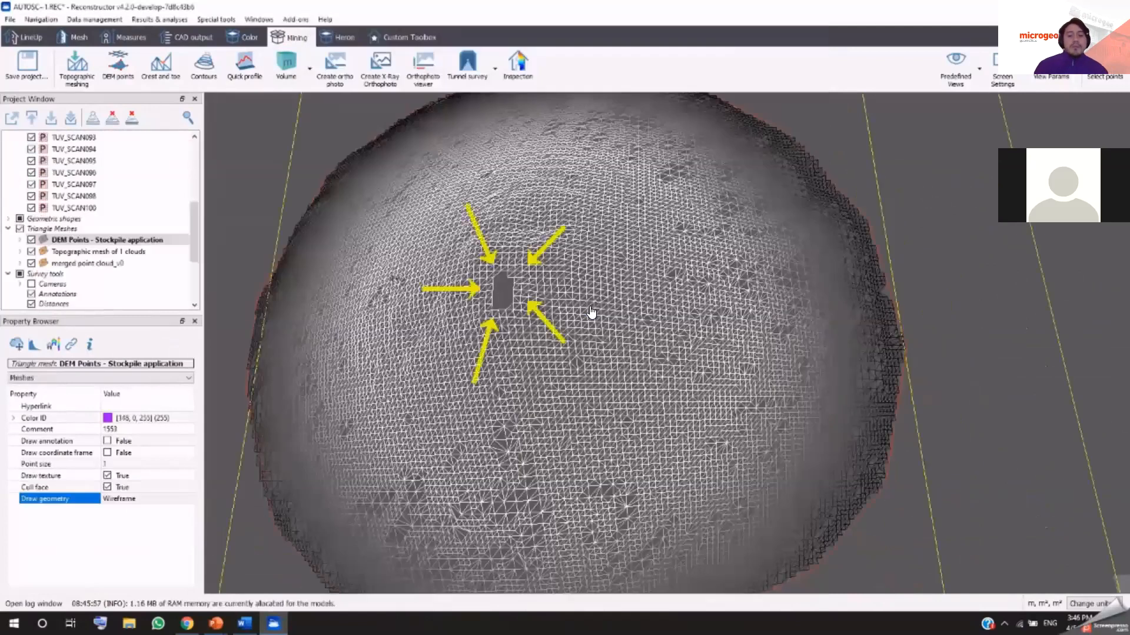
- Edit the DEM Points - Stockpile application mesh in the mesh editor and close the boundary of the hole at its peak
click(162, 241)
right_click(163, 242)
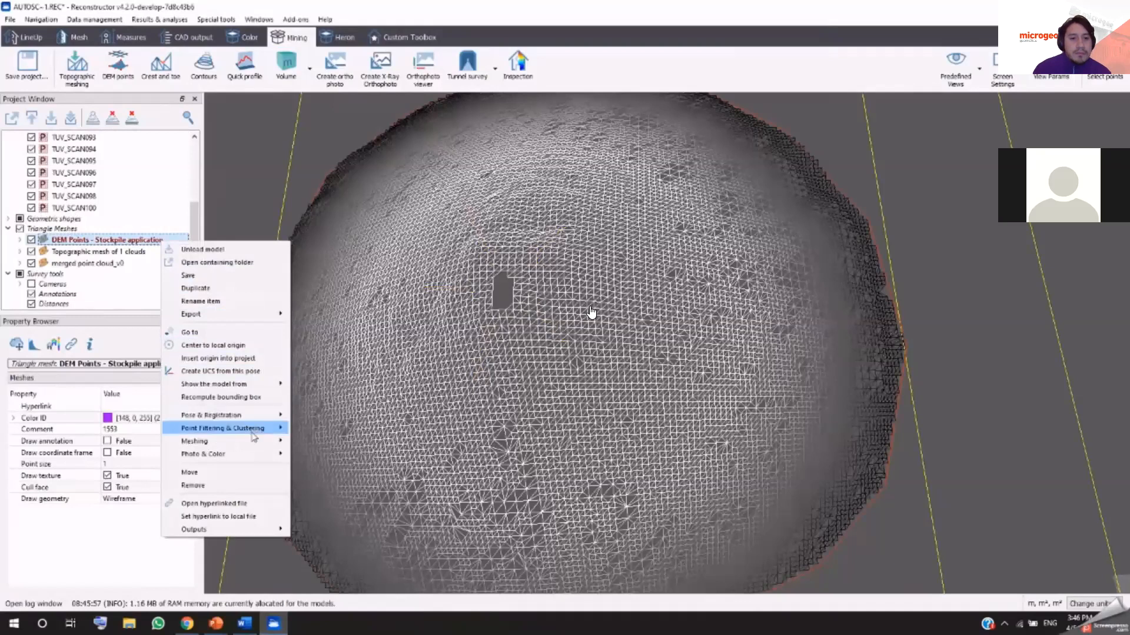
mouse_move(253, 444)
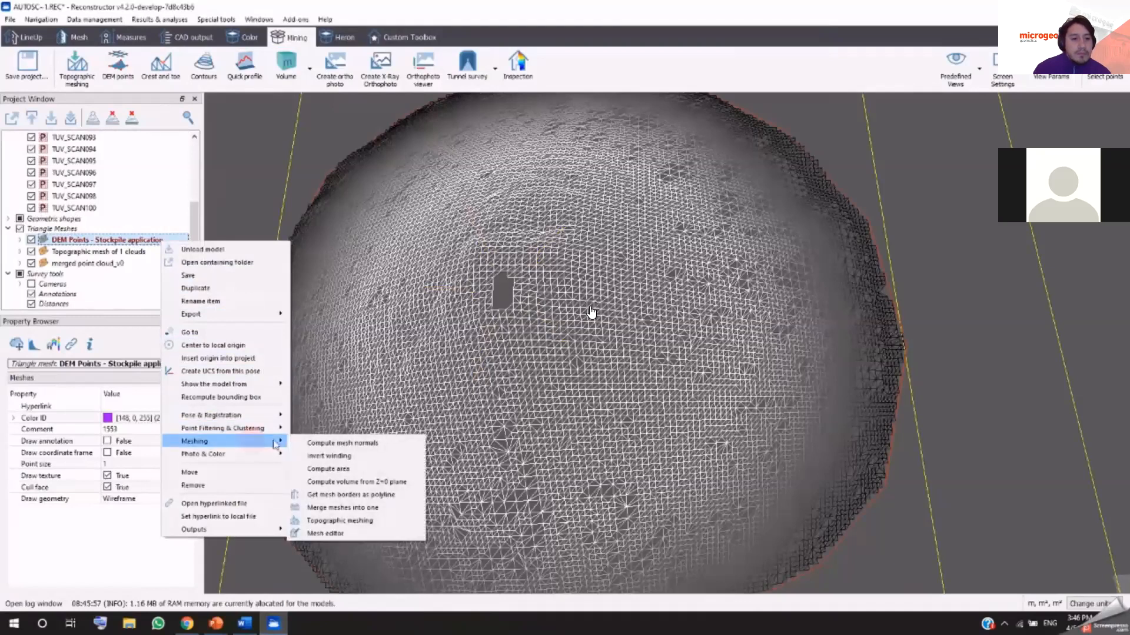
click(343, 534)
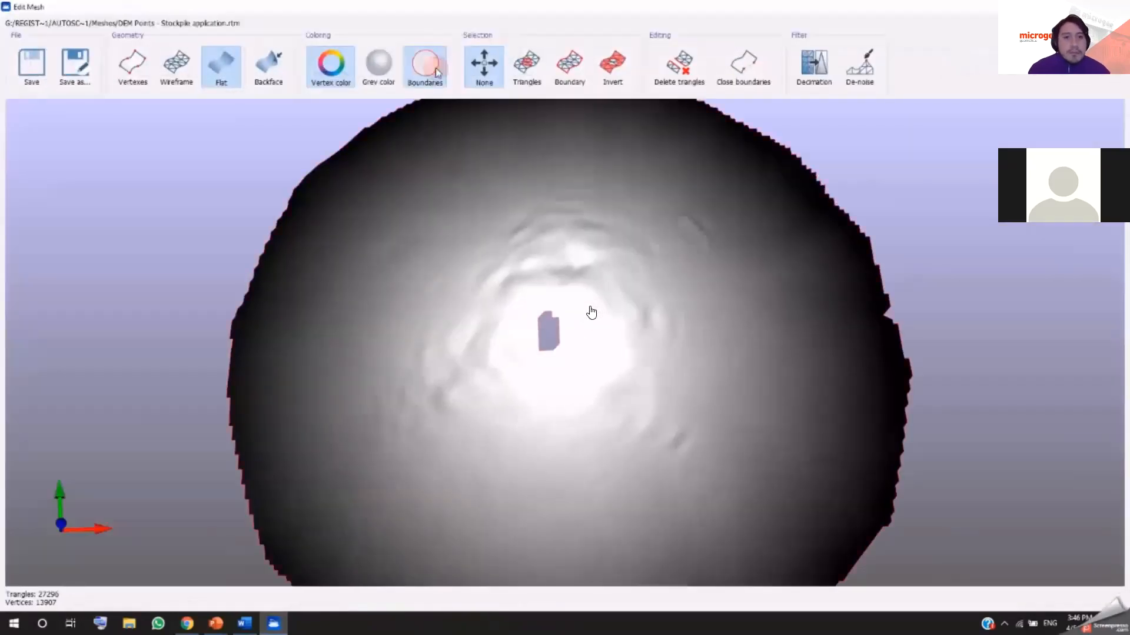
click(570, 65)
click(743, 65)
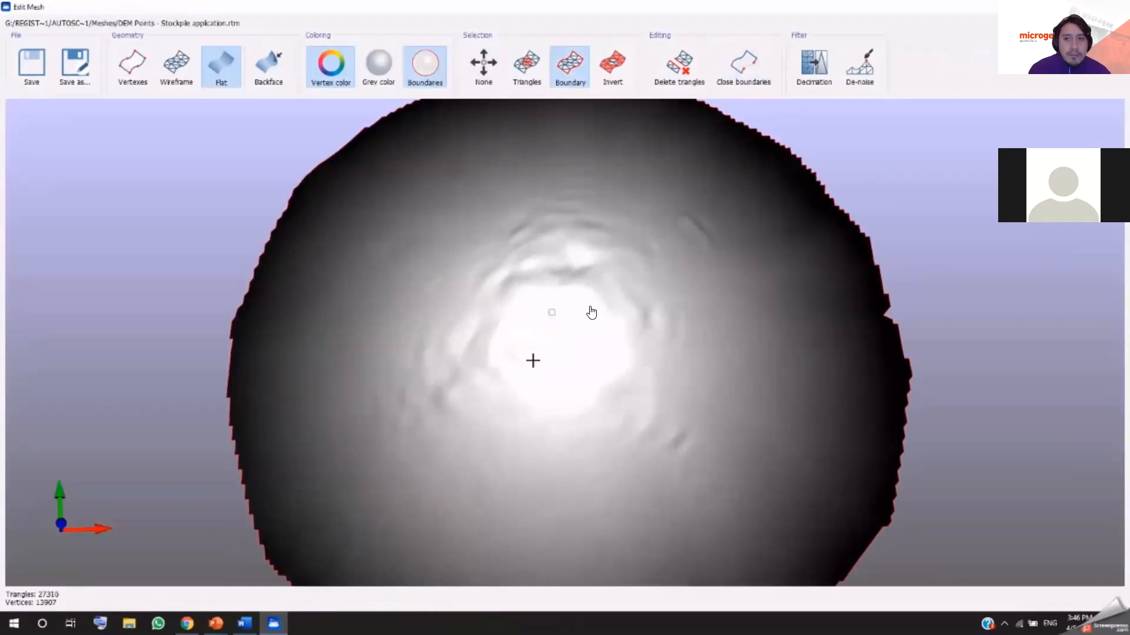
click(484, 64)
drag(530, 427, 563, 386)
drag(552, 313, 617, 466)
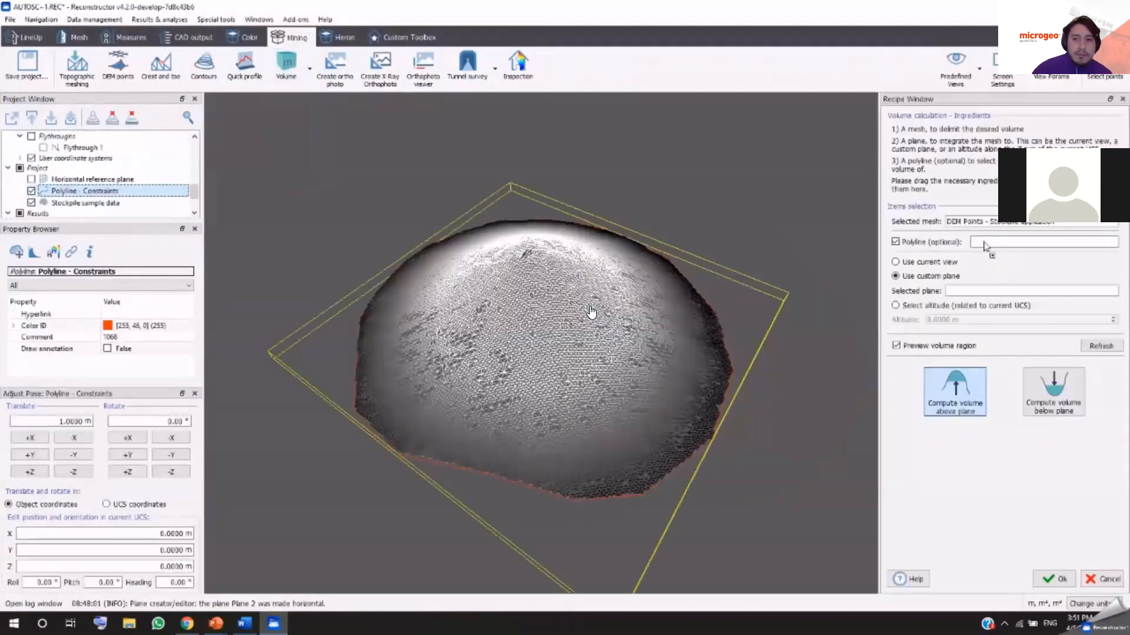
- Limit the volume calculation with Polyline - Constraints and use the displayed Horizontal reference plane as its custom plane
drag(984, 245, 985, 247)
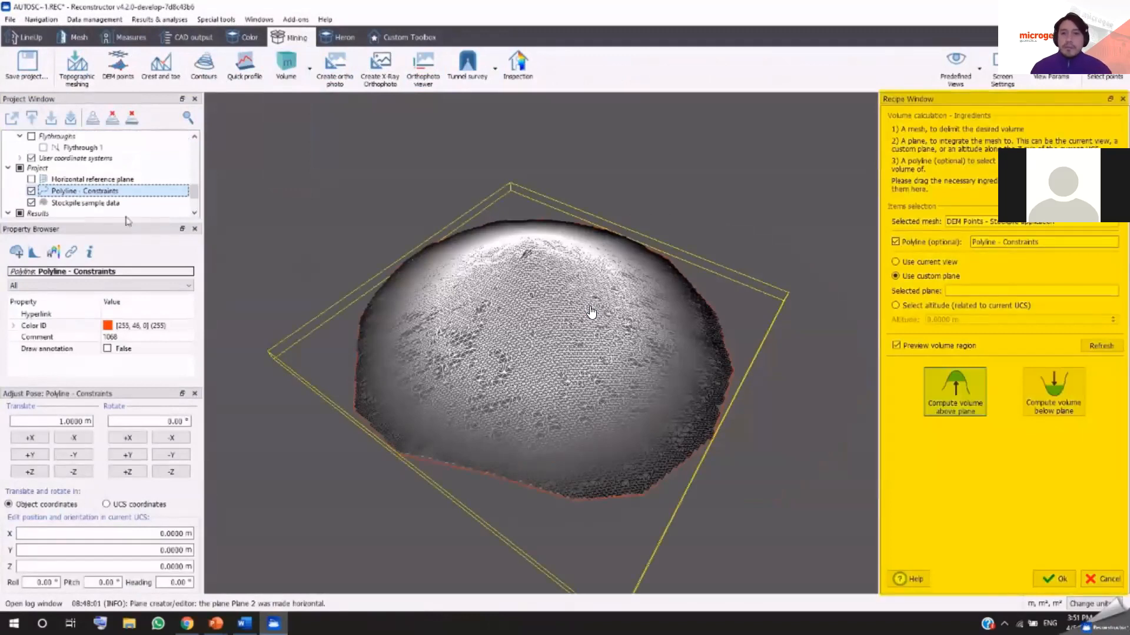
click(93, 179)
click(31, 179)
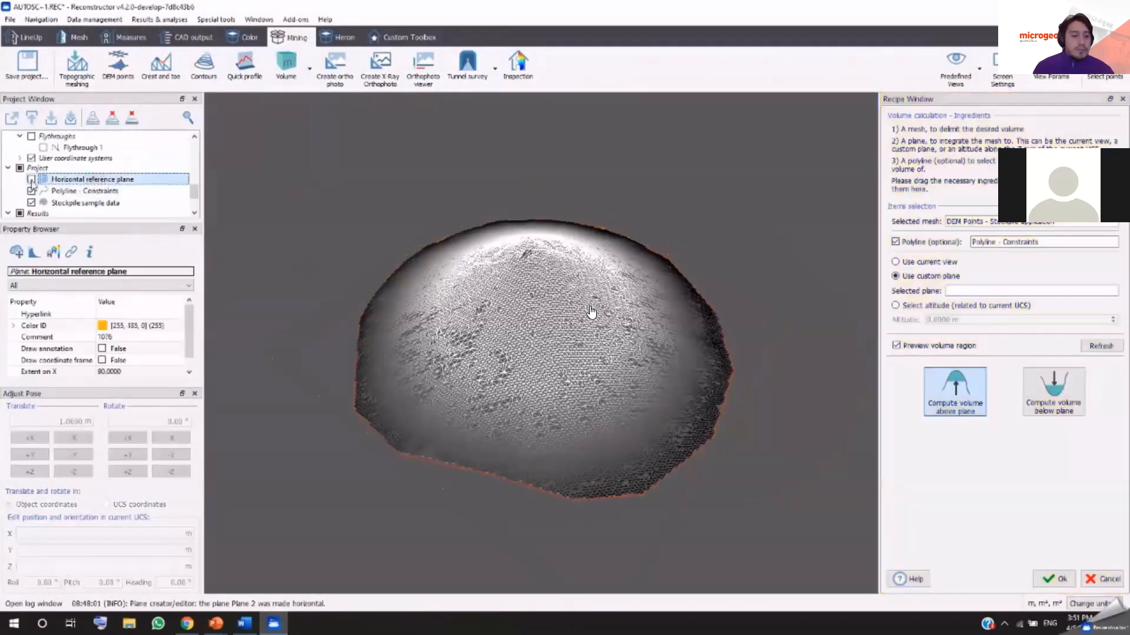
mouse_move(536, 389)
mouse_down()
mouse_move(539, 367)
mouse_move(507, 270)
mouse_move(501, 308)
mouse_move(546, 373)
mouse_up()
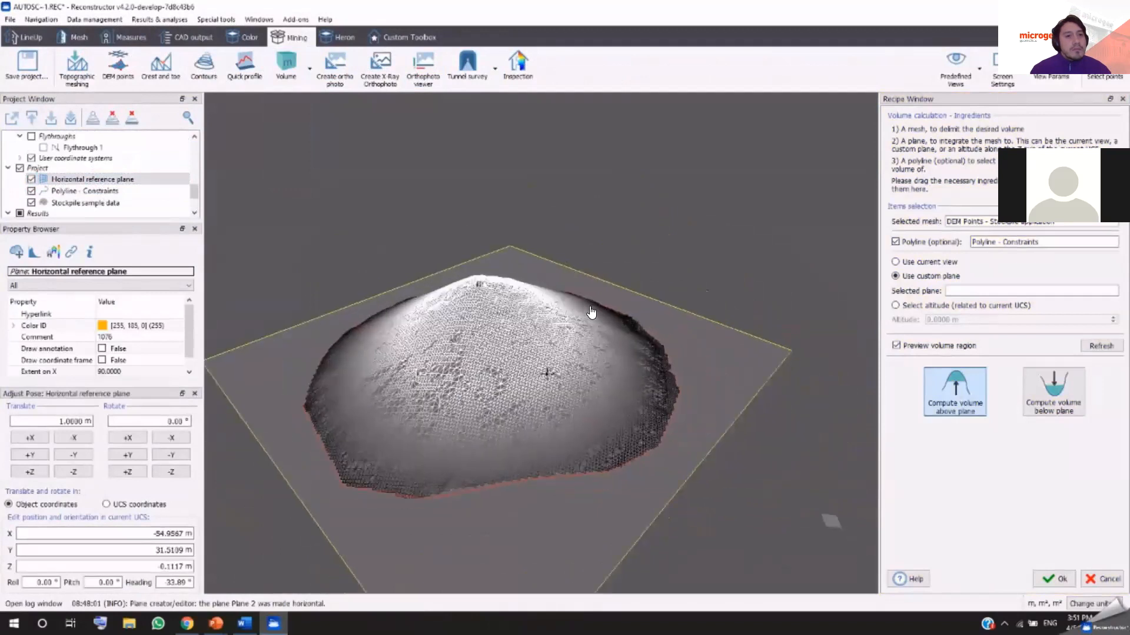
scroll(547, 373, down, 3)
scroll(517, 378, down, 2)
mouse_move(513, 381)
middle_down()
mouse_move(537, 350)
mouse_move(534, 326)
middle_up()
drag(534, 327, 533, 340)
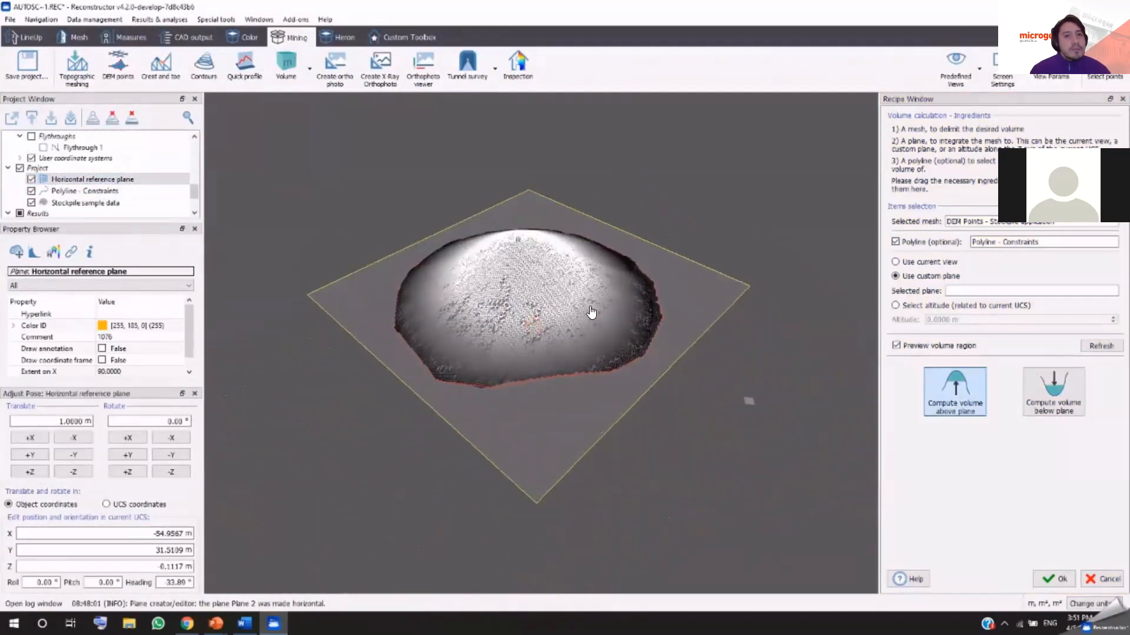
drag(91, 179, 968, 294)
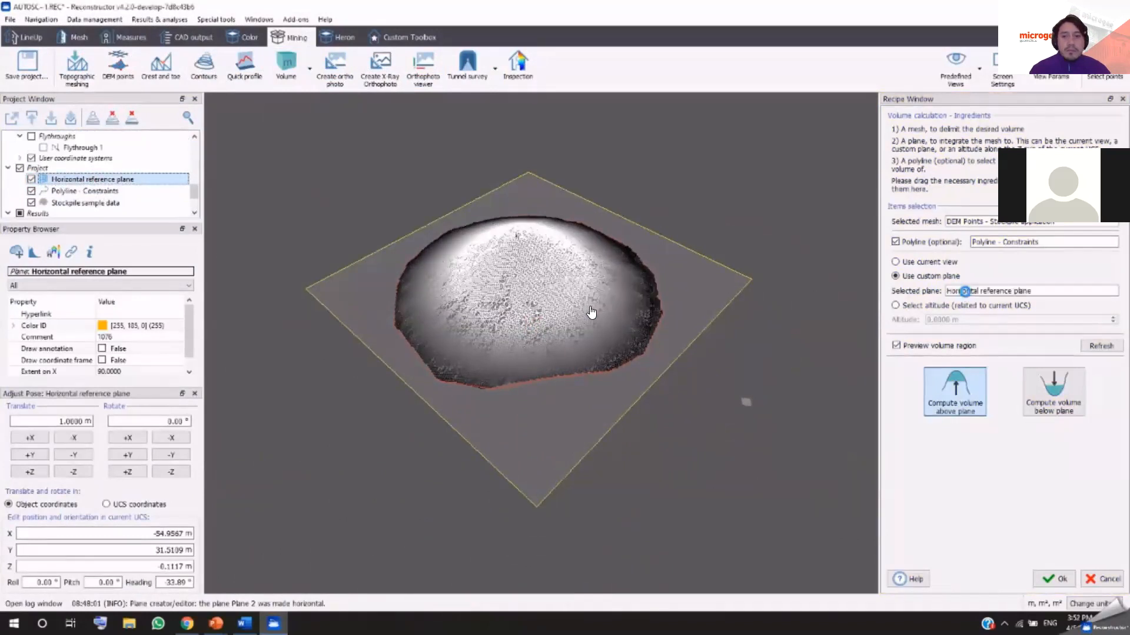
- Preview the volume region below the plane, then compute the stockpile volume above the plane
click(1059, 397)
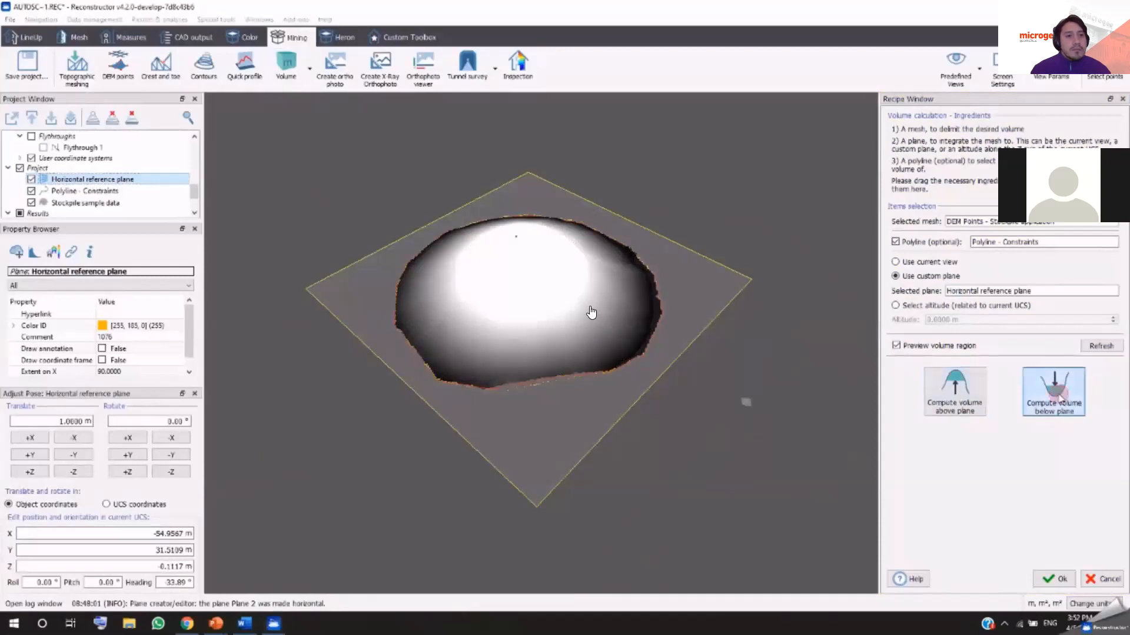
click(972, 399)
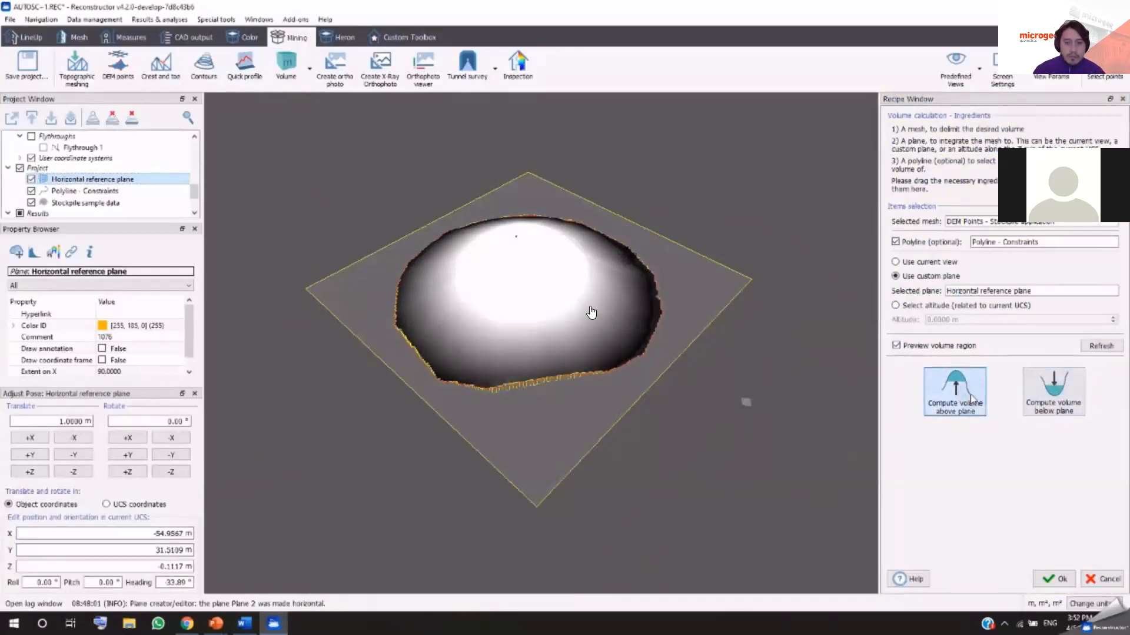
click(1053, 581)
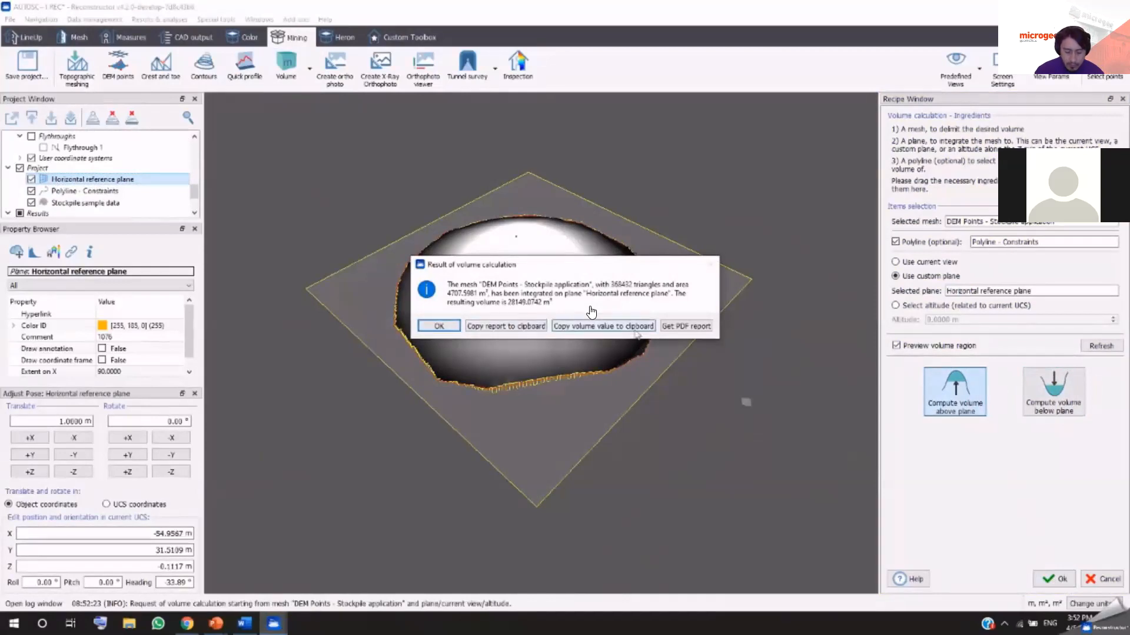
- Prepare a PDF volume report with site name "Stockpile Volume", survey date 3/31/2020 and an updated processing date
click(686, 327)
drag(559, 170, 422, 177)
text(Stockpile Volume)
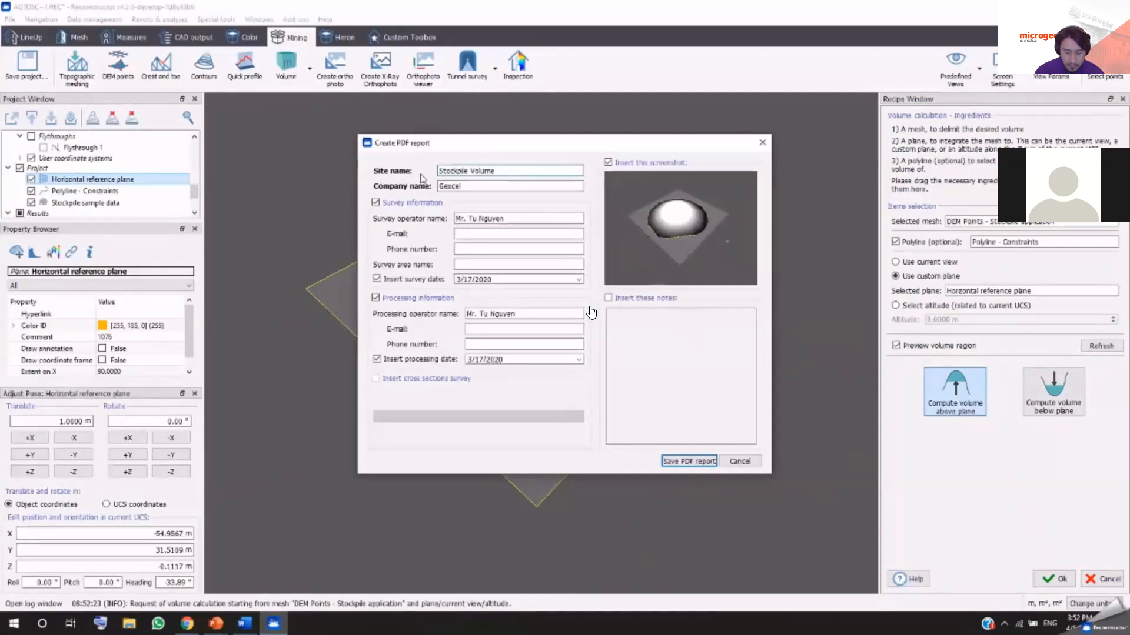
click(579, 280)
click(516, 387)
click(528, 316)
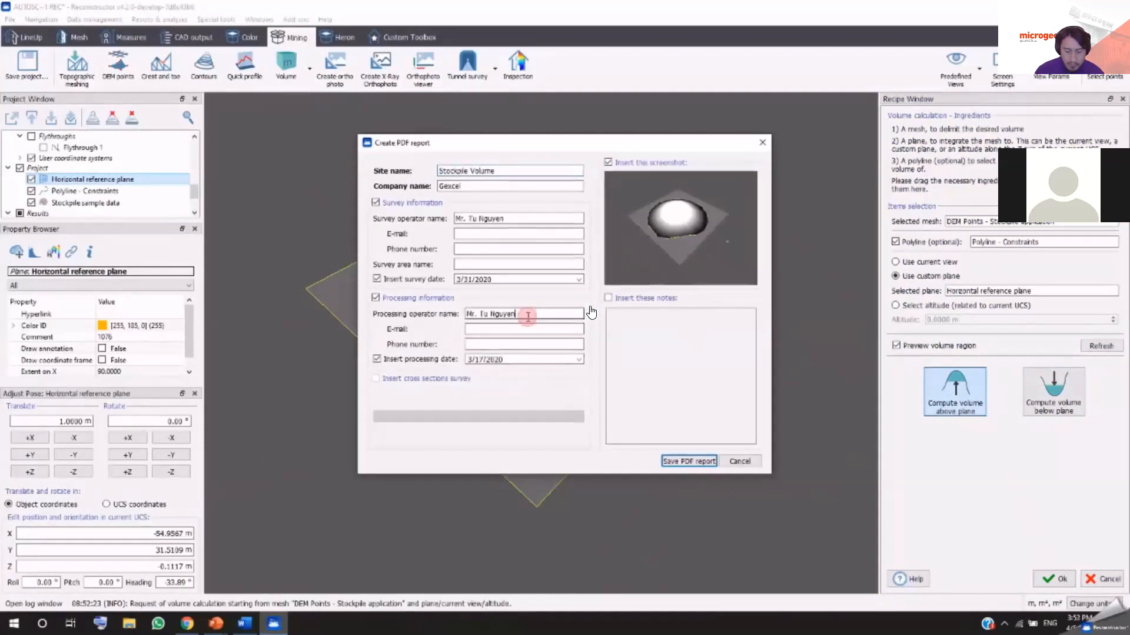
click(579, 359)
click(590, 468)
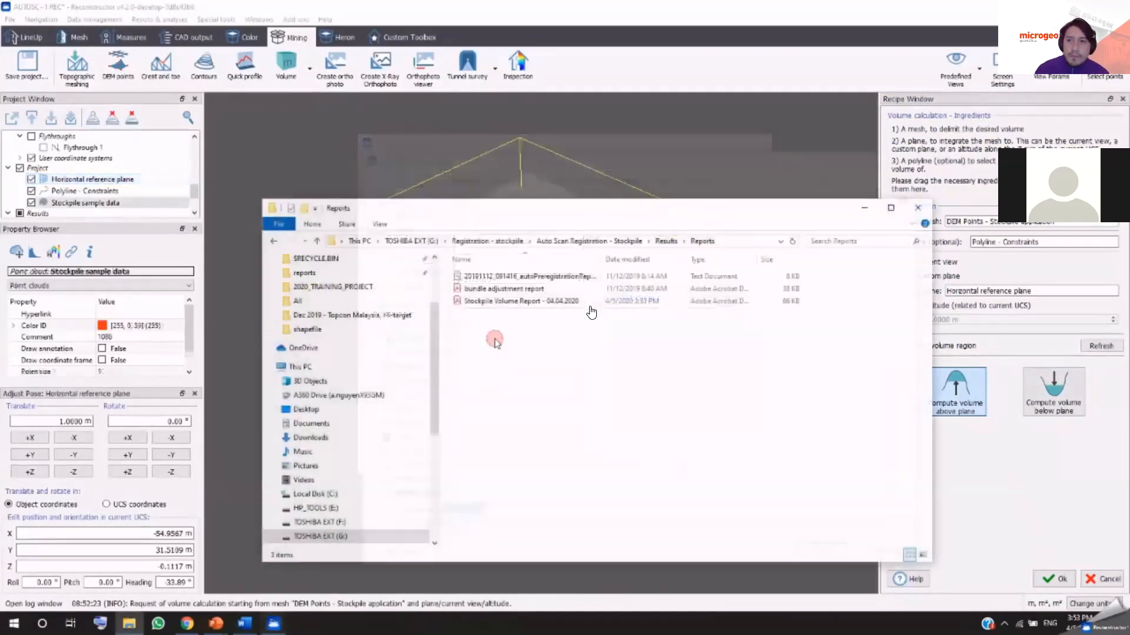
- Open the Stockpile Volume Report - 04.04.2020 PDF, review it down to the stockpile image, and switch back to the presentation
double_click(590, 307)
drag(978, 258, 978, 498)
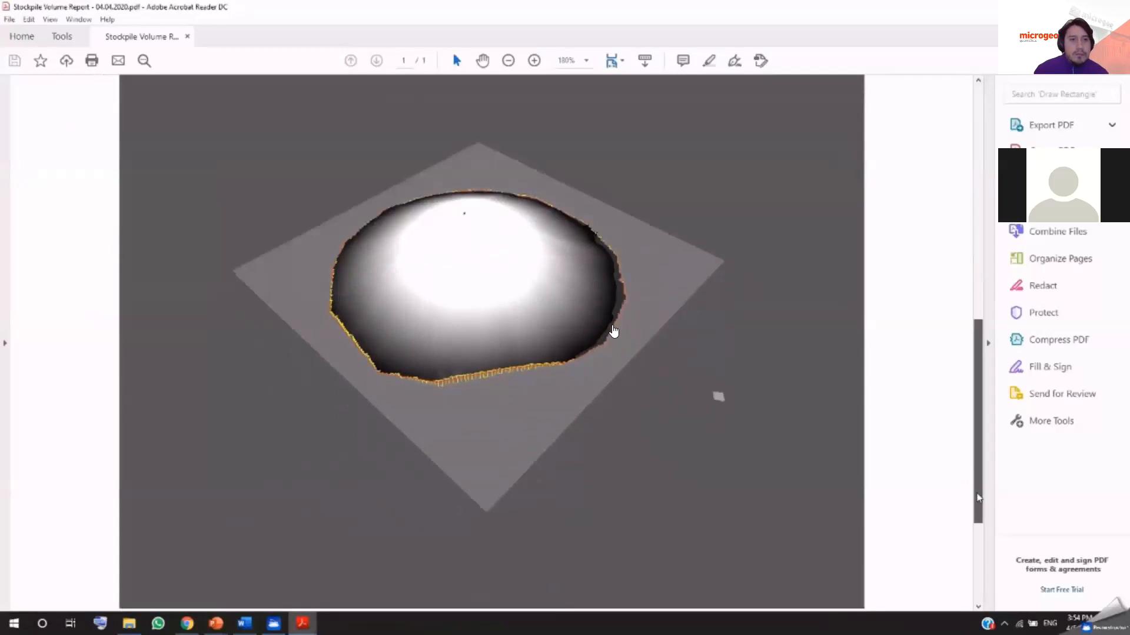
key(alt+Tab)
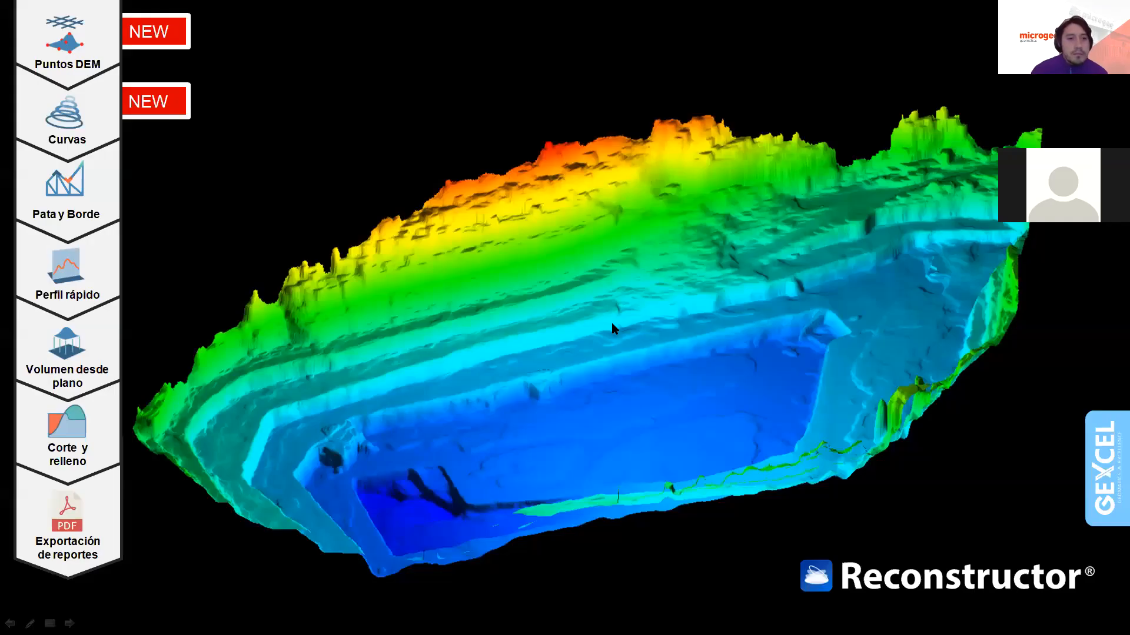
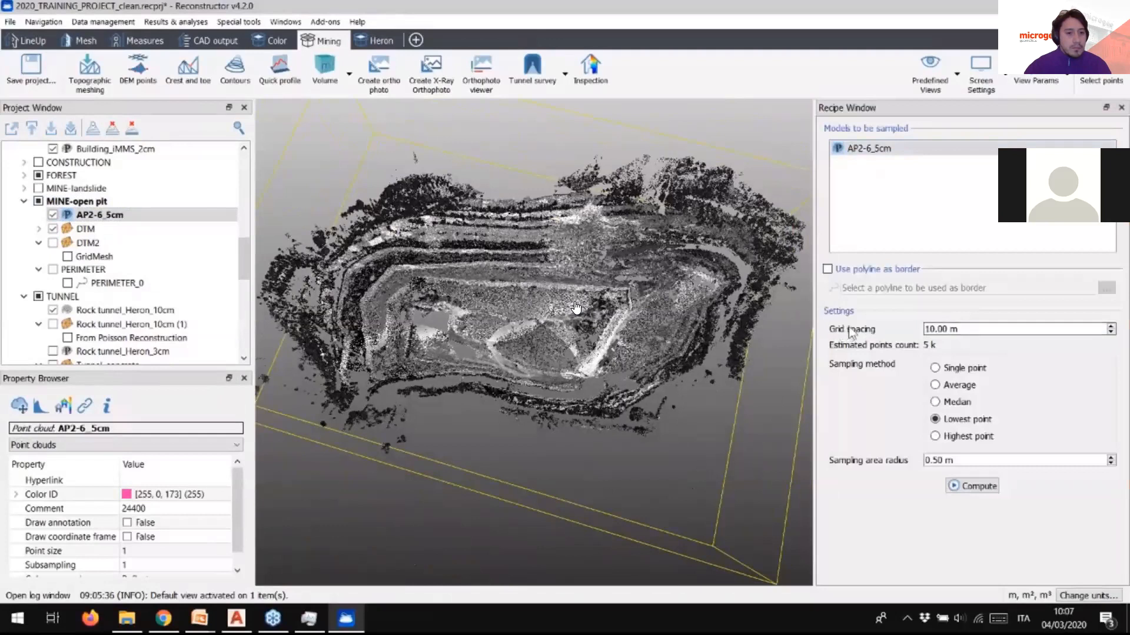
- Compute lowest-point DEM points from AP2-6_5cm with a 5 m grid spacing and save them as point cloud "mine opet mine_dem"
double_click(928, 328)
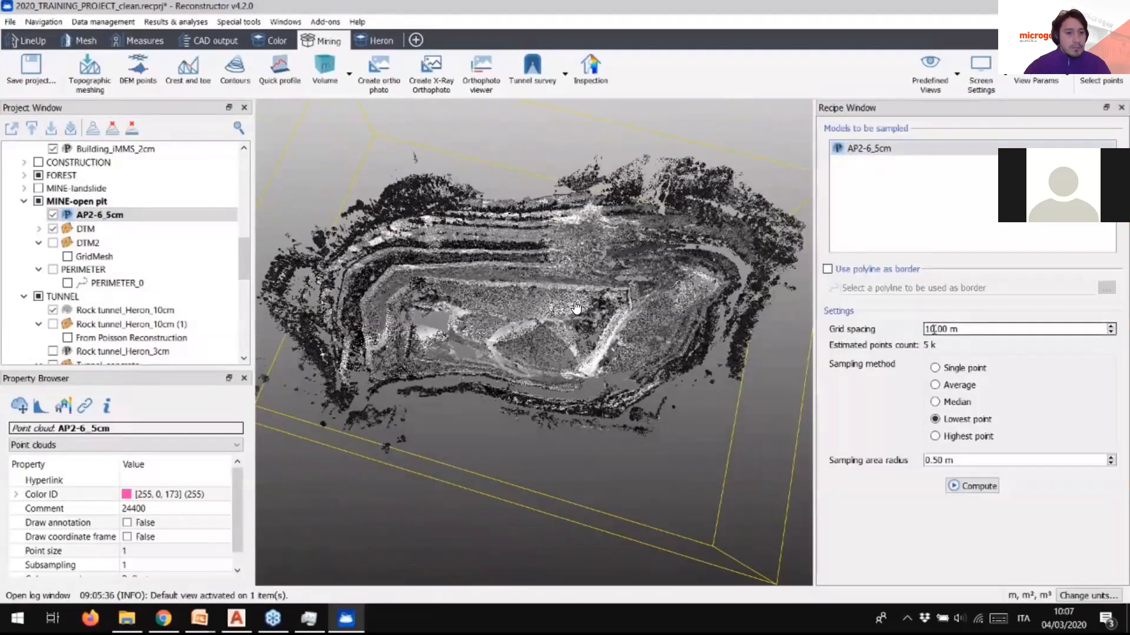
text(5)
click(972, 328)
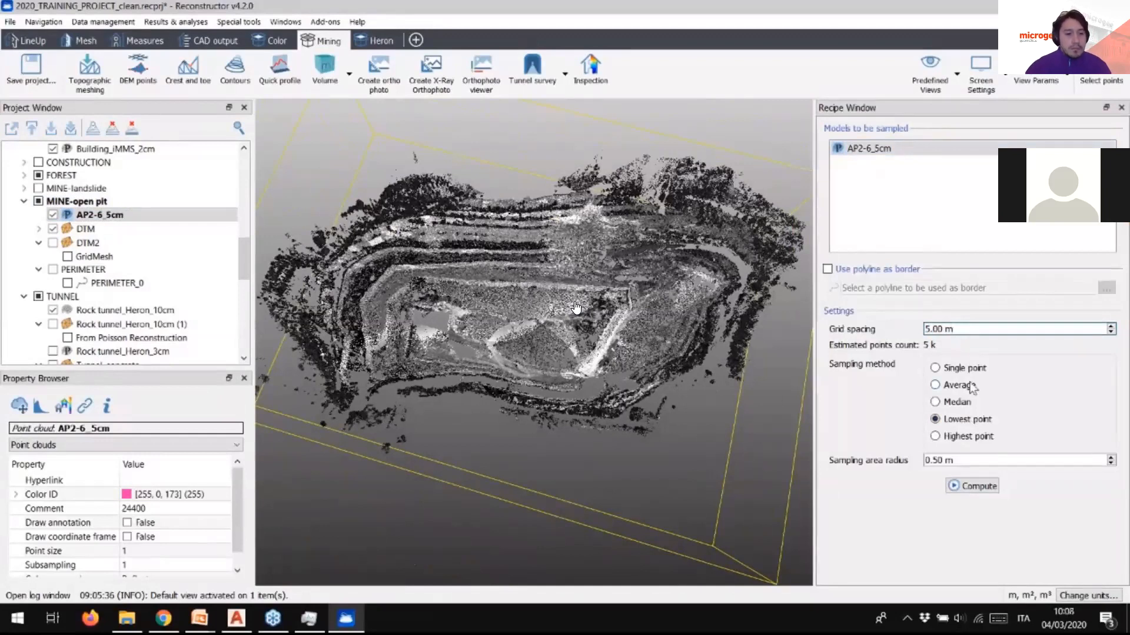
click(974, 487)
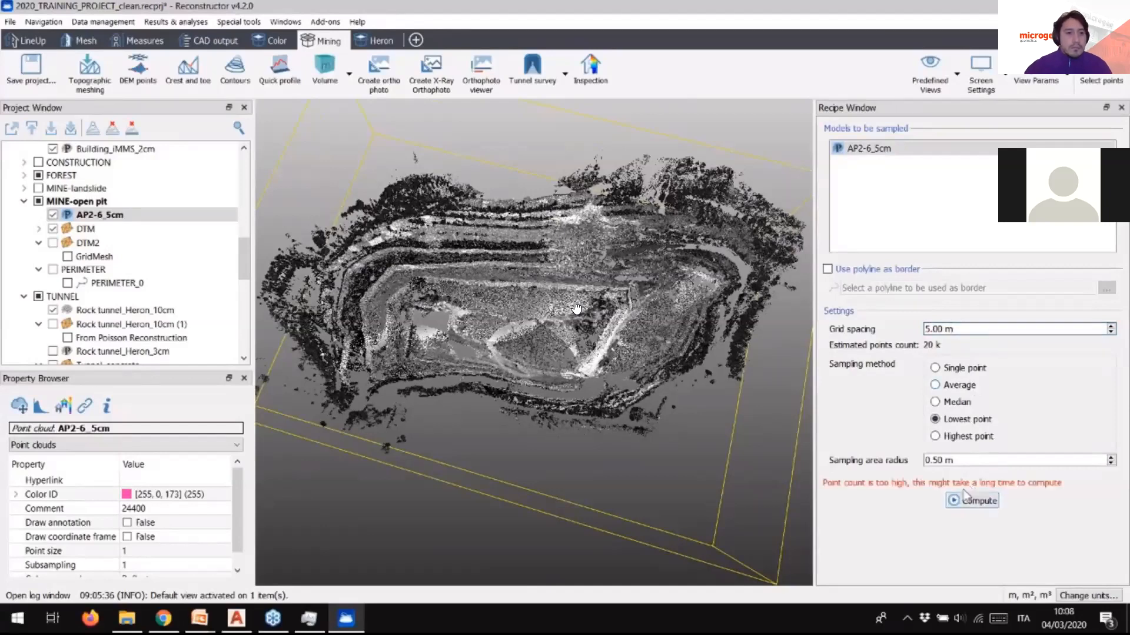
click(977, 500)
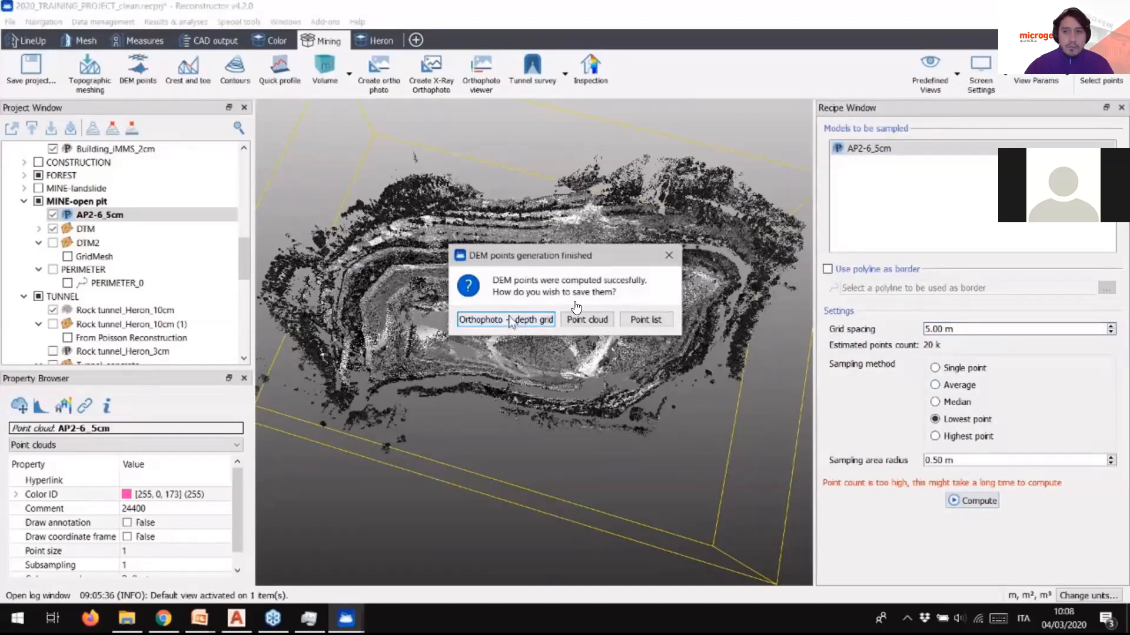
click(645, 320)
text(mine opet mine_dem)
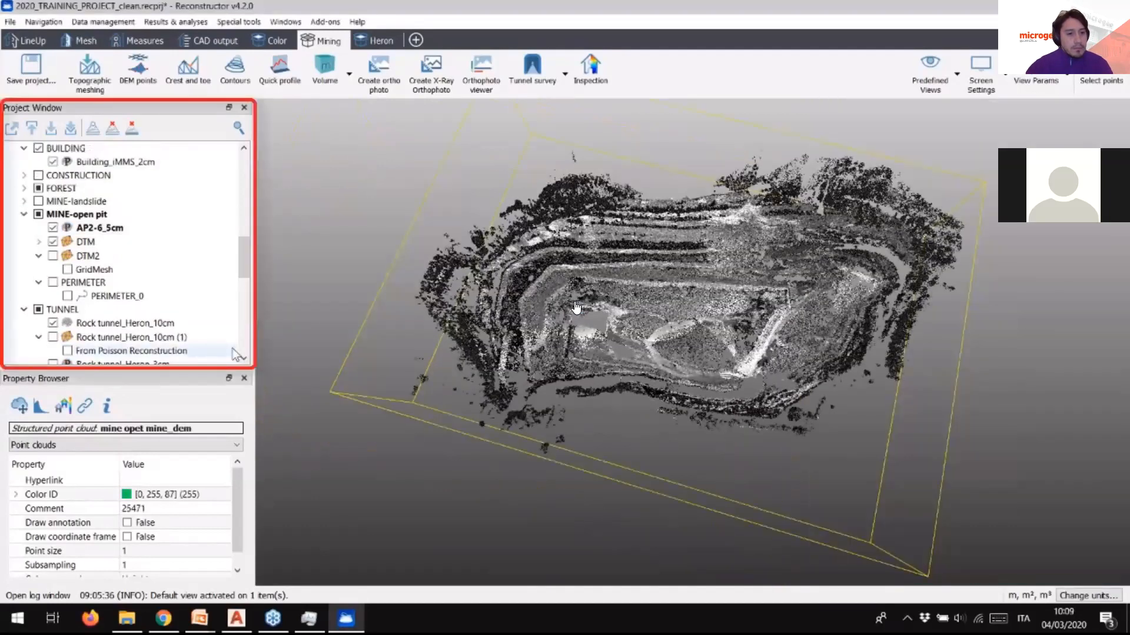
- Display the mine opet mine_dem point cloud and raise its point size to 5
scroll(231, 349, up, 10)
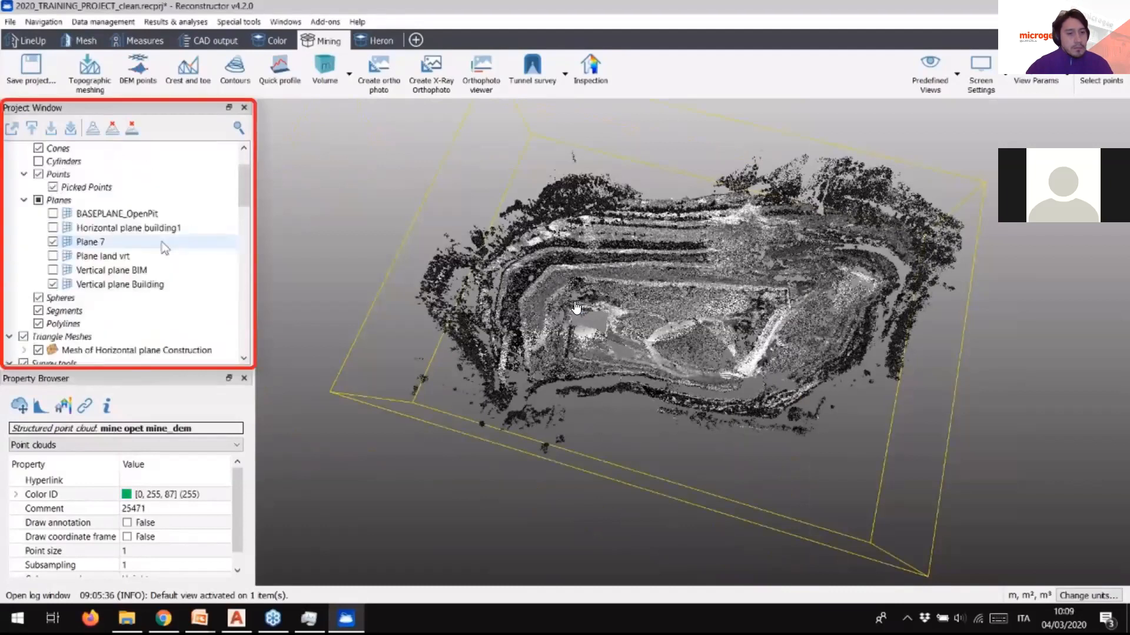
scroll(163, 247, up, 3)
double_click(140, 163)
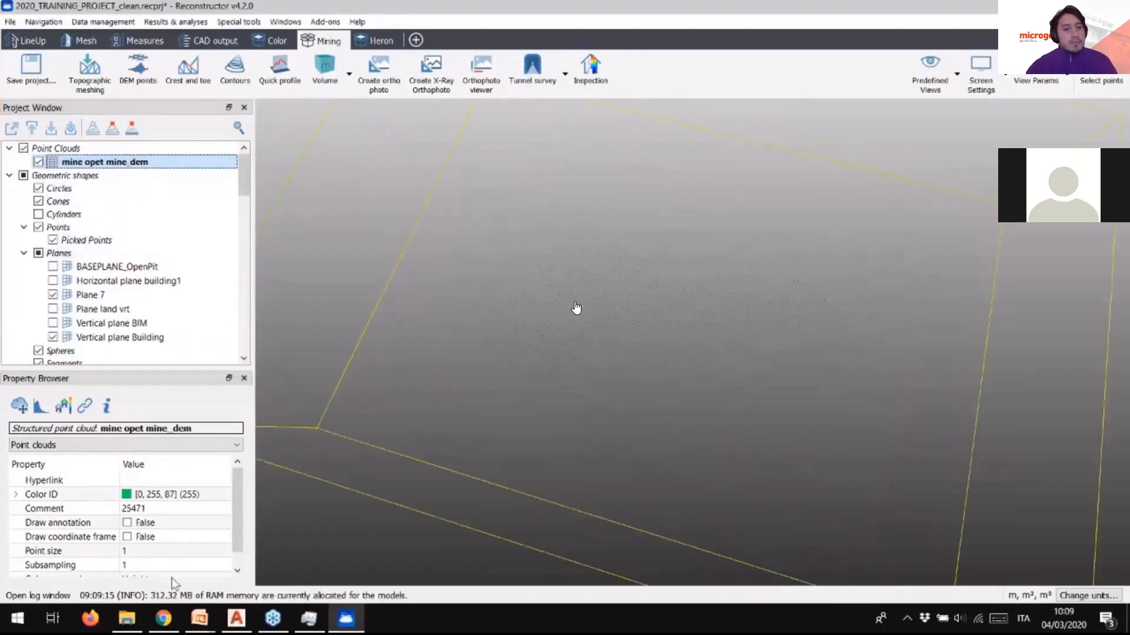
click(190, 552)
click(221, 542)
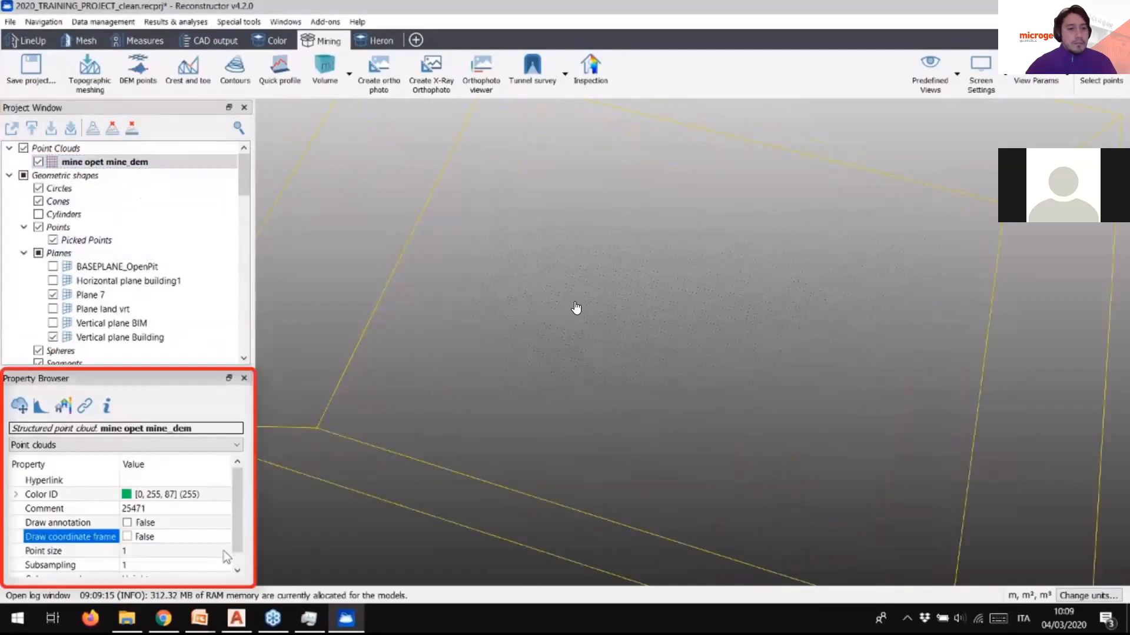
click(224, 552)
click(226, 547)
click(227, 548)
click(227, 549)
scroll(659, 363, down, 1)
drag(659, 361, 697, 372)
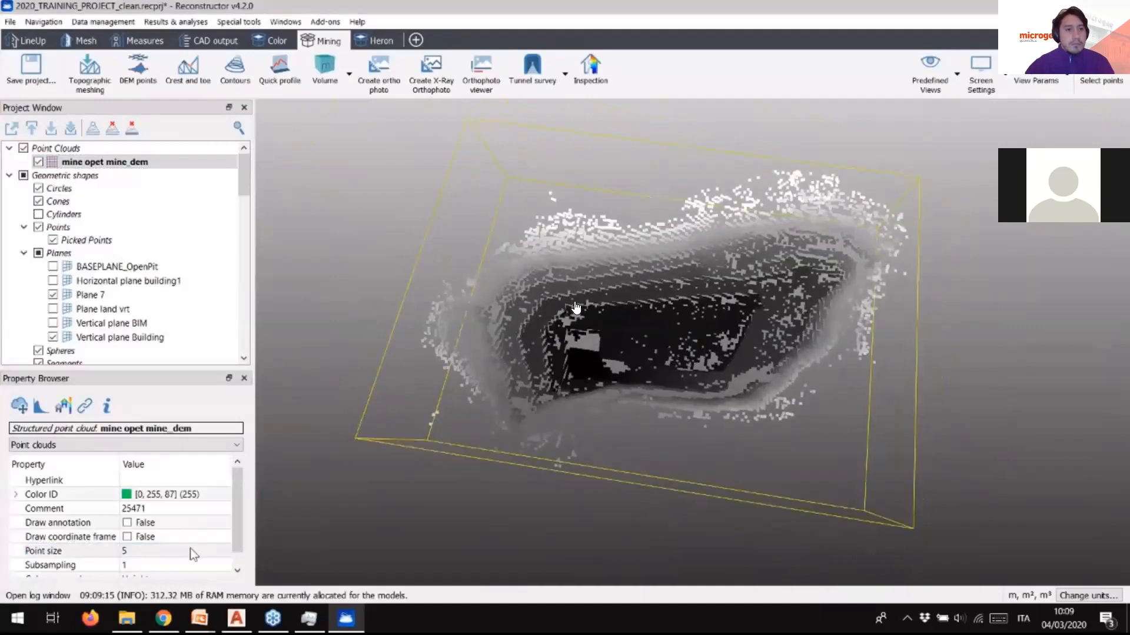
- Reduce the point size of mine opet mine_dem to 3 and inspect the gridded points of the pit
click(189, 548)
click(225, 554)
scroll(713, 394, up, 4)
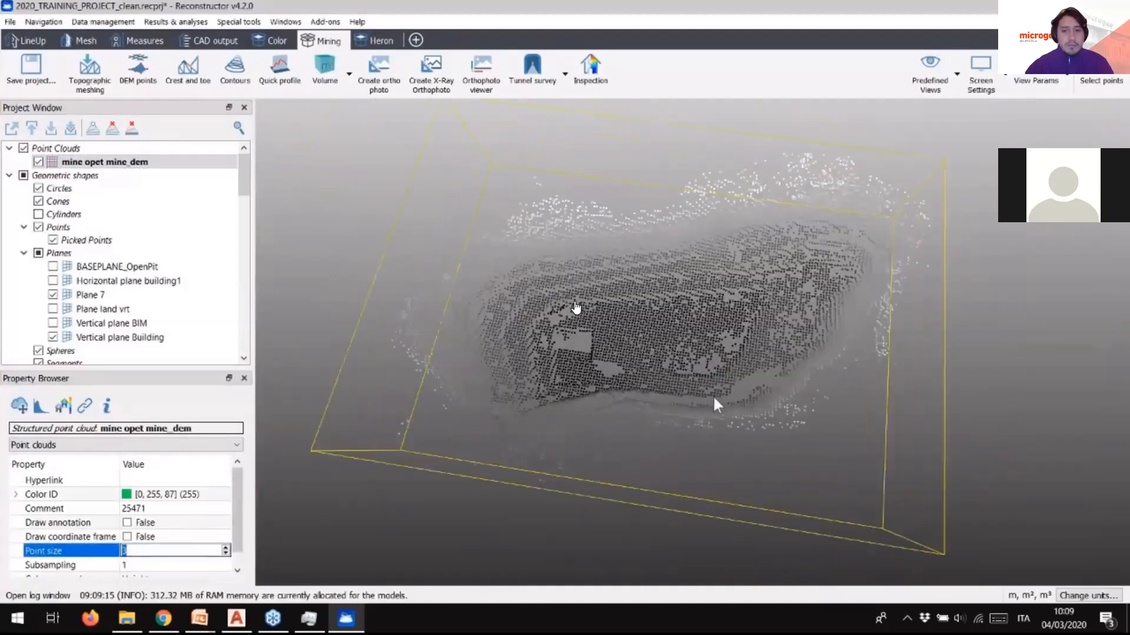
scroll(714, 397, up, 2)
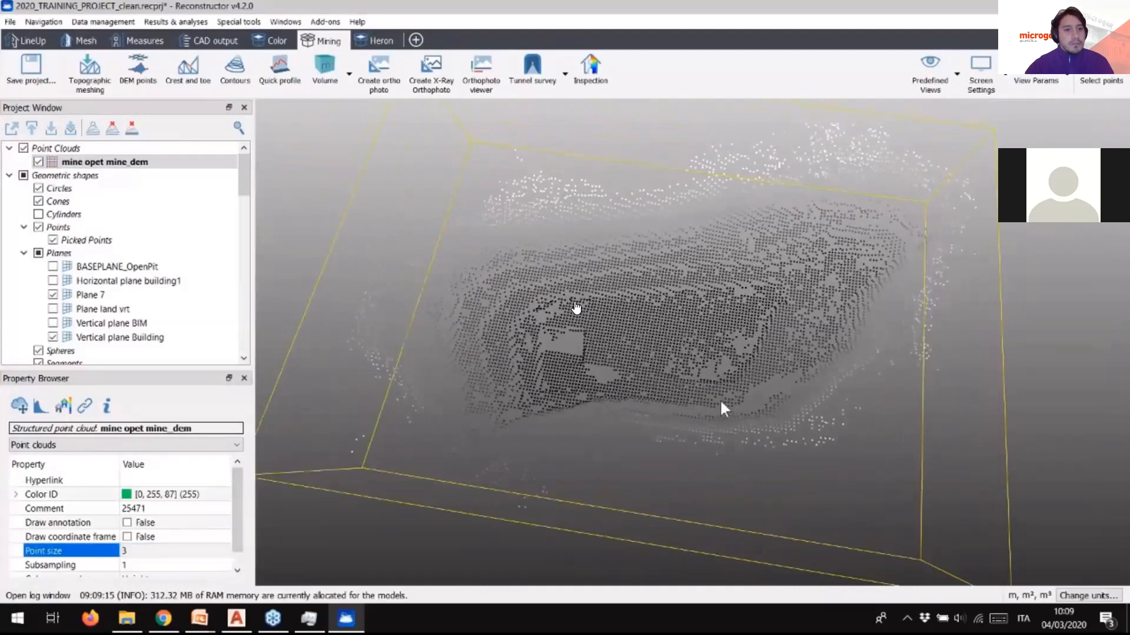
drag(733, 445, 725, 353)
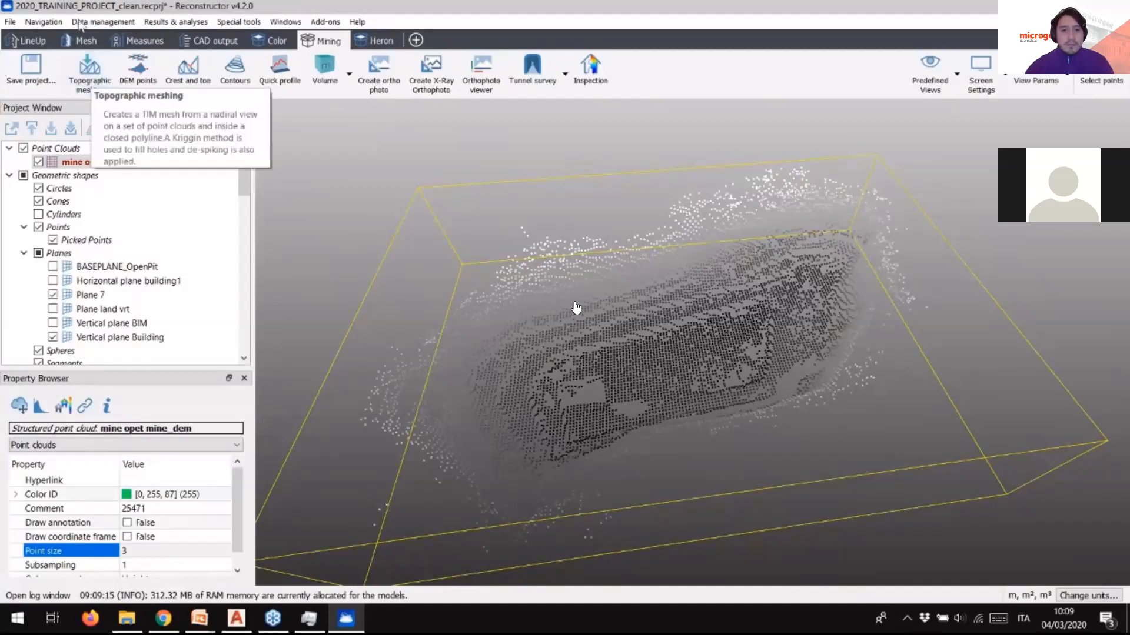
- Remove the mine opet mine_dem cloud from the view and display the AP2-6_5cm point cloud instead
right_click(74, 164)
click(109, 173)
scroll(118, 265, down, 5)
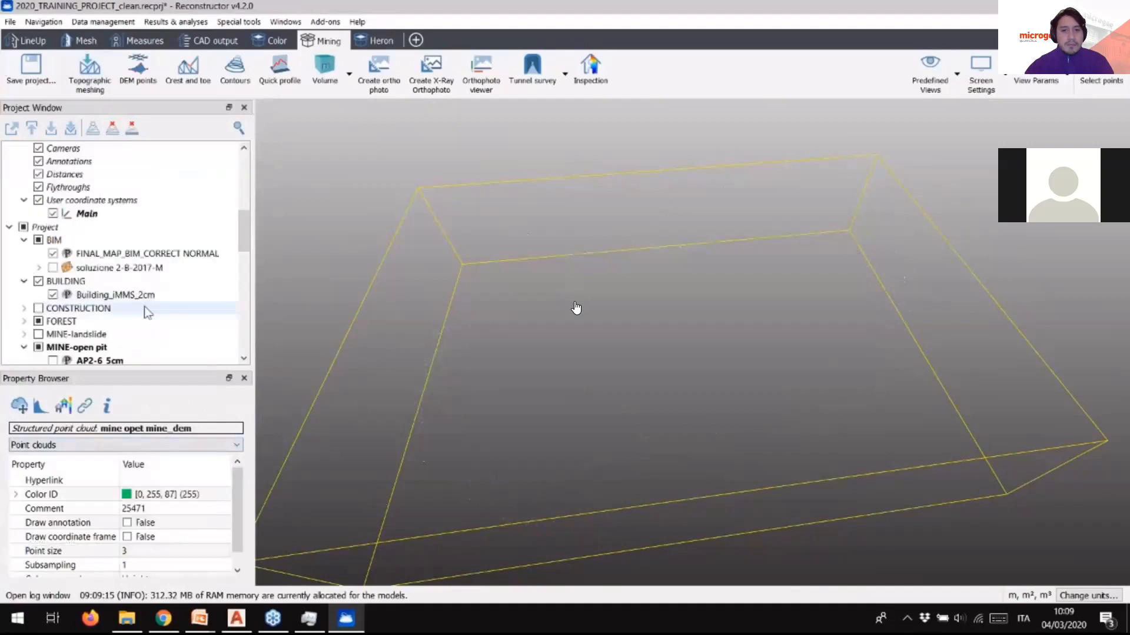
click(53, 282)
click(53, 282)
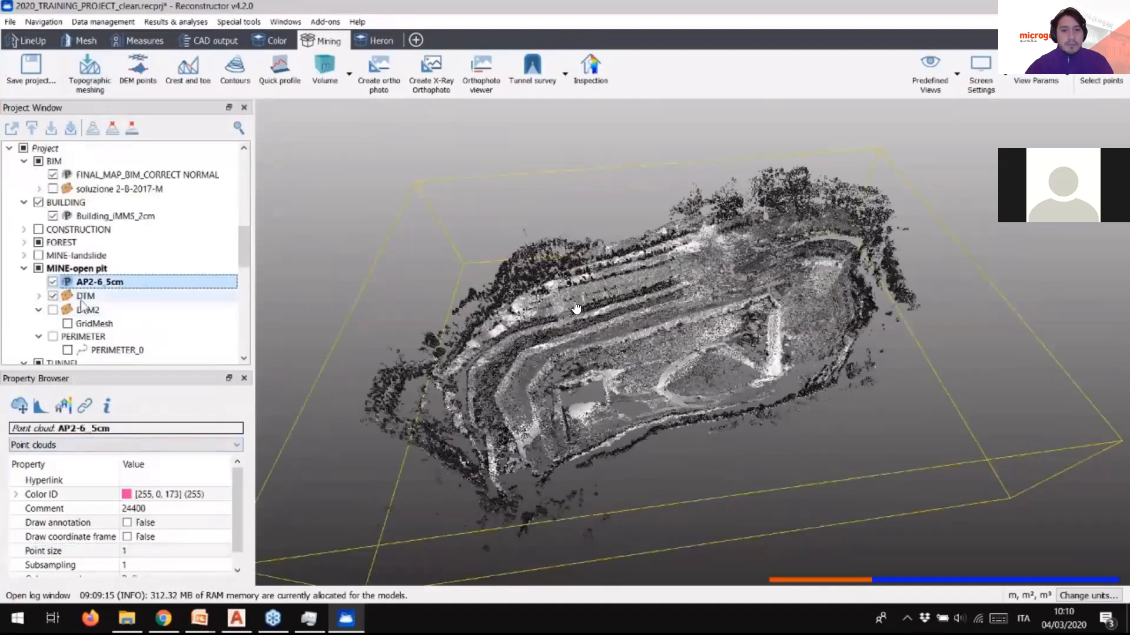
- Remove AP2-6_5cm from the view and display the open pit's DTM mesh
right_click(85, 283)
click(143, 5)
click(84, 295)
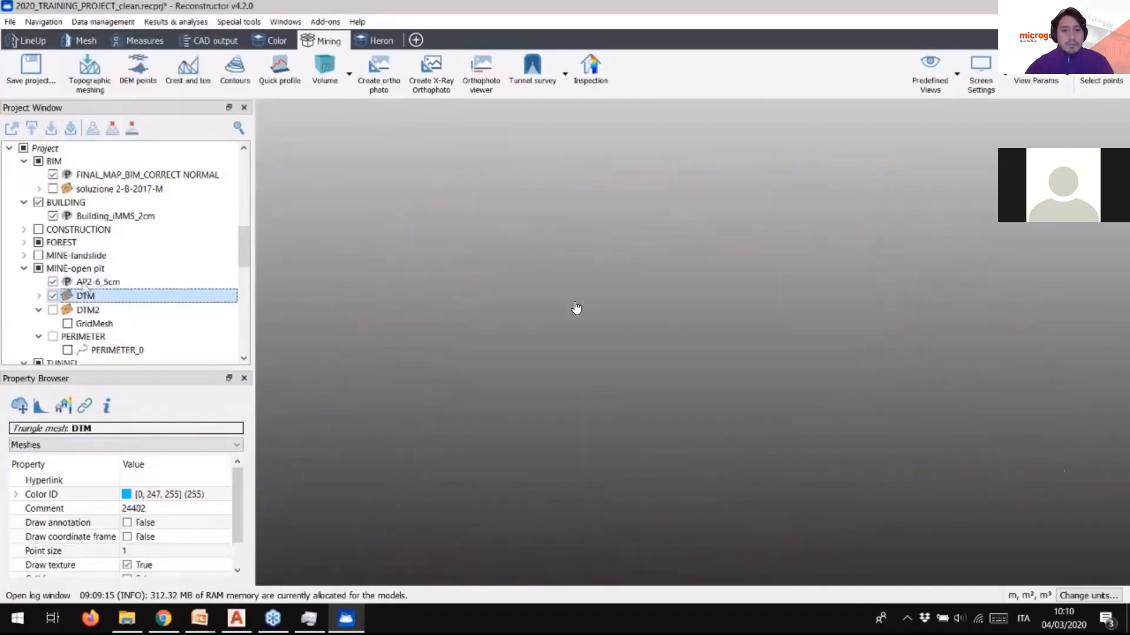
scroll(829, 408, up, 3)
drag(803, 344, 750, 363)
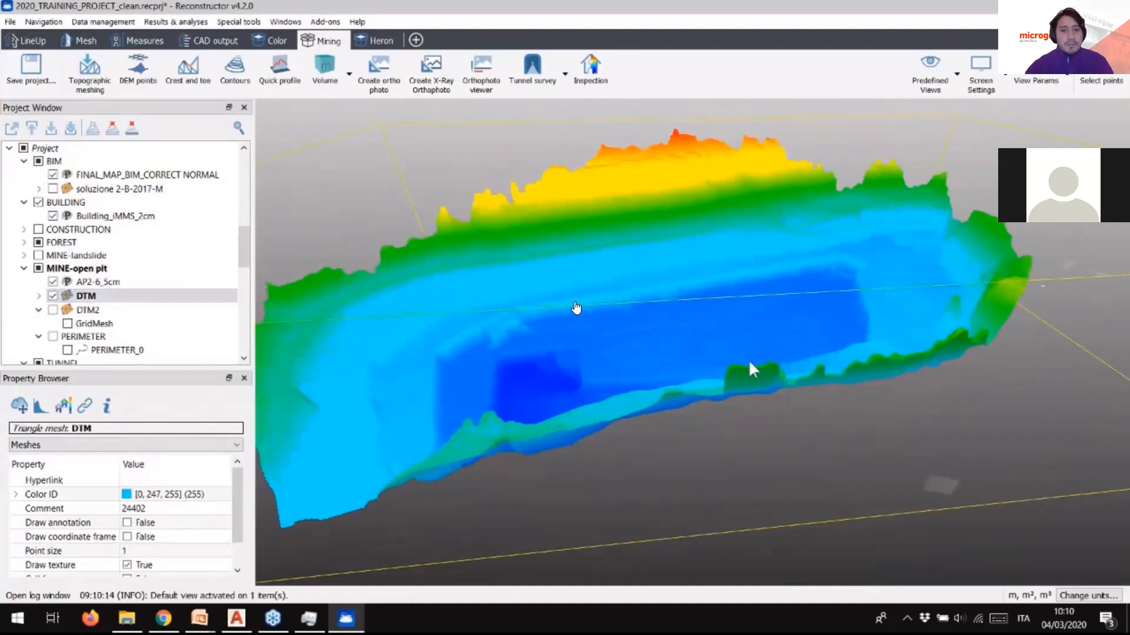
drag(750, 363, 644, 312)
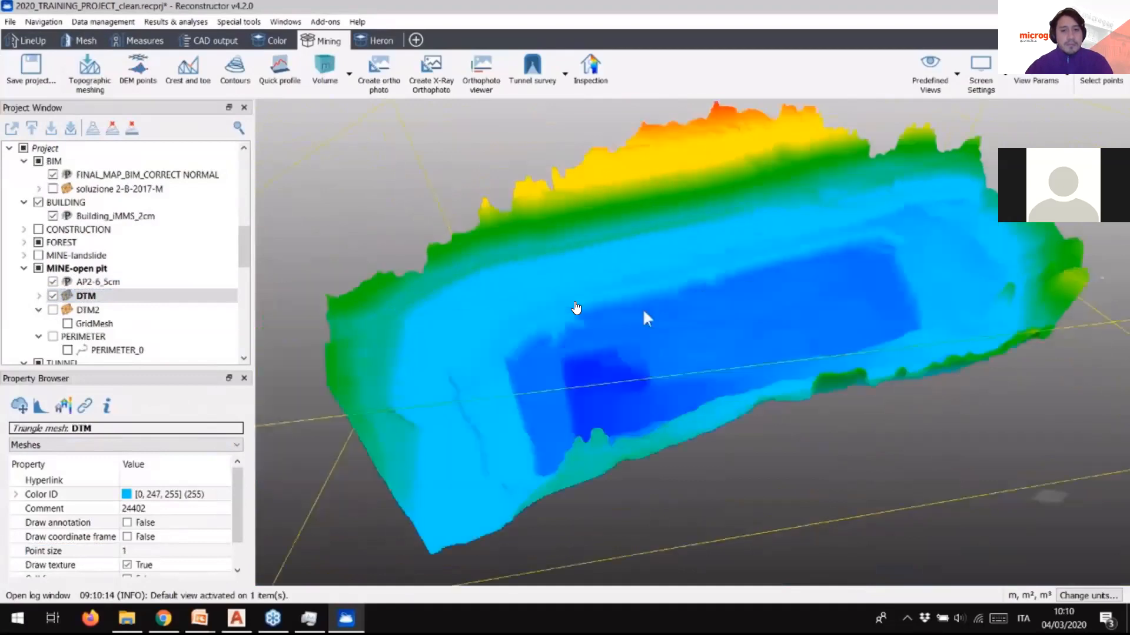
- Create a contours survey named "Contours survey open pit" for the DTM mesh
click(235, 69)
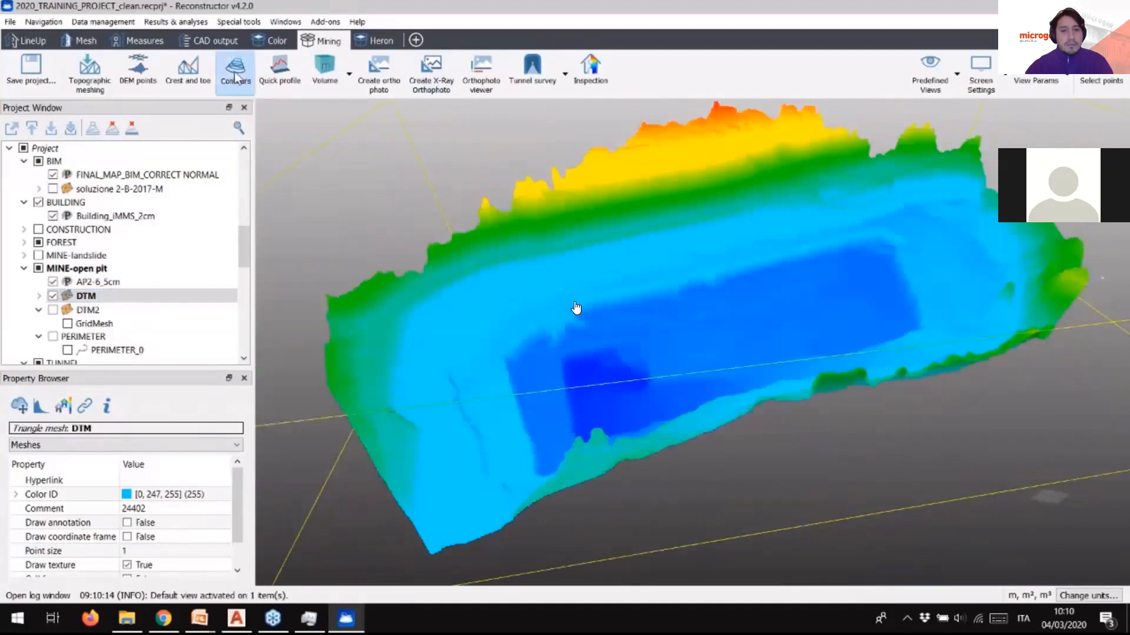
click(832, 133)
click(981, 135)
text(open pit)
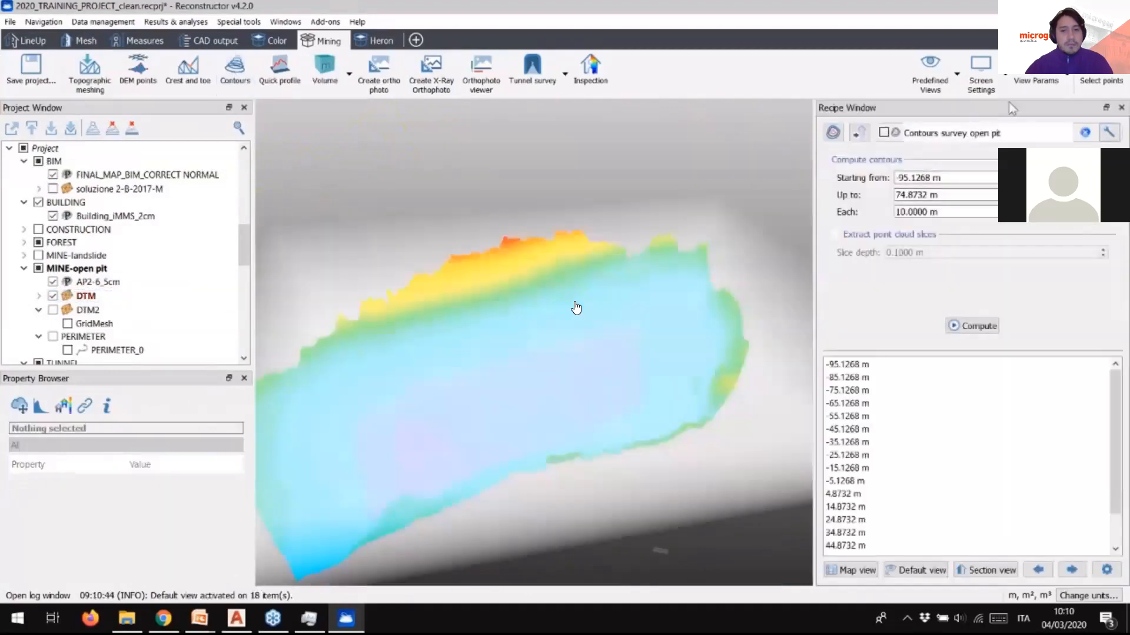
- Set the contour range to start from -90 m and run up to 0 m
click(972, 178)
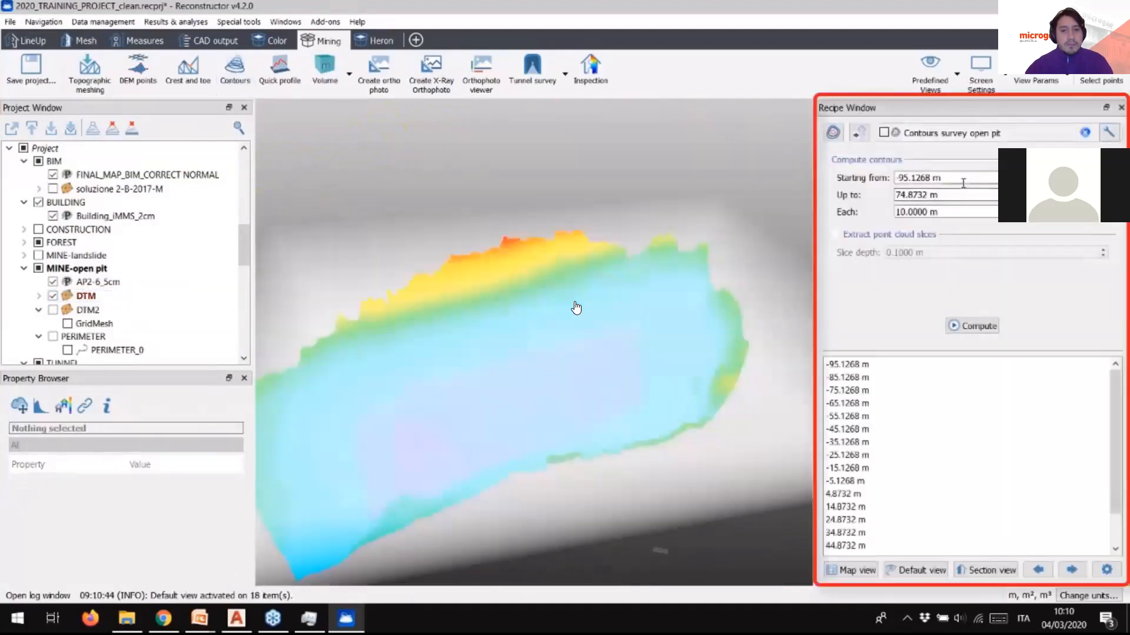
scroll(660, 289, down, 4)
drag(665, 305, 691, 218)
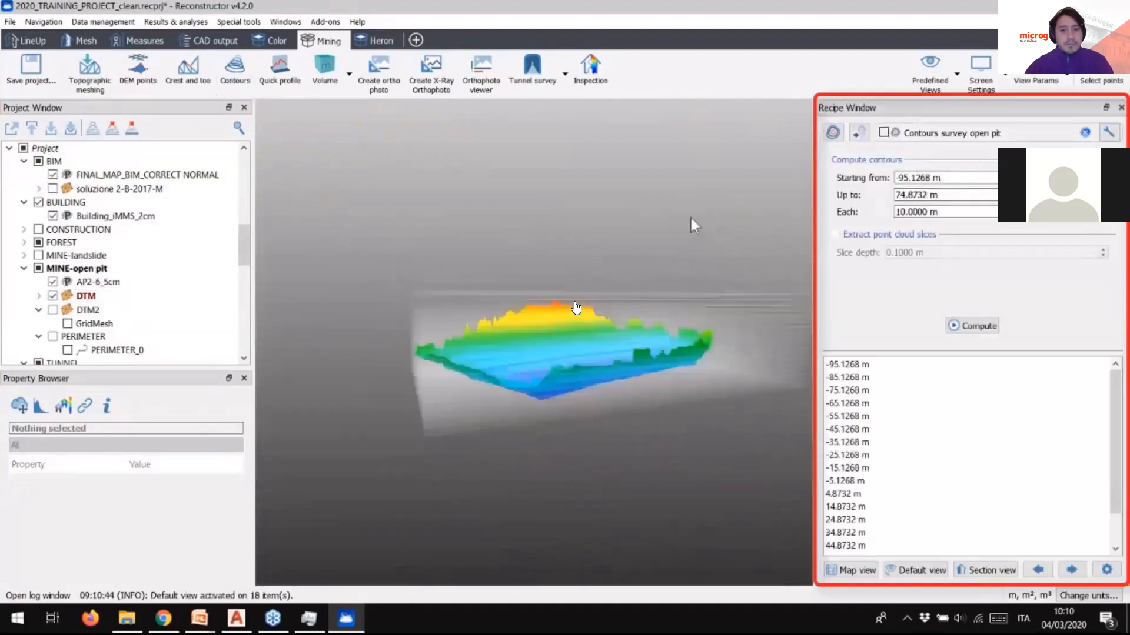
middle_drag(695, 281, 615, 284)
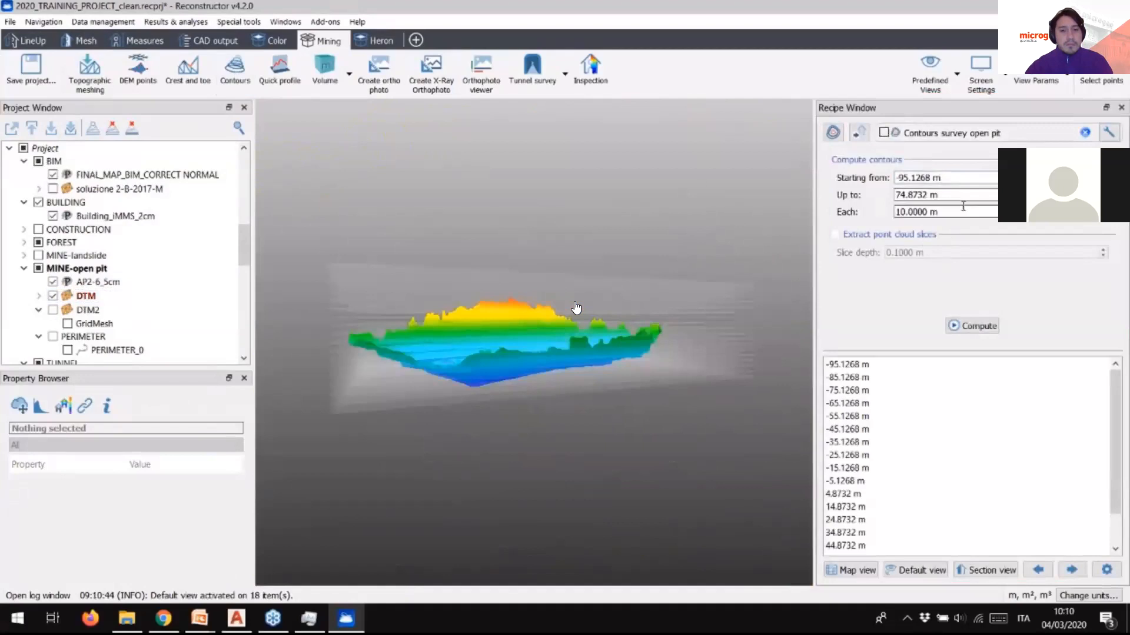
click(1028, 85)
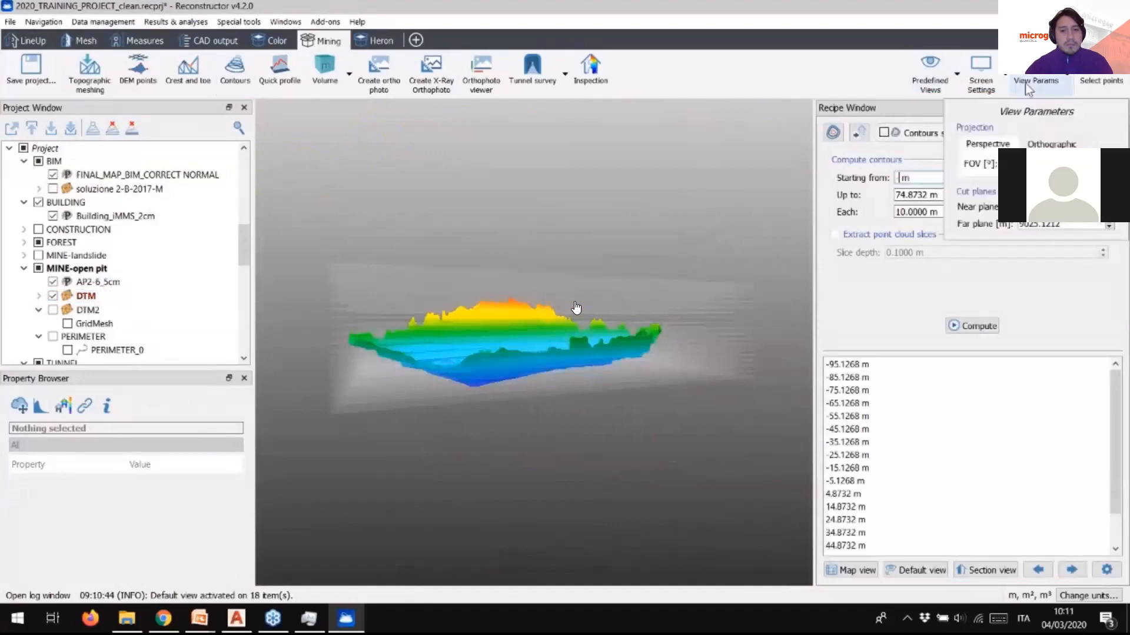
click(925, 177)
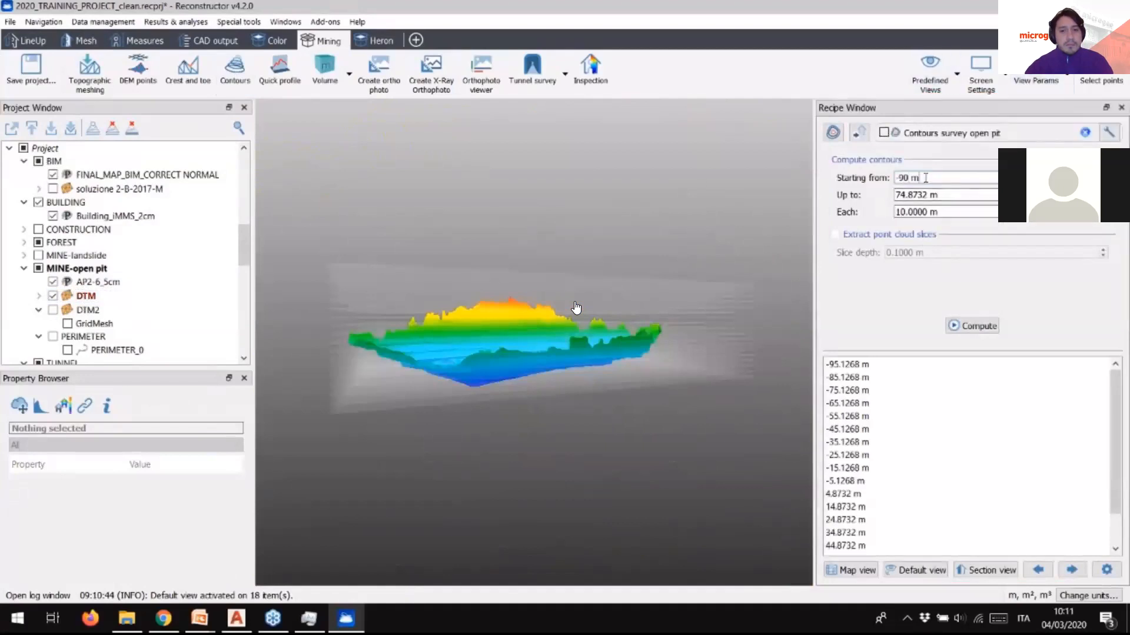
drag(944, 197, 931, 82)
text(0)
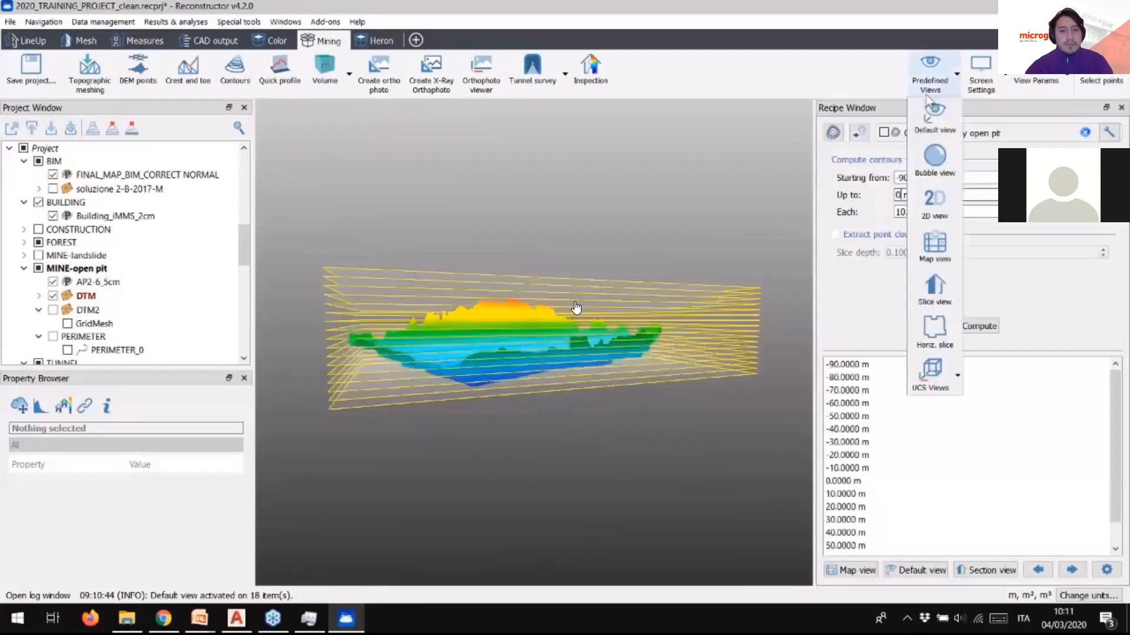
key(Return)
- Set the interval between contours to 20 m
scroll(608, 331, up, 1)
scroll(607, 331, down, 1)
drag(591, 420, 637, 412)
key(BackSpace)
text(2)
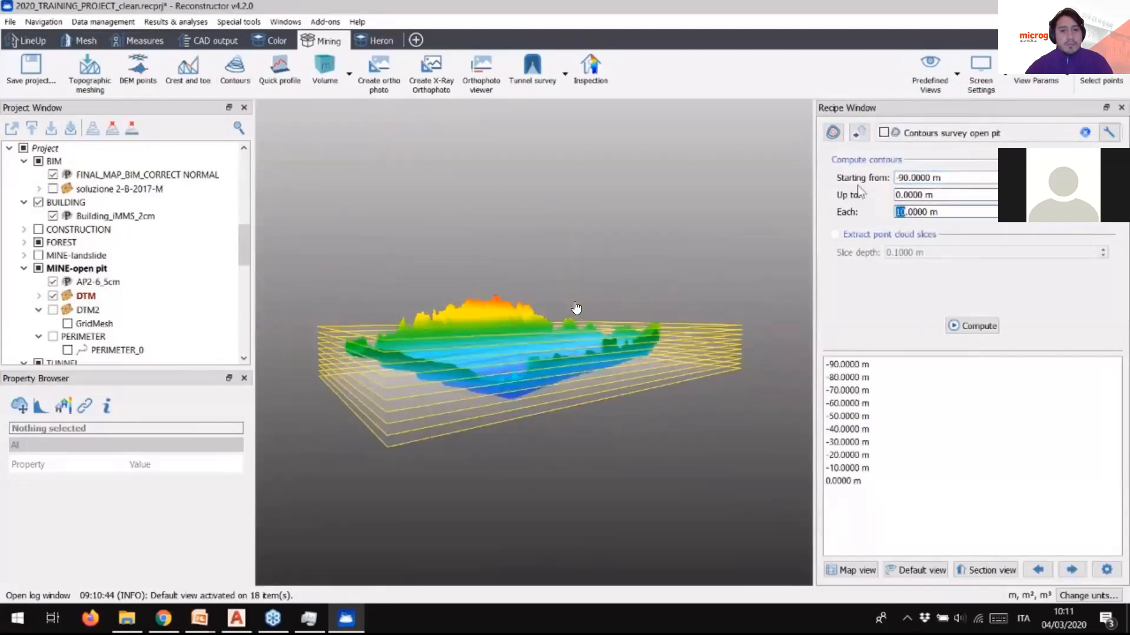
key(Return)
click(971, 200)
scroll(687, 421, down, 1)
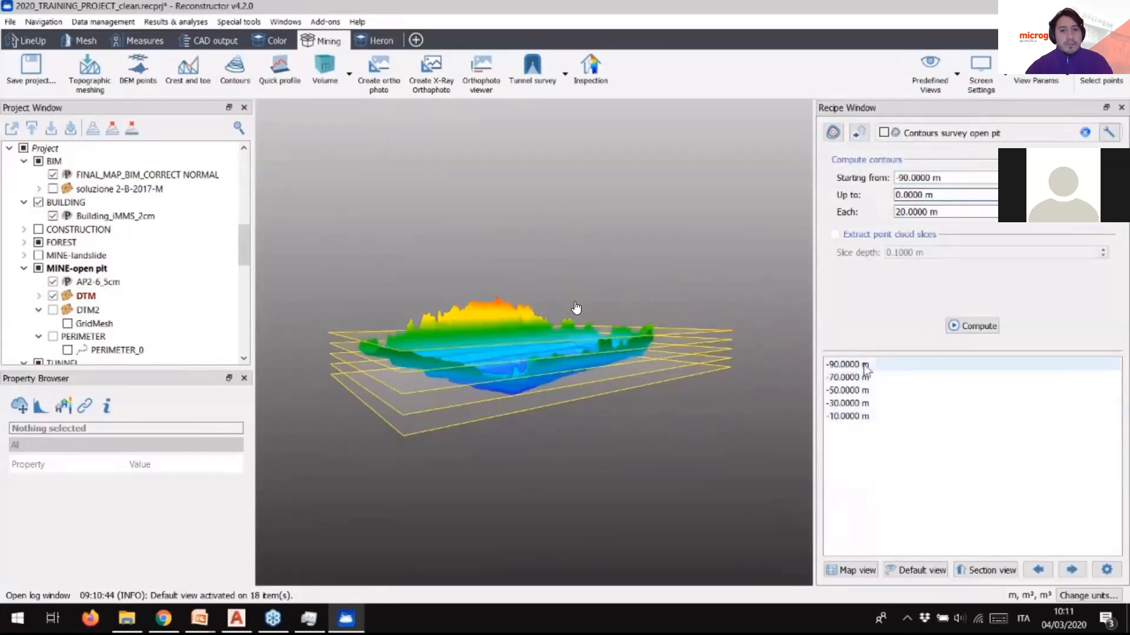
- Compute the contour sections for DTM and DTM2 and open them in the section viewer, zooming in on the -90 m contour
click(979, 571)
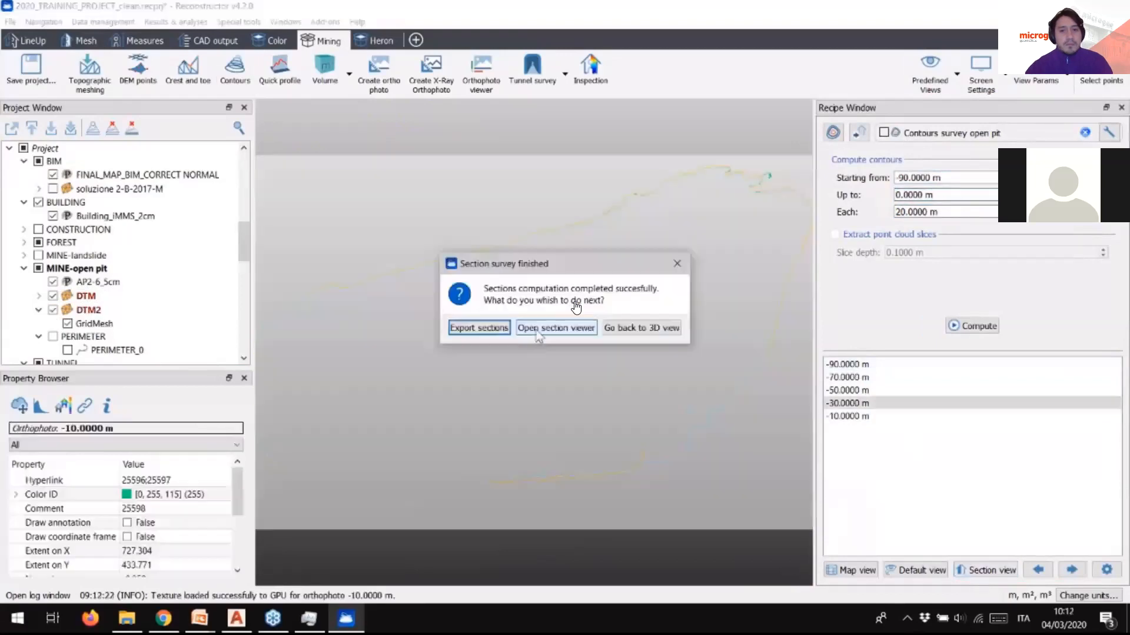
click(534, 328)
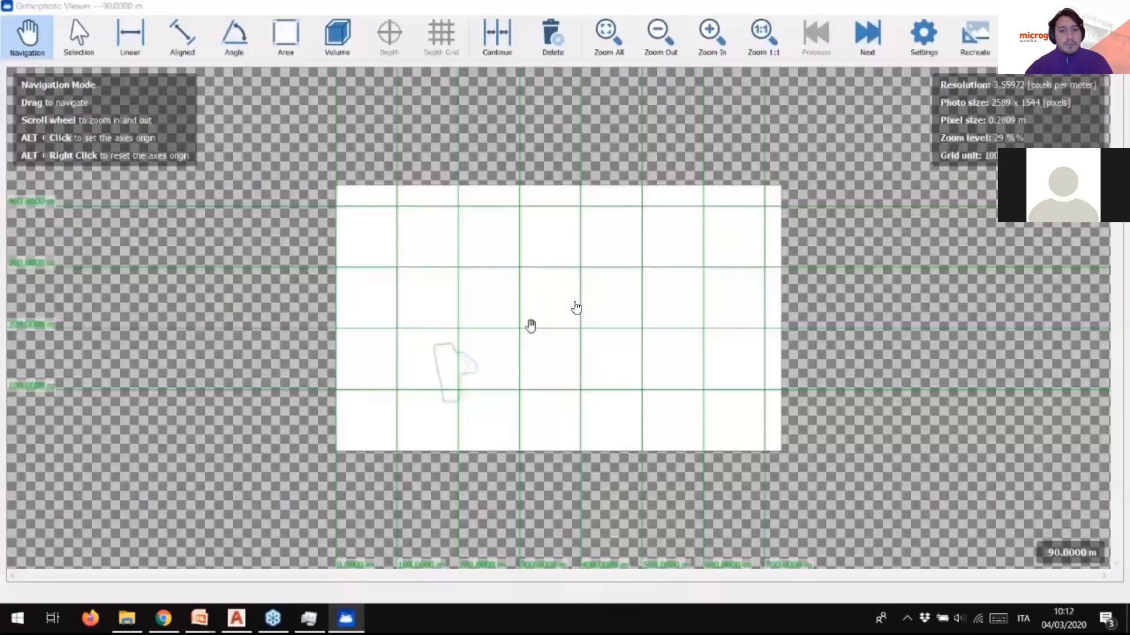
scroll(537, 313, up, 1)
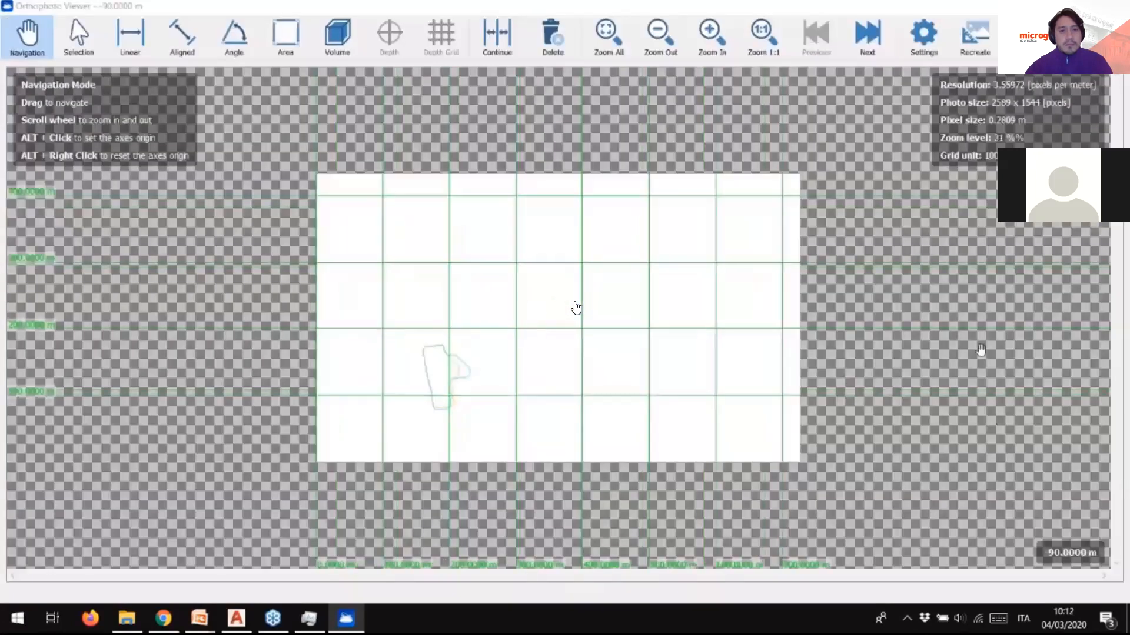
scroll(470, 390, up, 3)
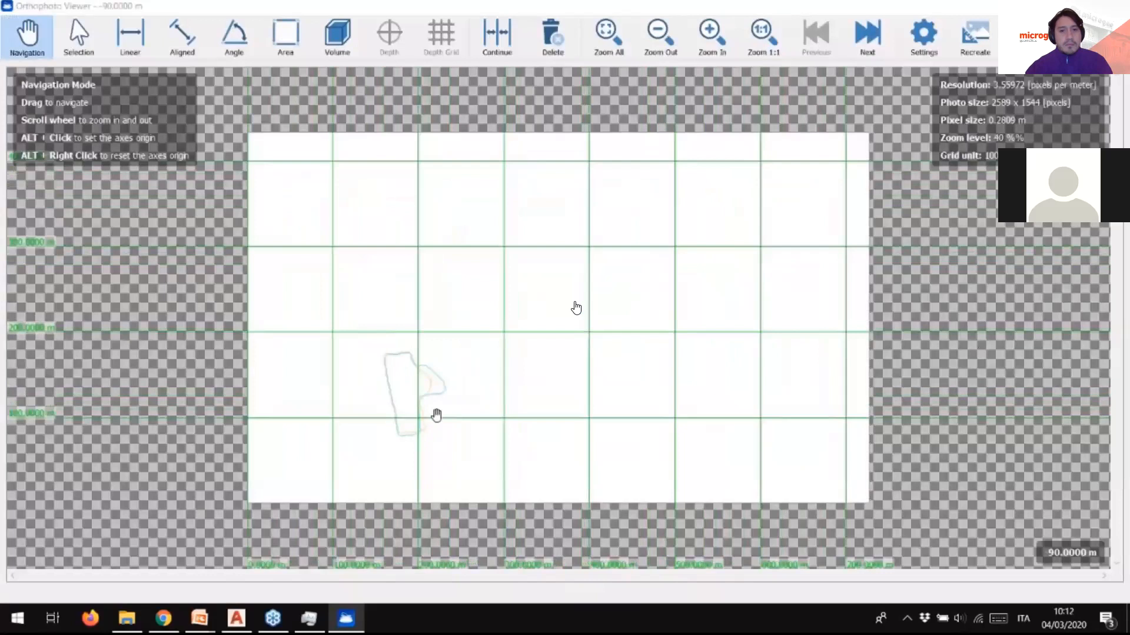
scroll(439, 406, up, 4)
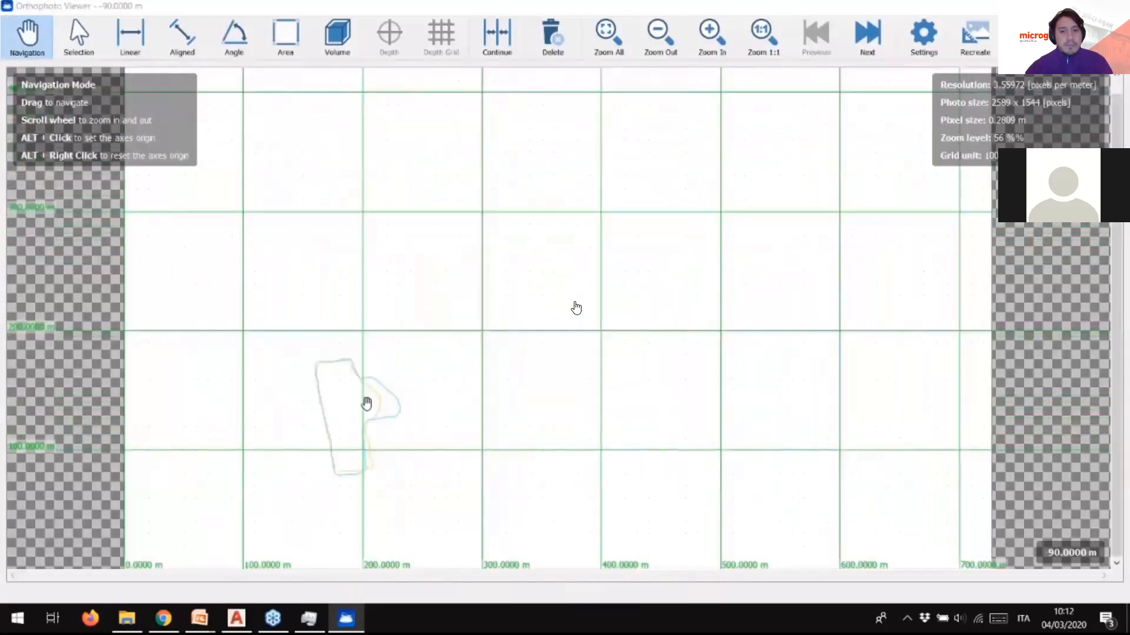
- Step through the contour sections above -90 m, then return to the 3D view
click(870, 40)
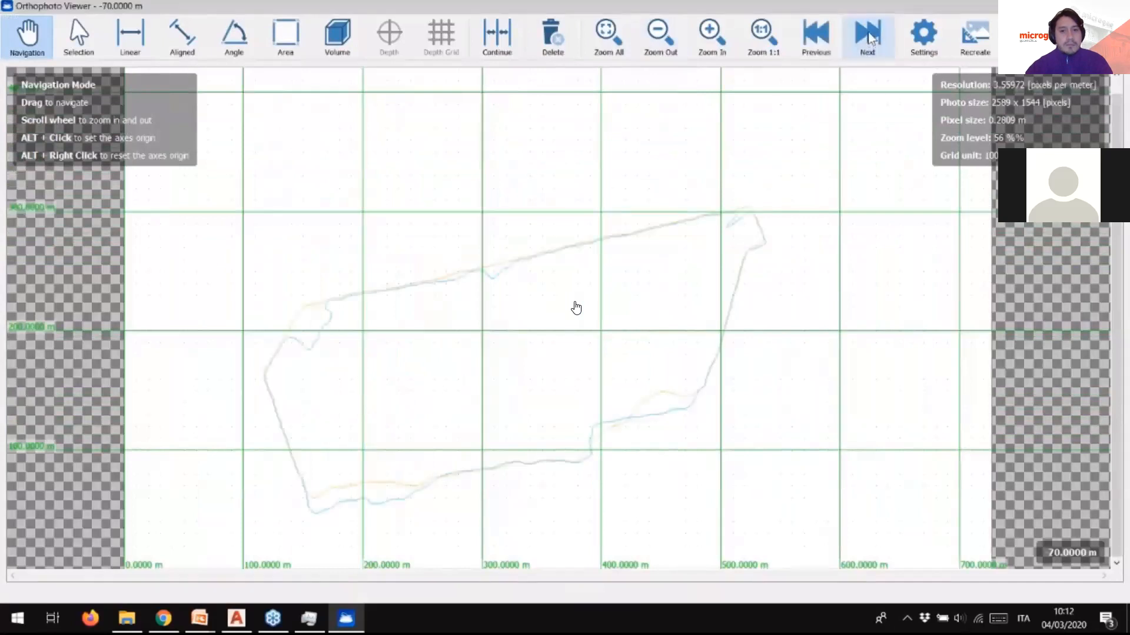
click(872, 38)
click(871, 38)
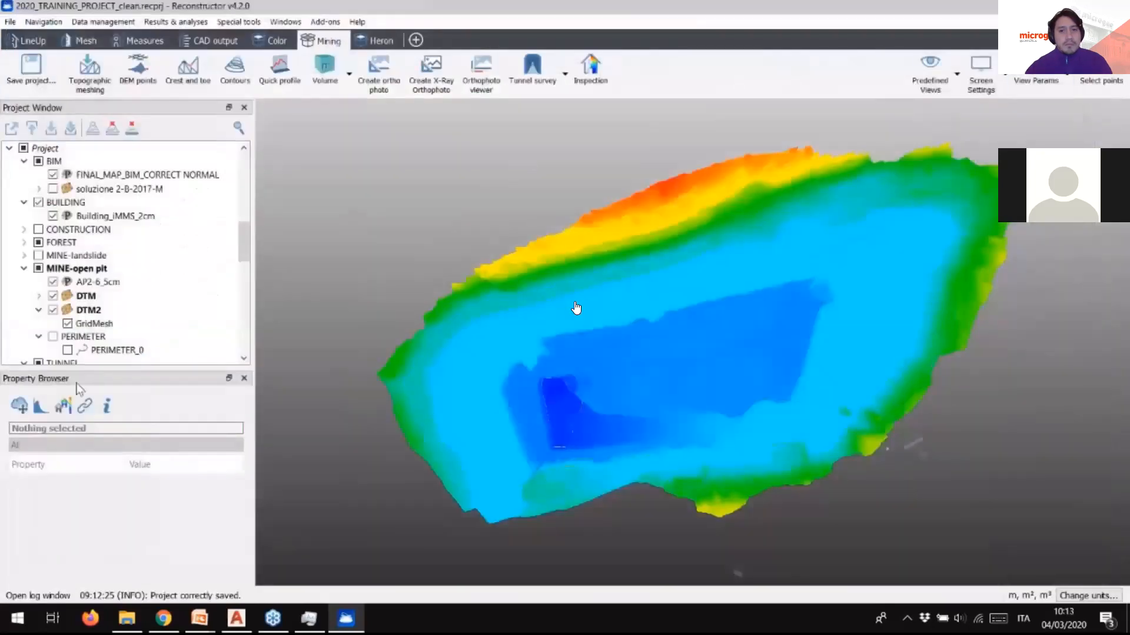
- Locate Contours survey open pit in the project and expand its cross-sections for DTM
scroll(89, 294, down, 10)
click(88, 284)
click(38, 297)
scroll(38, 299, down, 1)
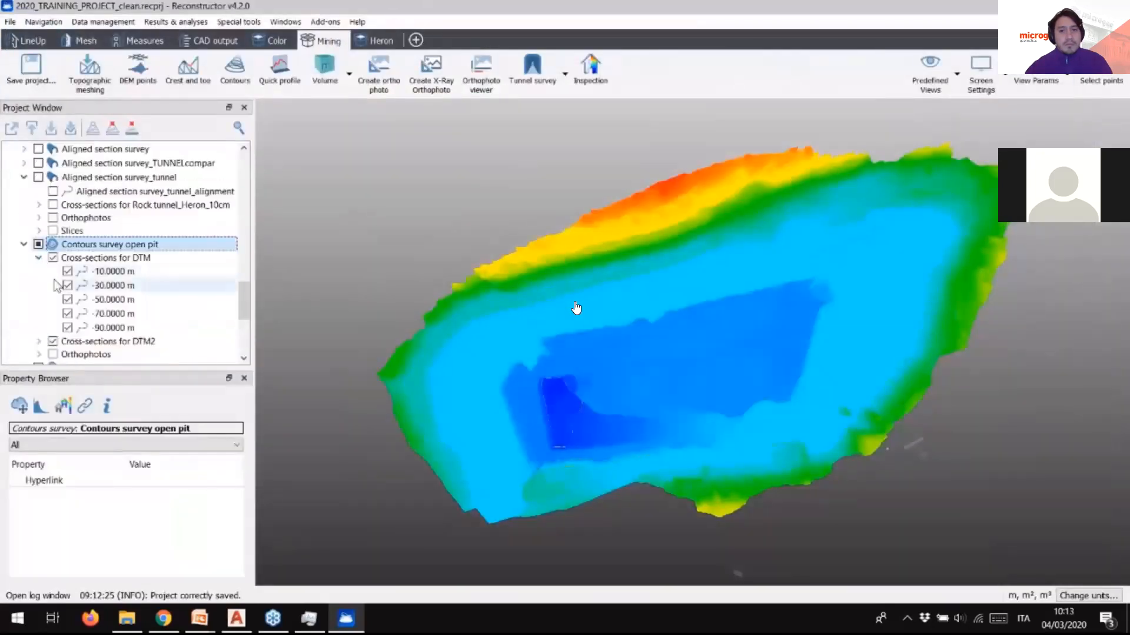
- Select the DTM mesh of MINE-open pit and open it in the mesh editor for crest and toe work
scroll(38, 299, down, 1)
click(38, 298)
scroll(38, 303, down, 3)
click(38, 261)
scroll(147, 235, up, 15)
click(86, 175)
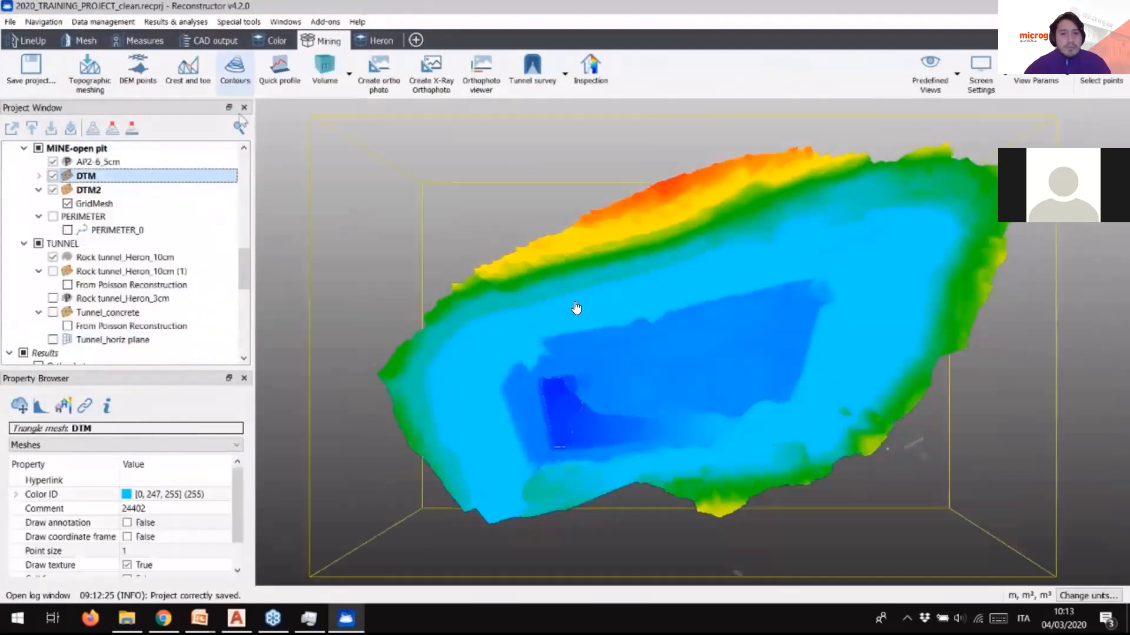
click(188, 68)
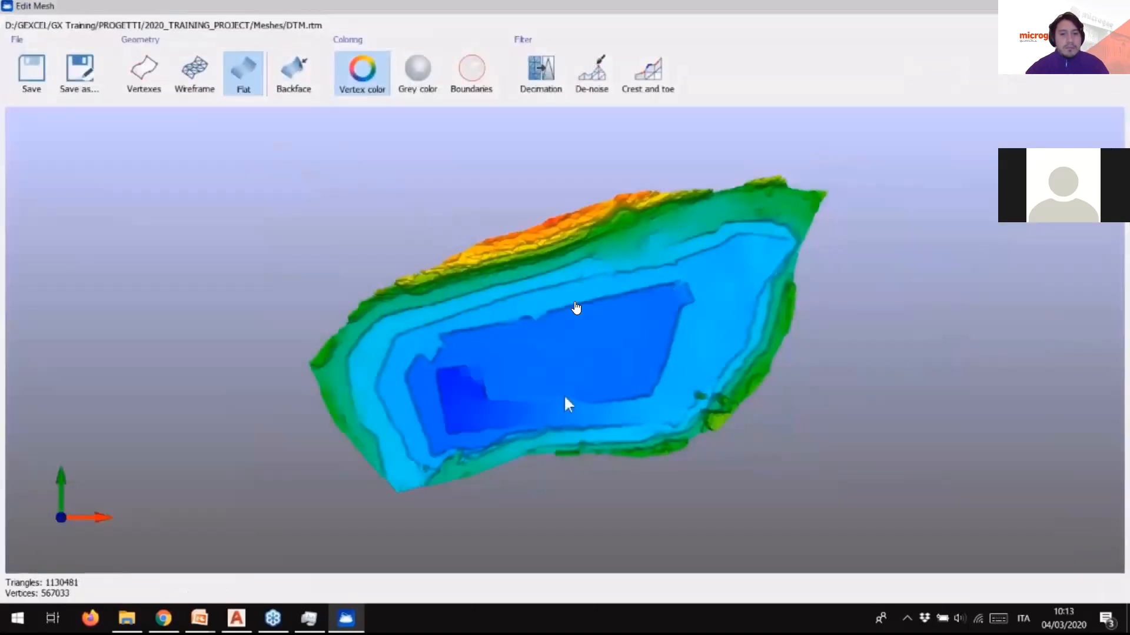
- Start crest and toe extraction on DTM and raise the curvature threshold to about two thirds of its range
scroll(566, 404, up, 3)
drag(601, 393, 605, 337)
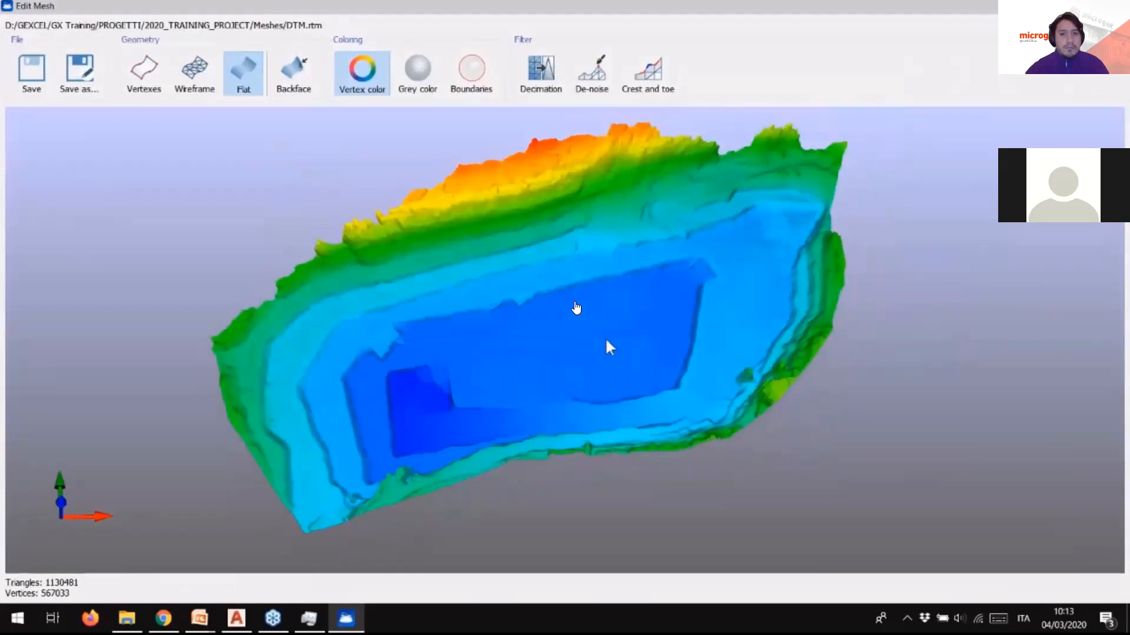
click(649, 77)
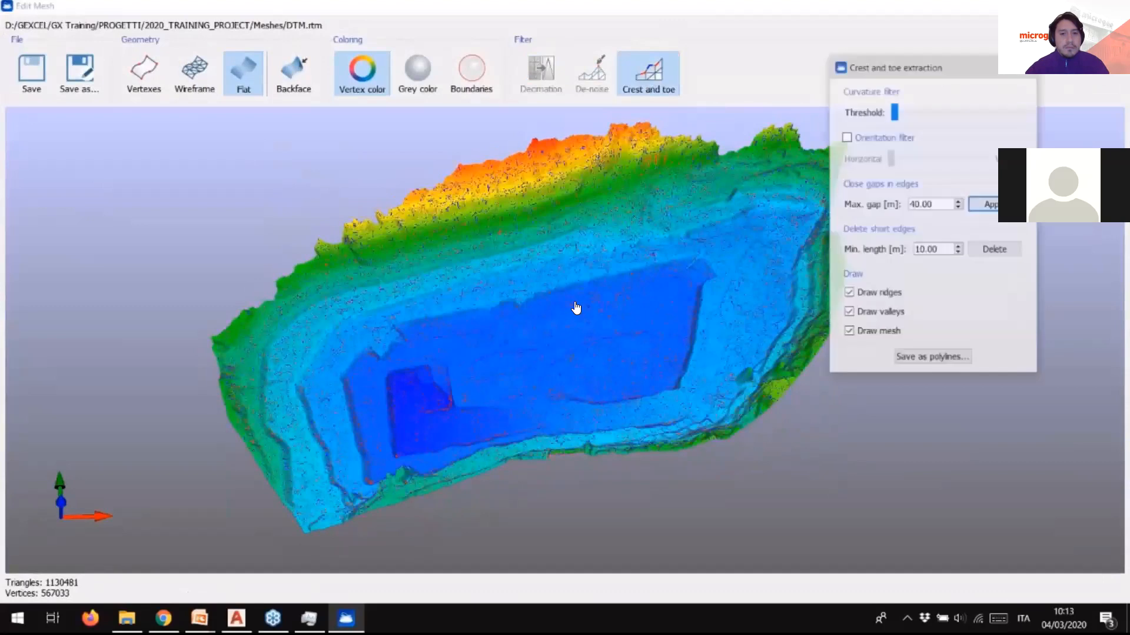
scroll(677, 298, up, 1)
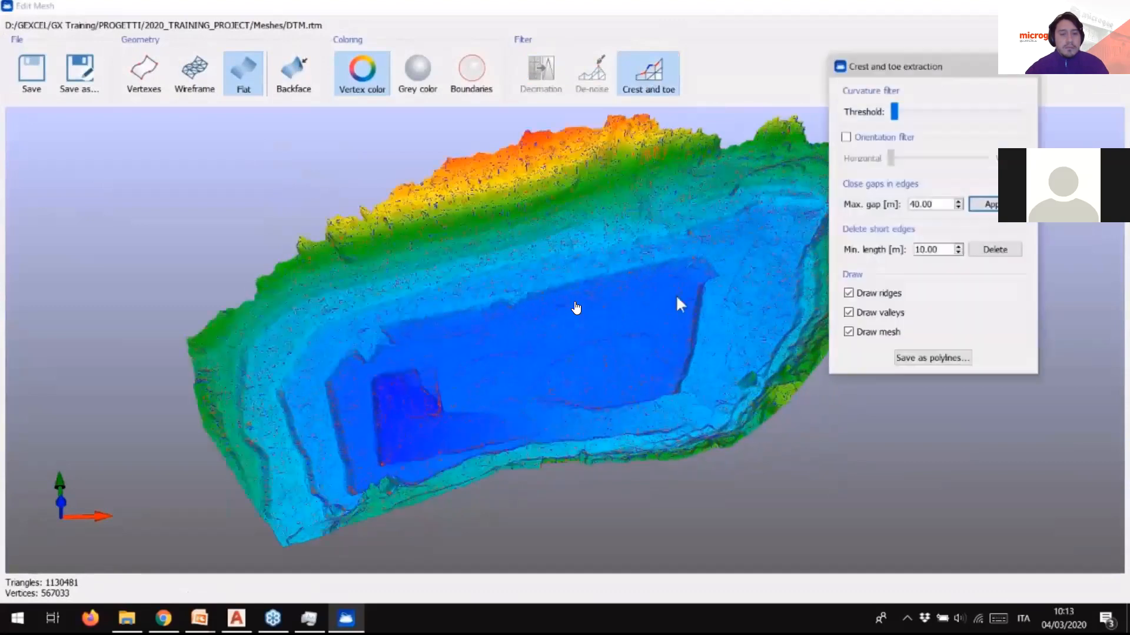
scroll(677, 298, up, 1)
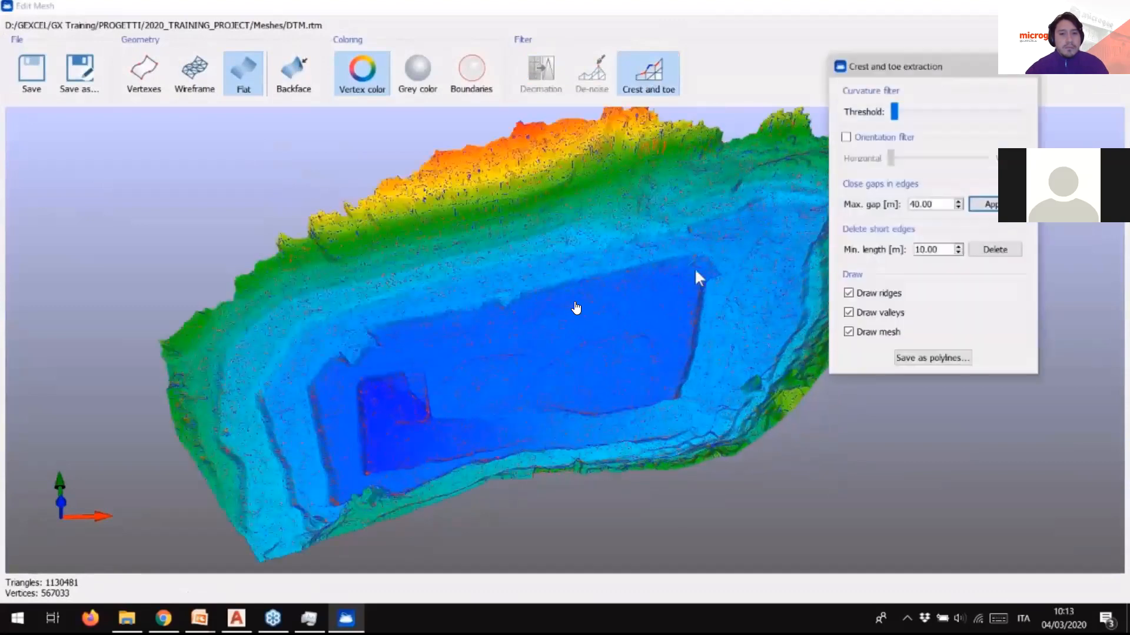
drag(695, 270, 680, 265)
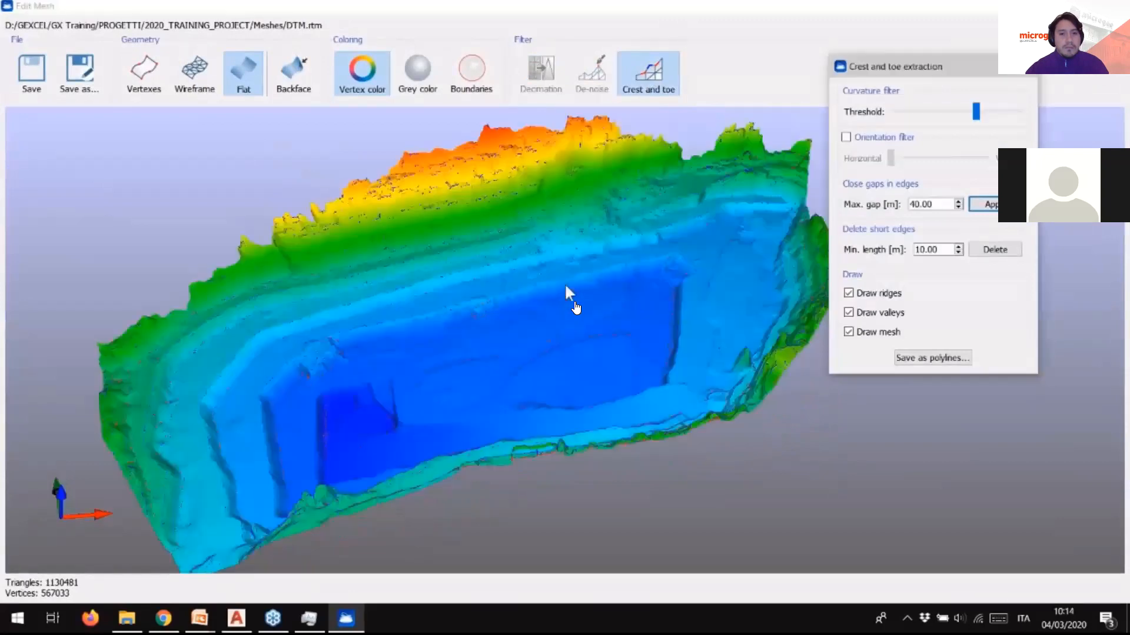
scroll(569, 293, up, 2)
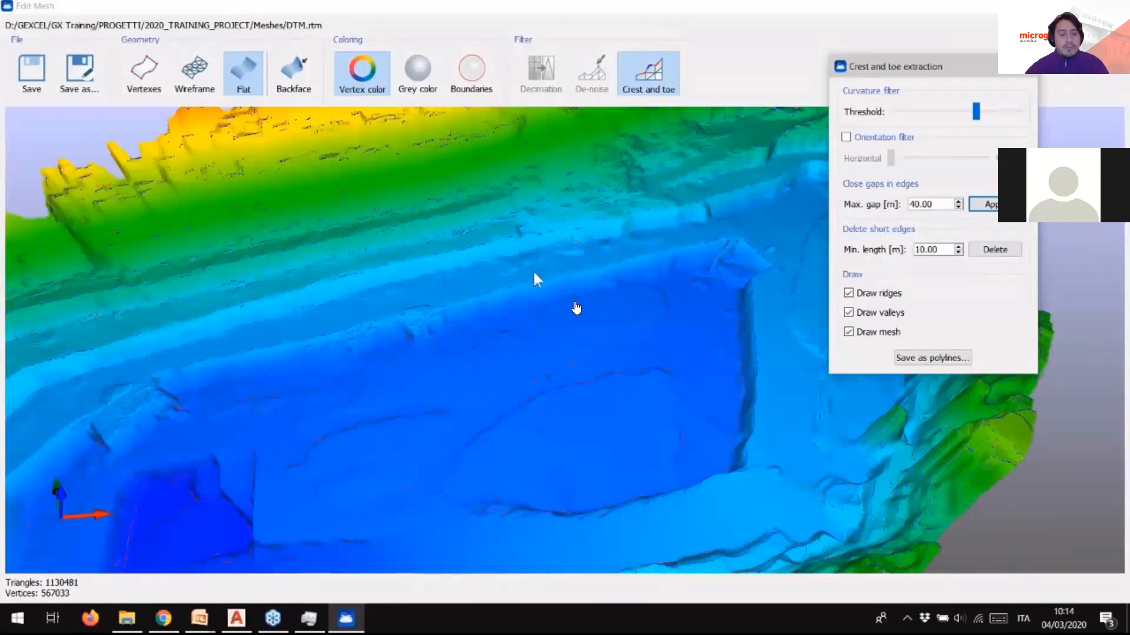
- Close gaps in the extracted edges with a 20 m maximum gap and hide the mesh to check the ridges and valleys
drag(943, 203, 906, 200)
text(20)
key(Return)
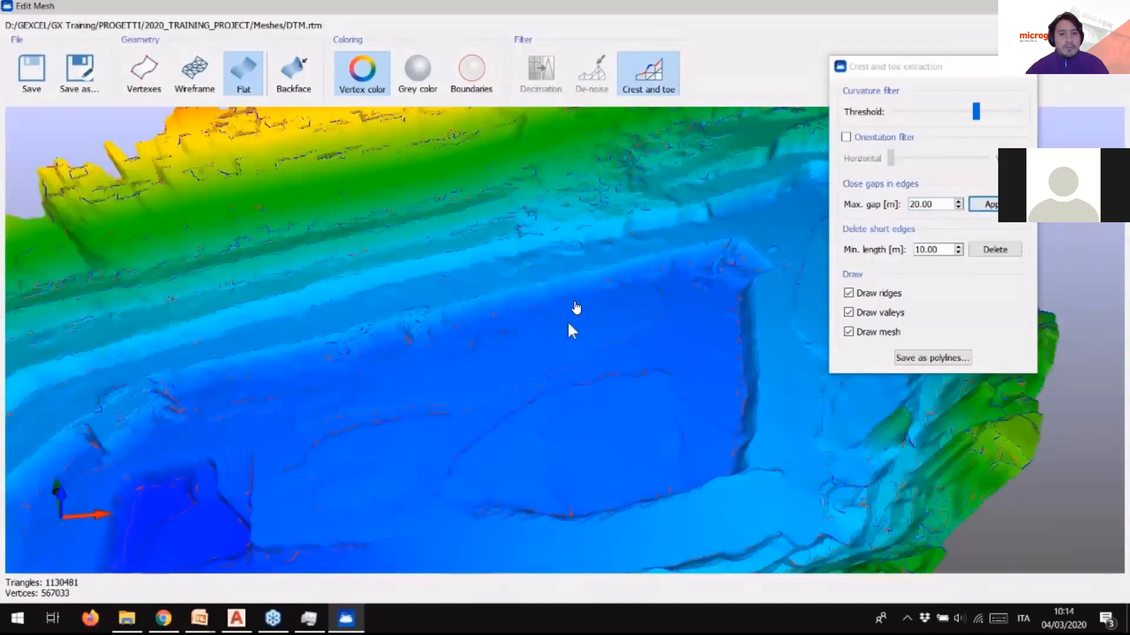
click(848, 332)
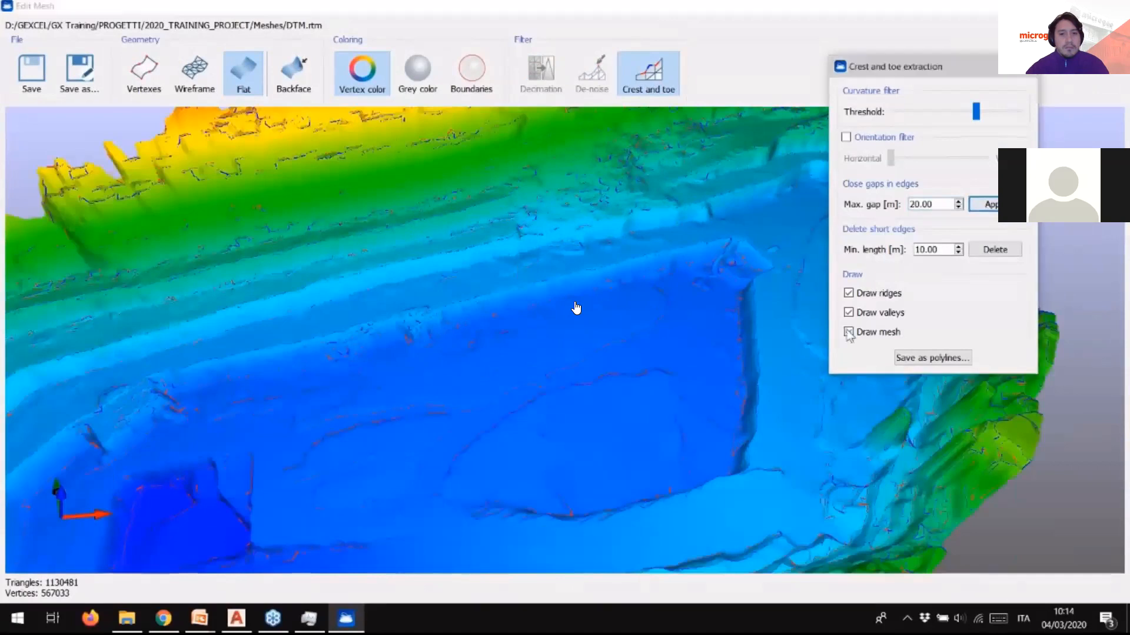
click(848, 332)
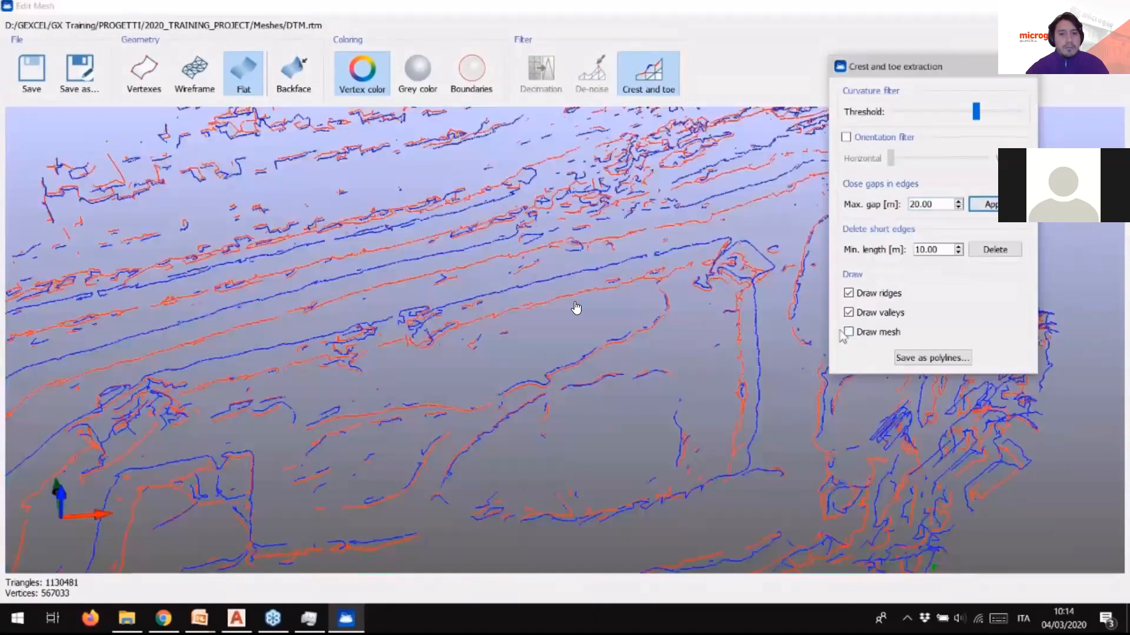
scroll(483, 270, down, 1)
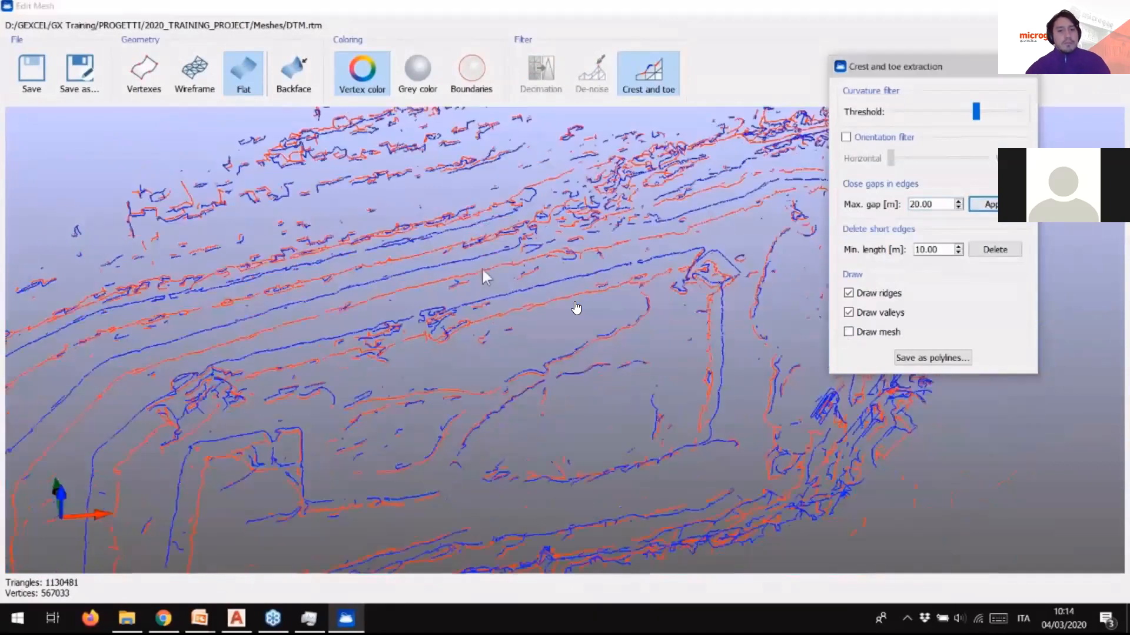
scroll(513, 279, down, 1)
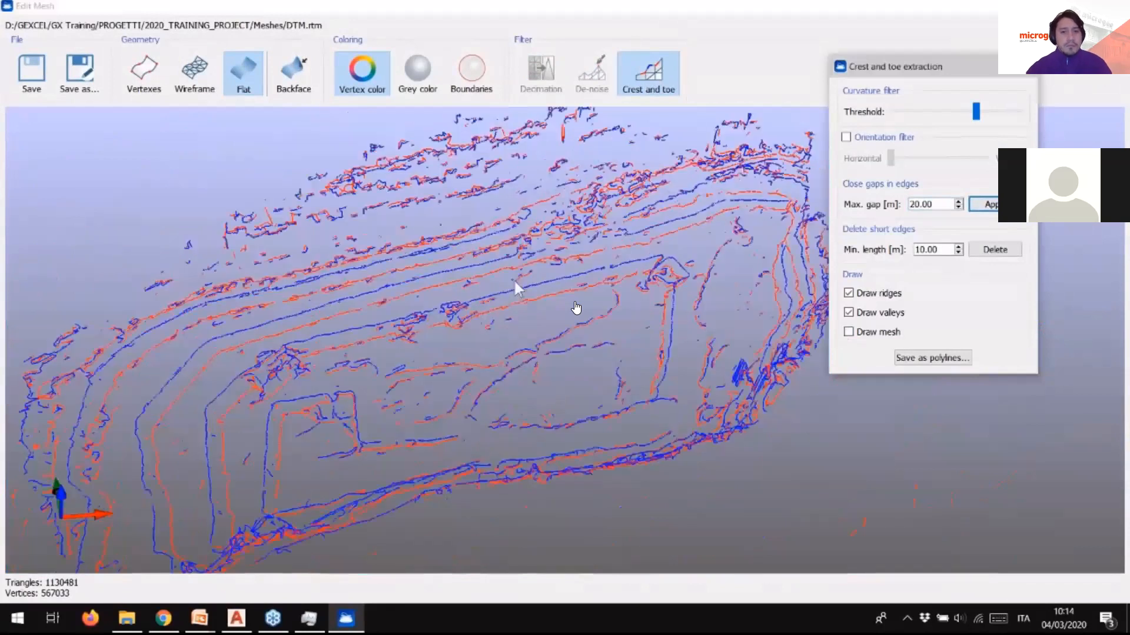
scroll(514, 283, down, 1)
- Save the extracted ridges and valleys as polylines and leave the mesh editor
click(921, 361)
click(988, 245)
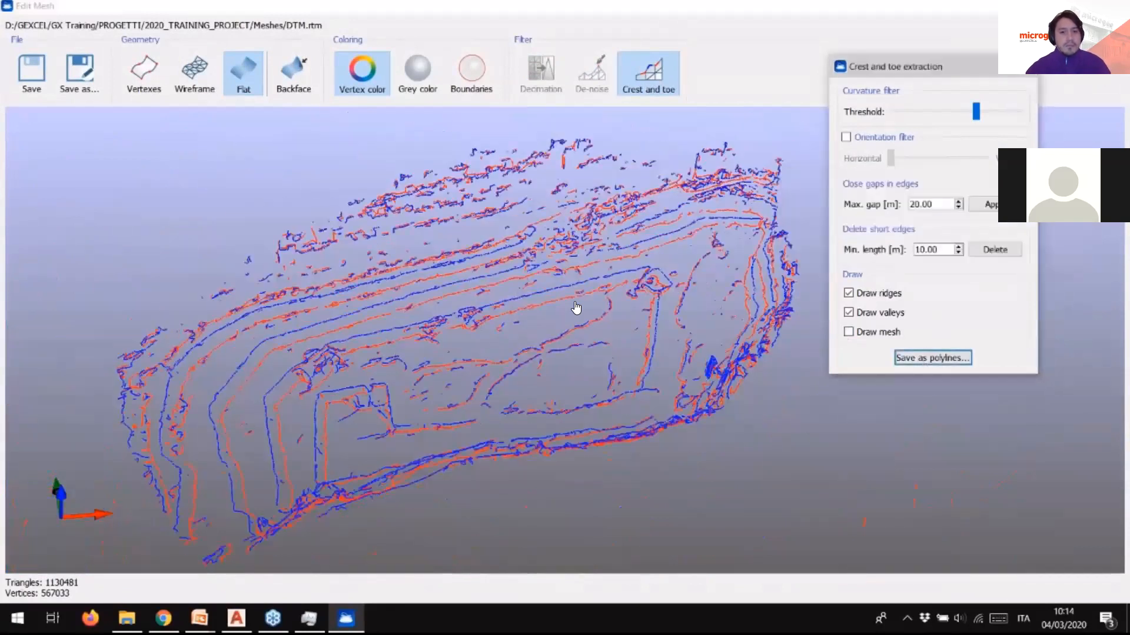
click(1029, 69)
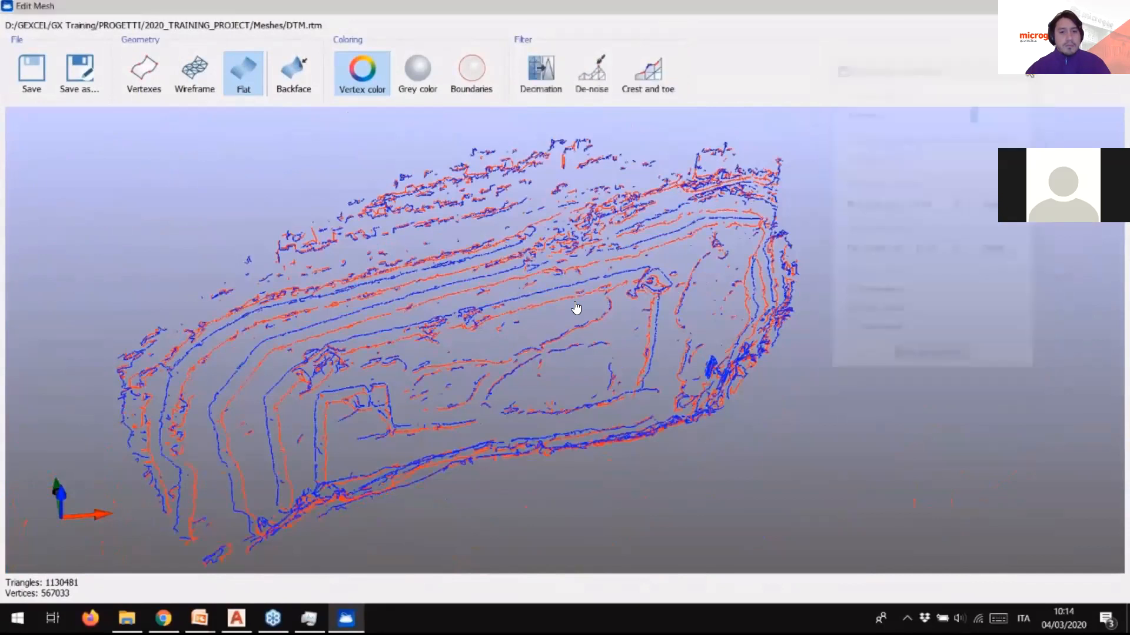
key(Escape)
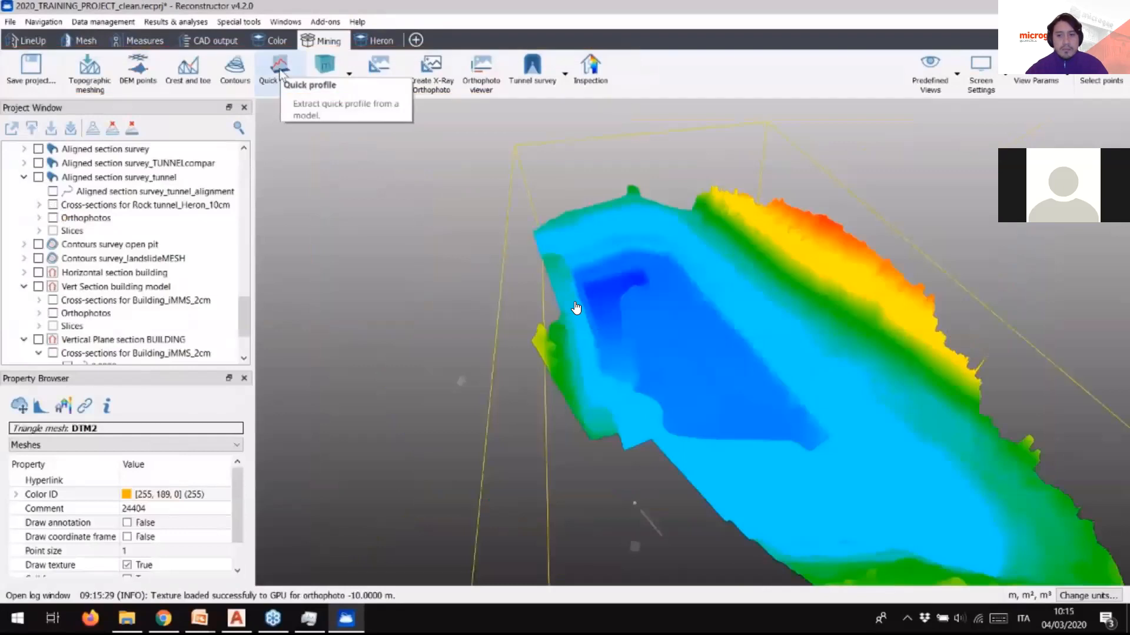
- Create a quick profile survey and pick a profile line across the pit floor on DTM2, about 254 m wide
click(280, 70)
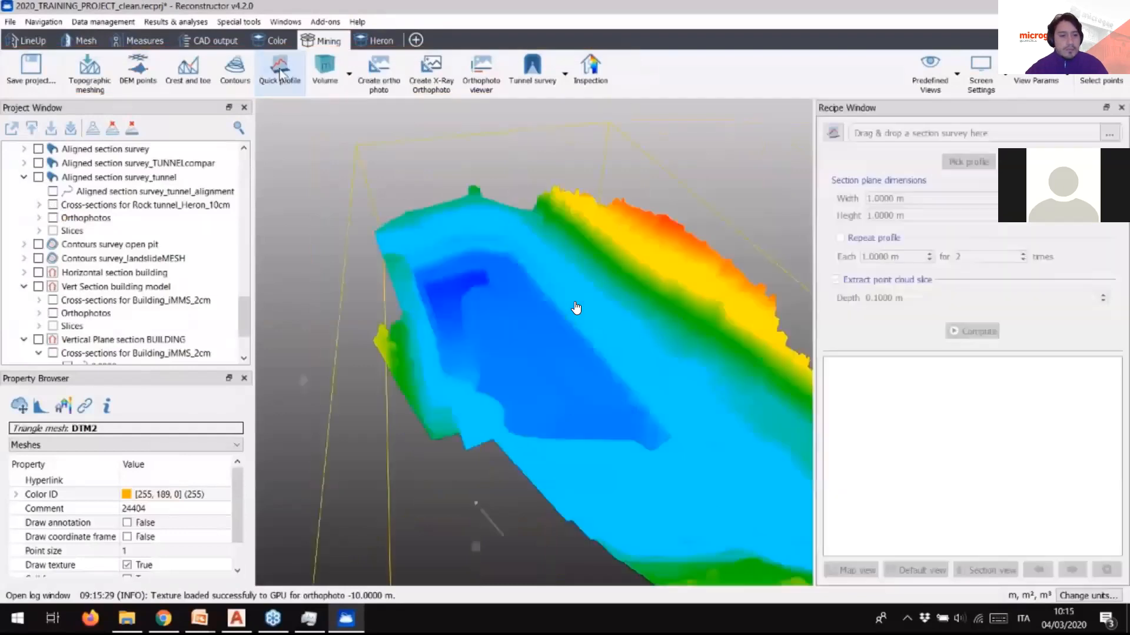
click(831, 136)
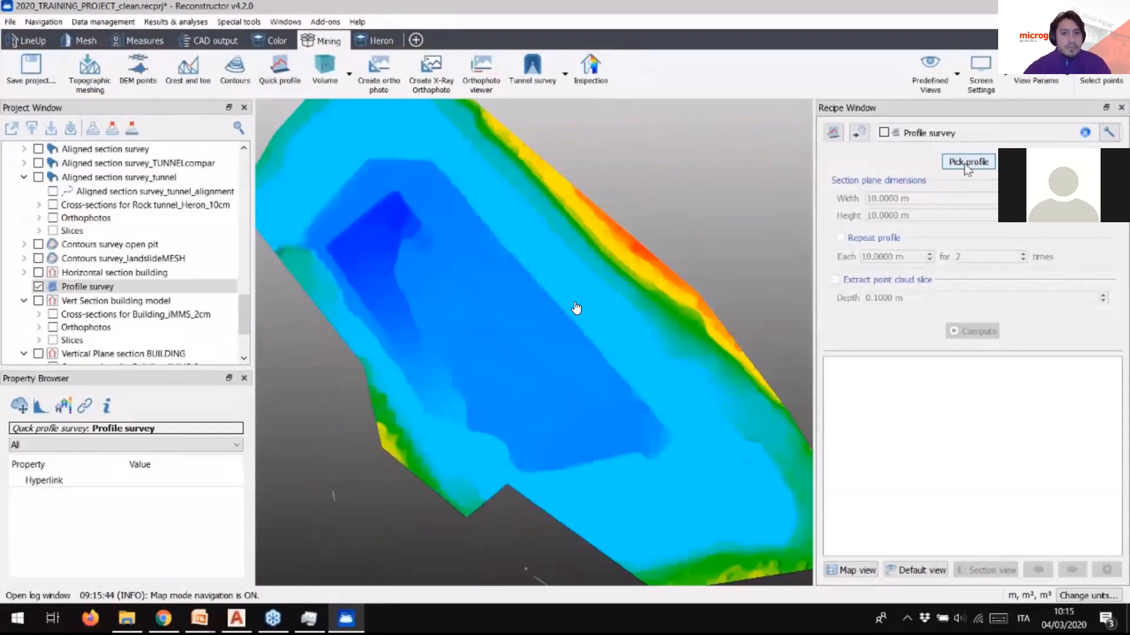
click(965, 166)
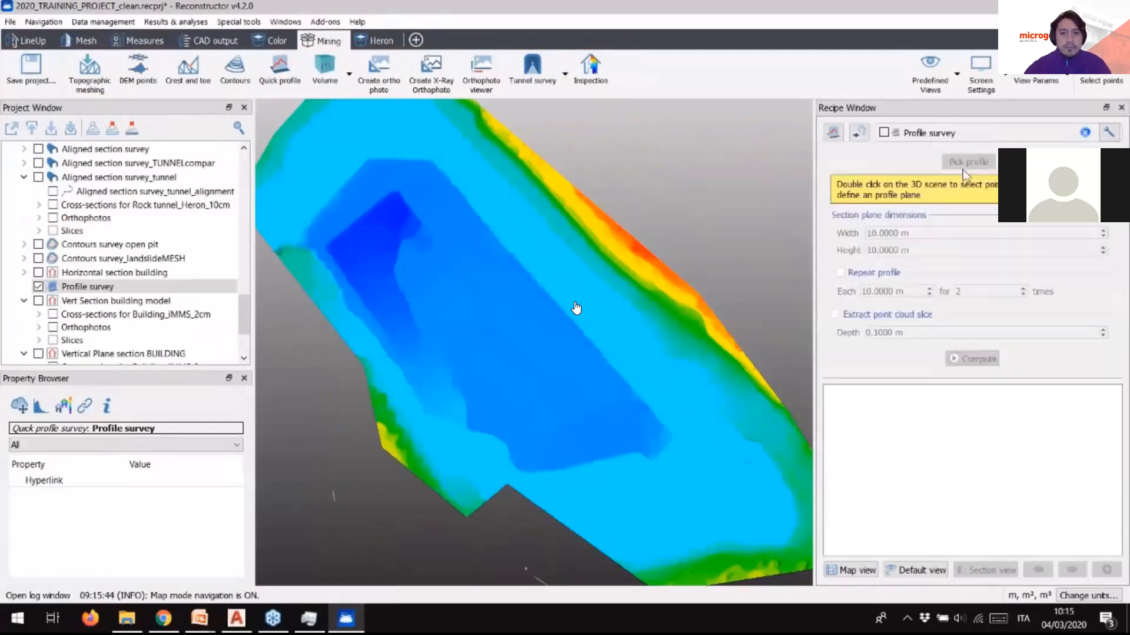
double_click(410, 404)
double_click(606, 262)
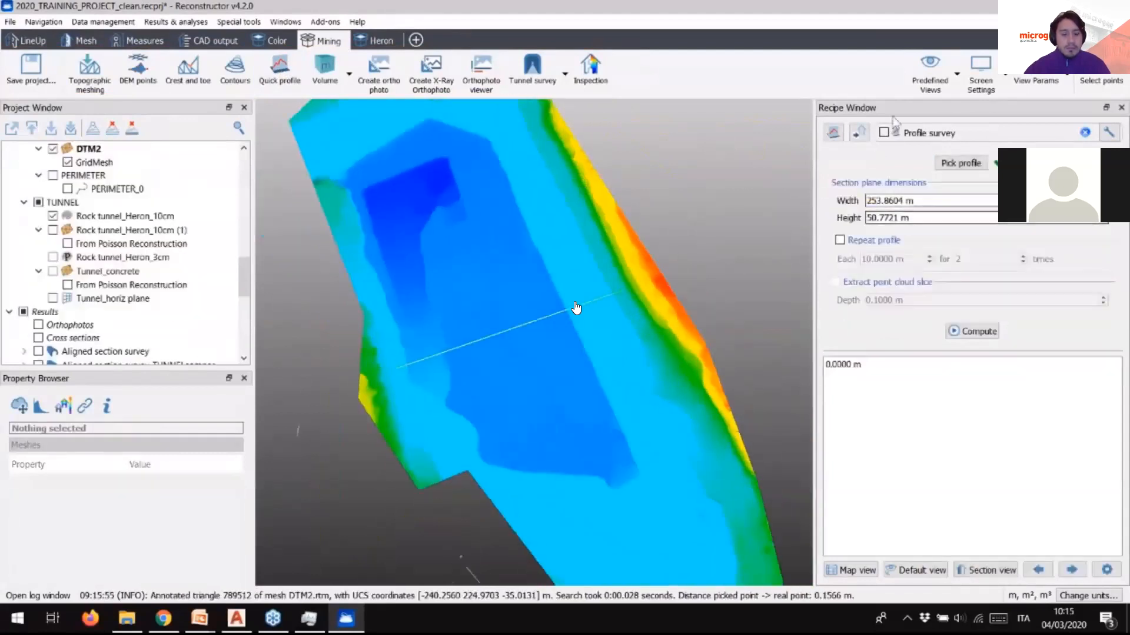
- Repeat the profile every 10 m, increase the number of repetitions, and compute the profiles
click(924, 570)
drag(644, 432, 703, 311)
click(840, 240)
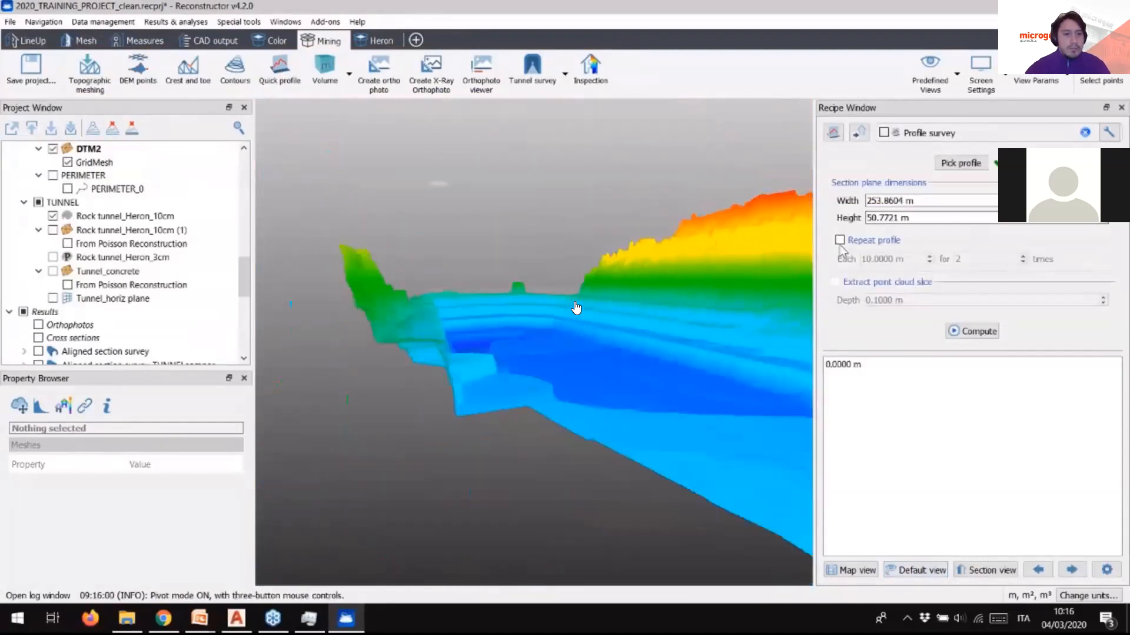
click(1023, 256)
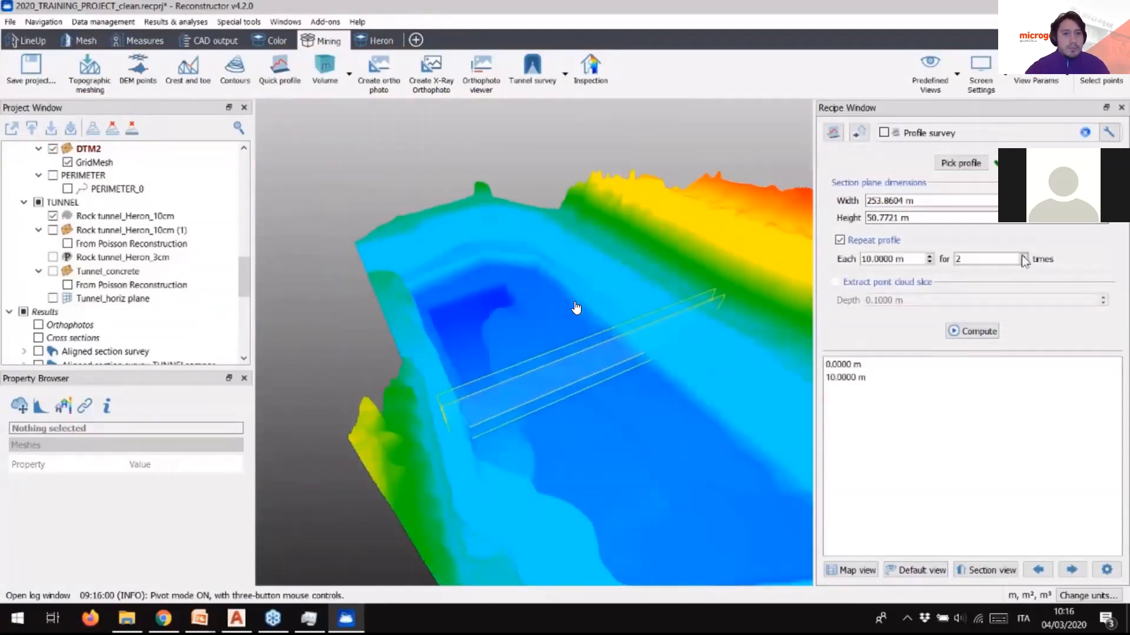
click(1023, 255)
click(979, 332)
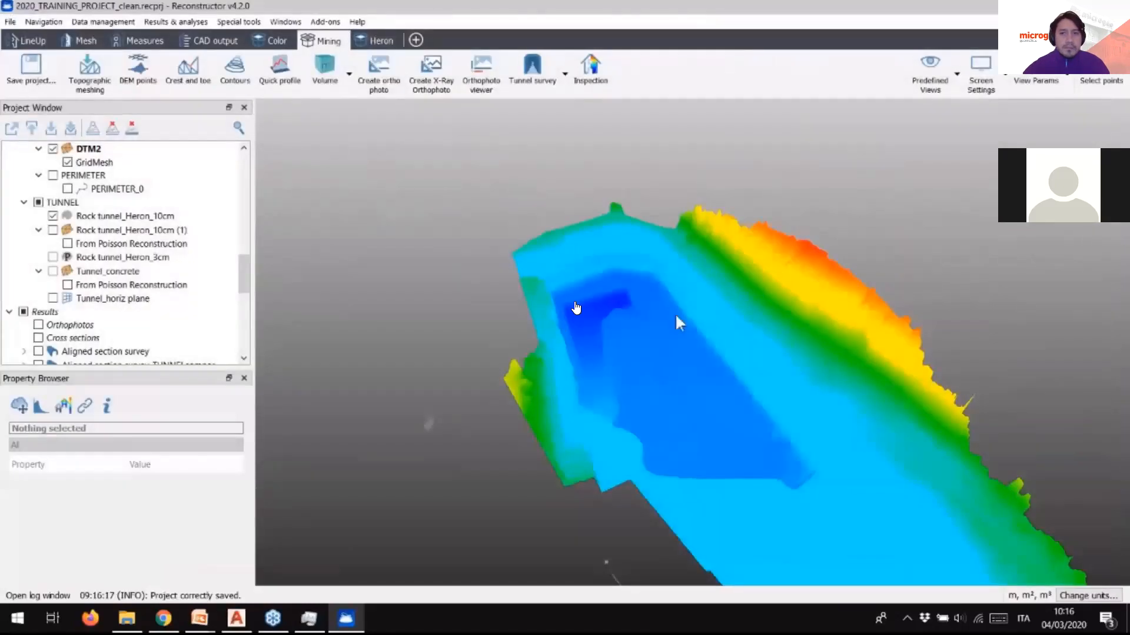
- Start a volume calculation and assign DTM2 as the selected mesh
scroll(678, 315, down, 4)
middle_drag(716, 320, 620, 285)
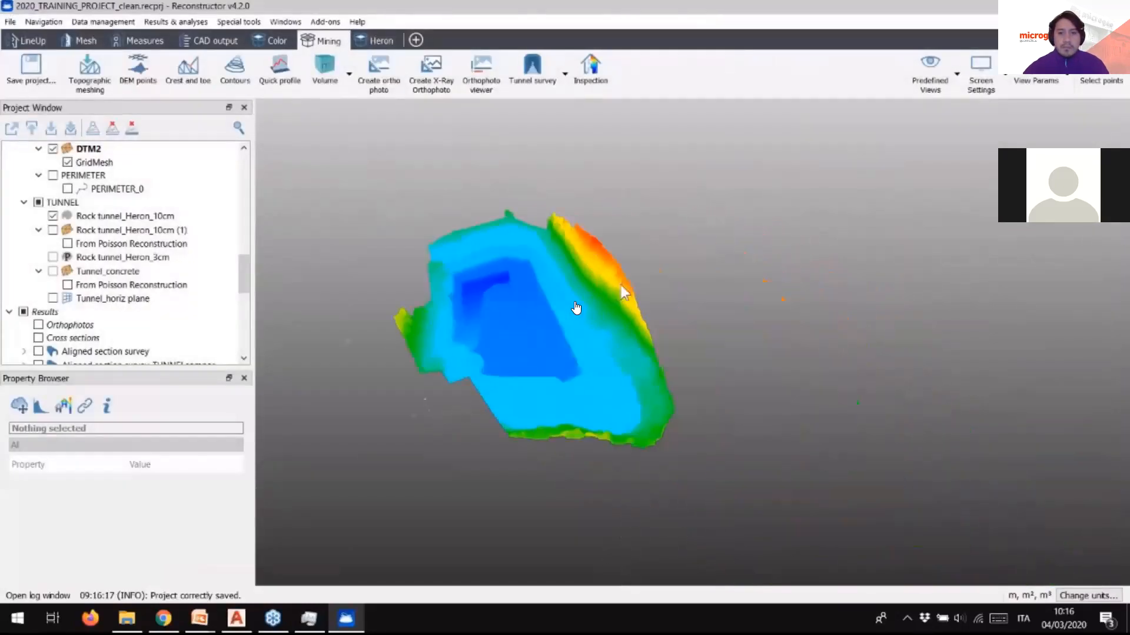
scroll(623, 287, up, 4)
drag(622, 352, 706, 298)
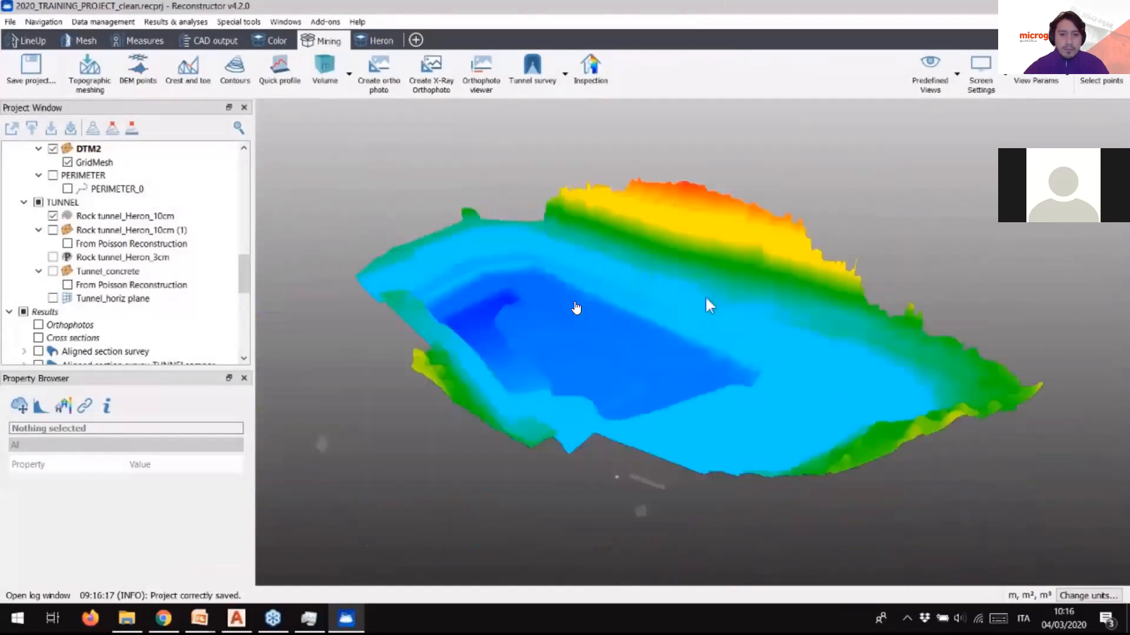
scroll(706, 298, up, 1)
click(332, 78)
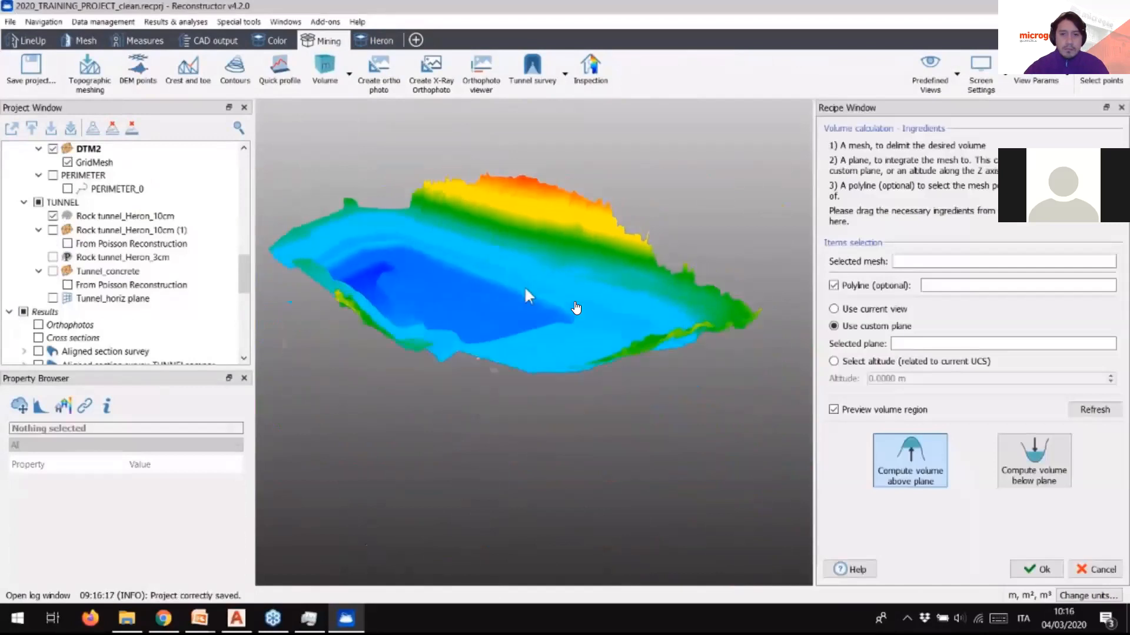
scroll(92, 194, up, 1)
click(88, 190)
drag(91, 194, 935, 262)
- Show the BASEPLANE_OpenPit plane and check its position beneath the pit mesh
scroll(121, 168, up, 5)
click(118, 163)
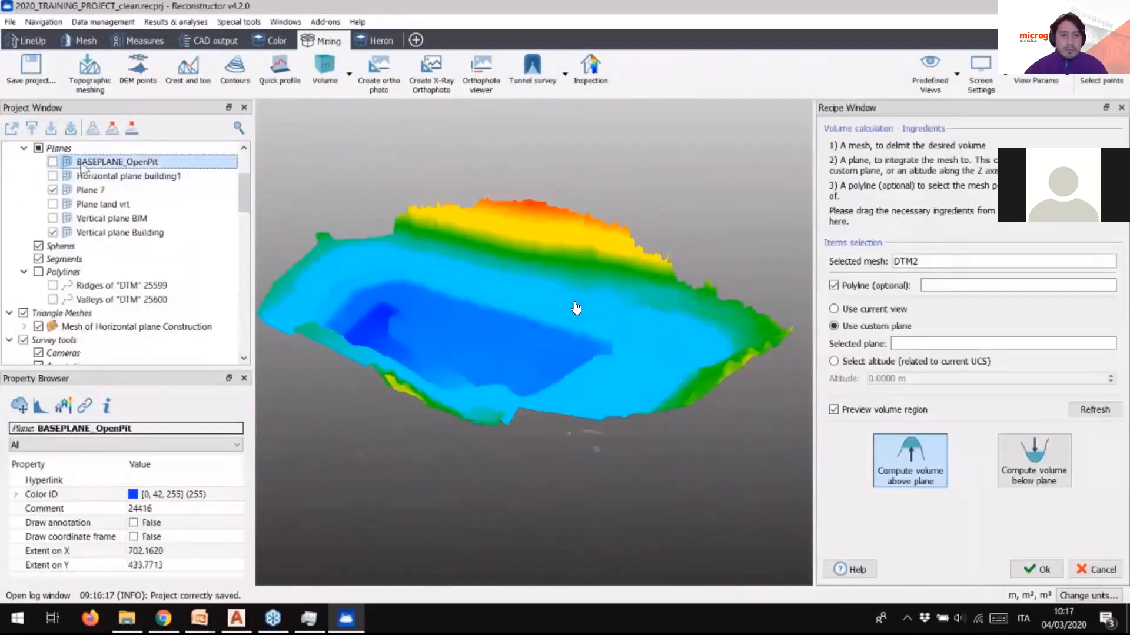
click(53, 162)
drag(476, 326, 650, 456)
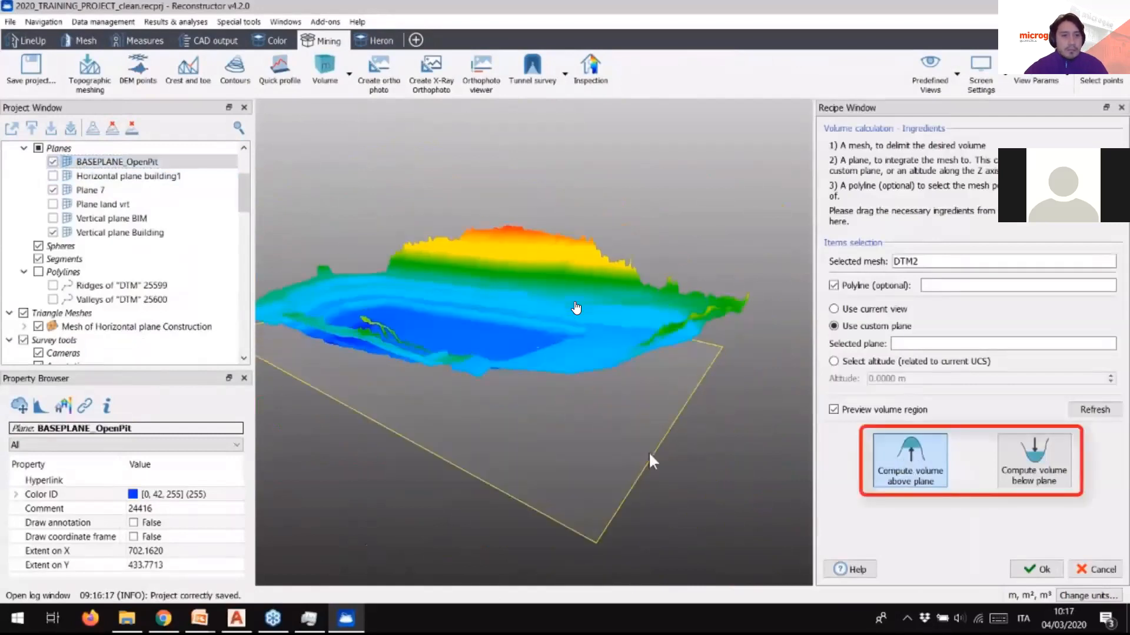
drag(507, 356, 401, 317)
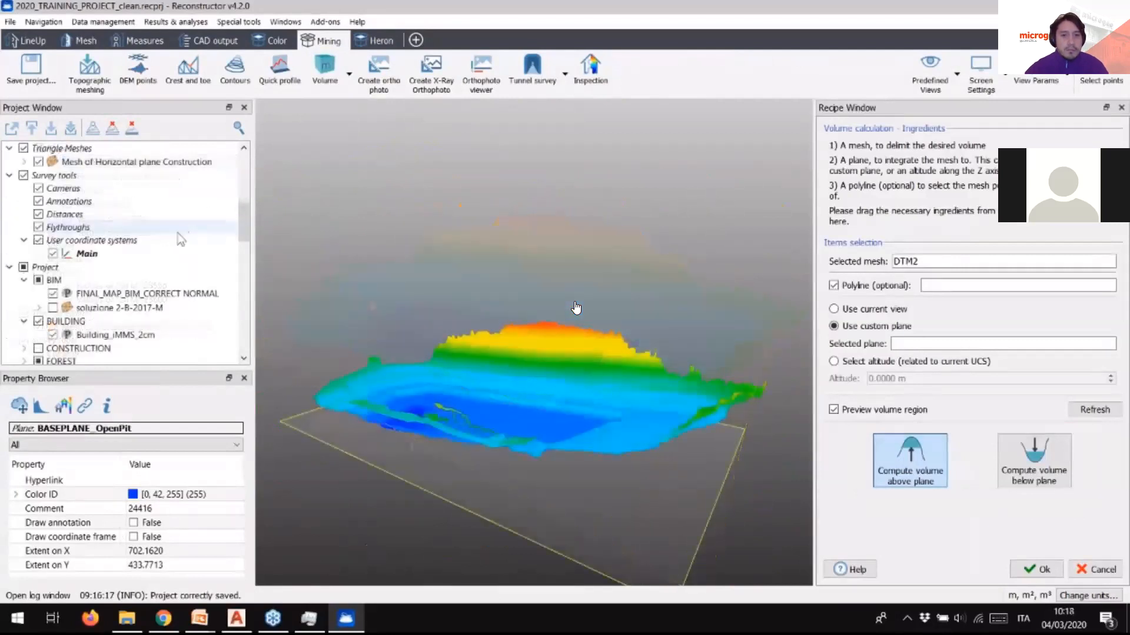
- Show the PERIMETER_0 polyline of MINE-open pit and assign it as the optional polyline limiting the volume
scroll(93, 321, down, 1)
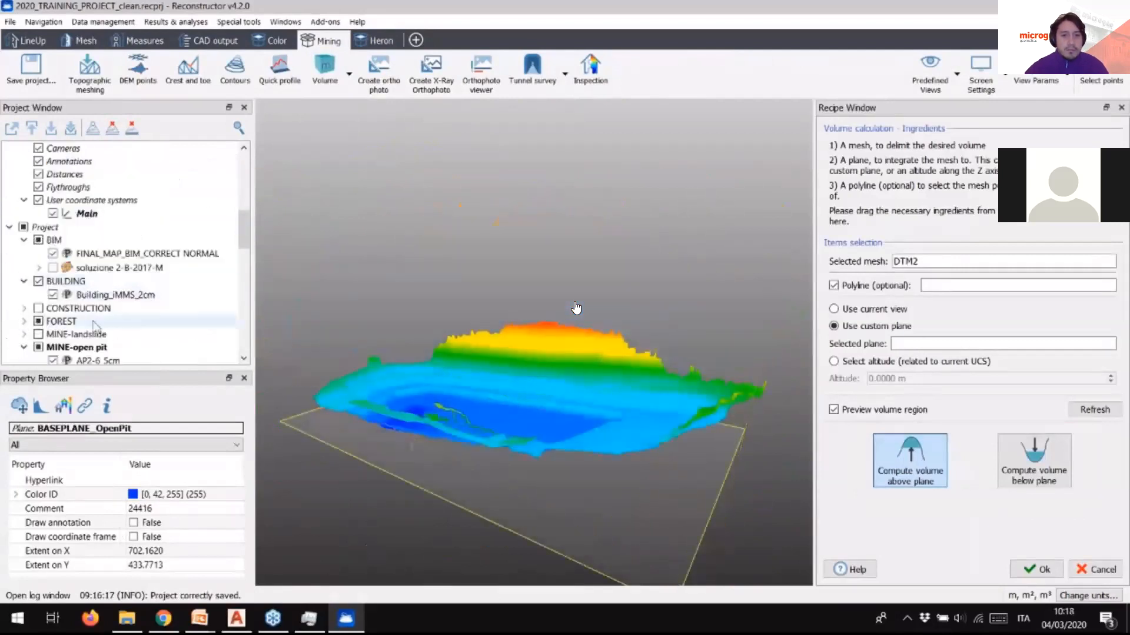
scroll(117, 295, down, 3)
scroll(136, 268, down, 1)
click(132, 268)
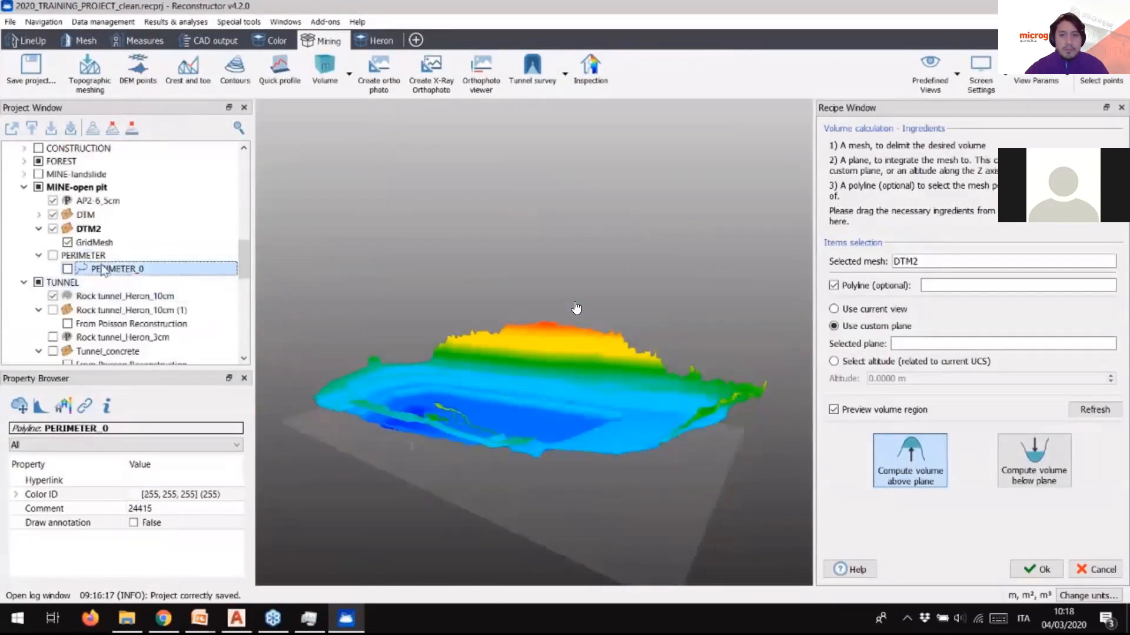
click(68, 269)
drag(117, 272, 960, 287)
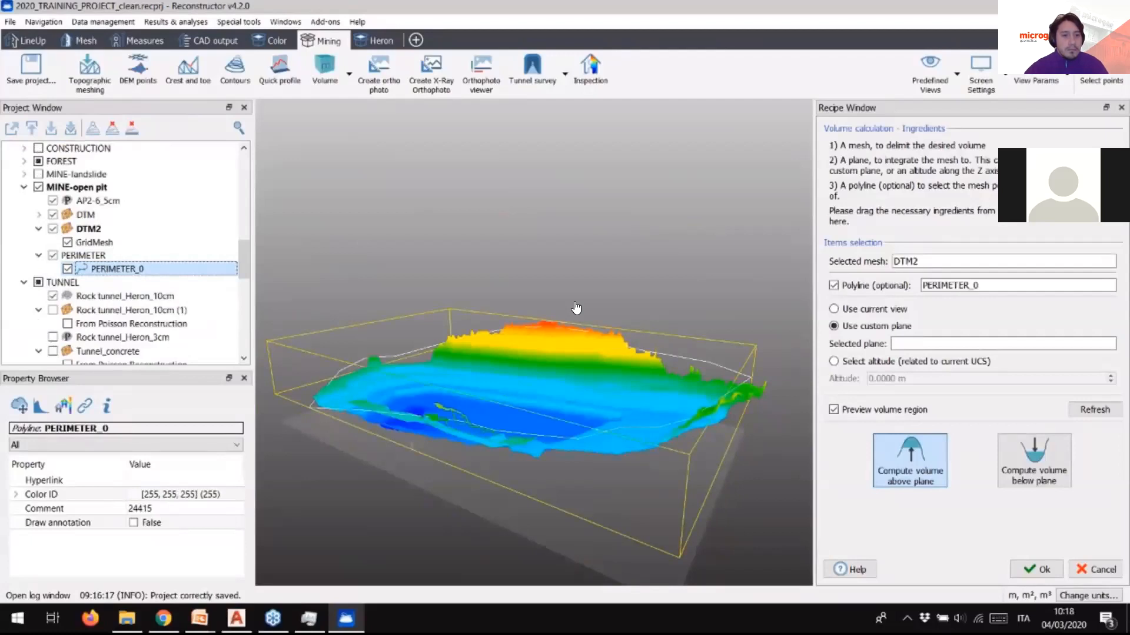
- Assign BASEPLANE_OpenPit as the custom plane for the volume and inspect the previewed volume region
scroll(118, 253, down, 5)
click(103, 202)
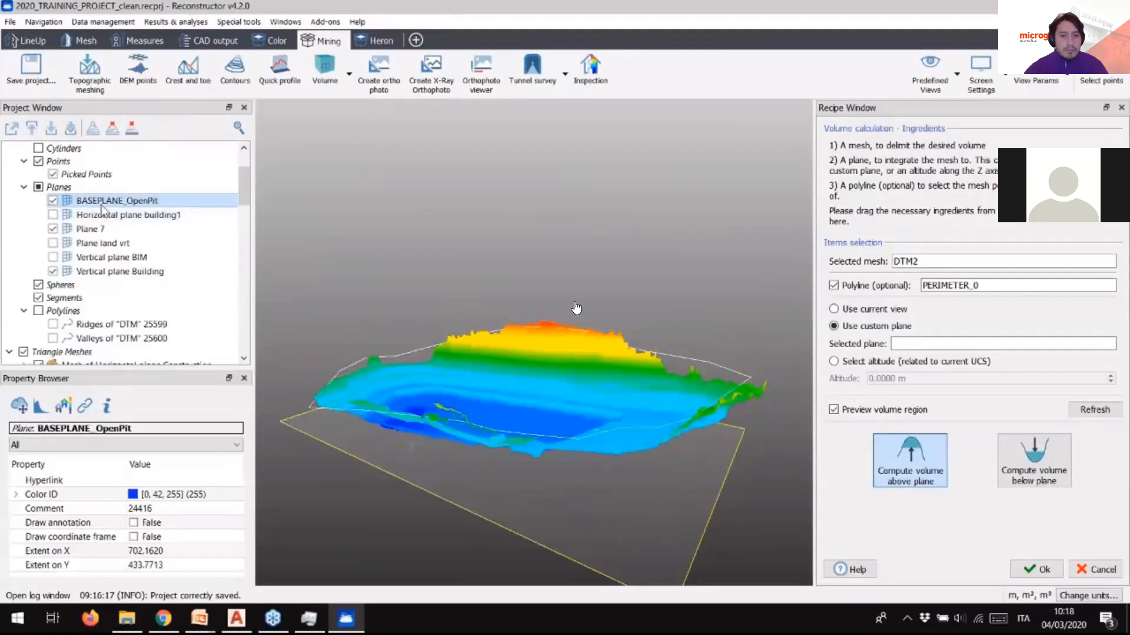
drag(103, 209, 1000, 344)
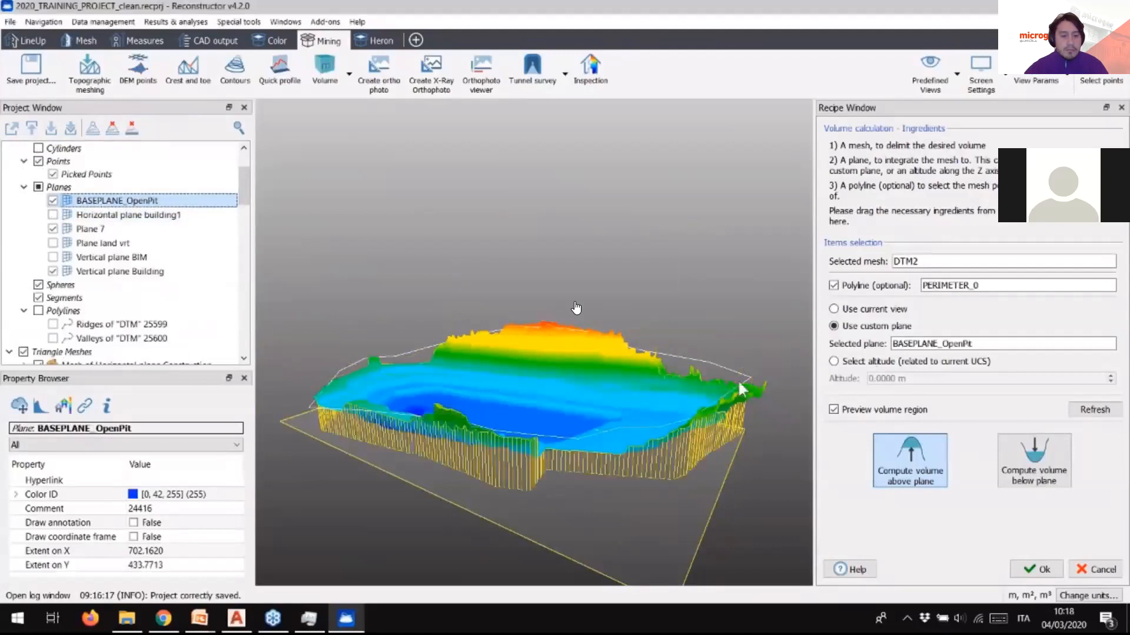
drag(728, 386, 718, 406)
scroll(627, 411, up, 2)
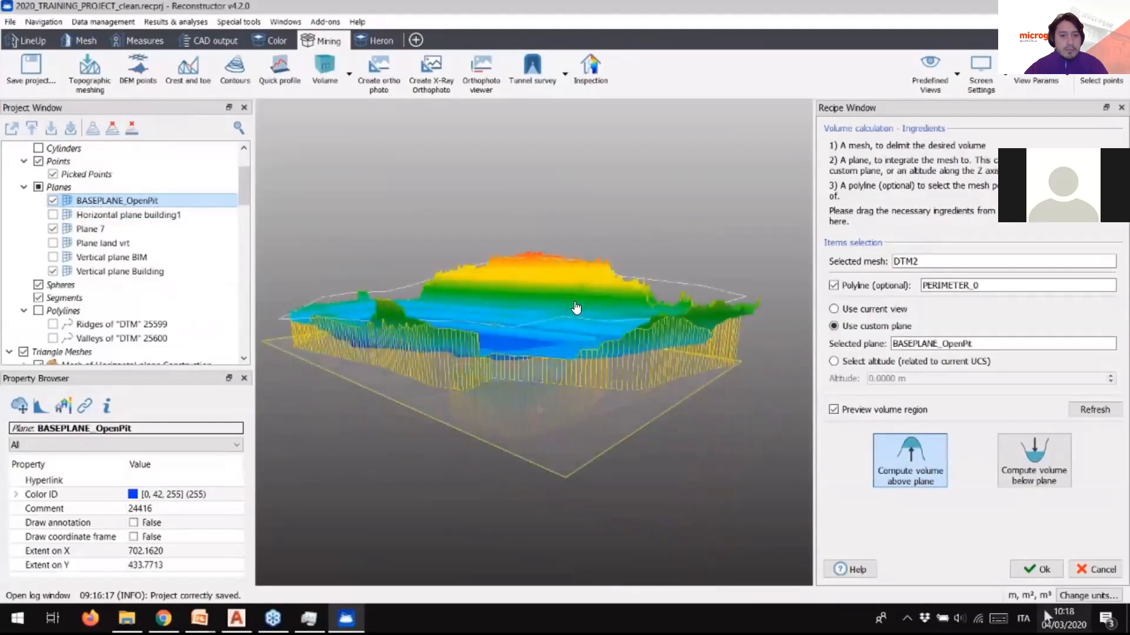
- Compute the volume of DTM2 above BASEPLANE_OpenPit and save the result as a PDF report named VolumeReport_0.pdf in the Reports folder
click(1036, 569)
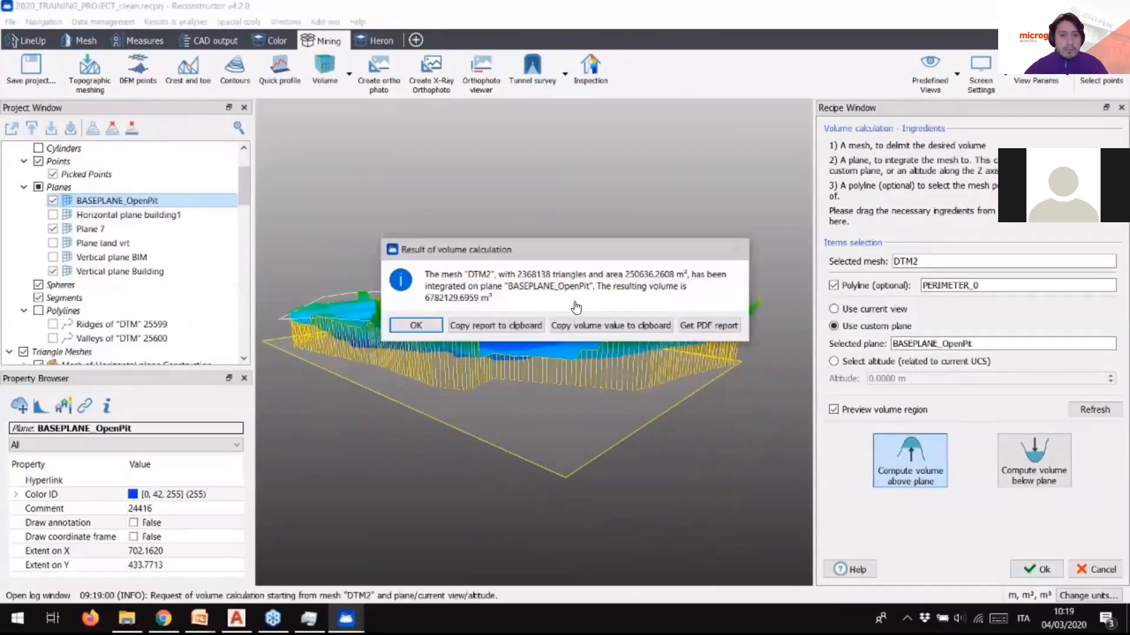
click(708, 325)
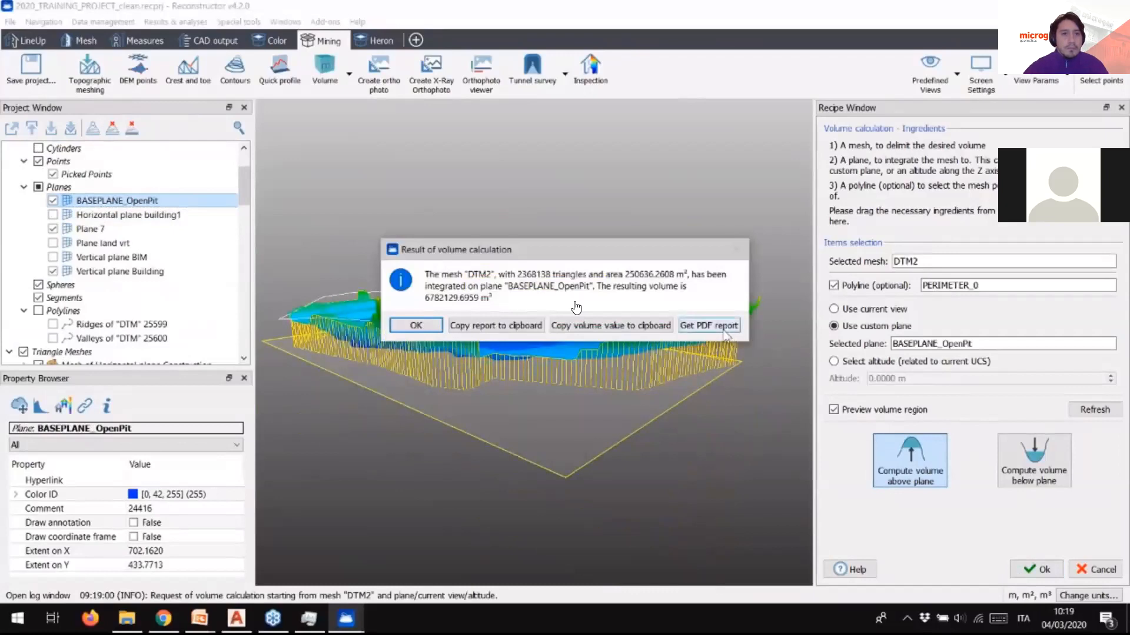
click(692, 465)
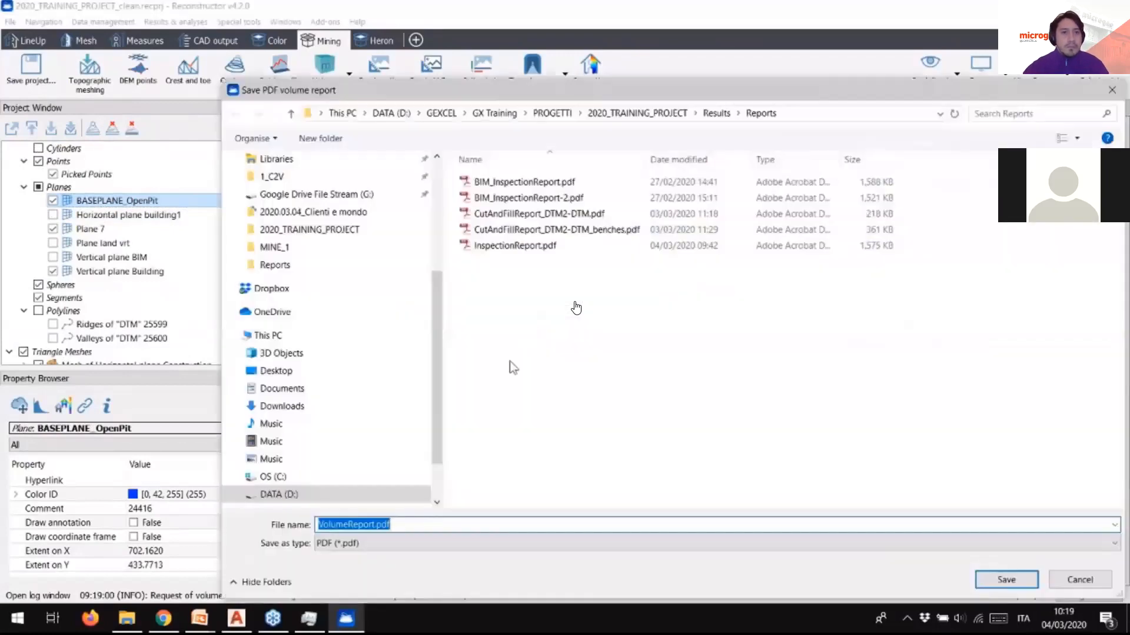
click(374, 524)
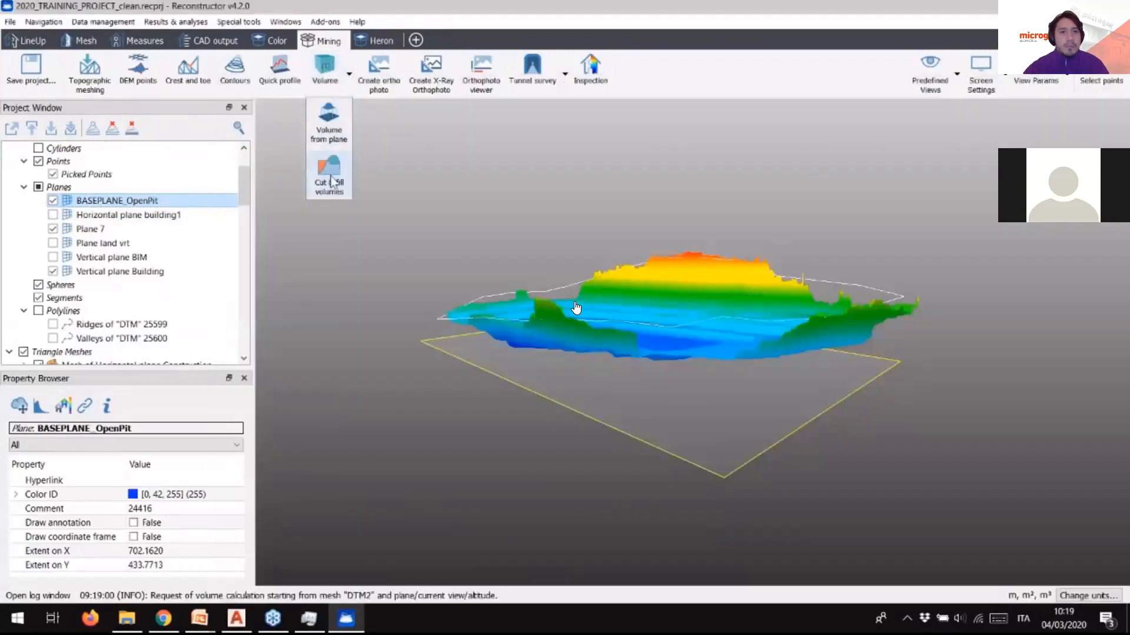
- Start a cut and fill volume calculation and load the DTM mesh of MINE-open pit
click(330, 177)
drag(418, 397, 606, 306)
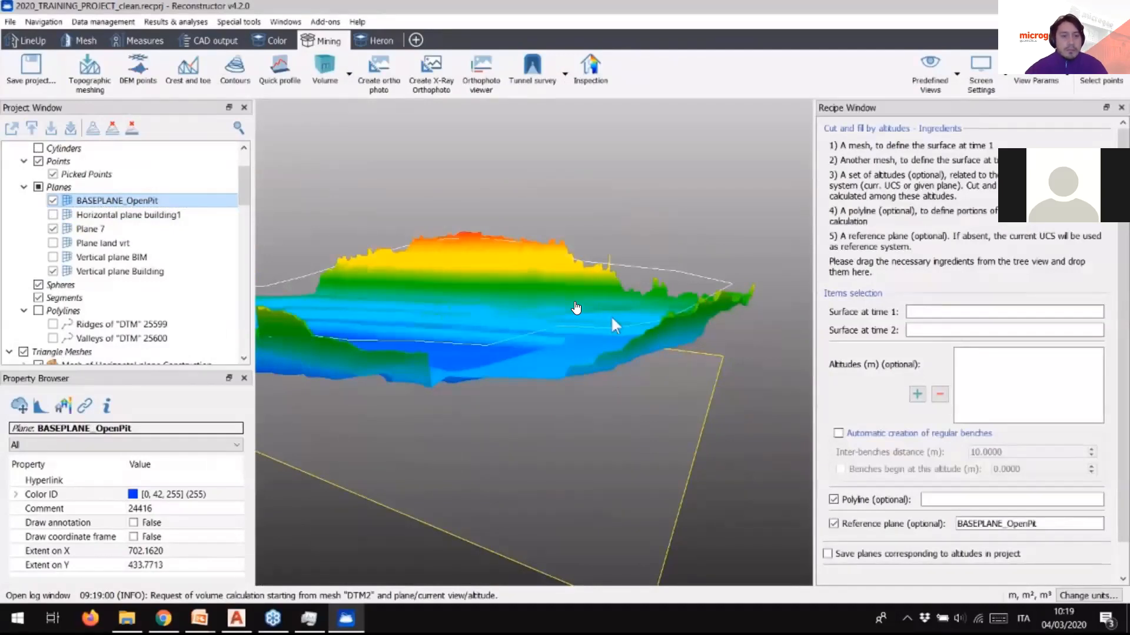
scroll(152, 283, down, 8)
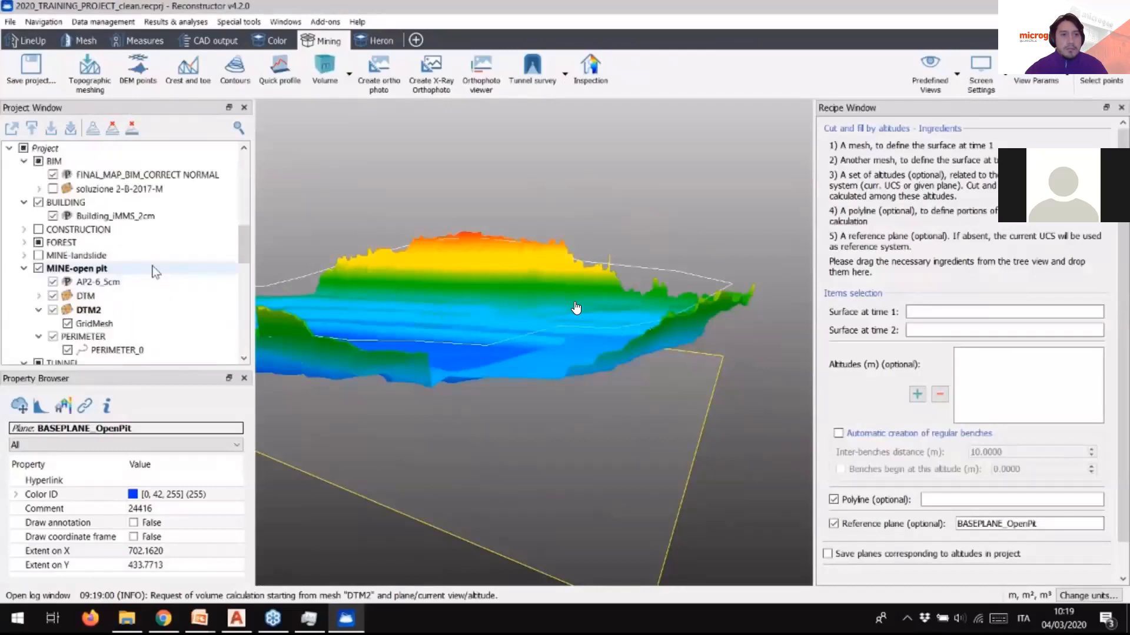
right_click(90, 295)
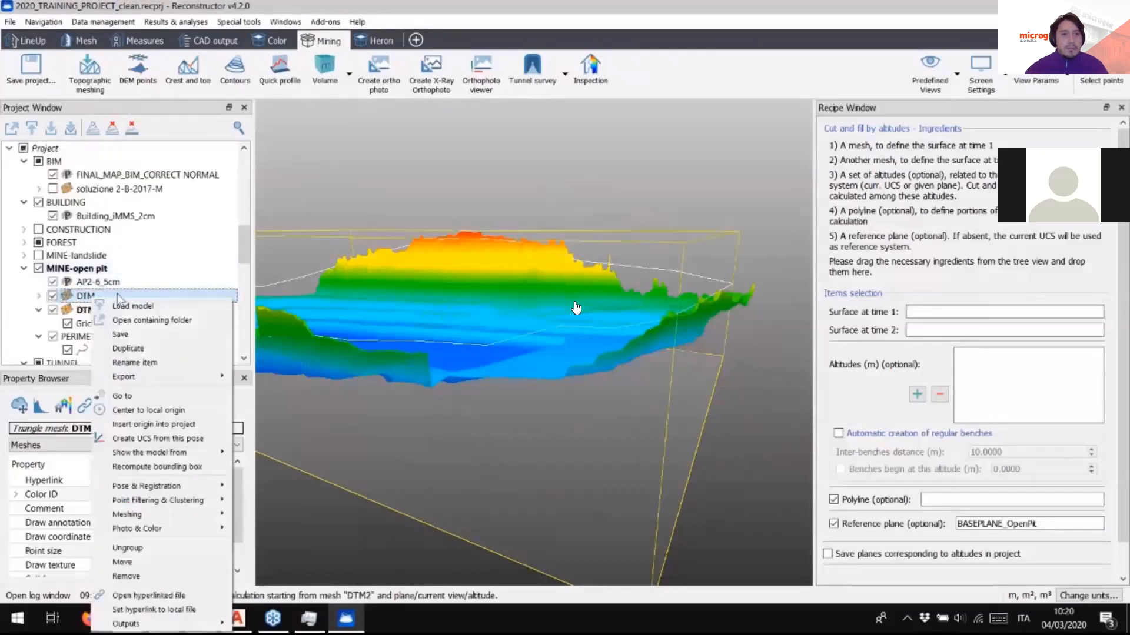
click(130, 301)
- Display the DTM and DTM2 meshes in their solid ID colours and compare how the two surfaces overlap
drag(532, 331, 540, 374)
click(981, 80)
click(985, 118)
drag(553, 326, 588, 292)
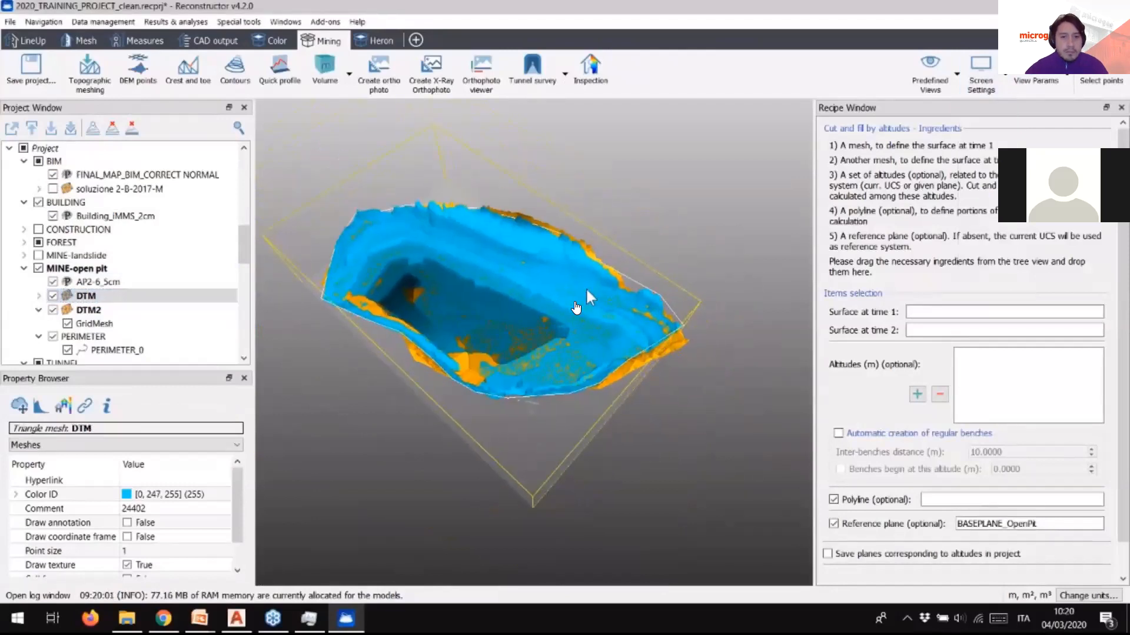
- Assign DTM2 as the surface at time 1 and DTM as the surface at time 2
drag(94, 311, 965, 330)
click(615, 318)
drag(88, 297, 927, 332)
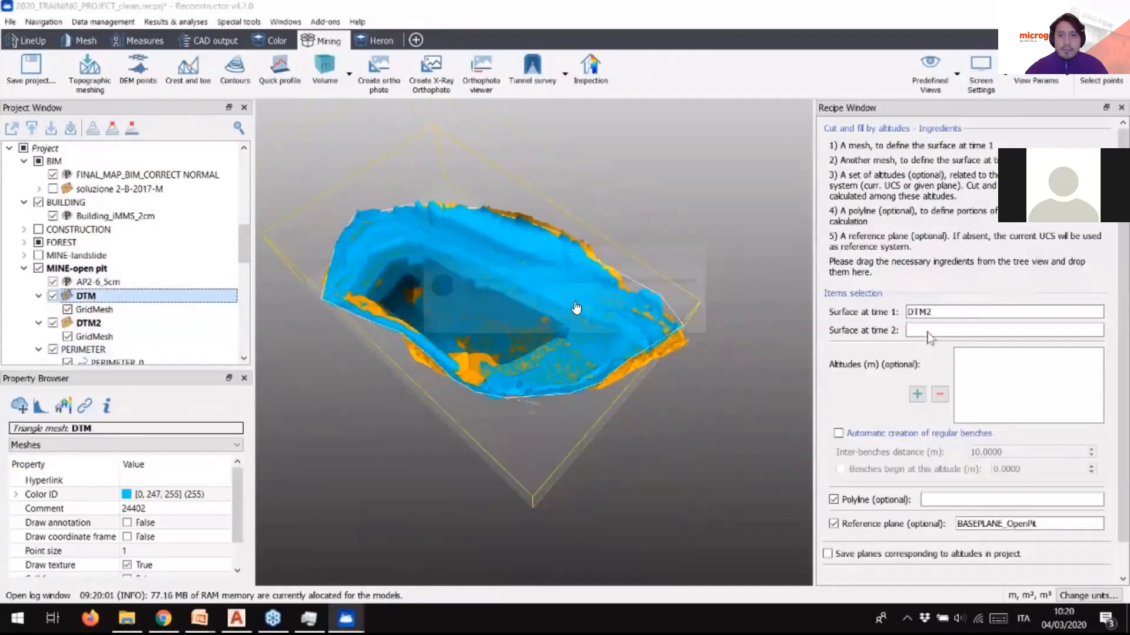
click(677, 322)
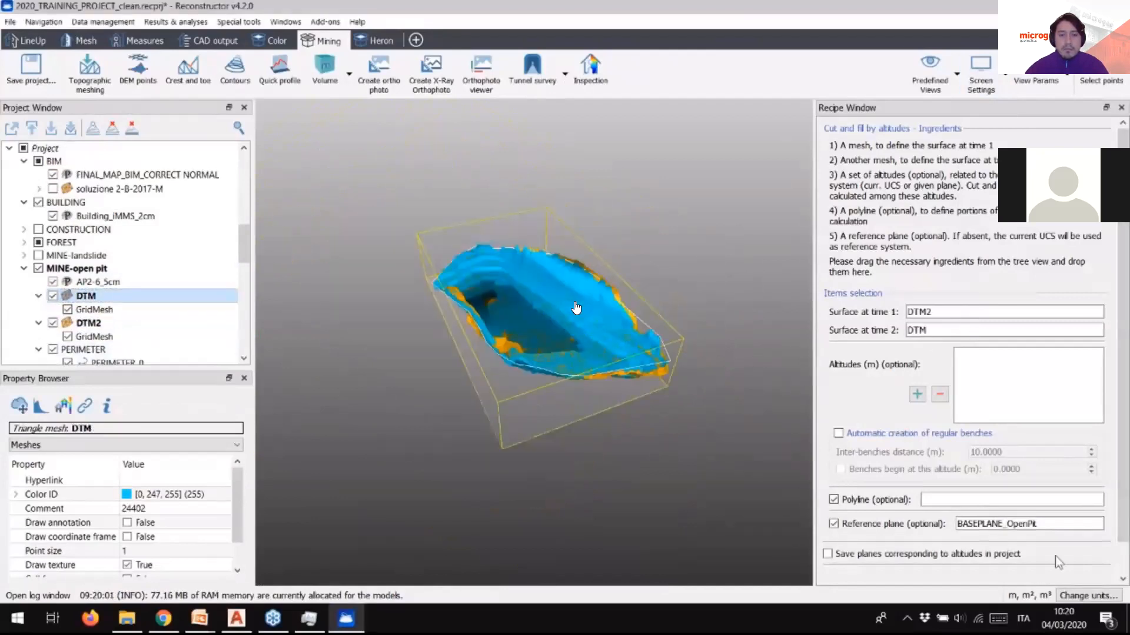
- Assign the PERIMETER_0 polyline of MINE-open pit as the optional polyline of the cut and fill calculation
scroll(117, 281, down, 2)
double_click(89, 281)
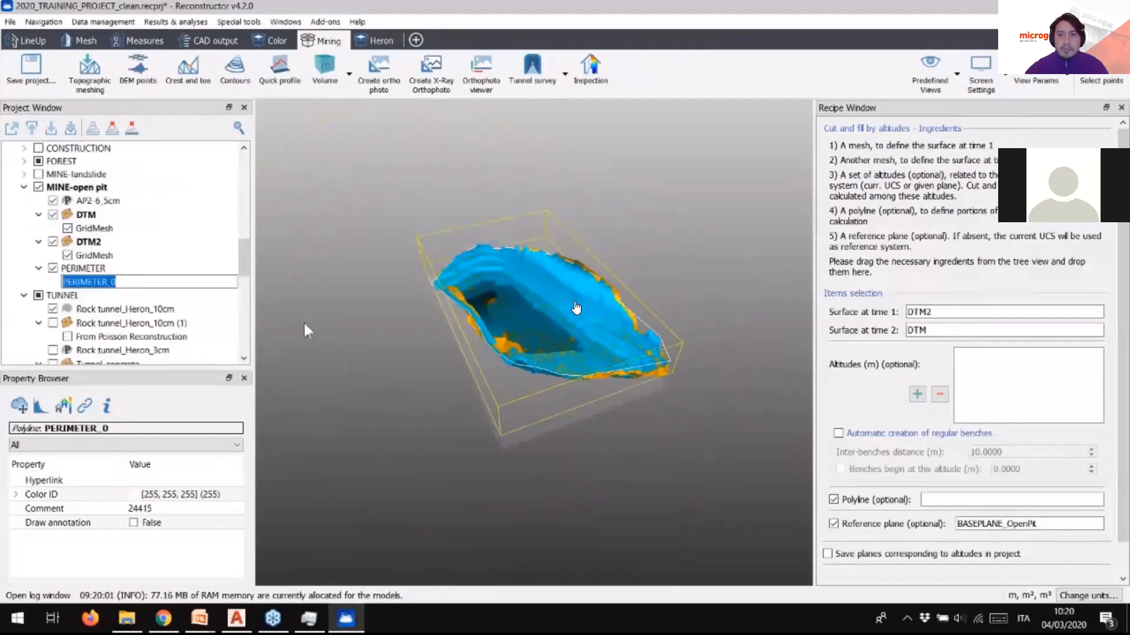
click(76, 268)
drag(118, 282, 947, 505)
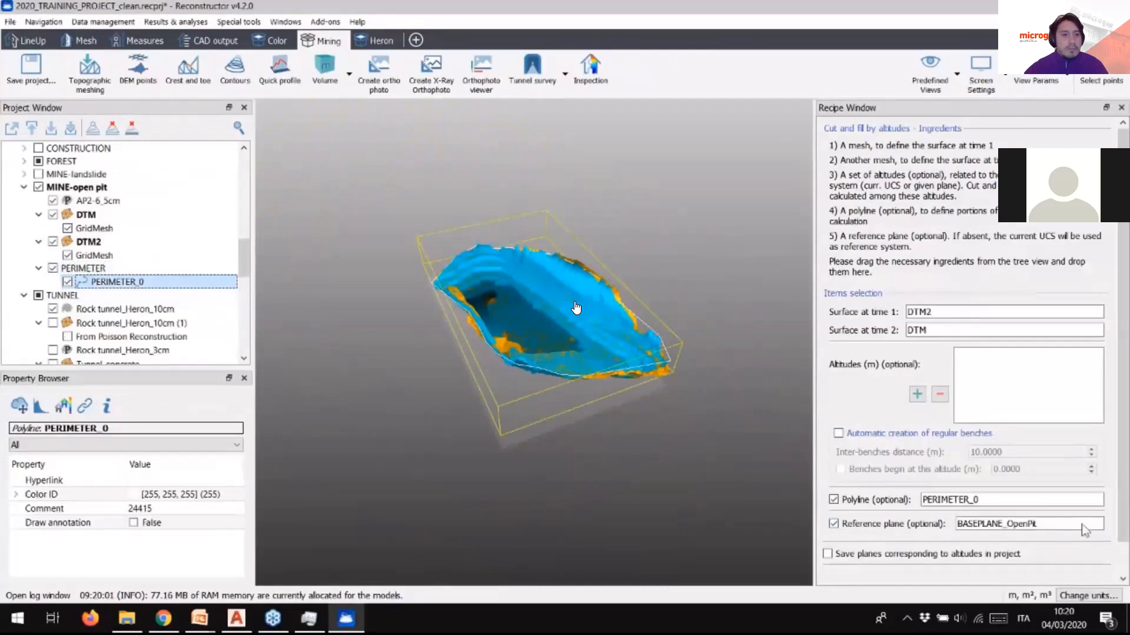
- Enable automatic creation of regular benches with an inter-benches distance of 15 m
drag(1123, 492, 1122, 526)
drag(697, 315, 653, 366)
scroll(562, 396, up, 5)
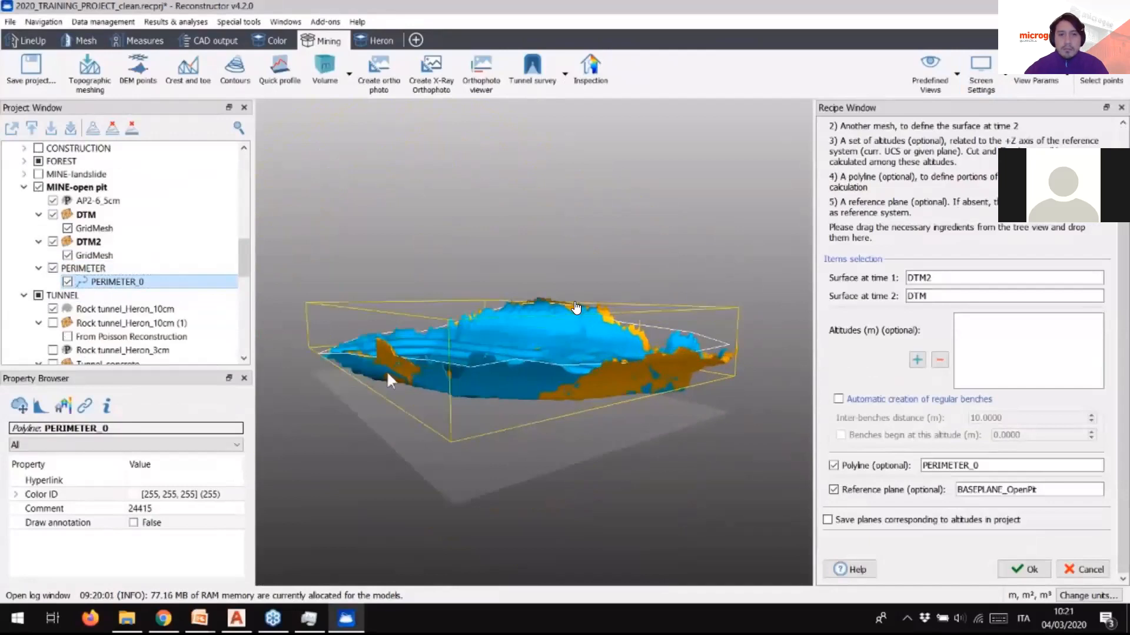
click(874, 401)
drag(1007, 418, 944, 438)
text(15)
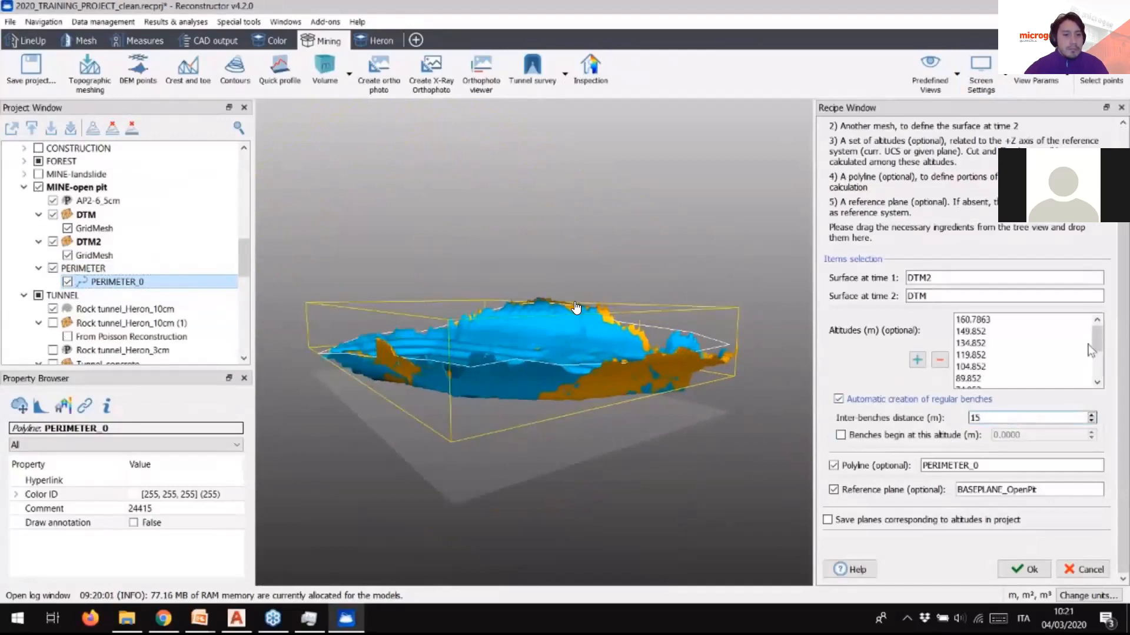
- Review the generated bench altitudes against the pit meshes and run the cut and fill calculation
click(986, 321)
click(981, 331)
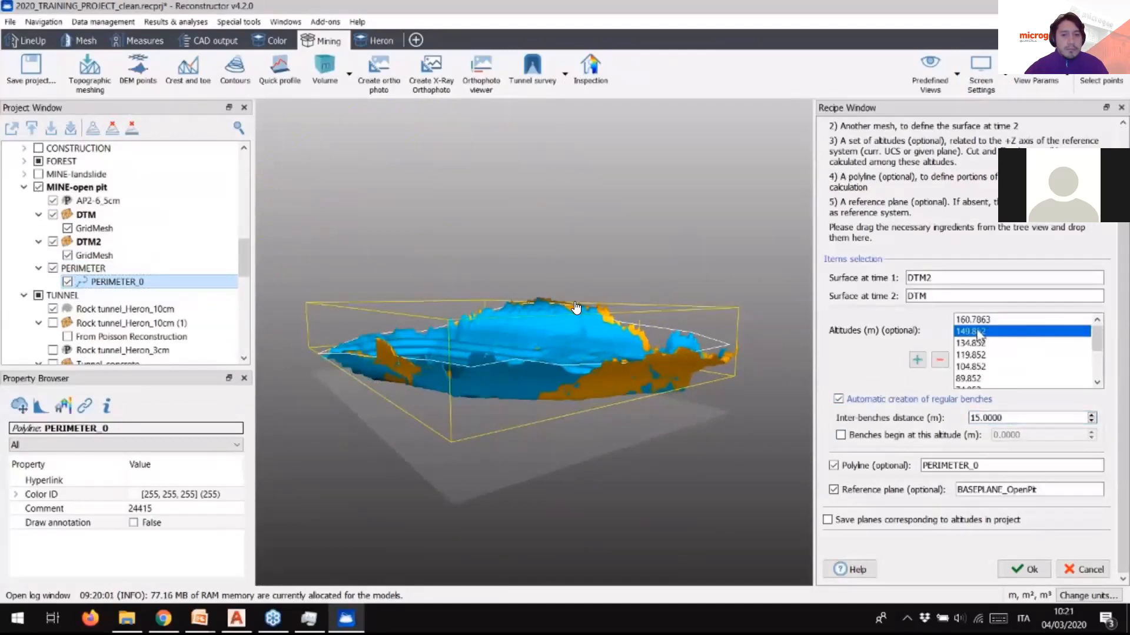
scroll(689, 382, up, 2)
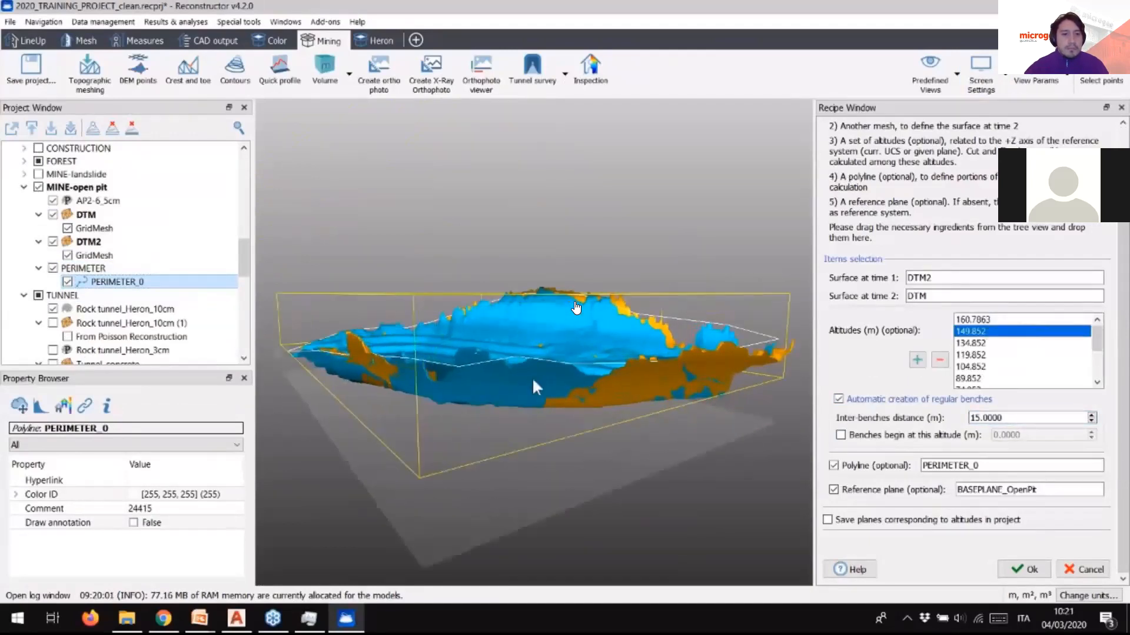
drag(518, 483, 478, 436)
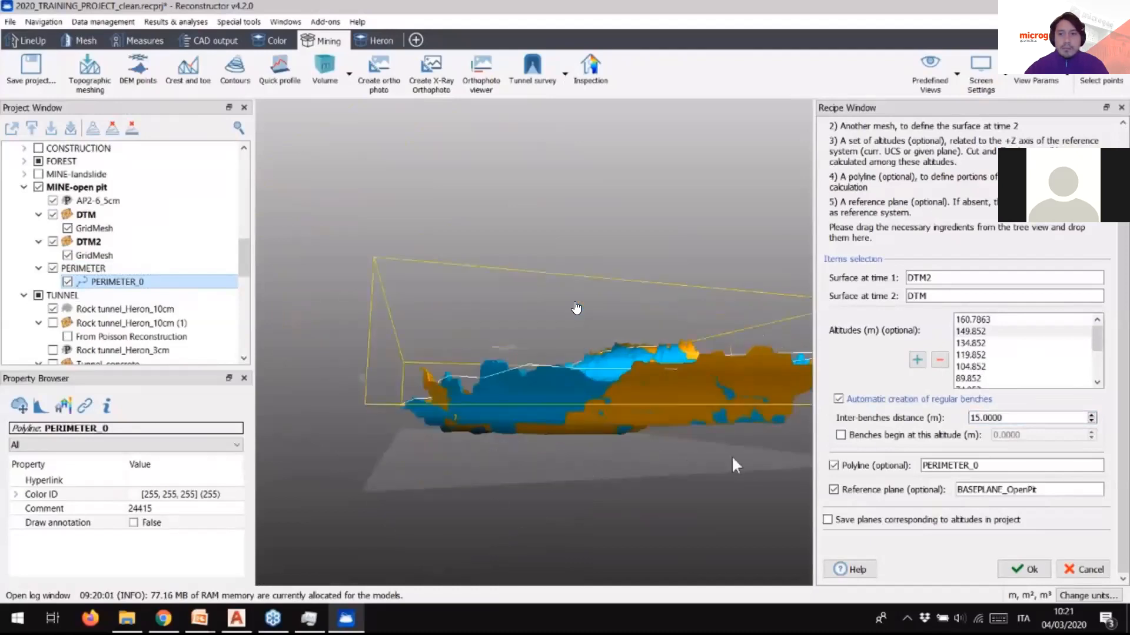
drag(669, 457, 657, 406)
click(1026, 569)
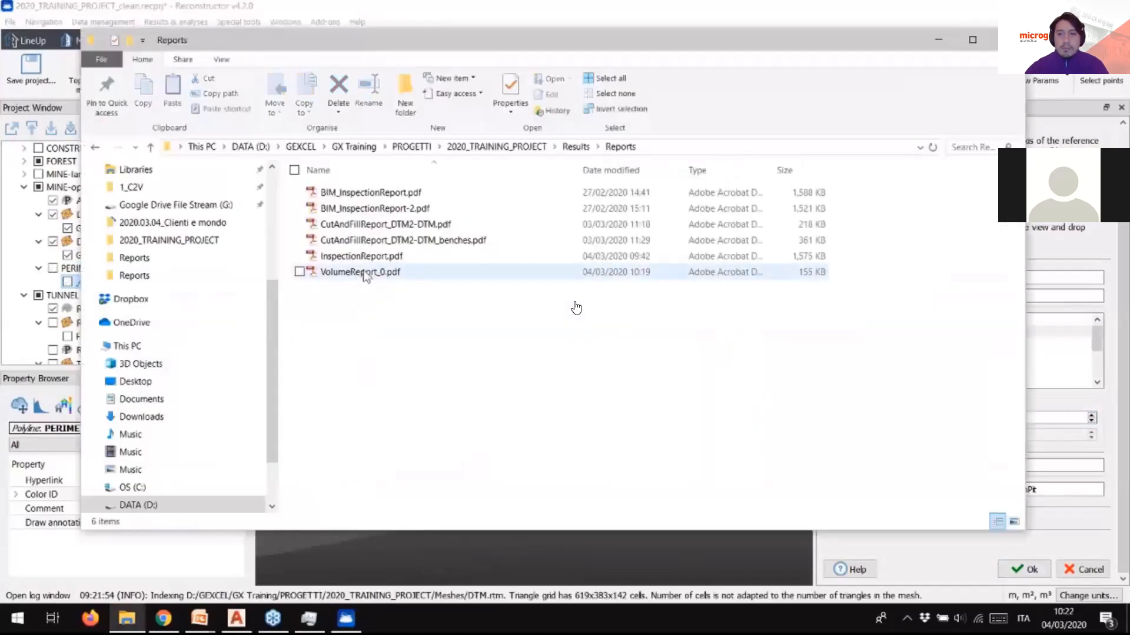
- Open VolumeReport_0.pdf from the Reports folder and review its survey details, volume and preview image
double_click(362, 272)
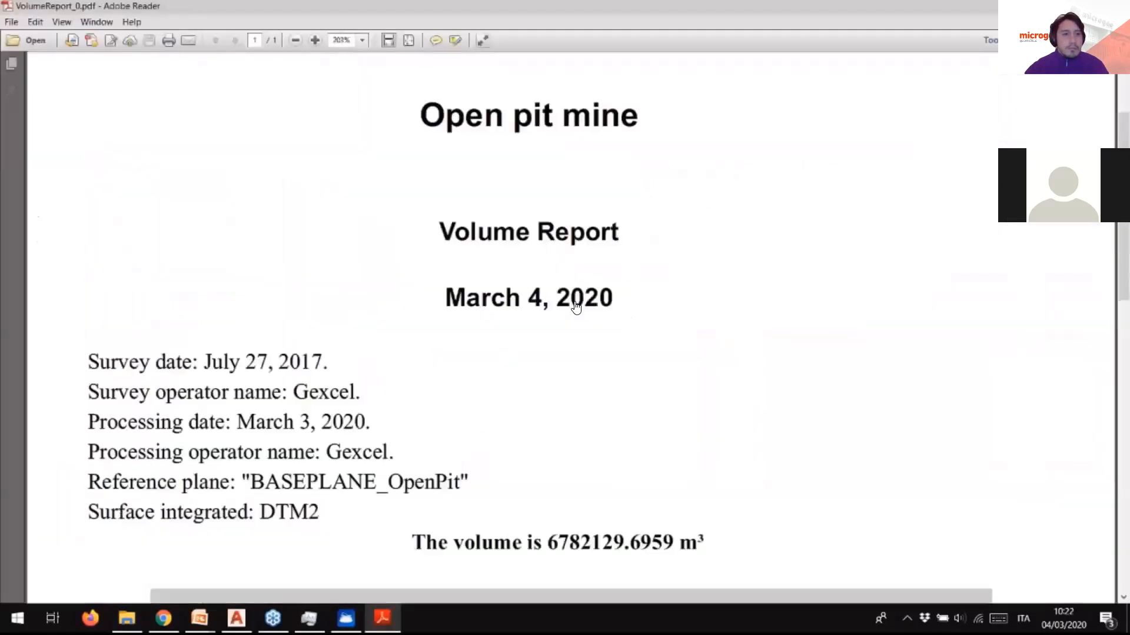
scroll(576, 307, down, 4)
ctrl+scroll(576, 307, down, 3)
scroll(576, 307, down, 3)
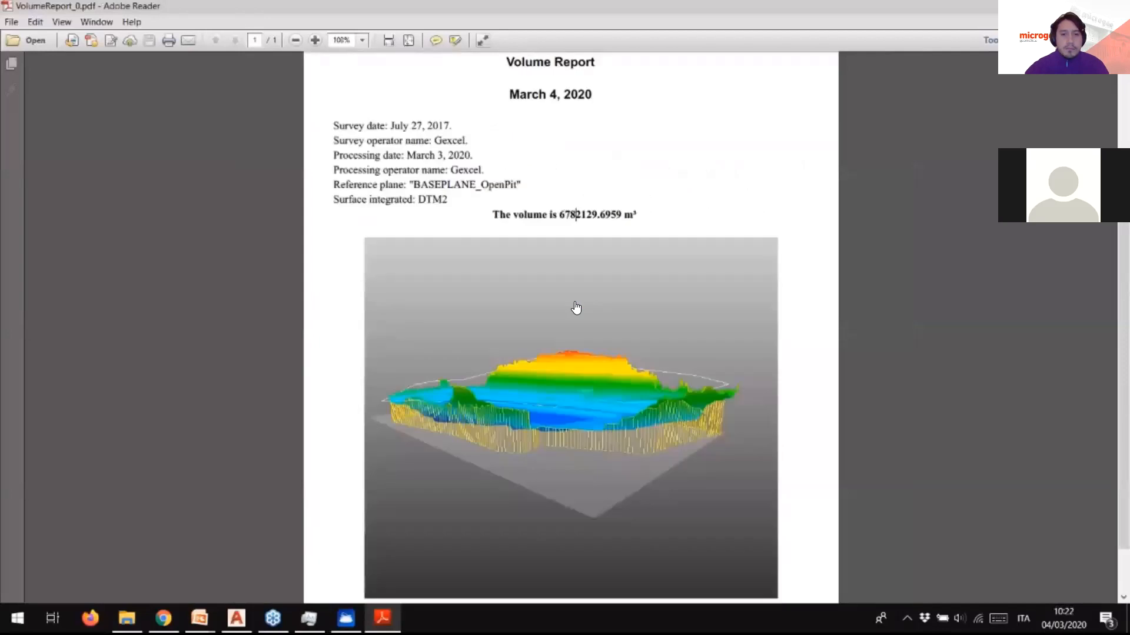
- Return to the Reports folder and open CutAndFillReport_DTM2-DTM.pdf
key(alt+Tab)
key(Up)
key(Up)
key(Up)
key(Return)
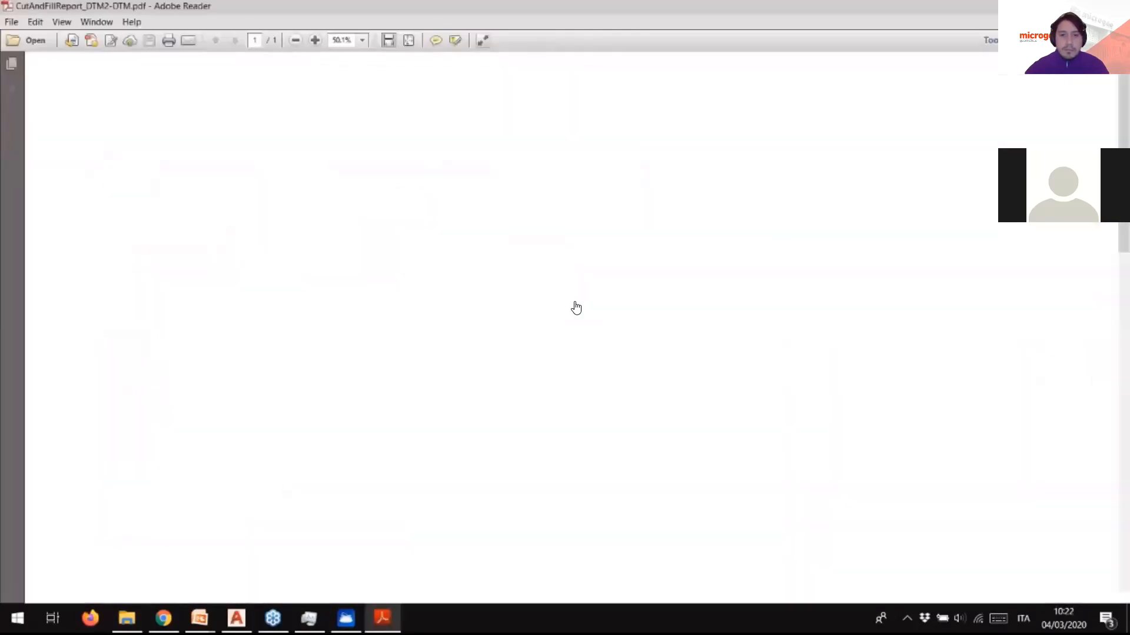
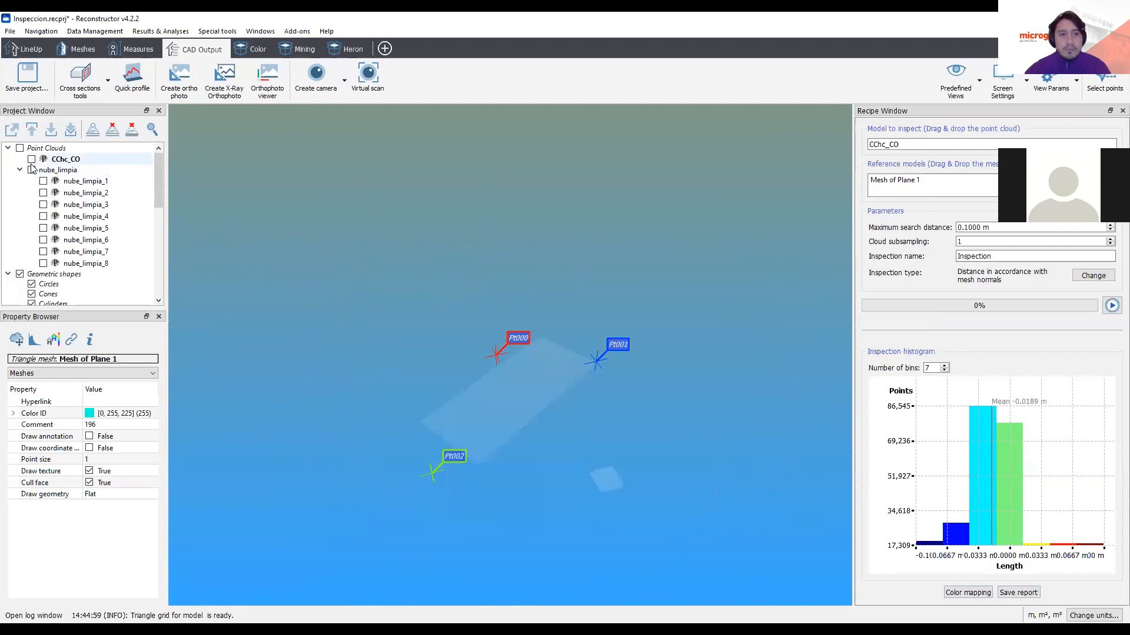
- Make all point clouds of the nube_limpia group visible in the Inspeccion project
click(42, 182)
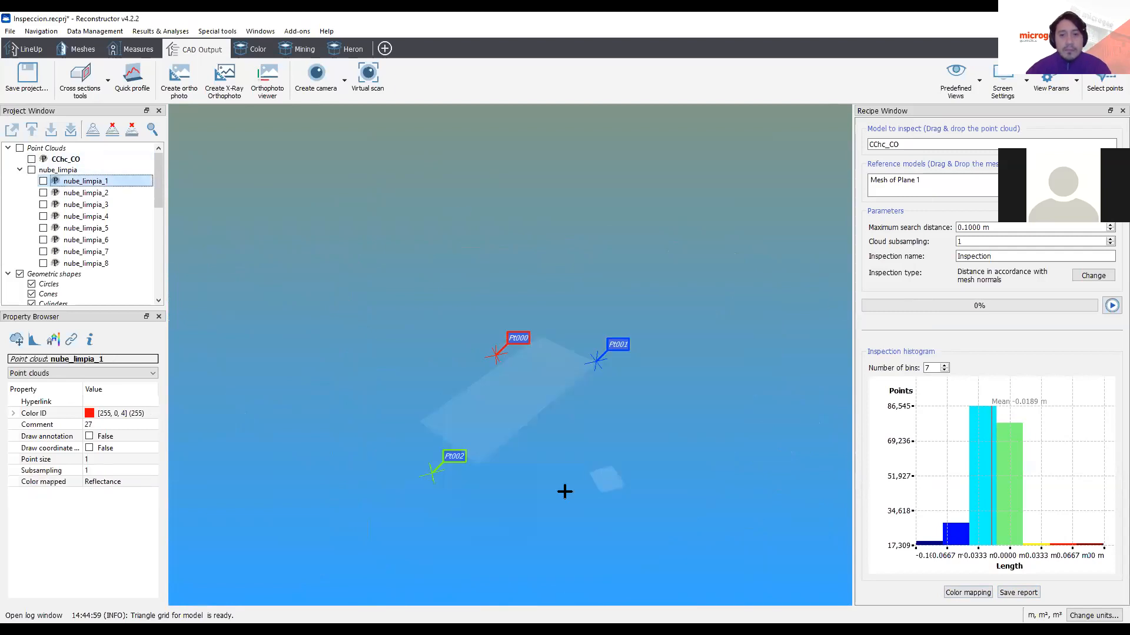
click(32, 170)
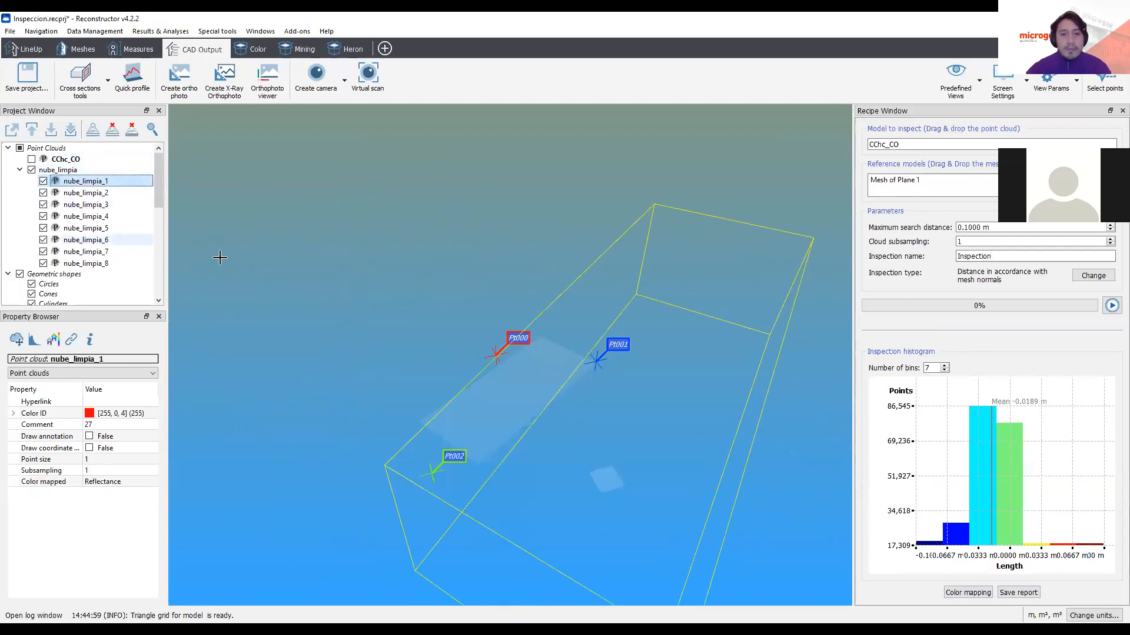
click(32, 170)
click(32, 170)
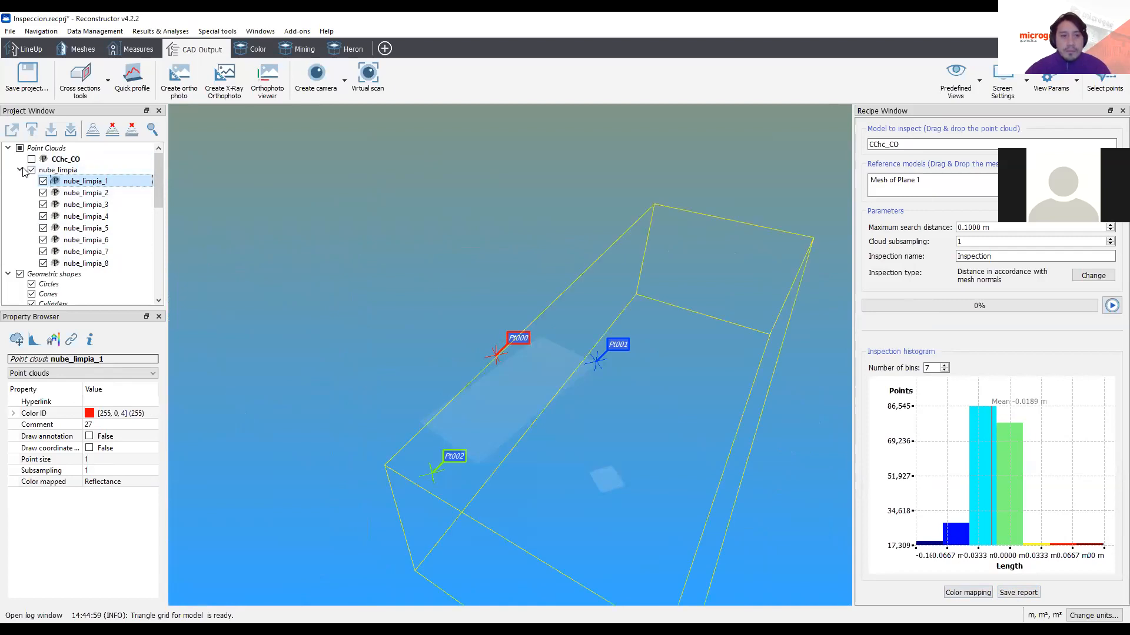
- Show the CChc_CO point cloud, set its colour mapping to Color and examine the building's facade
click(32, 159)
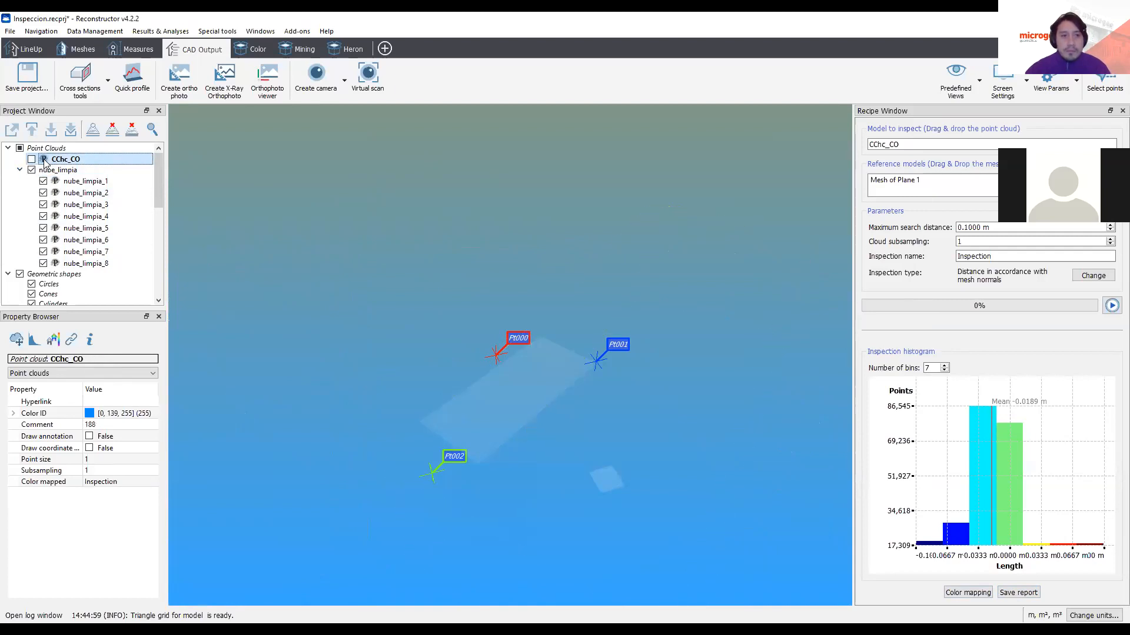
click(125, 485)
click(109, 452)
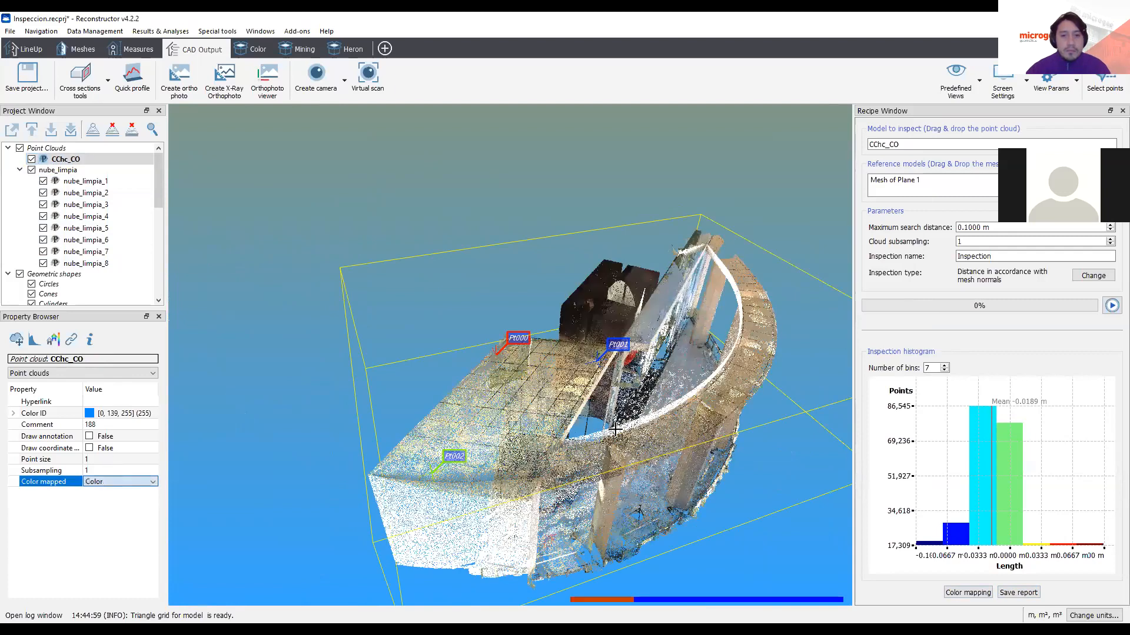
drag(516, 345, 413, 276)
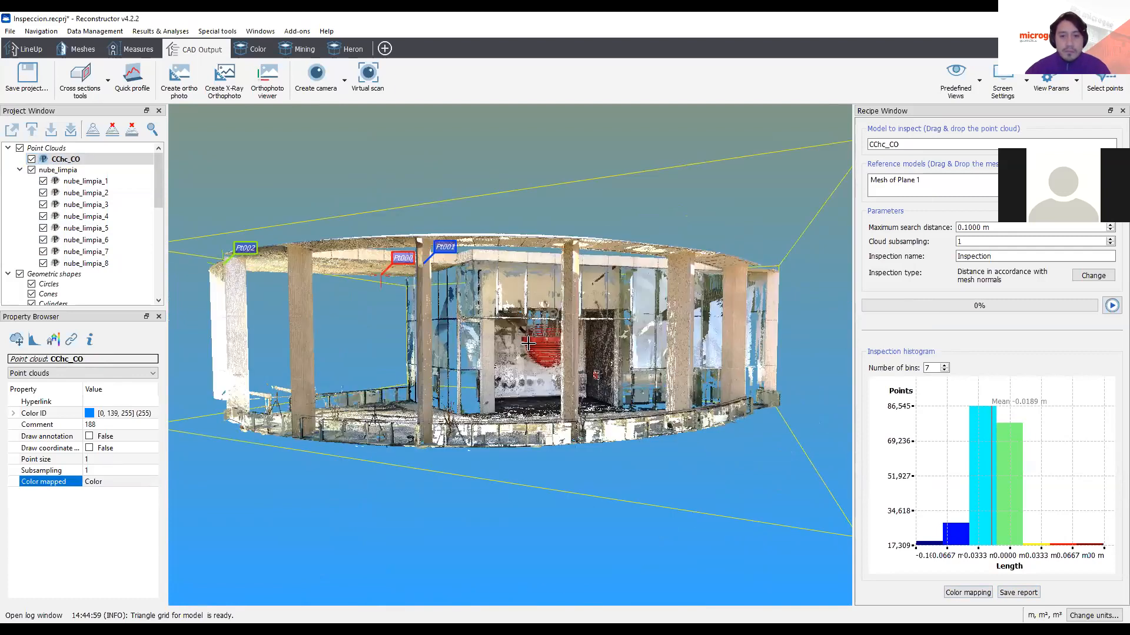
scroll(614, 394, up, 5)
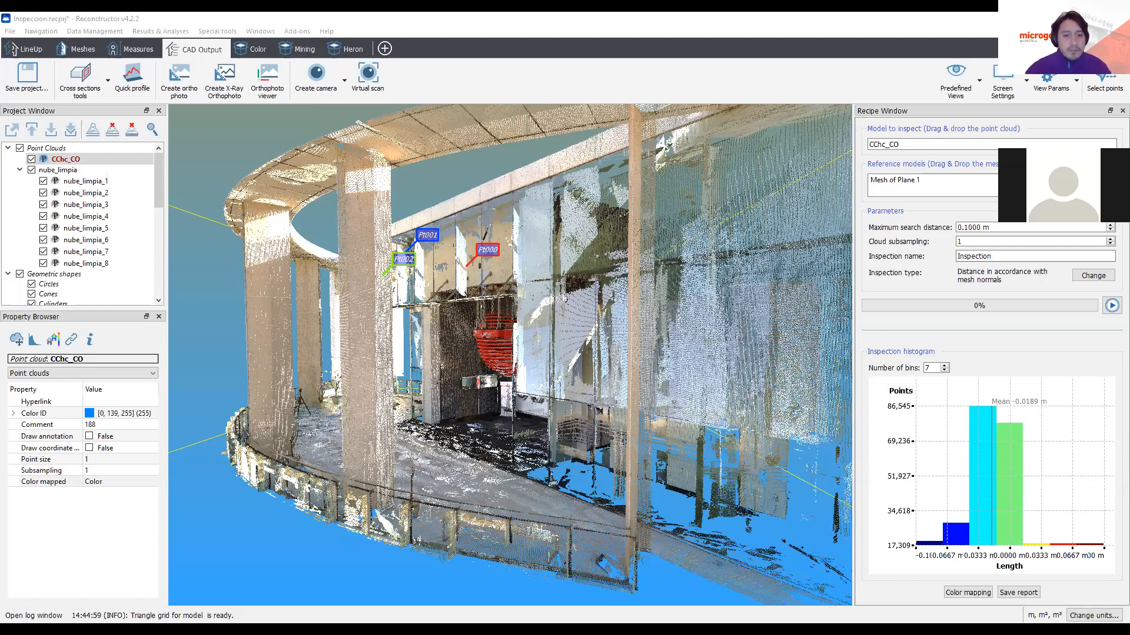
- Show the CCHC_m.e57 mesh over the point cloud with Mesh of Plane 1 hidden, and compare model and scan around the facade
click(252, 427)
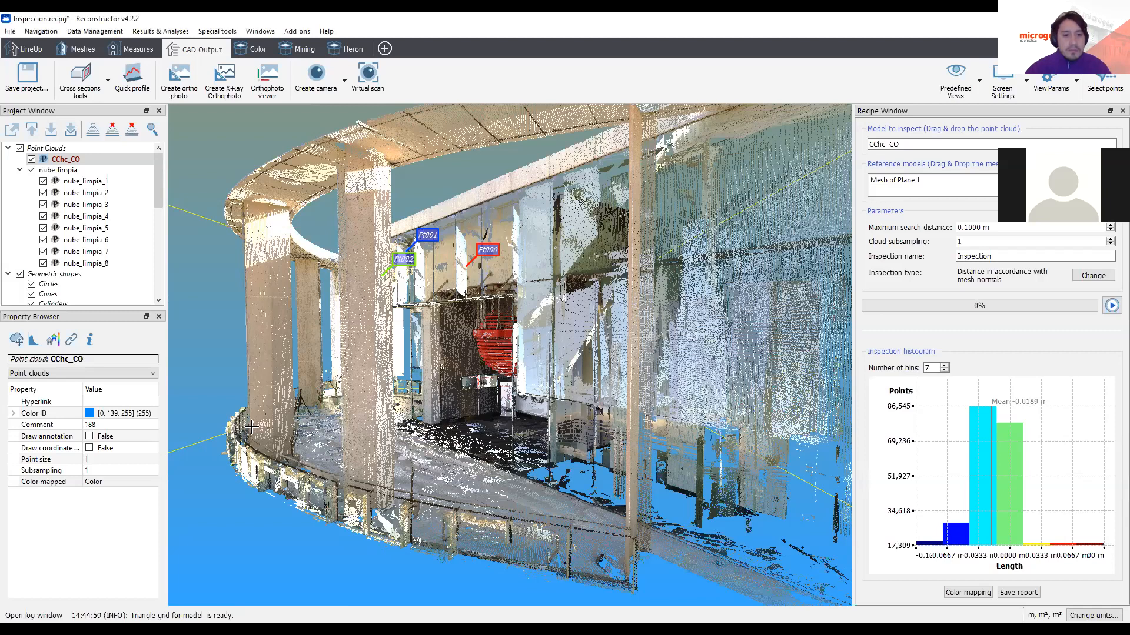
scroll(80, 206, down, 8)
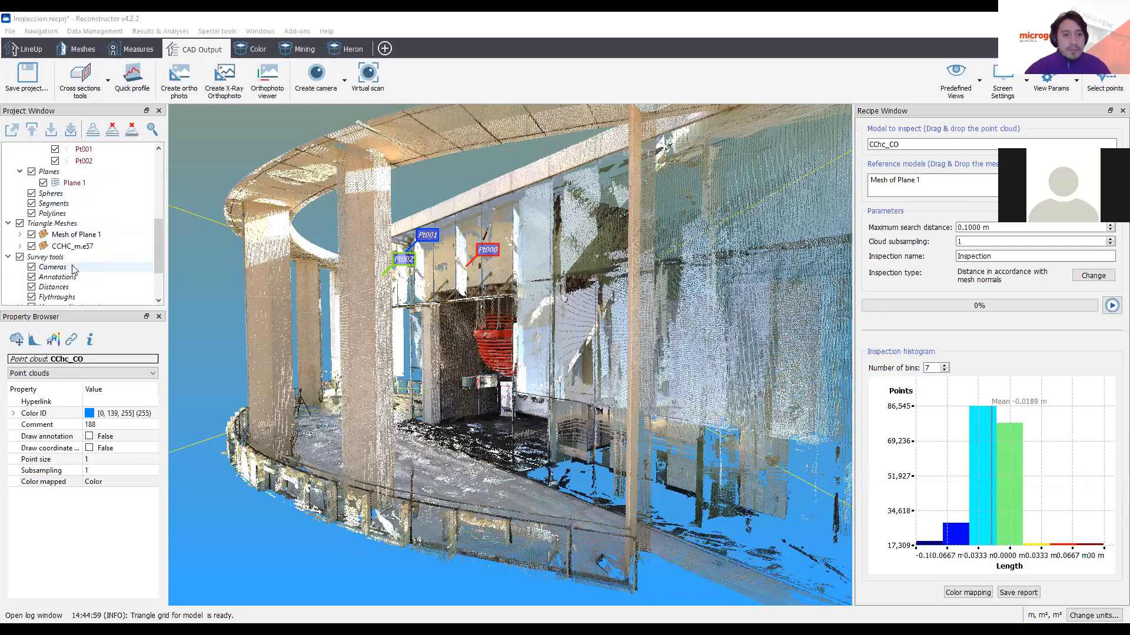
click(32, 202)
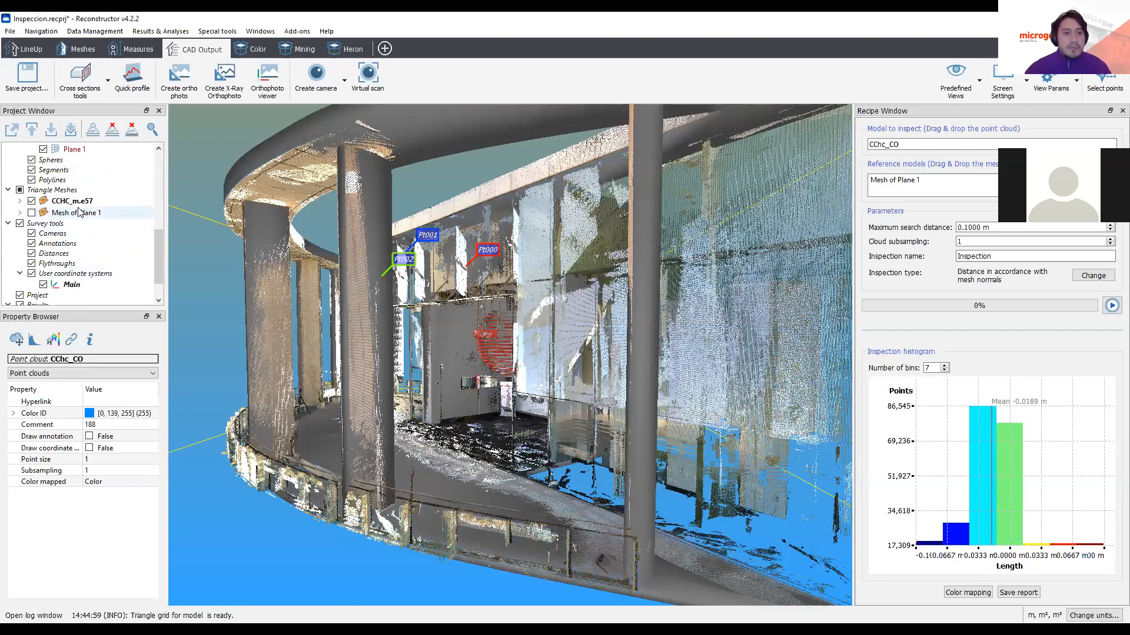
scroll(549, 277, down, 1)
scroll(455, 257, down, 2)
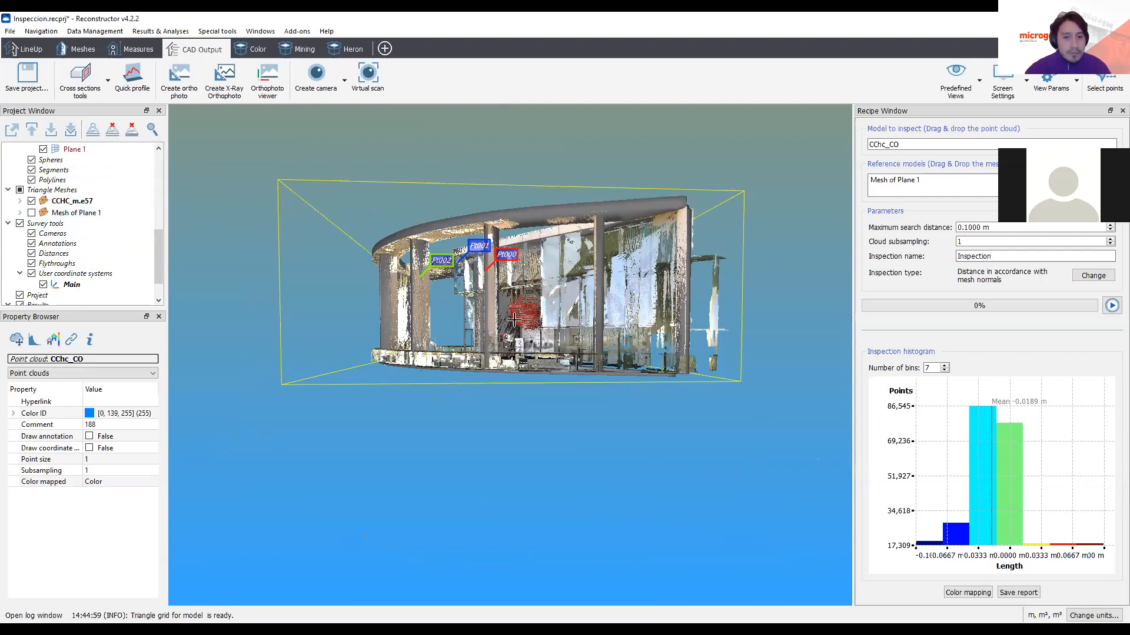
drag(436, 259, 580, 285)
scroll(580, 285, up, 3)
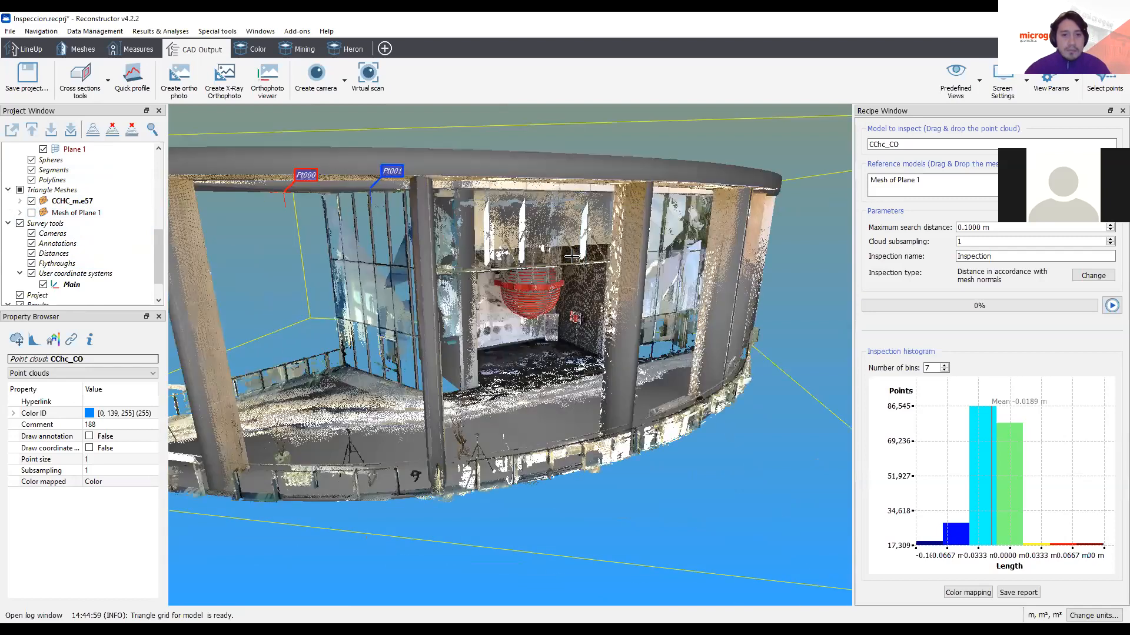
drag(573, 257, 616, 251)
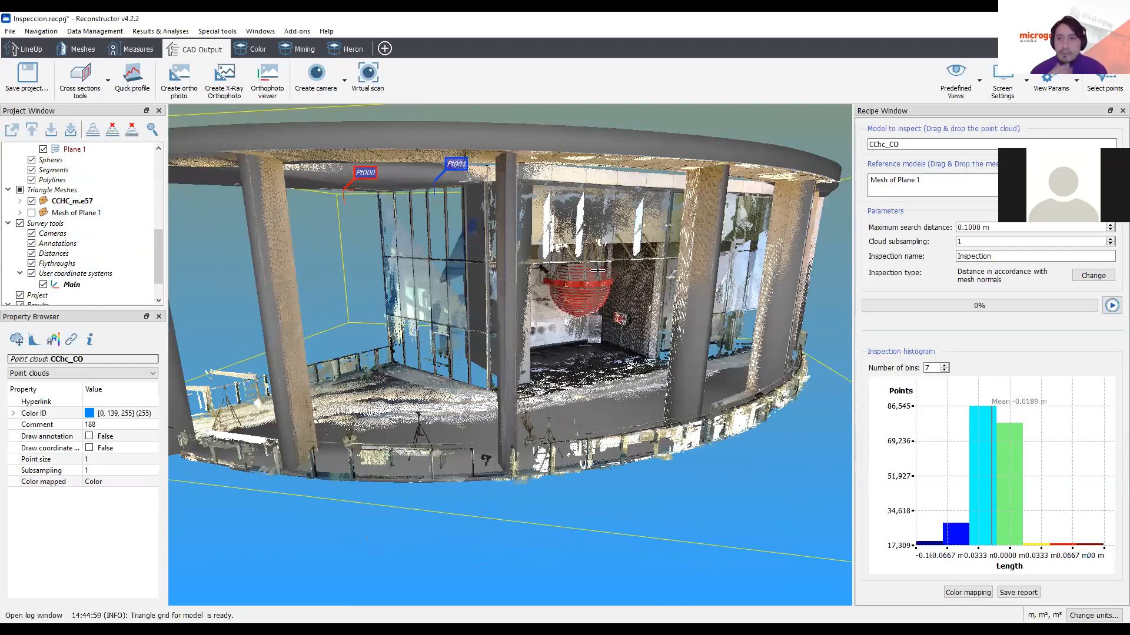
- Inspect the overlaid CCHC_m.e57 mesh and CChc_CO point cloud from the roof ring, the columns and the glazed interior
drag(598, 270, 564, 262)
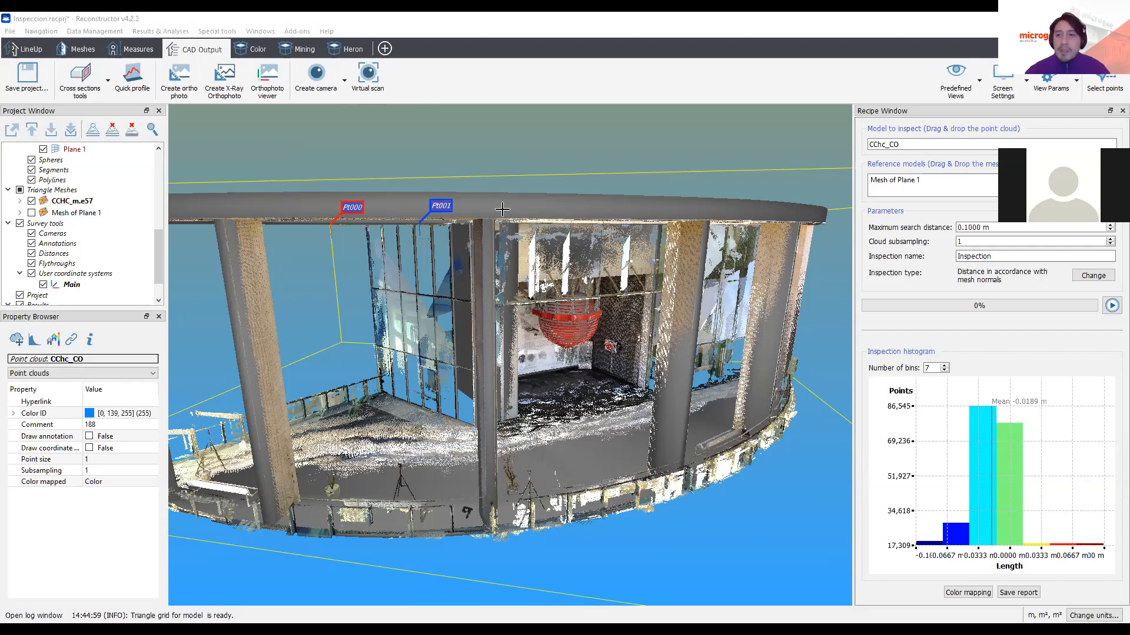
drag(392, 305, 440, 318)
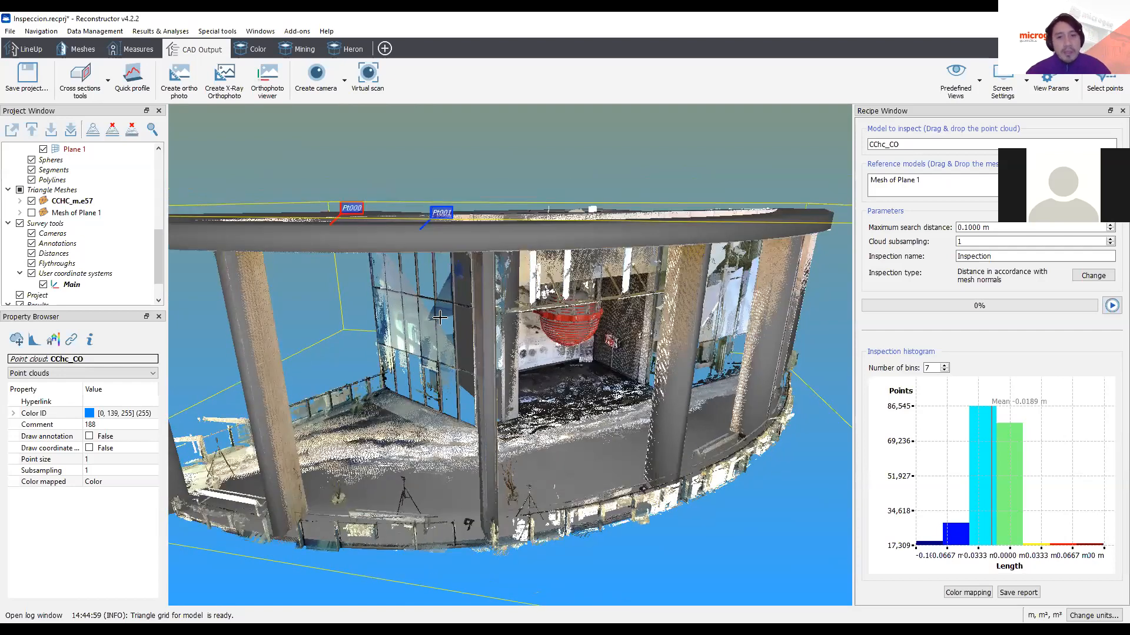
drag(643, 347, 528, 331)
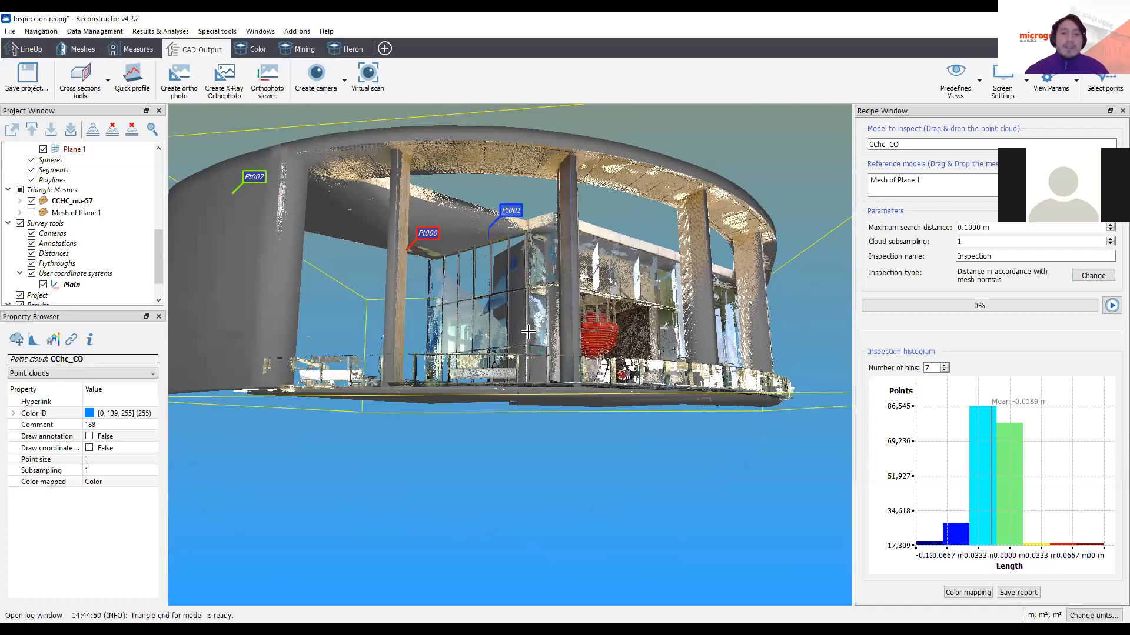
drag(599, 263, 604, 279)
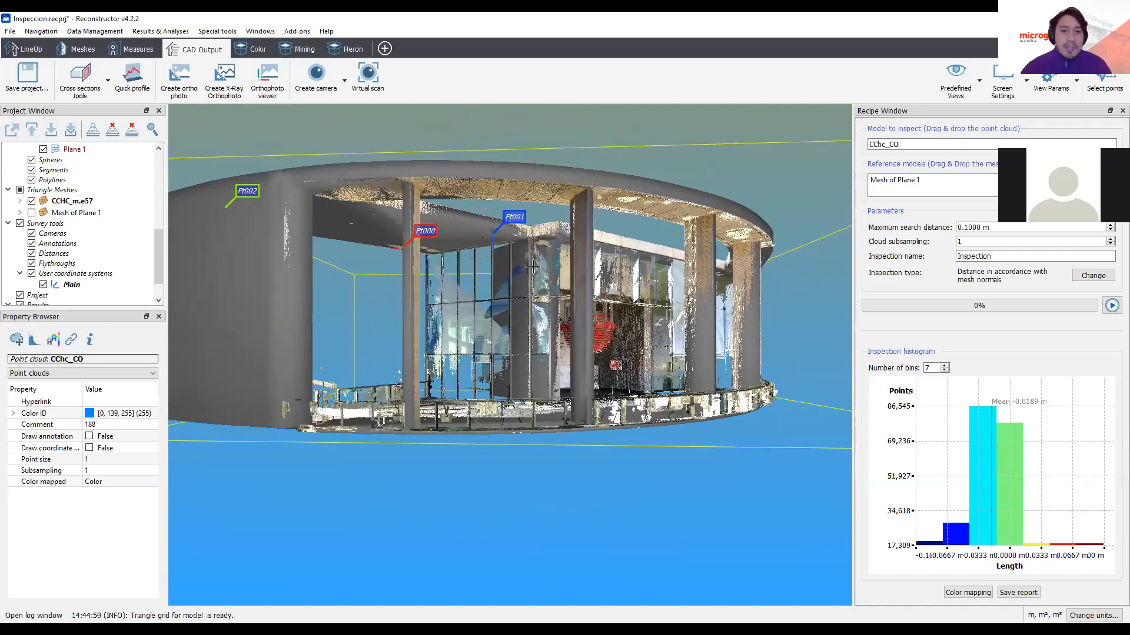
scroll(532, 267, up, 2)
scroll(531, 267, up, 2)
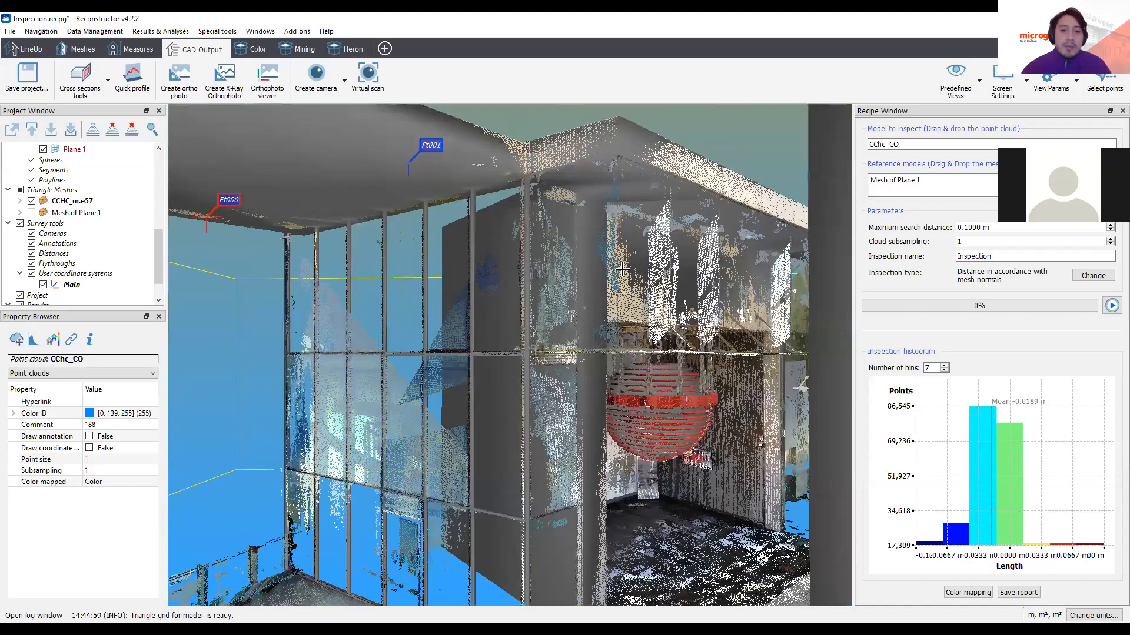
scroll(553, 265, up, 2)
scroll(557, 299, down, 6)
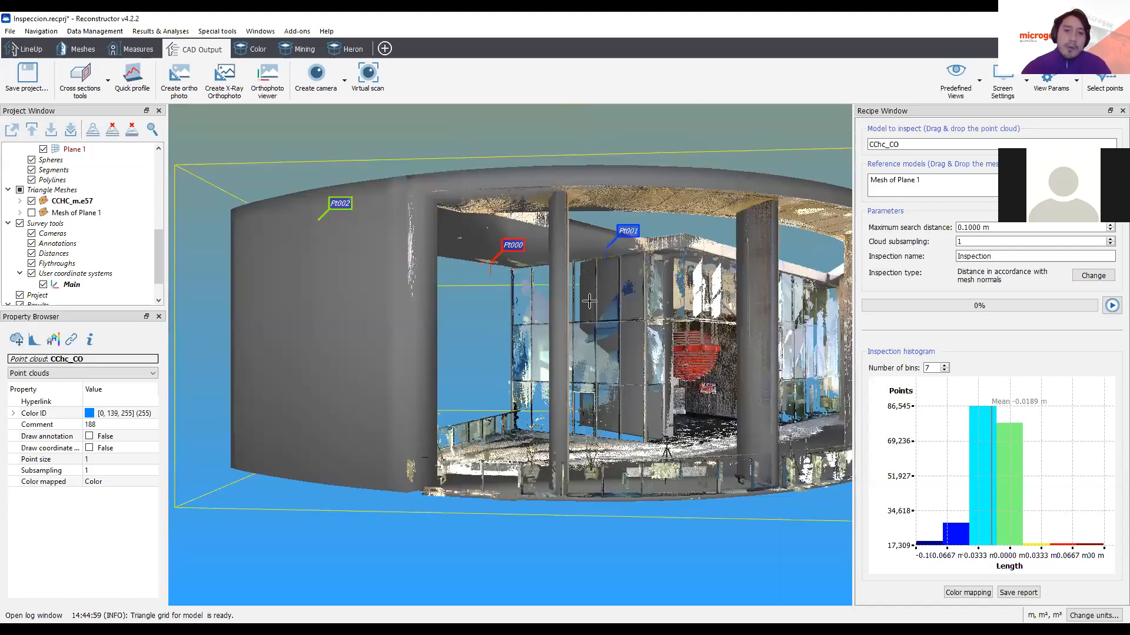
- Hide the CCHC_m.e57 mesh, examine the scanned roof overhang in the point cloud, and show Mesh of Plane 1 there
click(31, 200)
scroll(683, 349, up, 3)
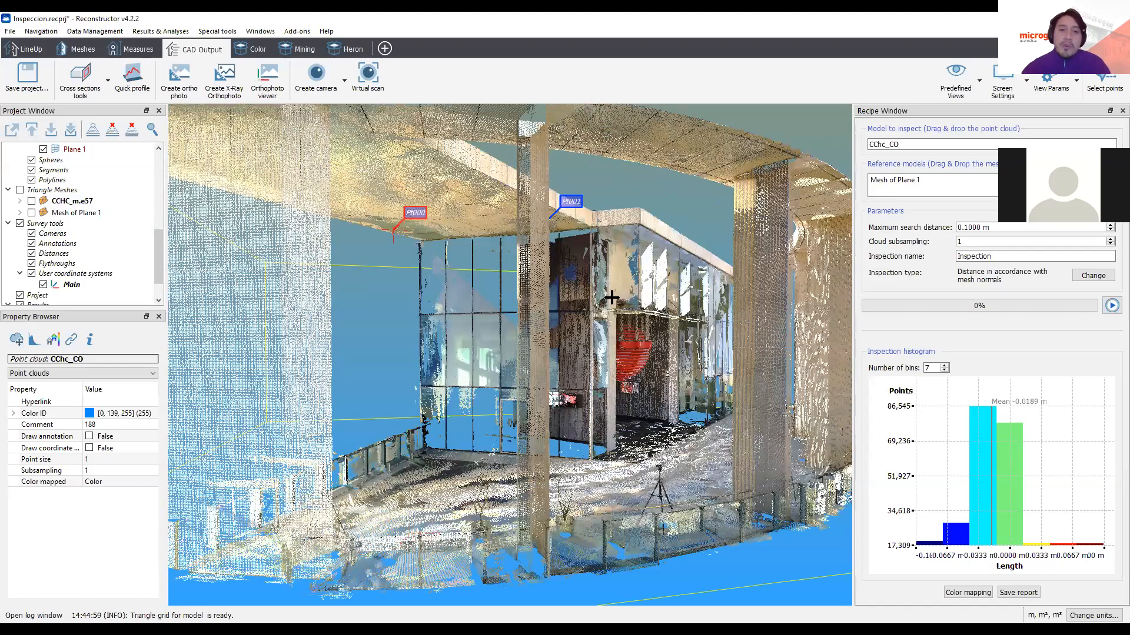
drag(580, 318, 723, 391)
scroll(571, 238, up, 2)
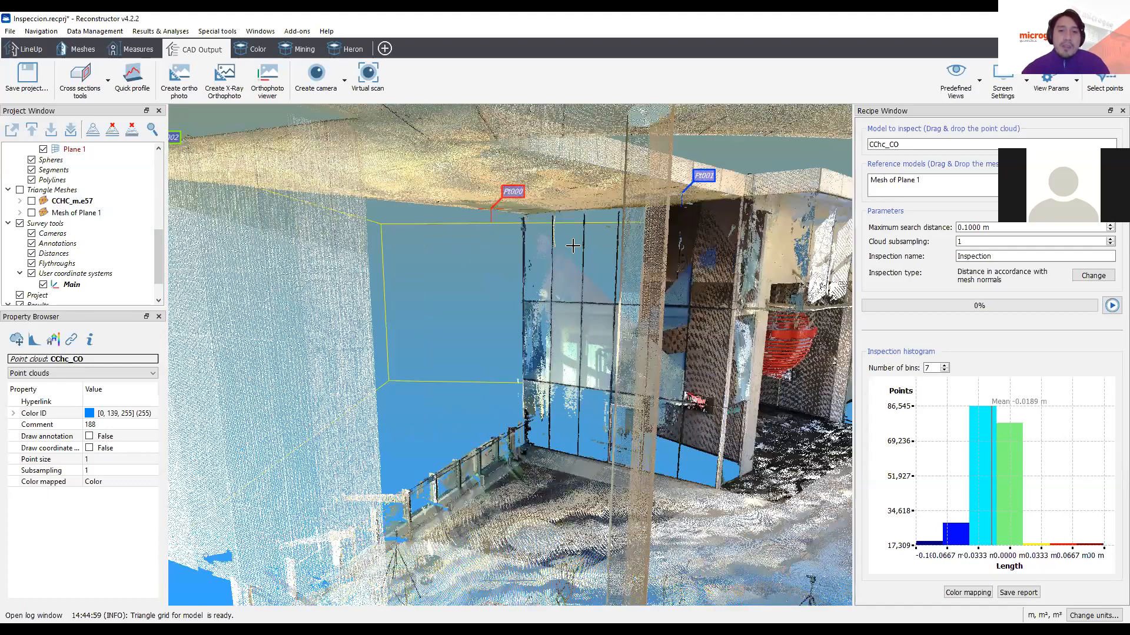
drag(595, 282, 618, 309)
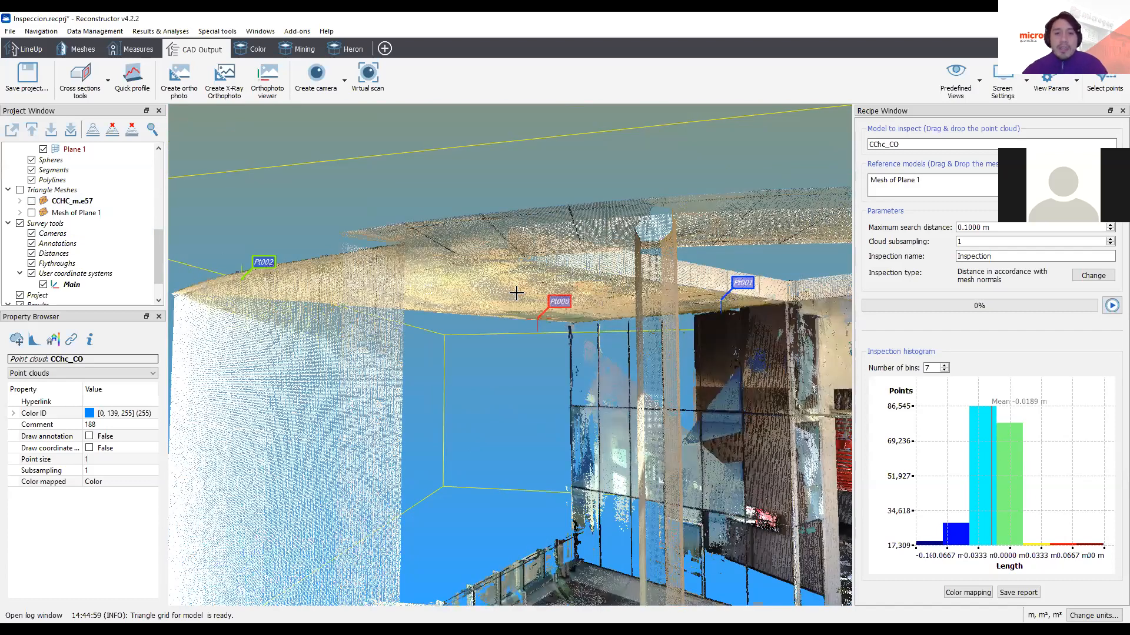
scroll(504, 357, down, 2)
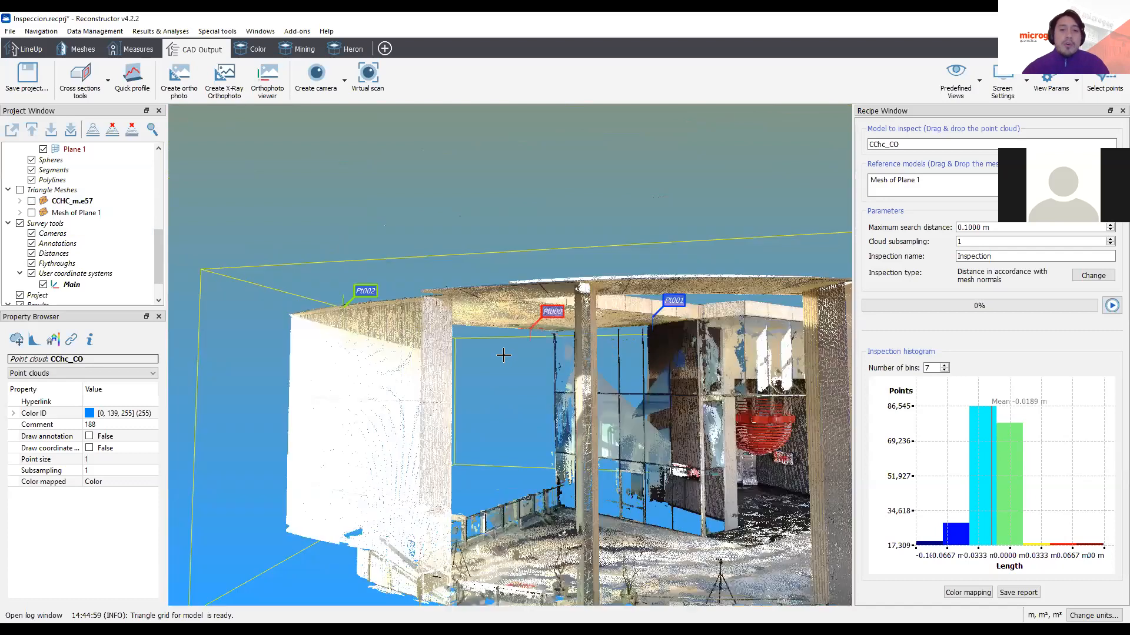
middle_drag(648, 329, 554, 300)
scroll(465, 236, up, 2)
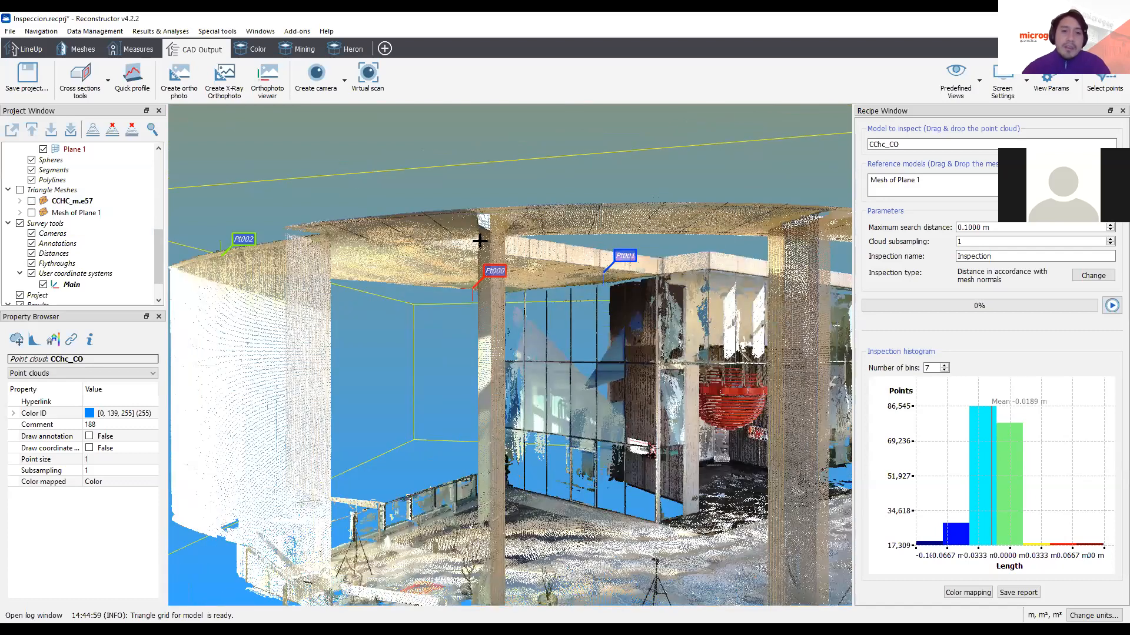
scroll(476, 252, up, 1)
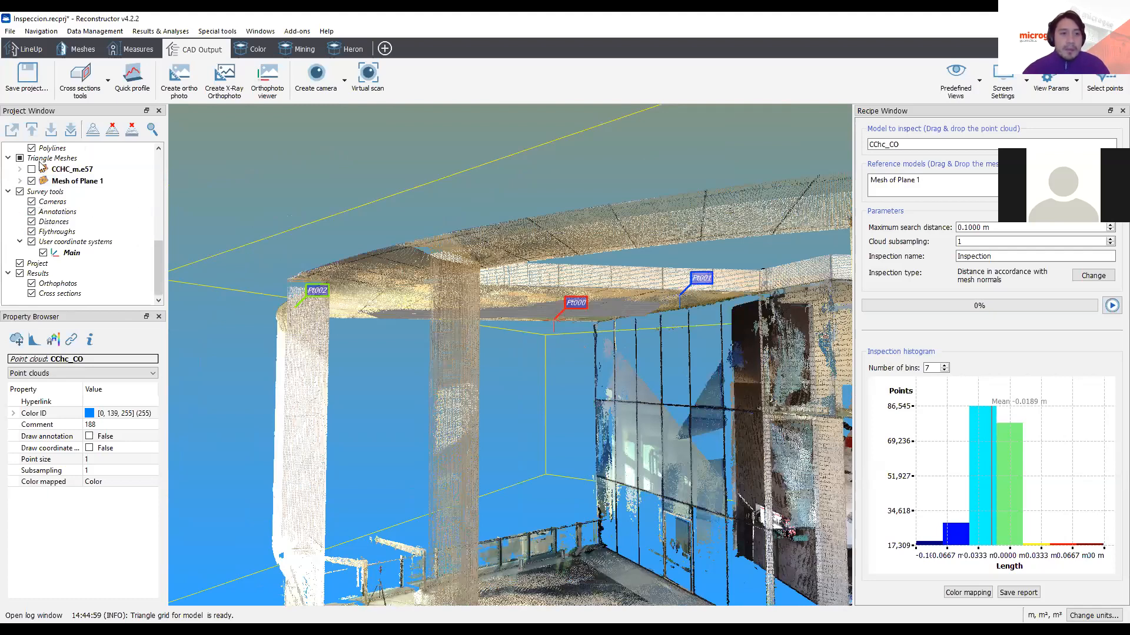
- Set the colour mapping of the CChc_CO point cloud to Inspection
scroll(82, 199, up, 8)
click(131, 482)
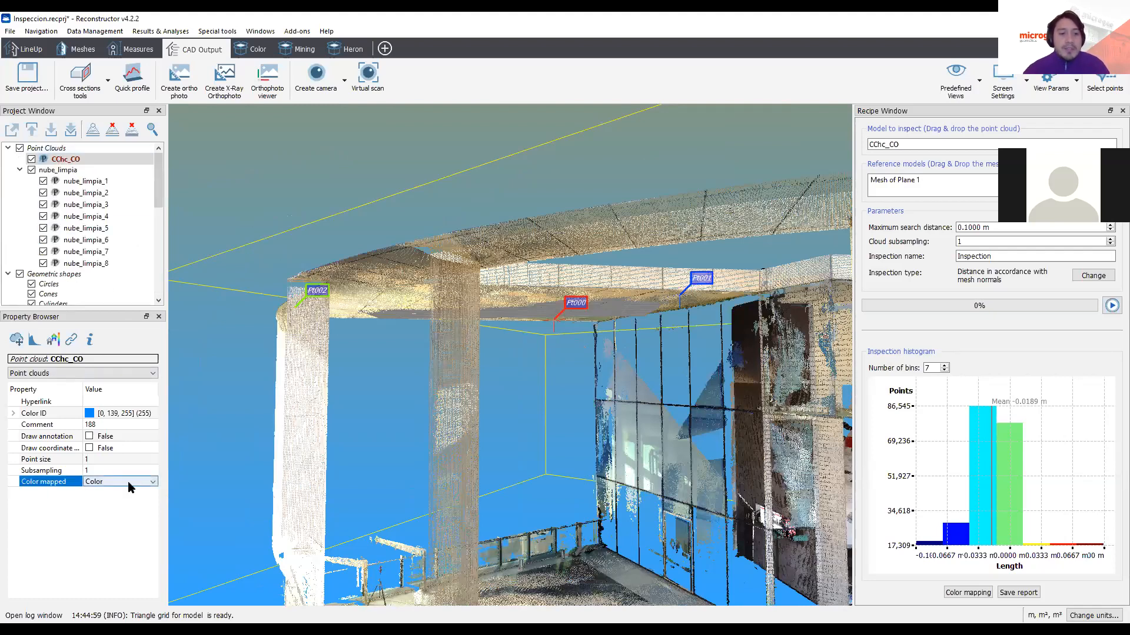
scroll(130, 487, down, 1)
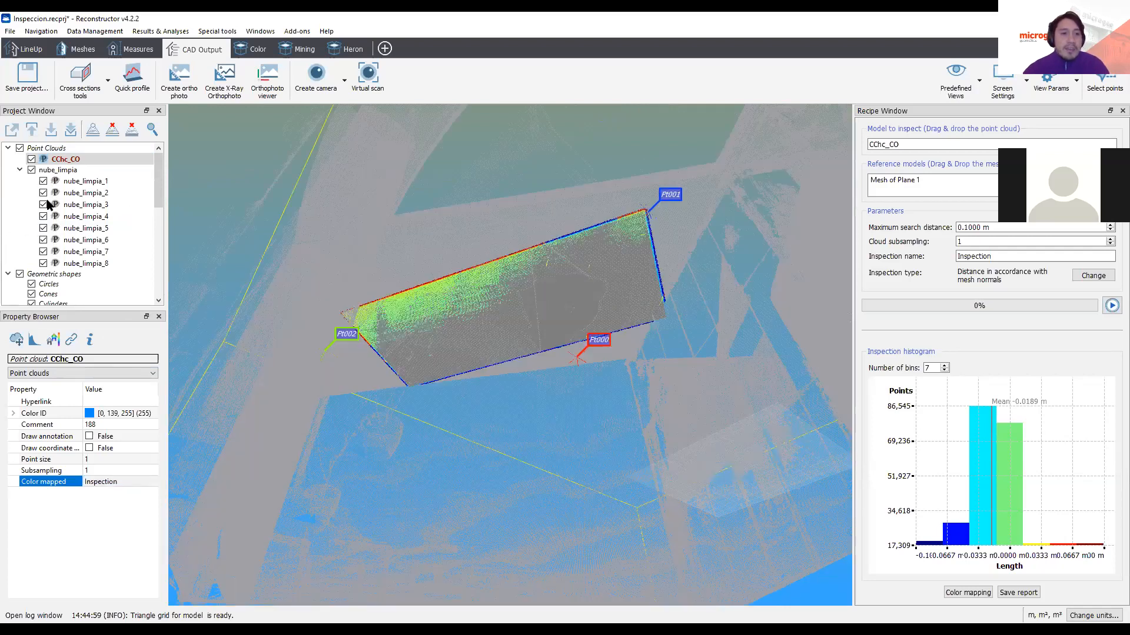
- Hide Mesh of Plane 1 and examine the inspection colours on the underside of the roof
scroll(474, 269, down, 2)
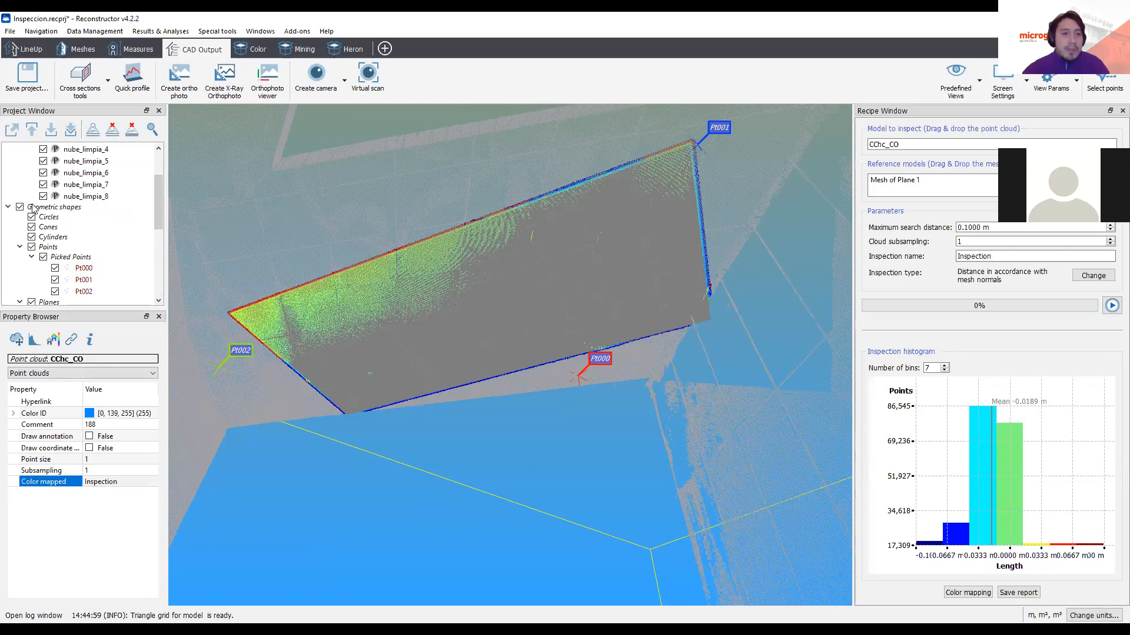
scroll(37, 221, down, 2)
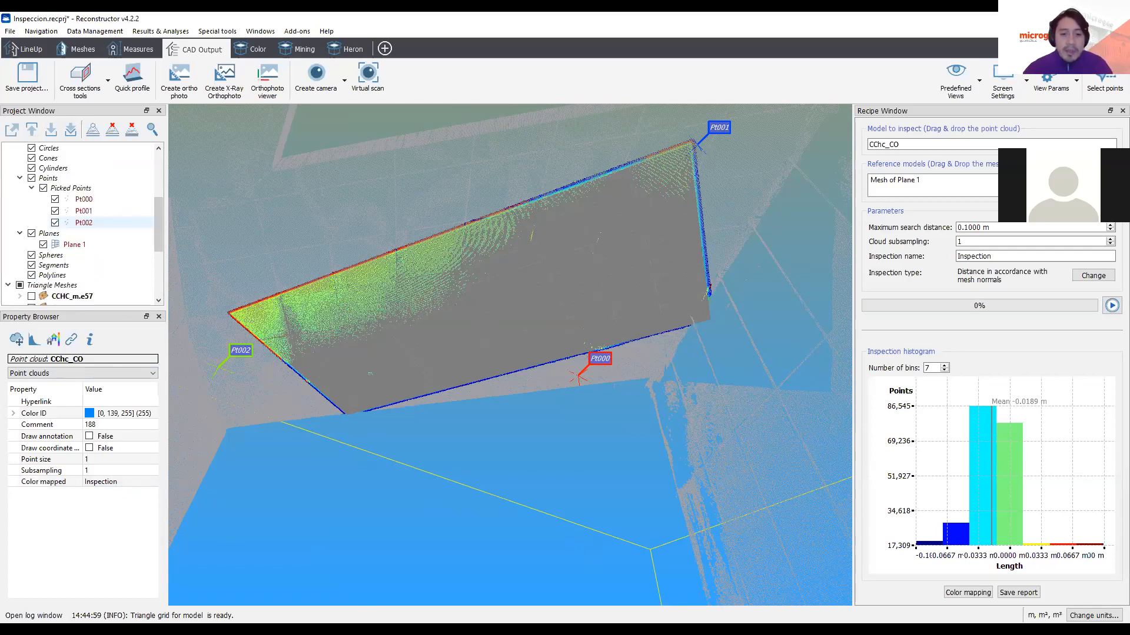
scroll(436, 302, down, 1)
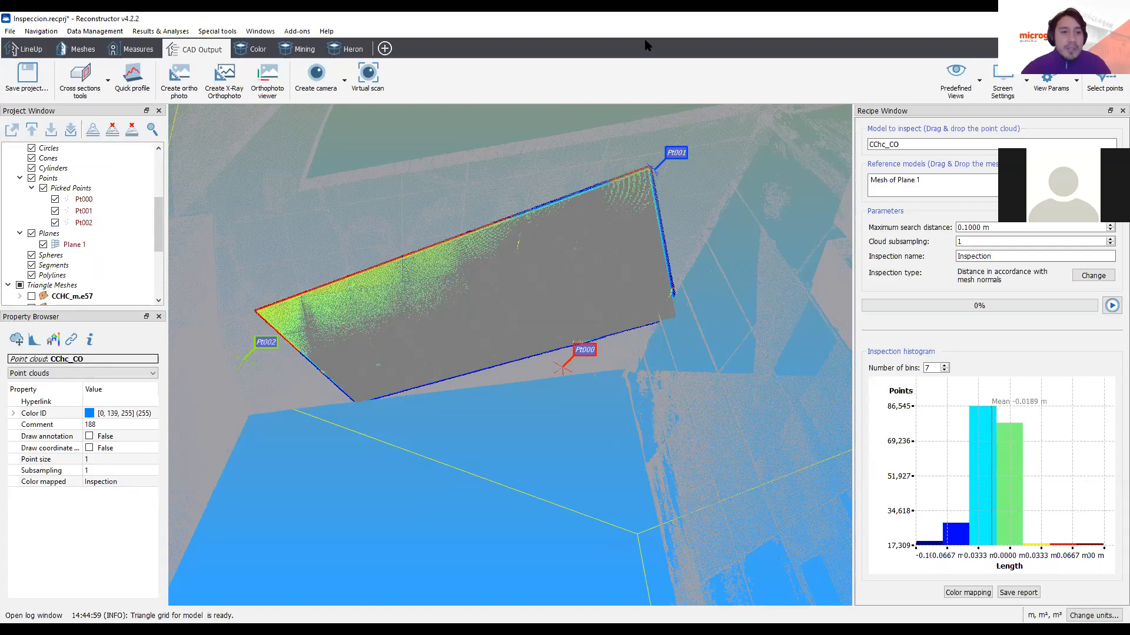
scroll(70, 236, down, 2)
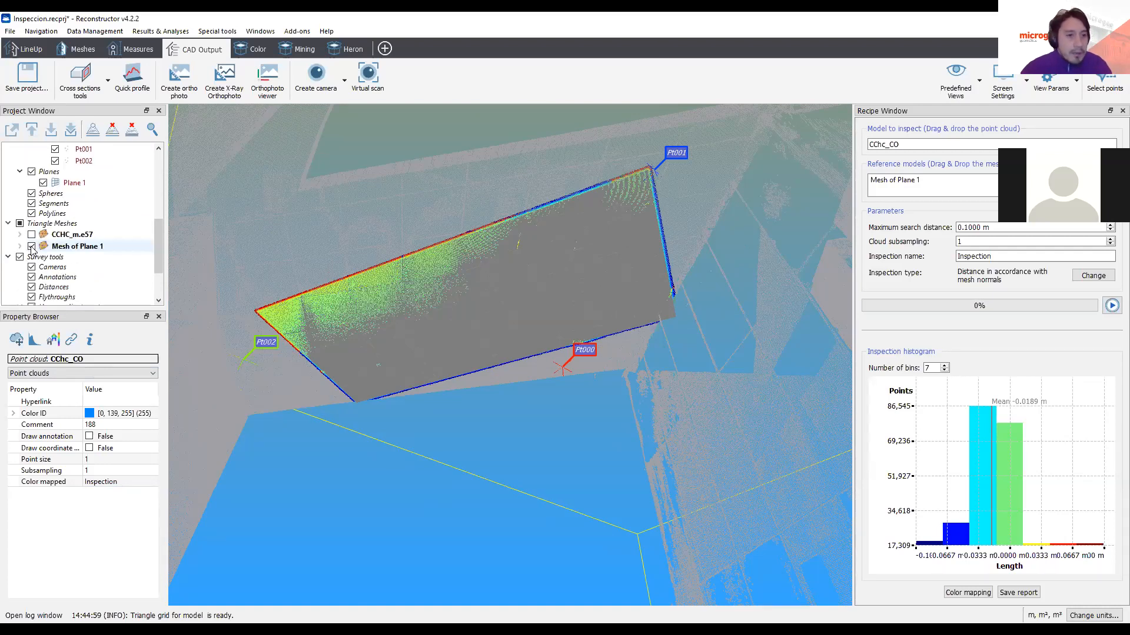
click(31, 246)
scroll(523, 277, up, 3)
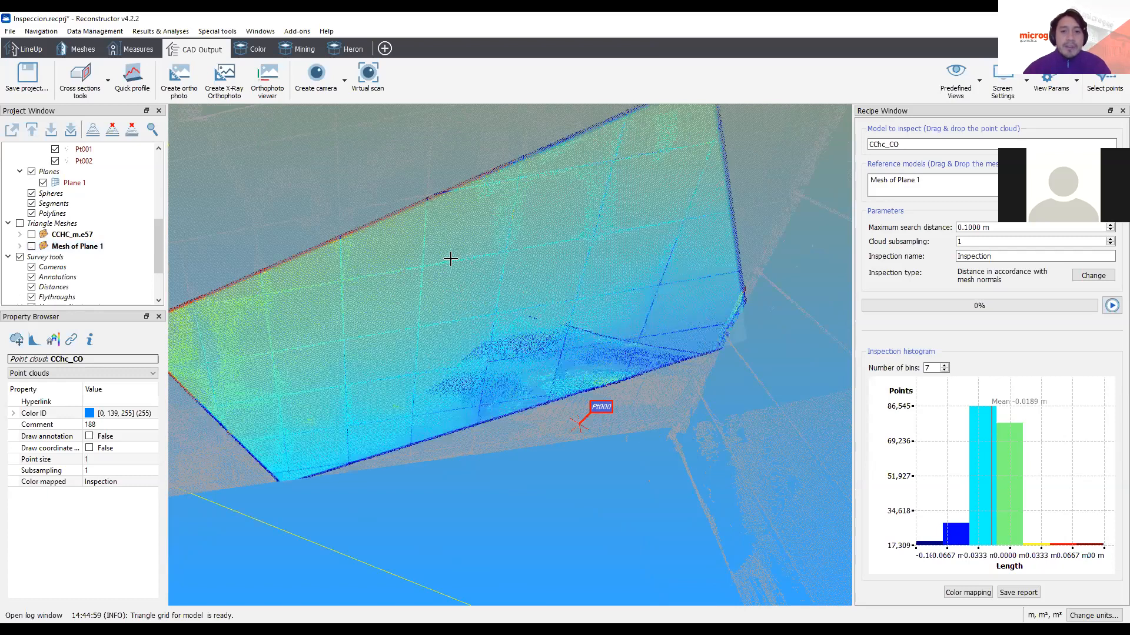
scroll(450, 259, down, 3)
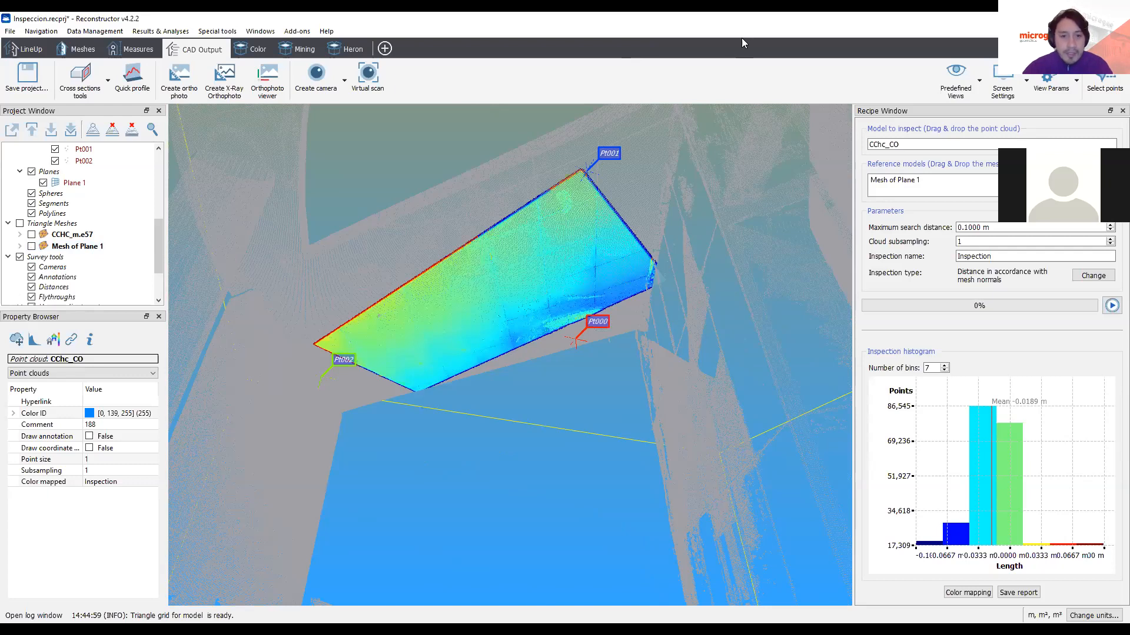
- Switch to Acrobat Reader and review InspectionReport_v0.pdf: the parameters, statistics, histogram, colour range table and inspected 3D model
key(alt+Tab)
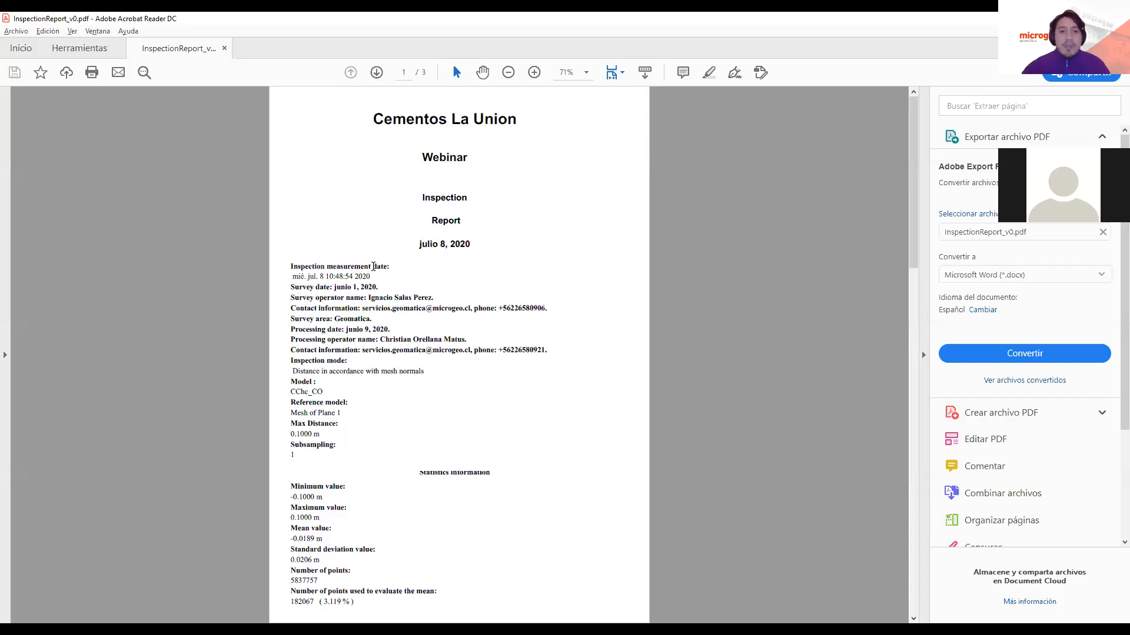
scroll(373, 266, down, 10)
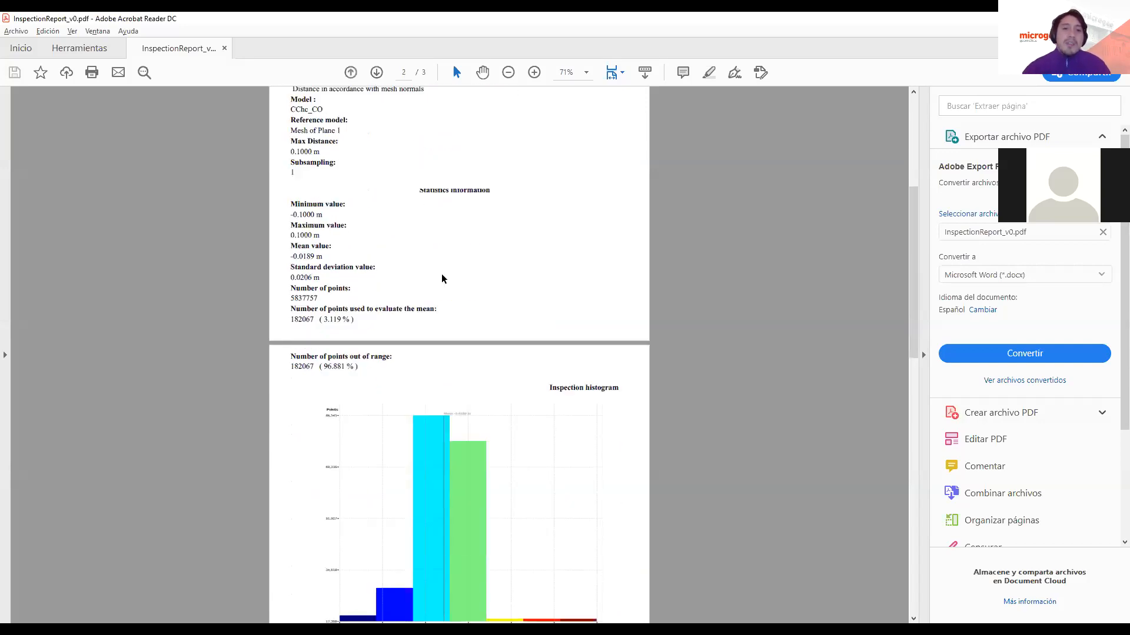
scroll(444, 279, down, 2)
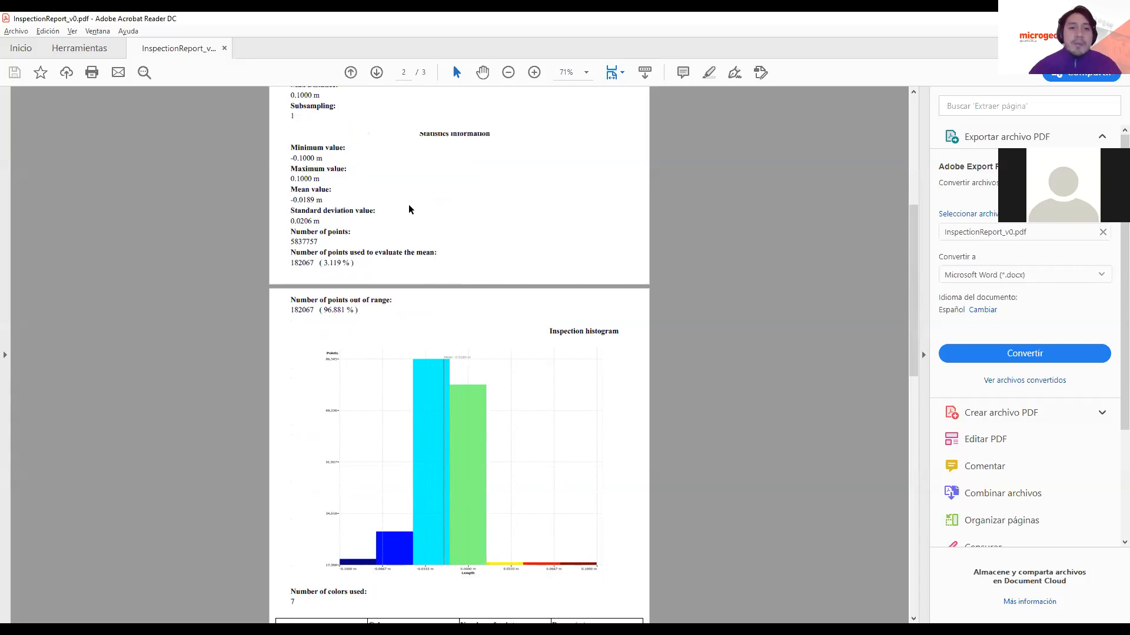
scroll(443, 277, down, 2)
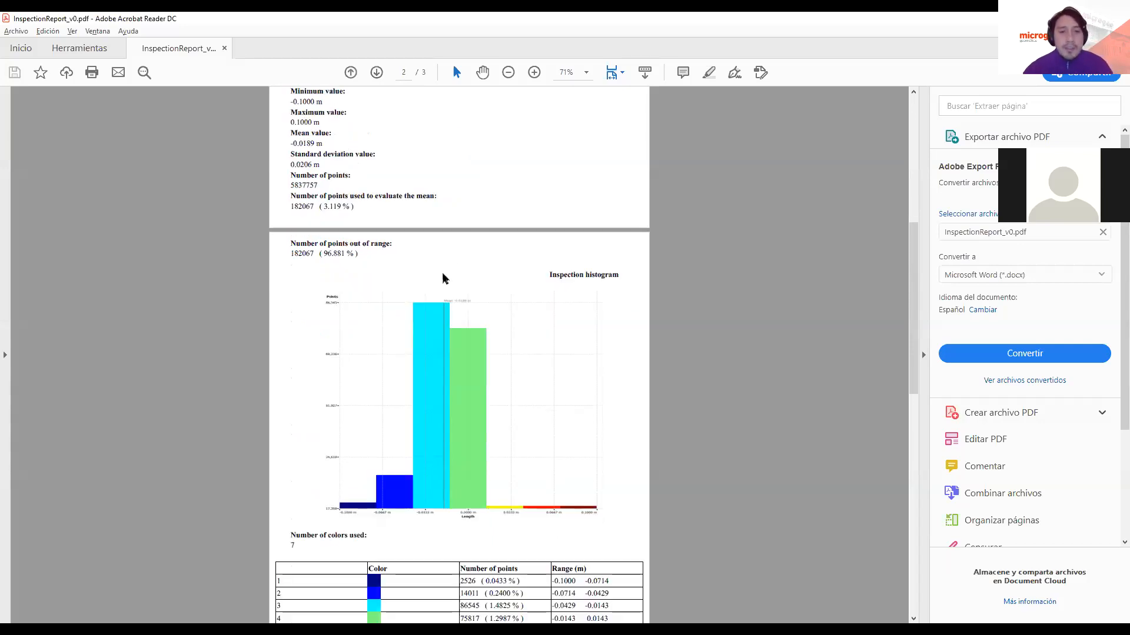
scroll(512, 400, down, 5)
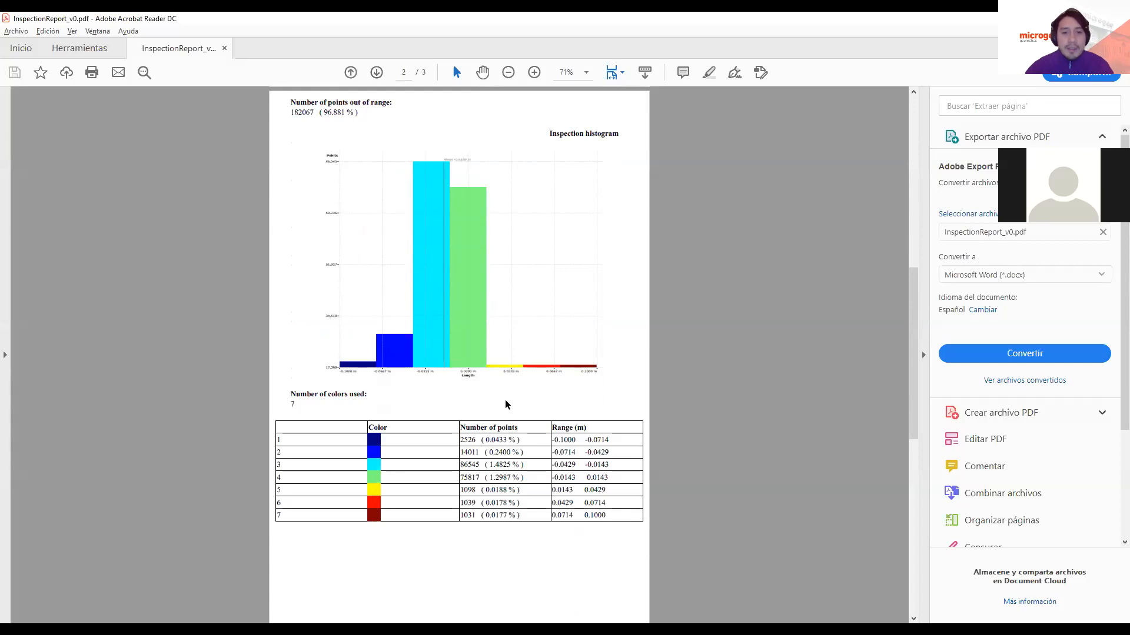
scroll(505, 404, down, 19)
scroll(482, 378, up, 20)
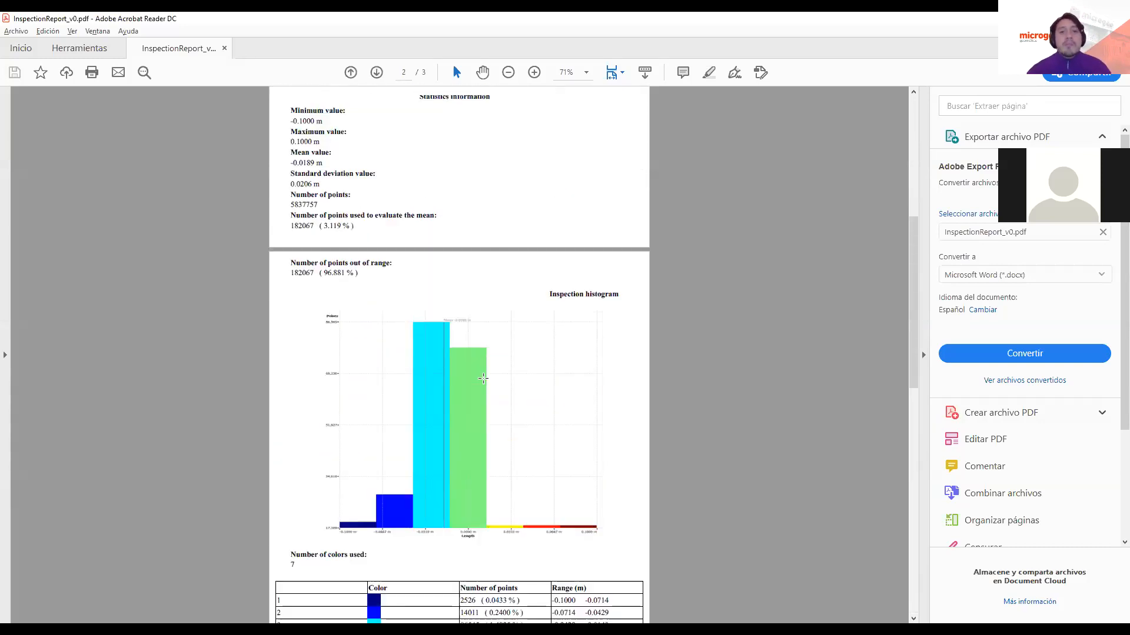
scroll(483, 379, up, 13)
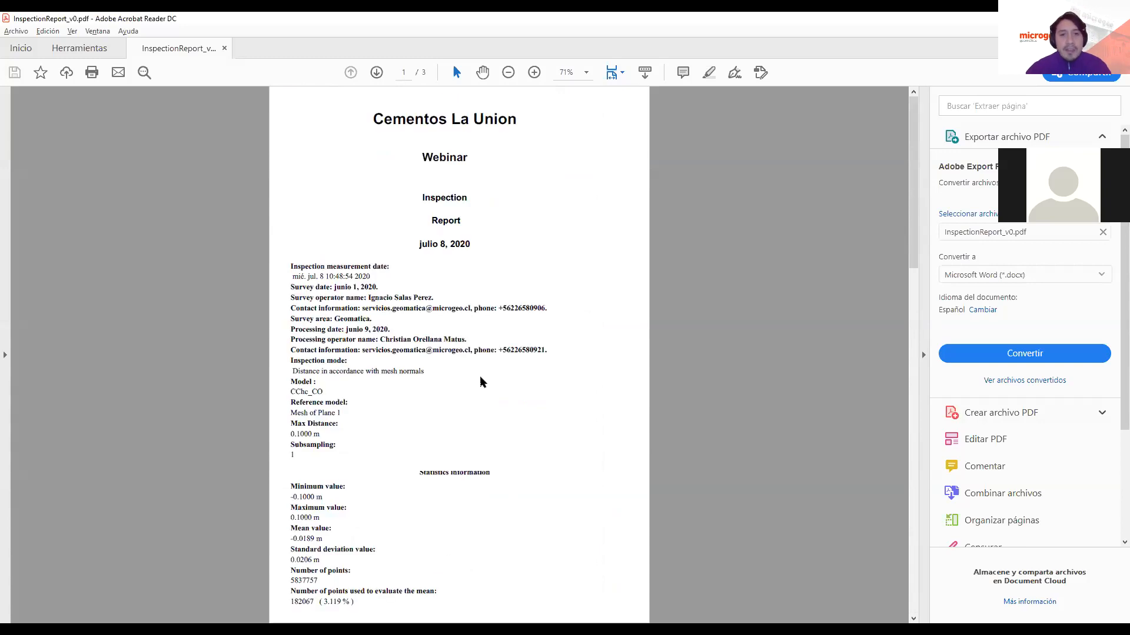
scroll(489, 380, down, 16)
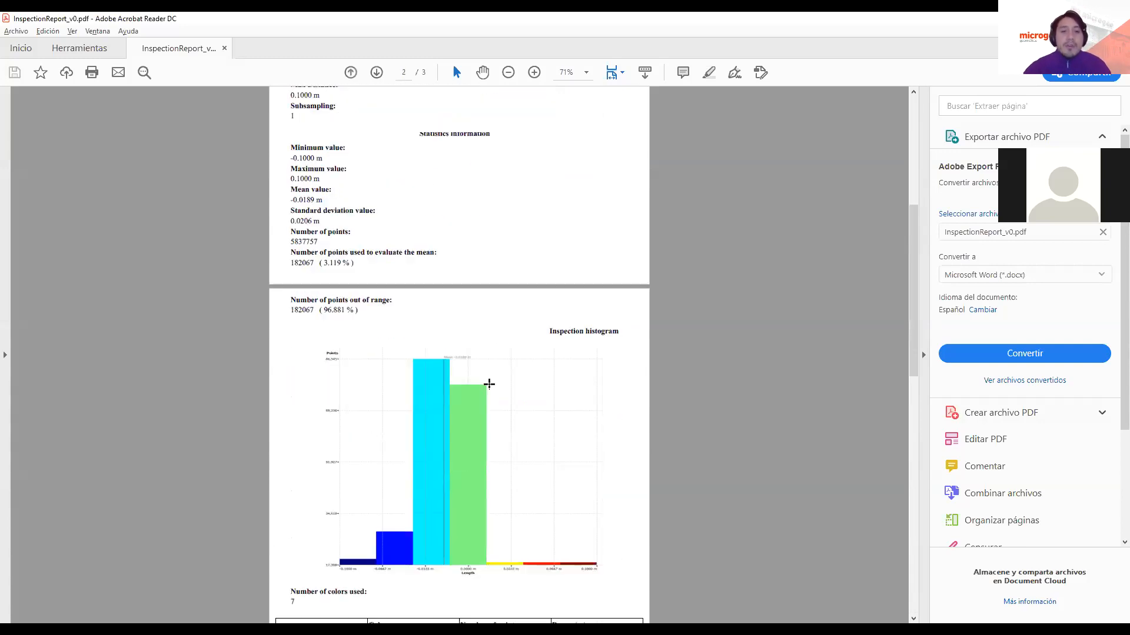
scroll(510, 400, down, 17)
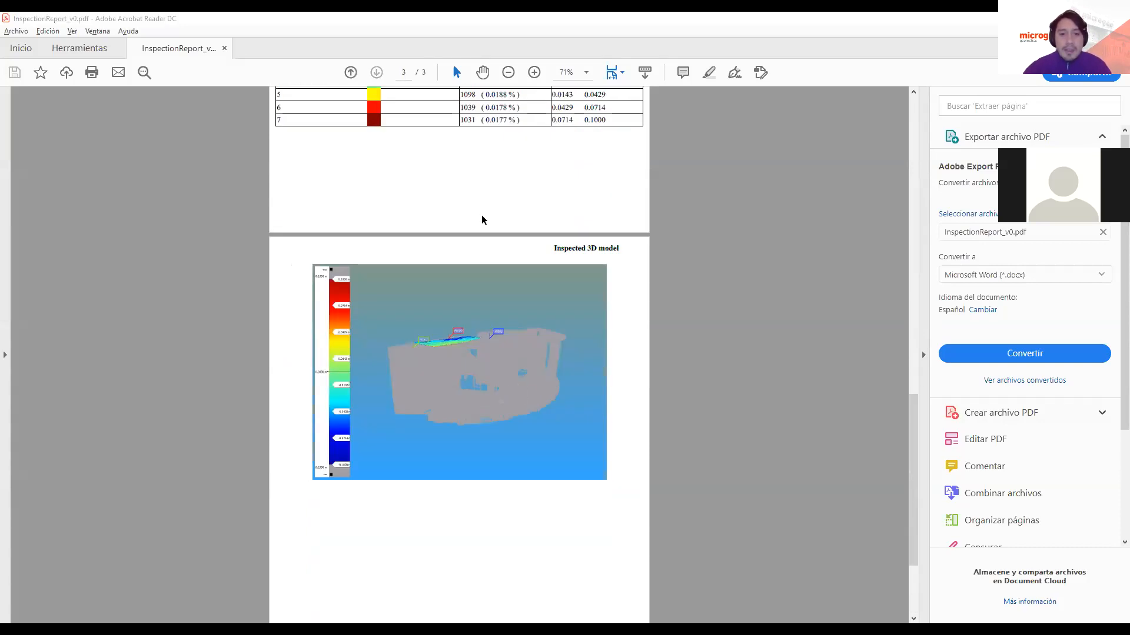
- Return to Reconstructor and look at the Tunnel survey options in the Mining toolset
key(alt+Tab)
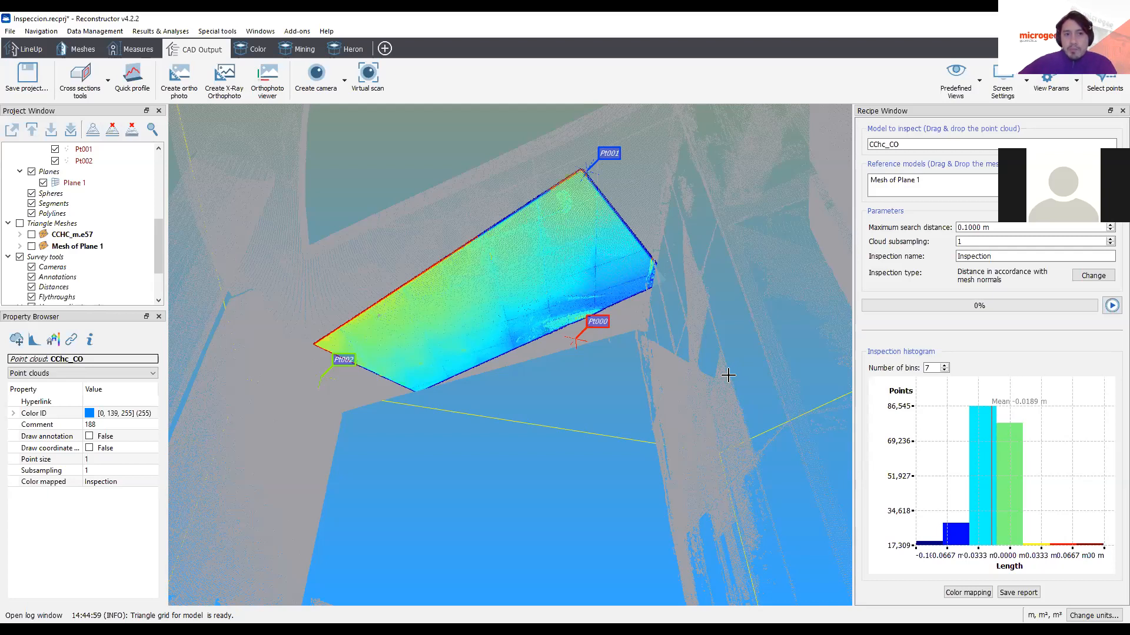
click(297, 50)
click(472, 88)
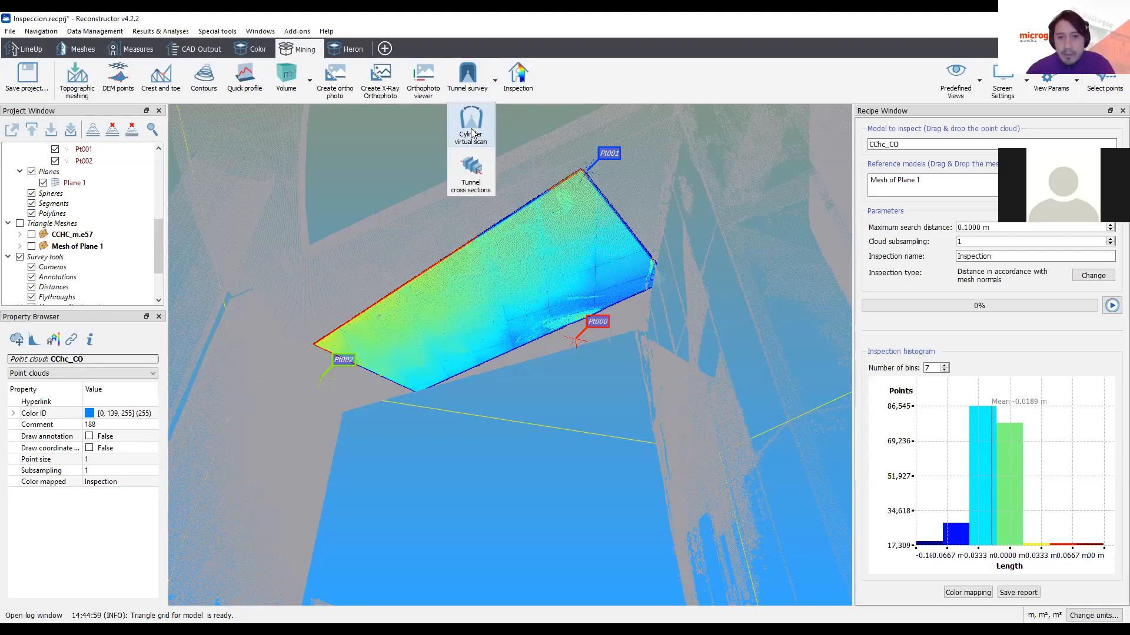
click(768, 394)
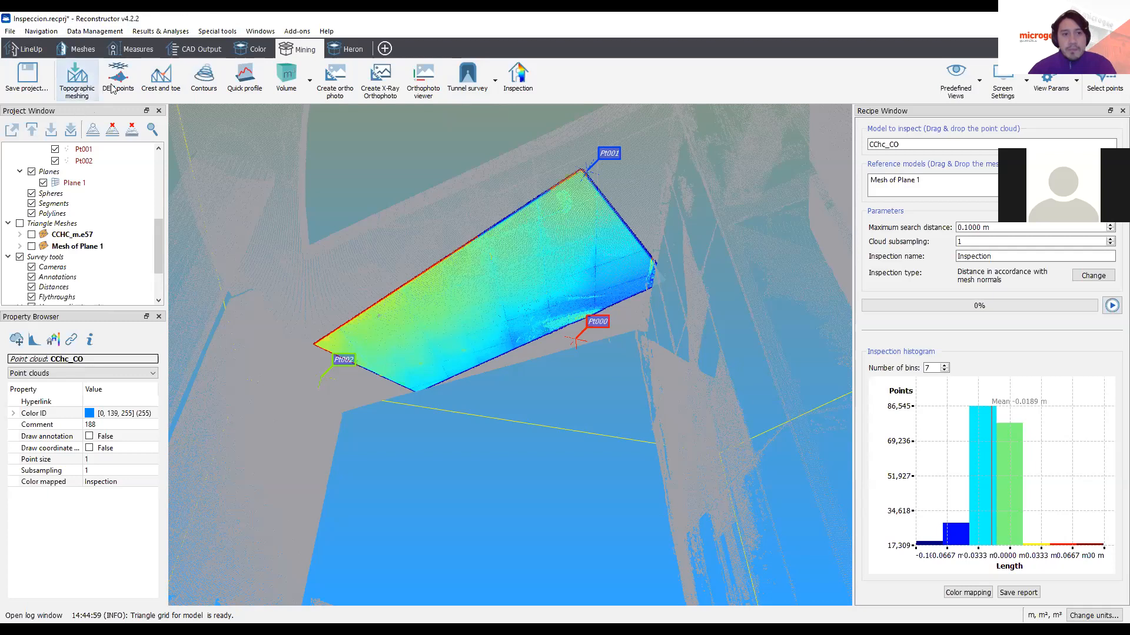
- Look through the Data Management commands and the processing options available for the nube_limpia_1 point cloud
click(95, 31)
mouse_move(99, 45)
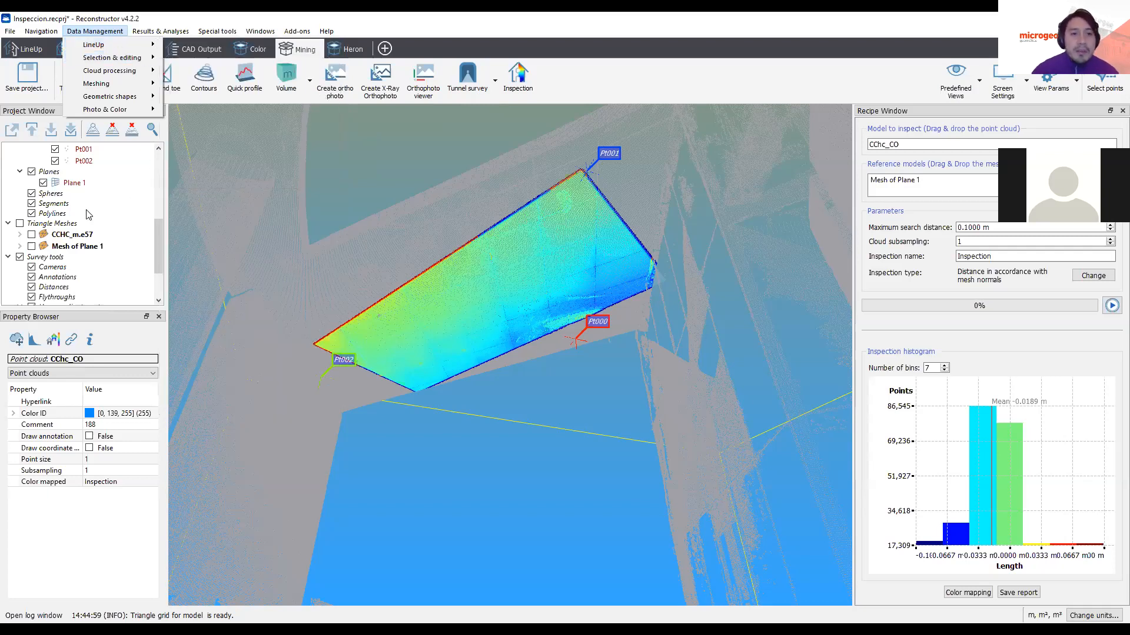
drag(160, 238, 158, 160)
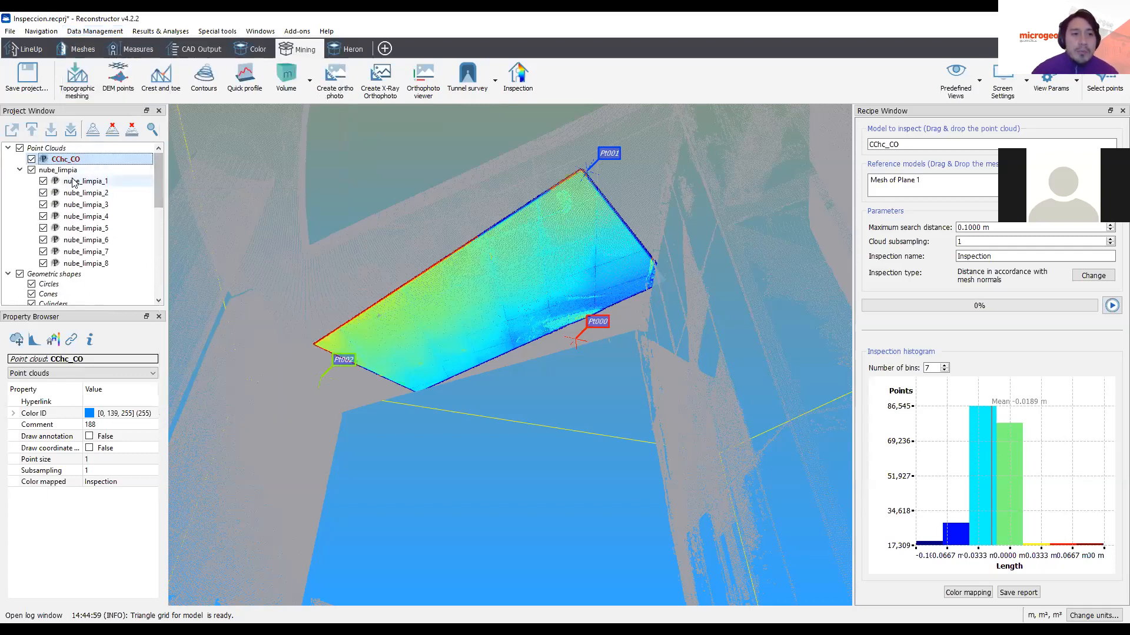
click(72, 181)
right_click(72, 181)
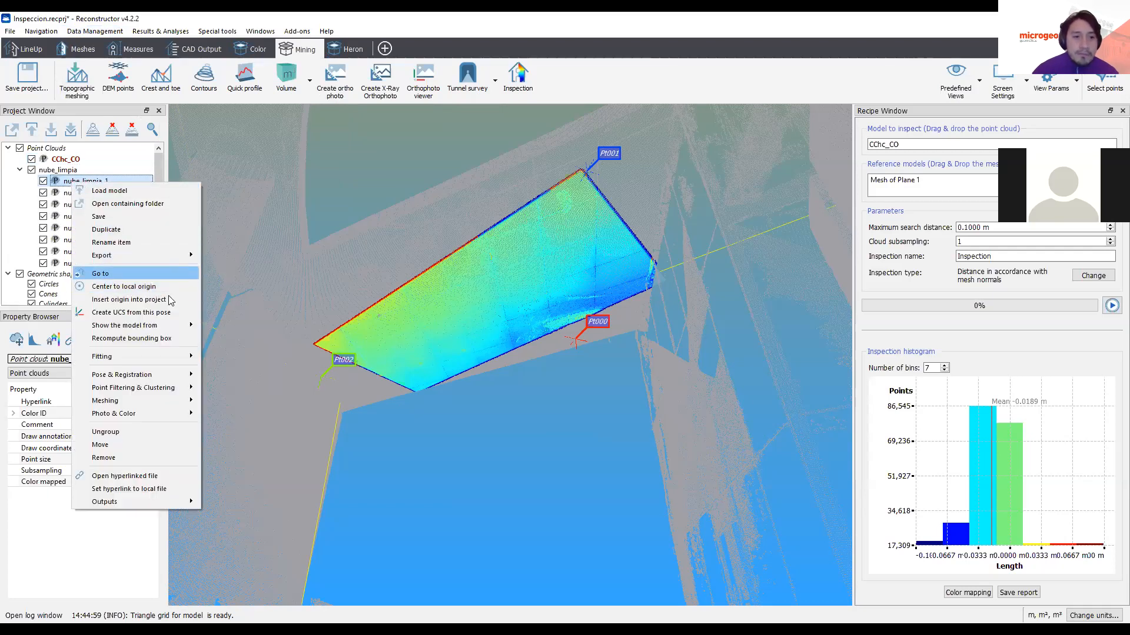
mouse_move(150, 378)
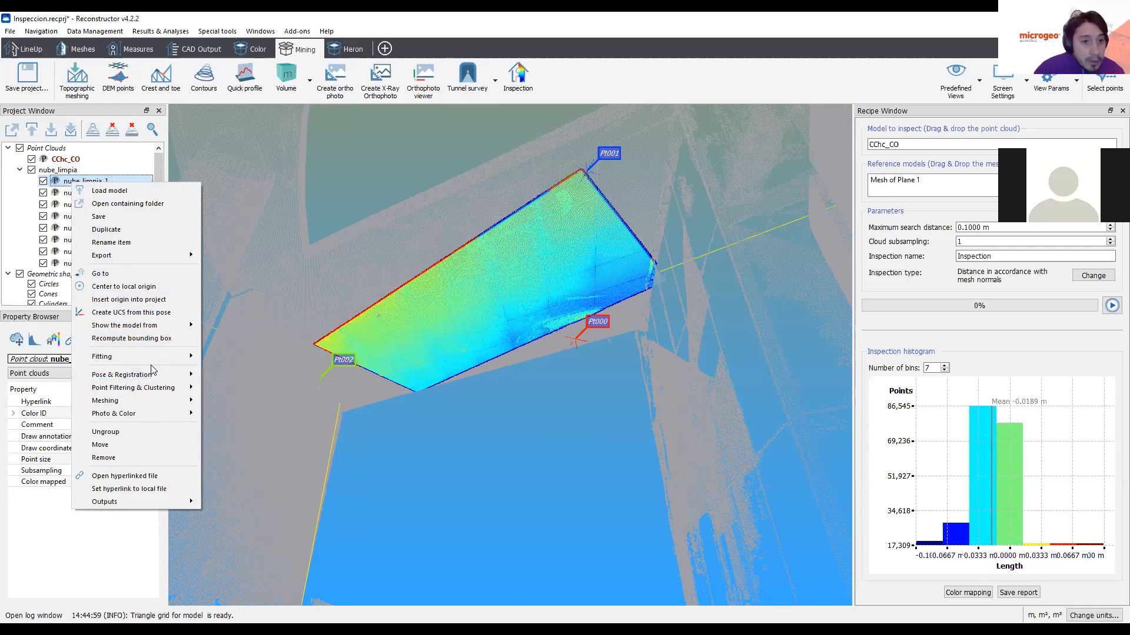
click(59, 184)
scroll(81, 239, down, 6)
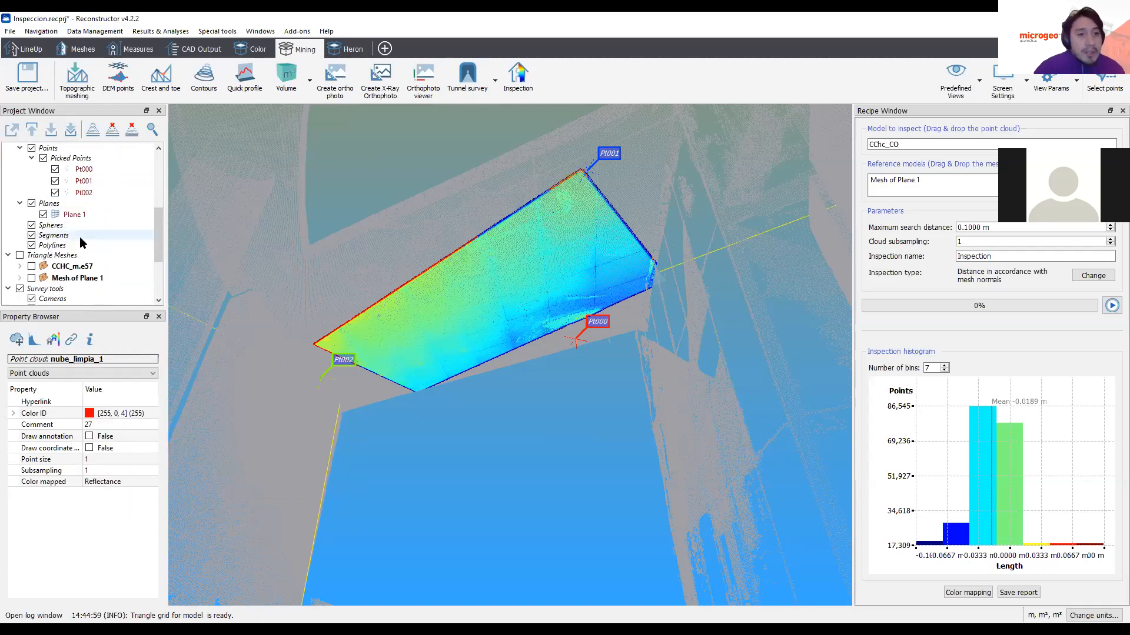
scroll(85, 246, up, 4)
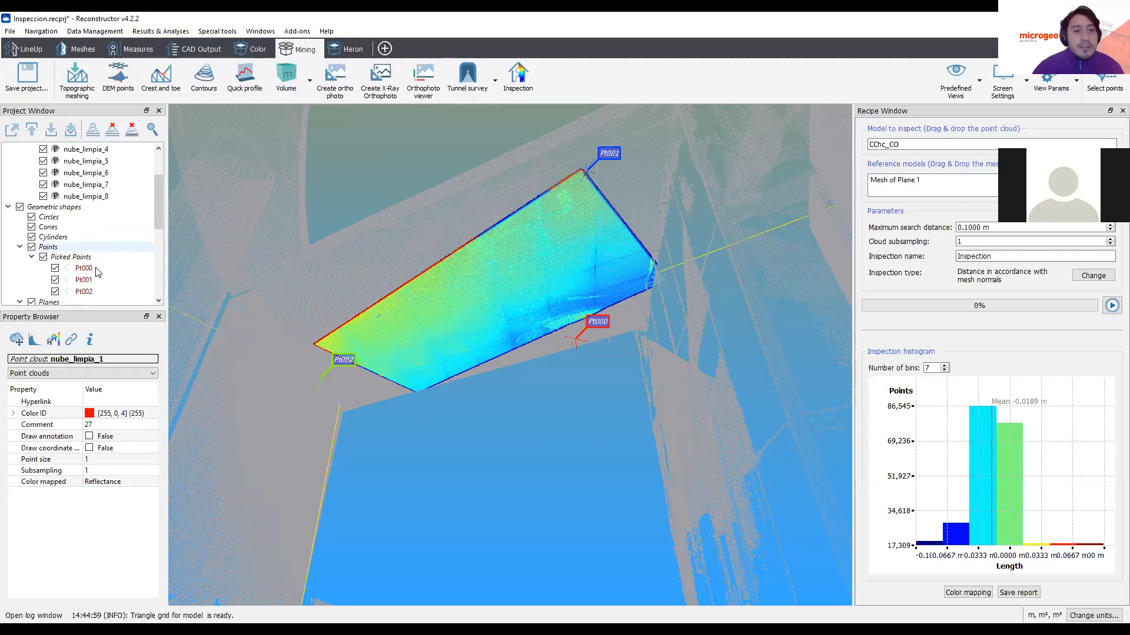
scroll(98, 272, up, 2)
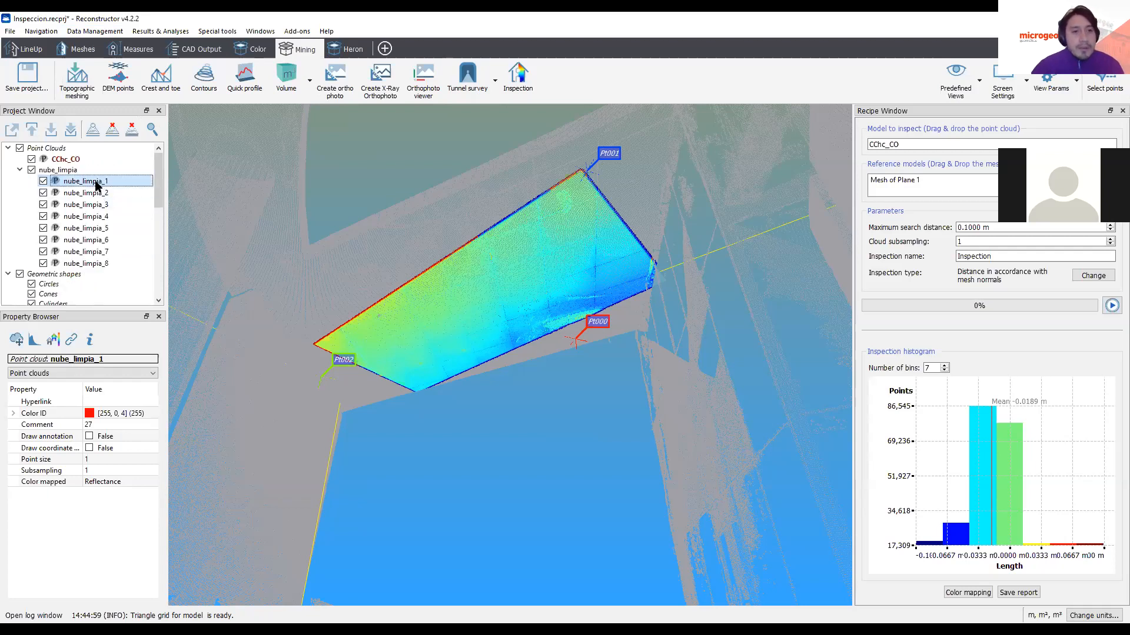
right_click(98, 183)
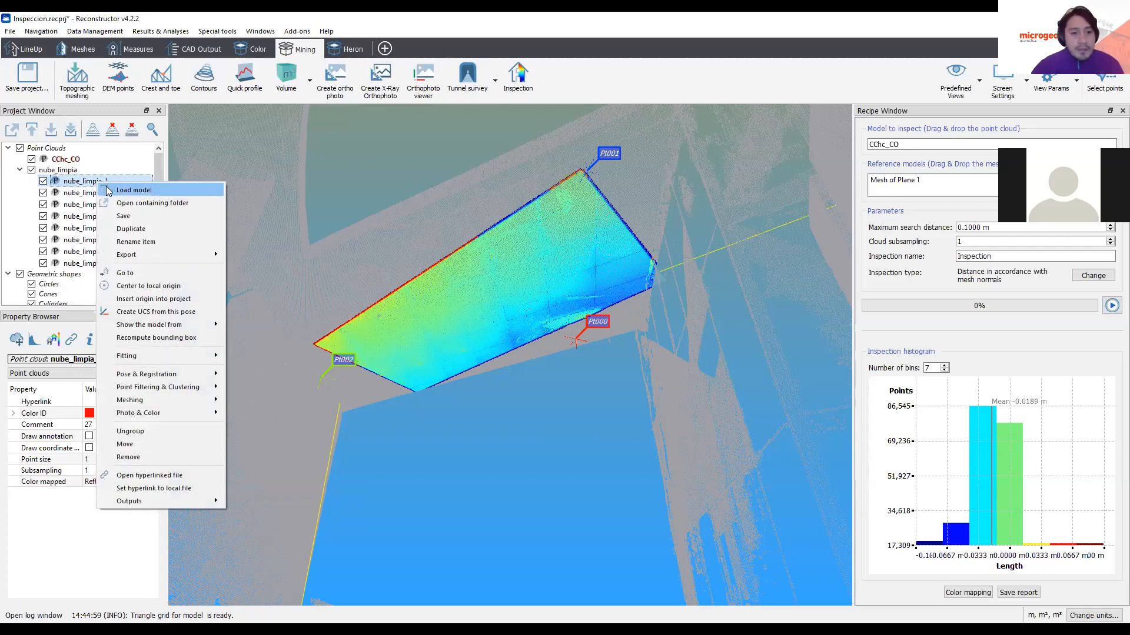
click(381, 218)
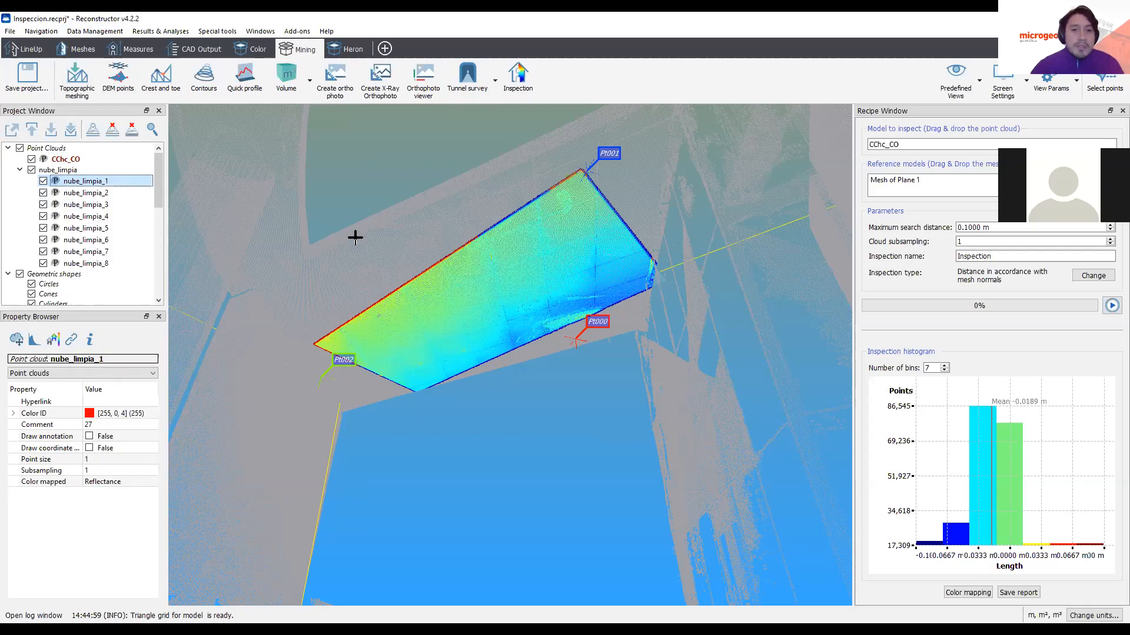
- Examine the coloured CChc_CO point cloud from the interior corner at Pt004 out to the building's curved, columned facade
click(286, 202)
scroll(336, 320, up, 2)
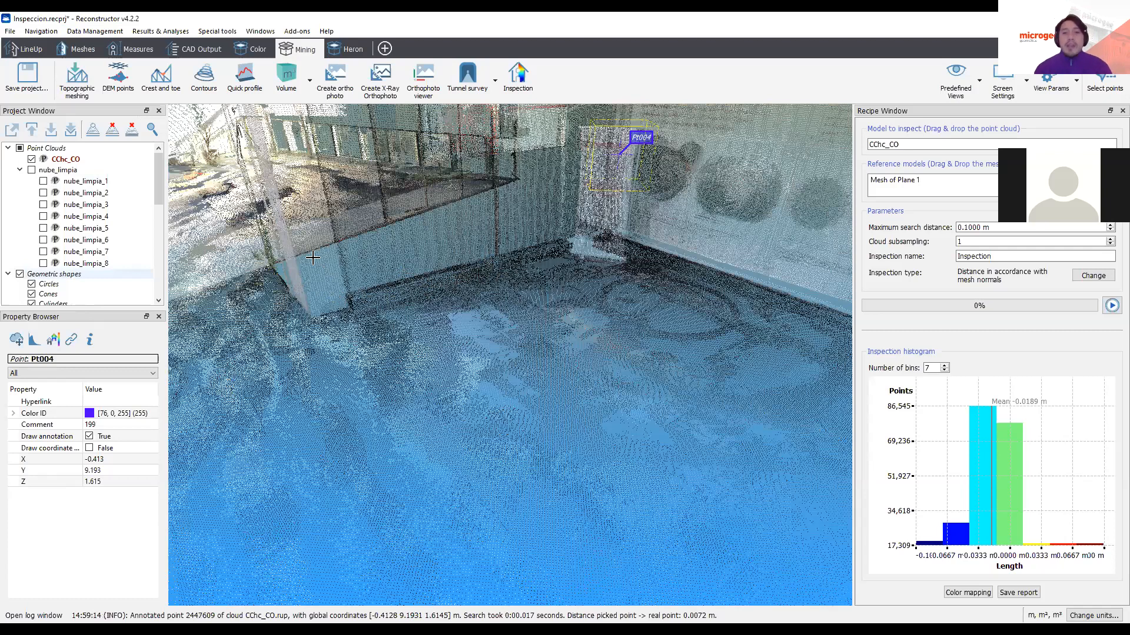
scroll(313, 258, down, 3)
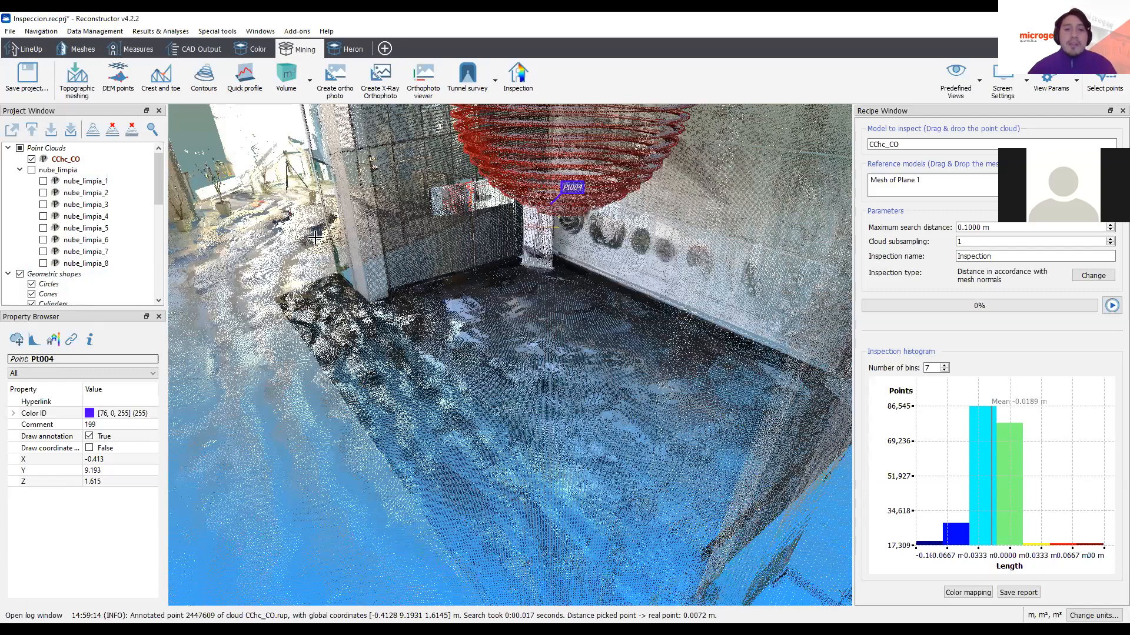
scroll(561, 309, down, 3)
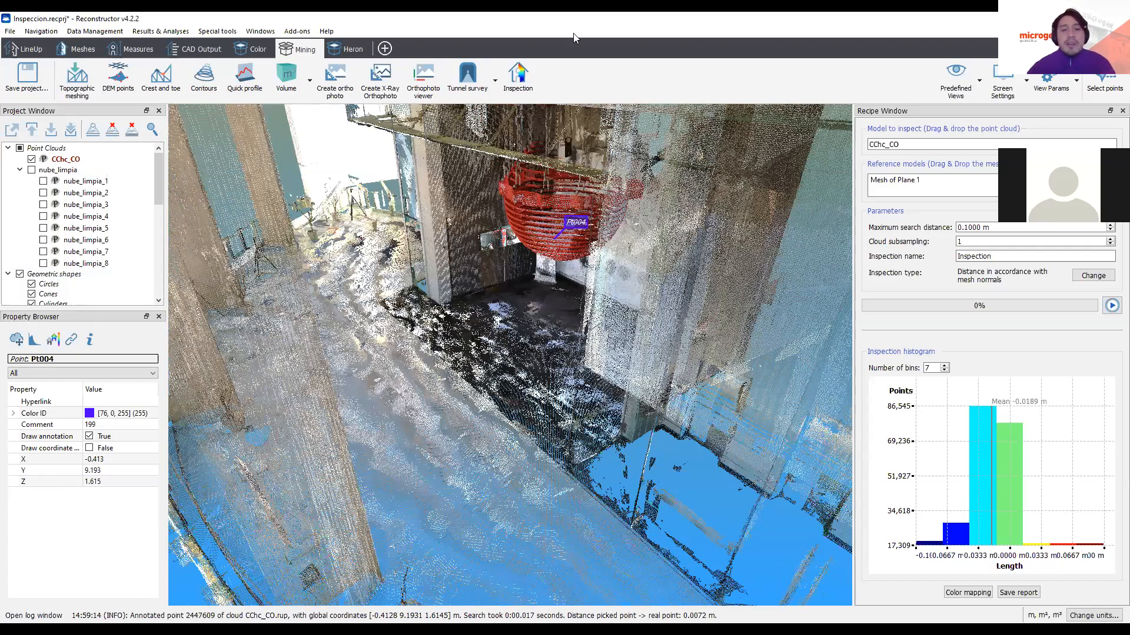
drag(412, 324, 770, 415)
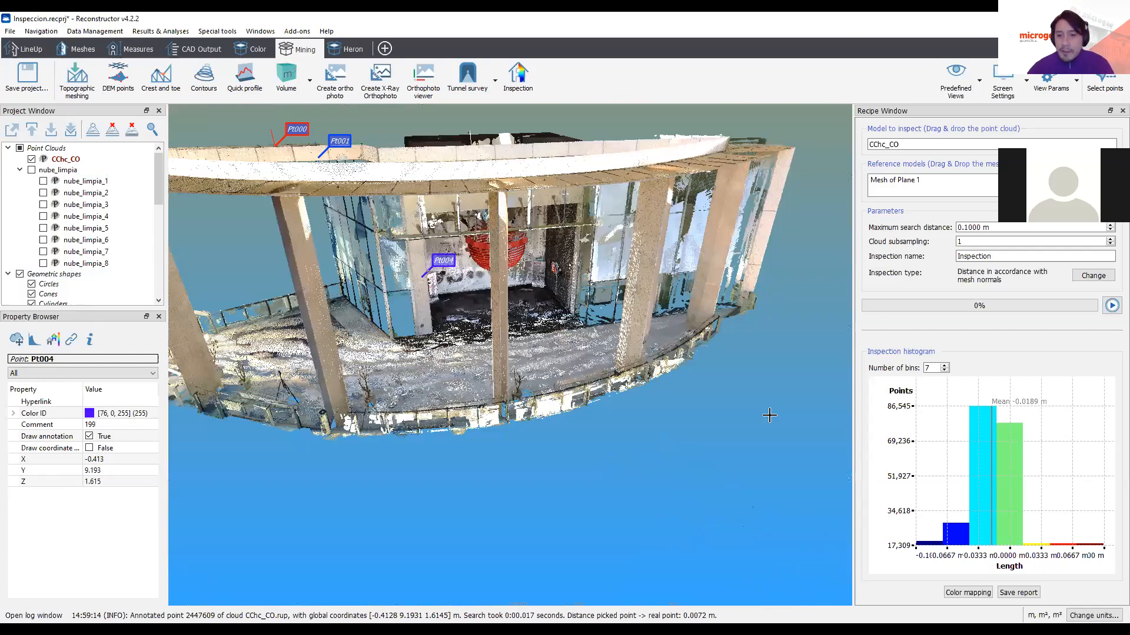